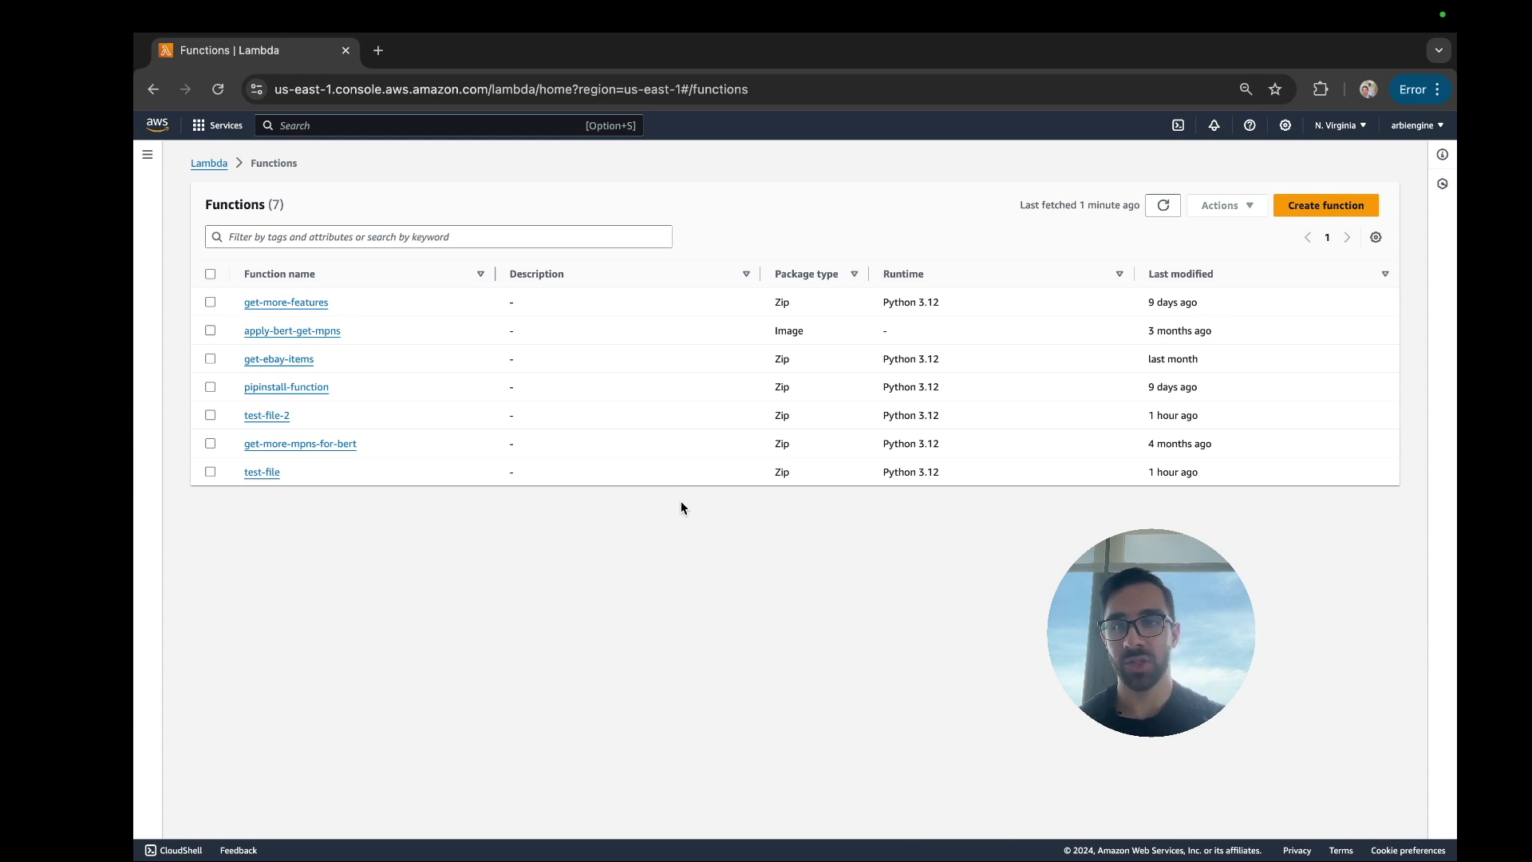
click(326, 125)
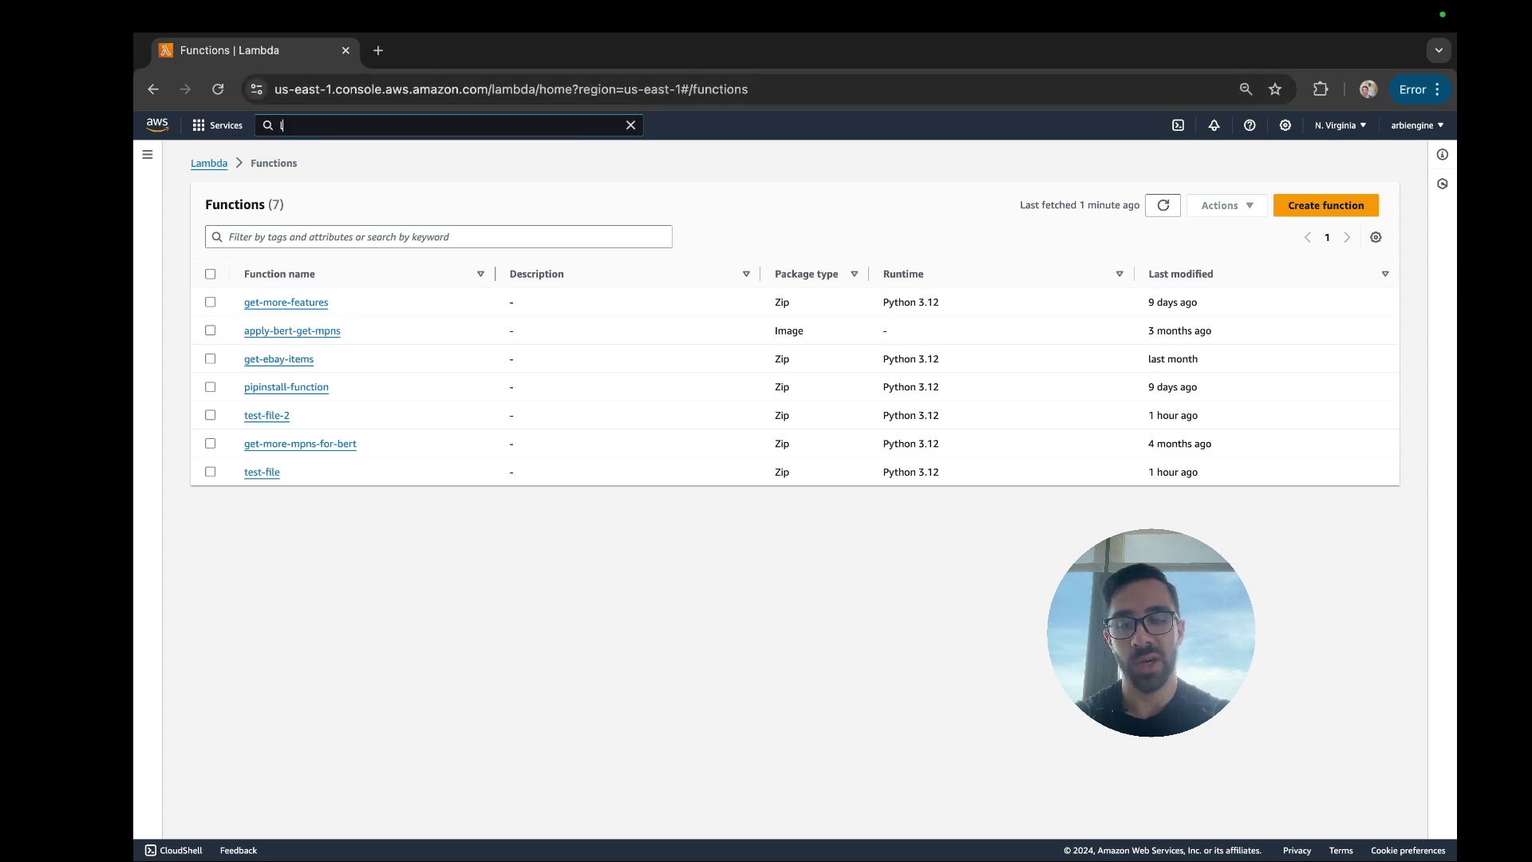
text(lambda)
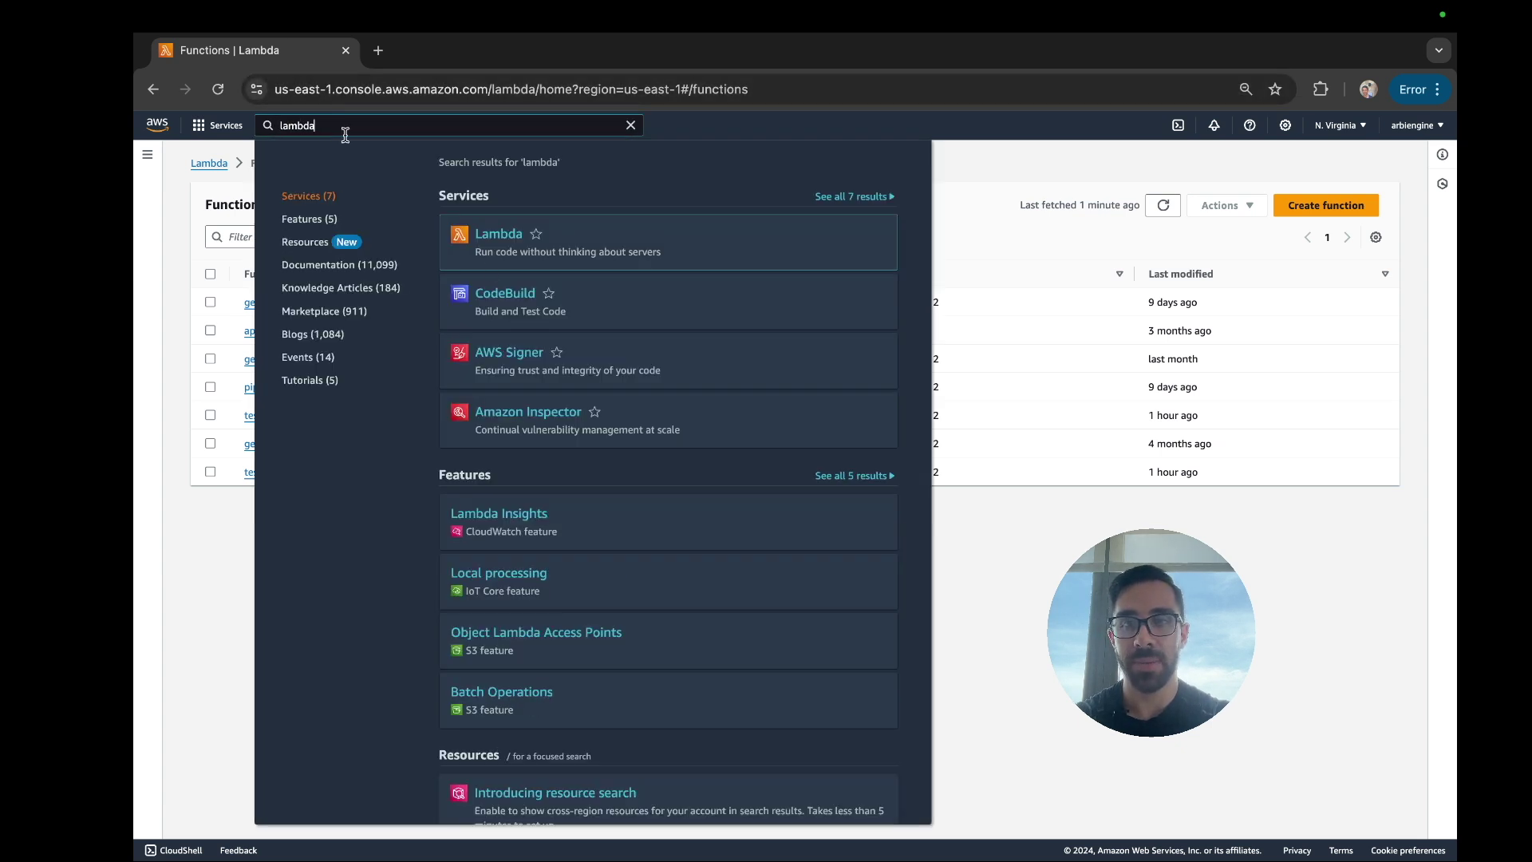
click(1008, 498)
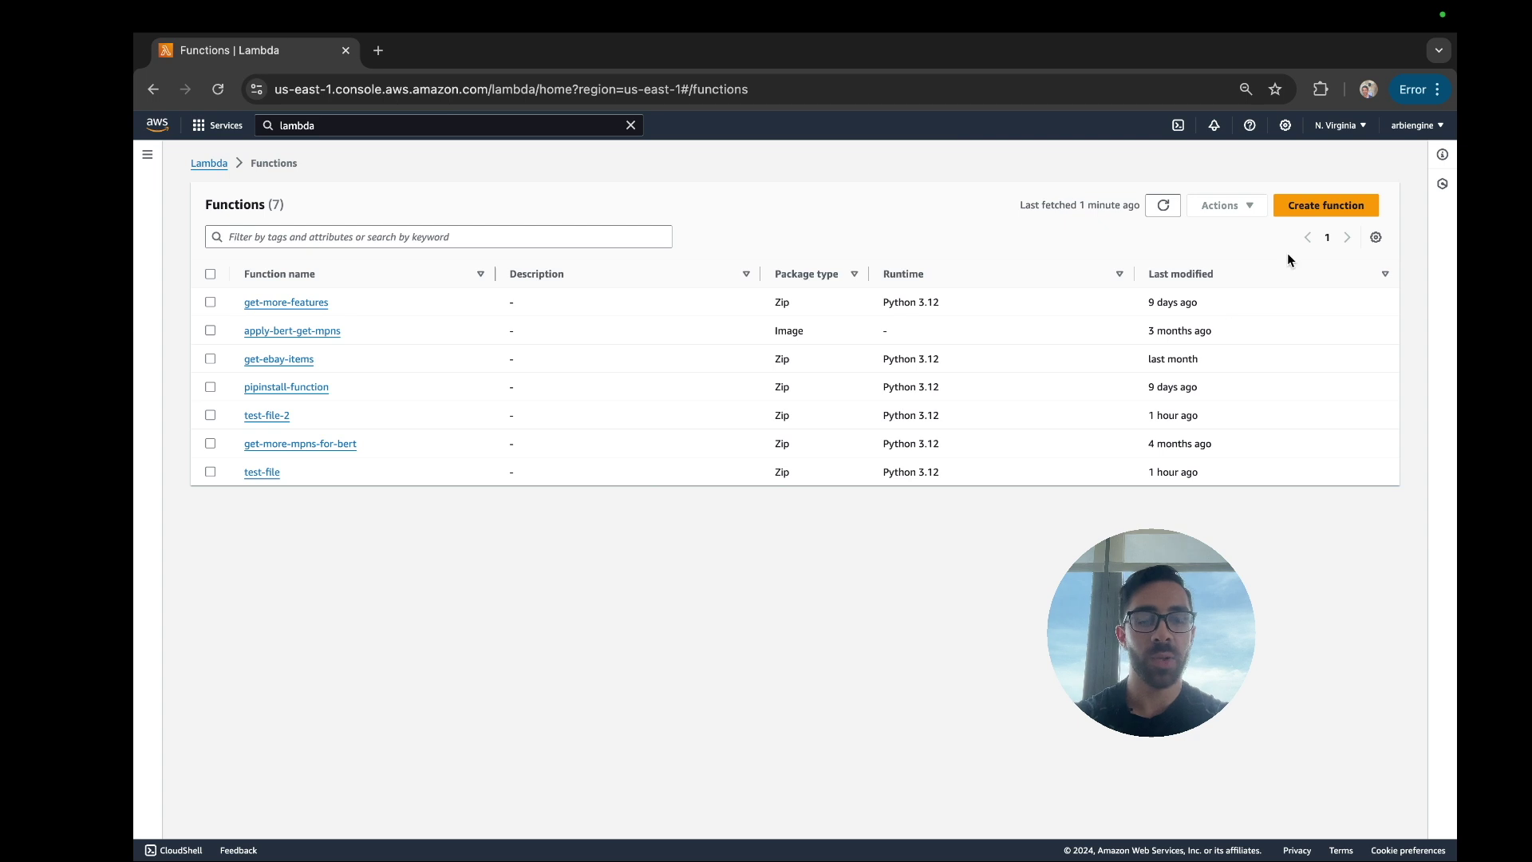
Step: Create a Lambda function from scratch named test-yt-1 with the Python 3.12 runtime
click(1325, 206)
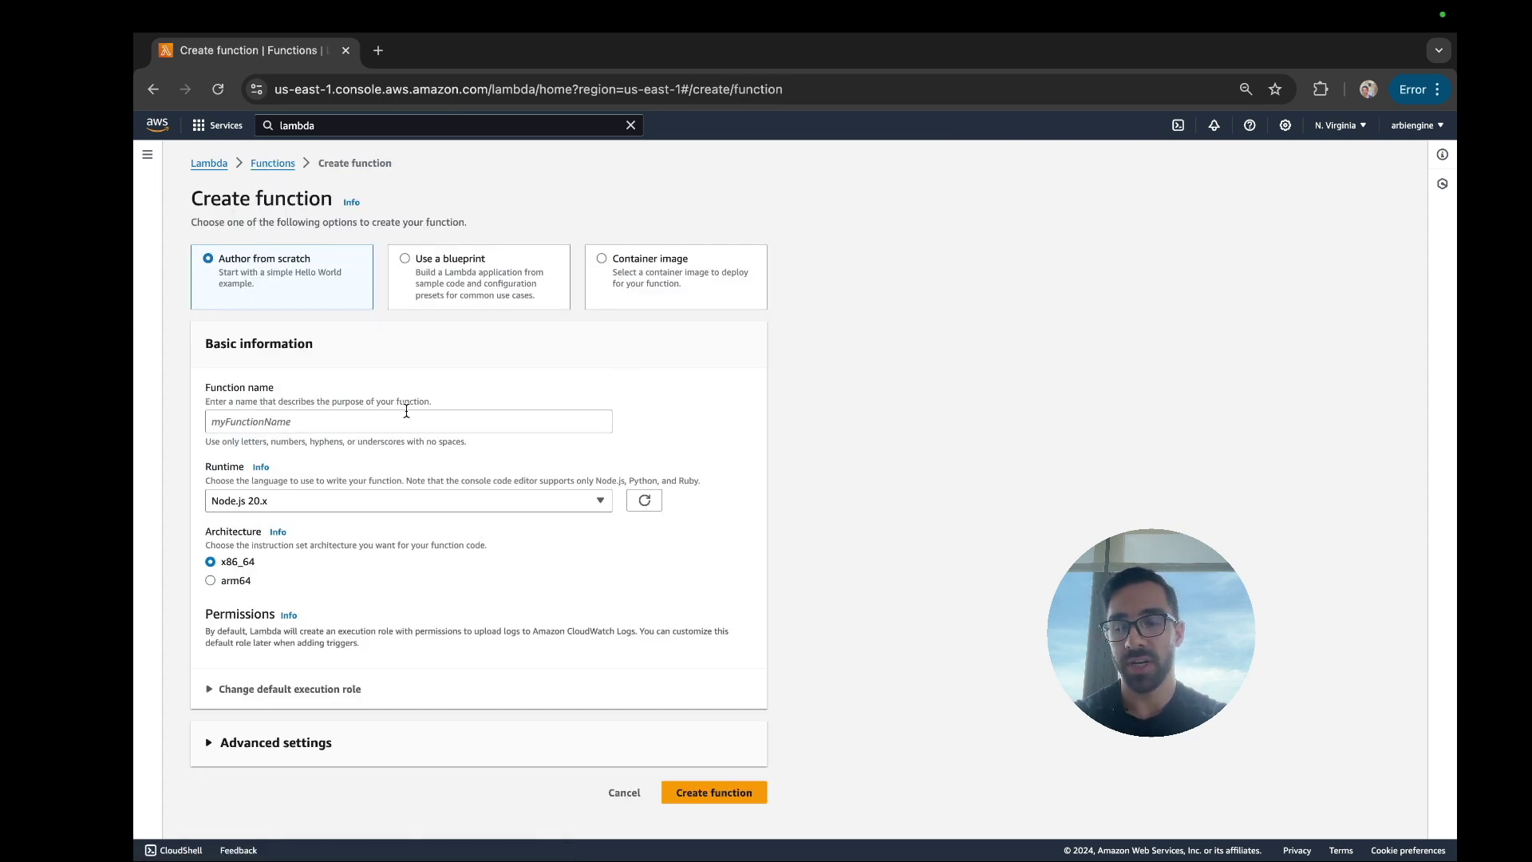
click(393, 501)
scroll(381, 479, down, 2)
scroll(381, 479, up, 2)
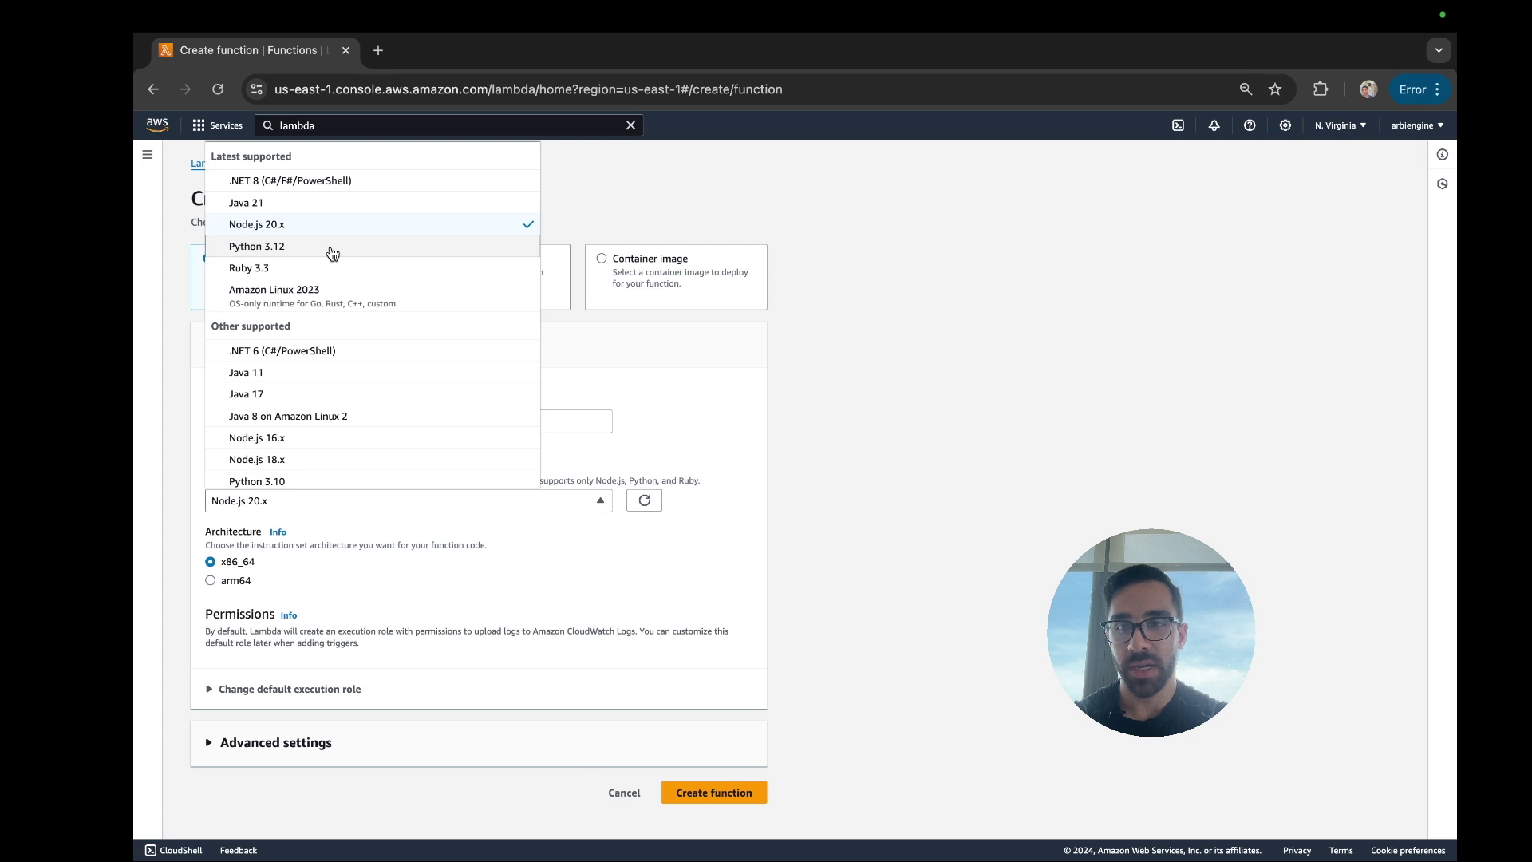
click(330, 249)
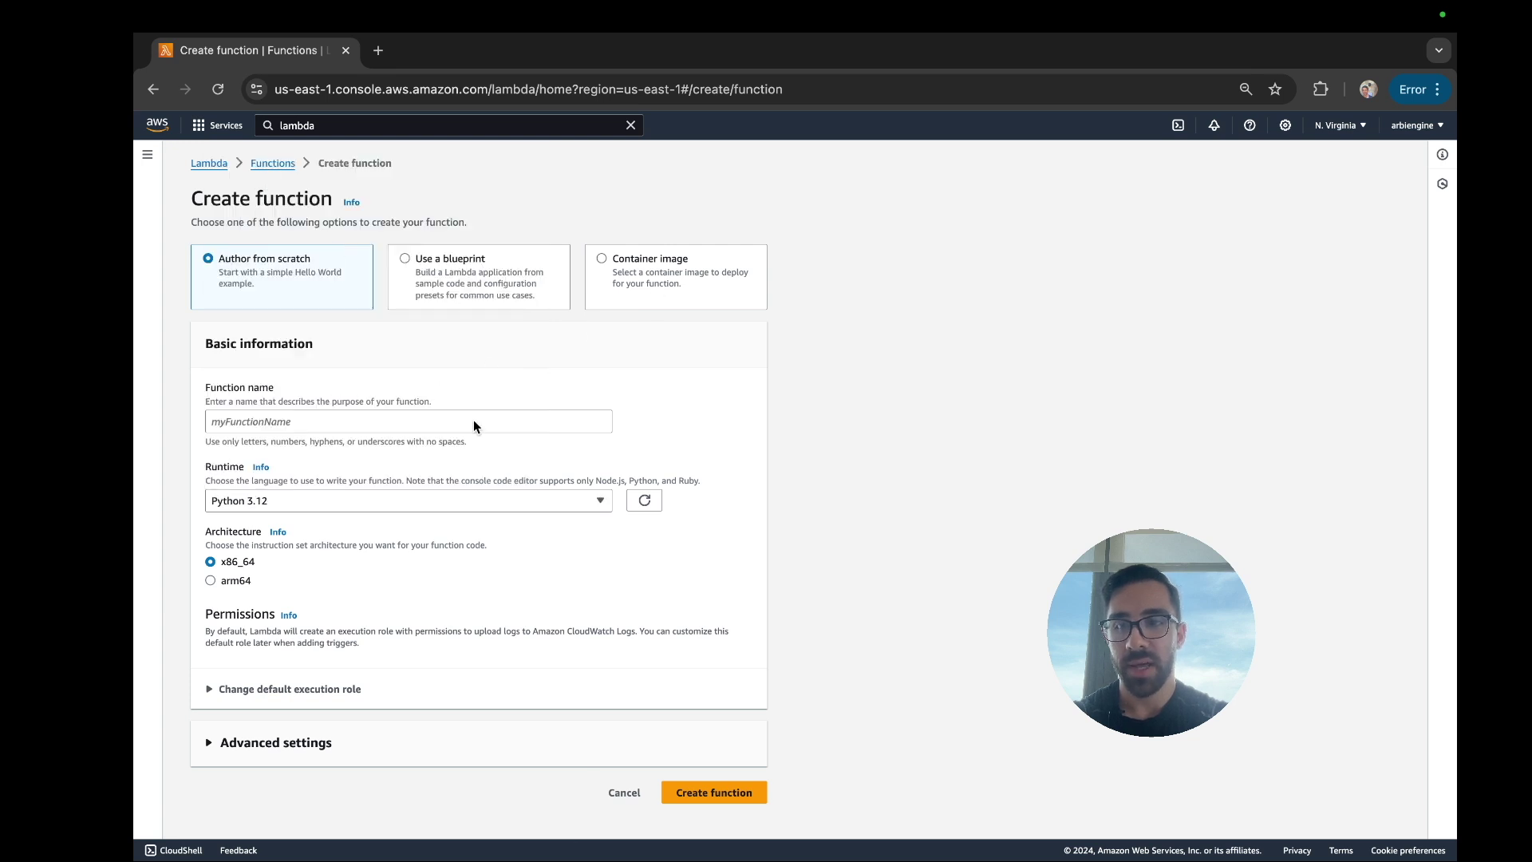
click(401, 422)
text(te)
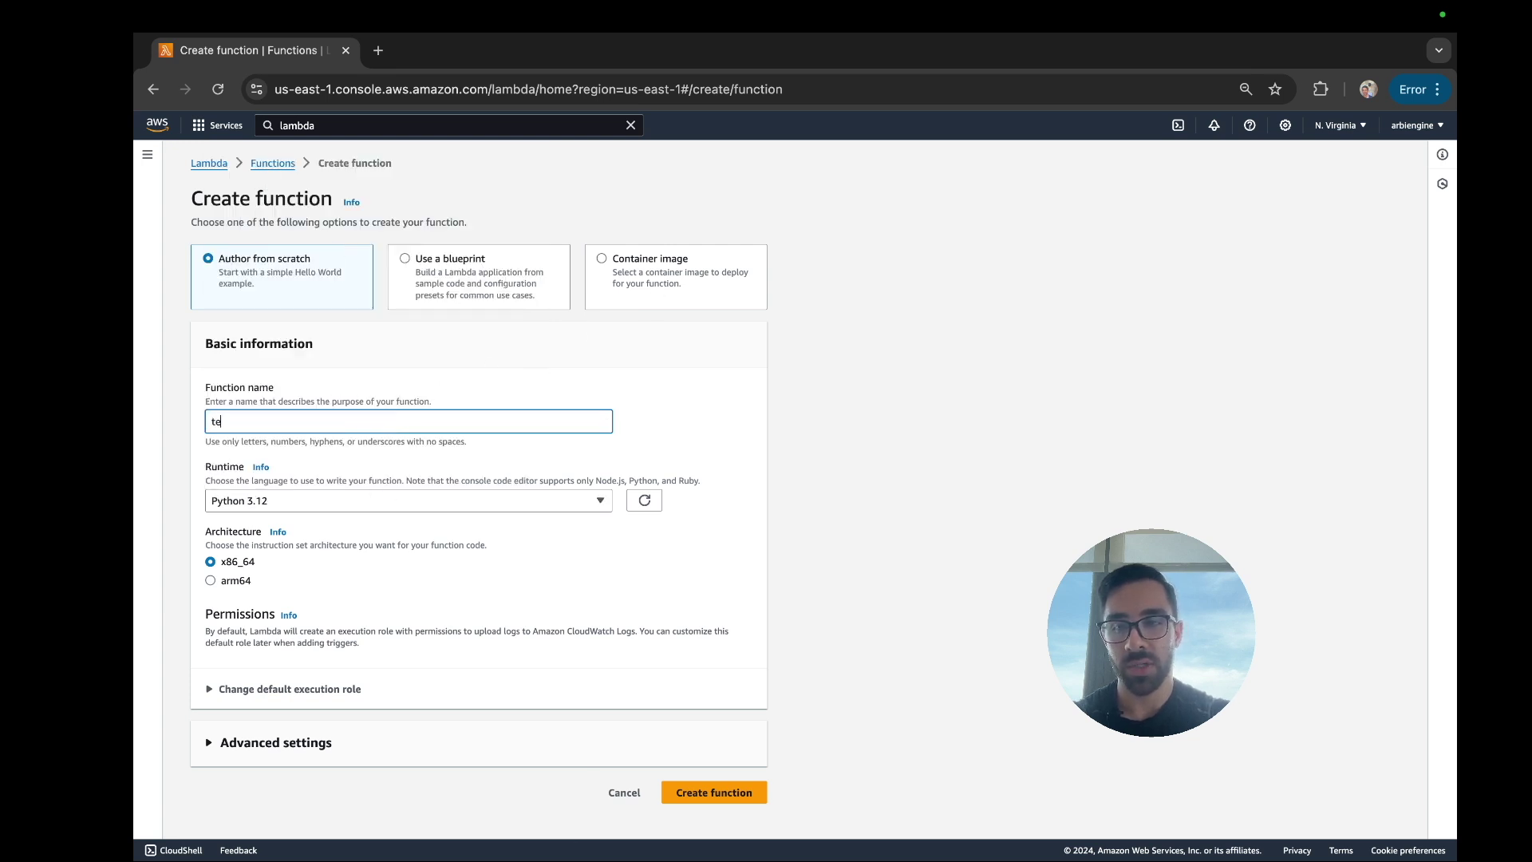
text(st-yt-1)
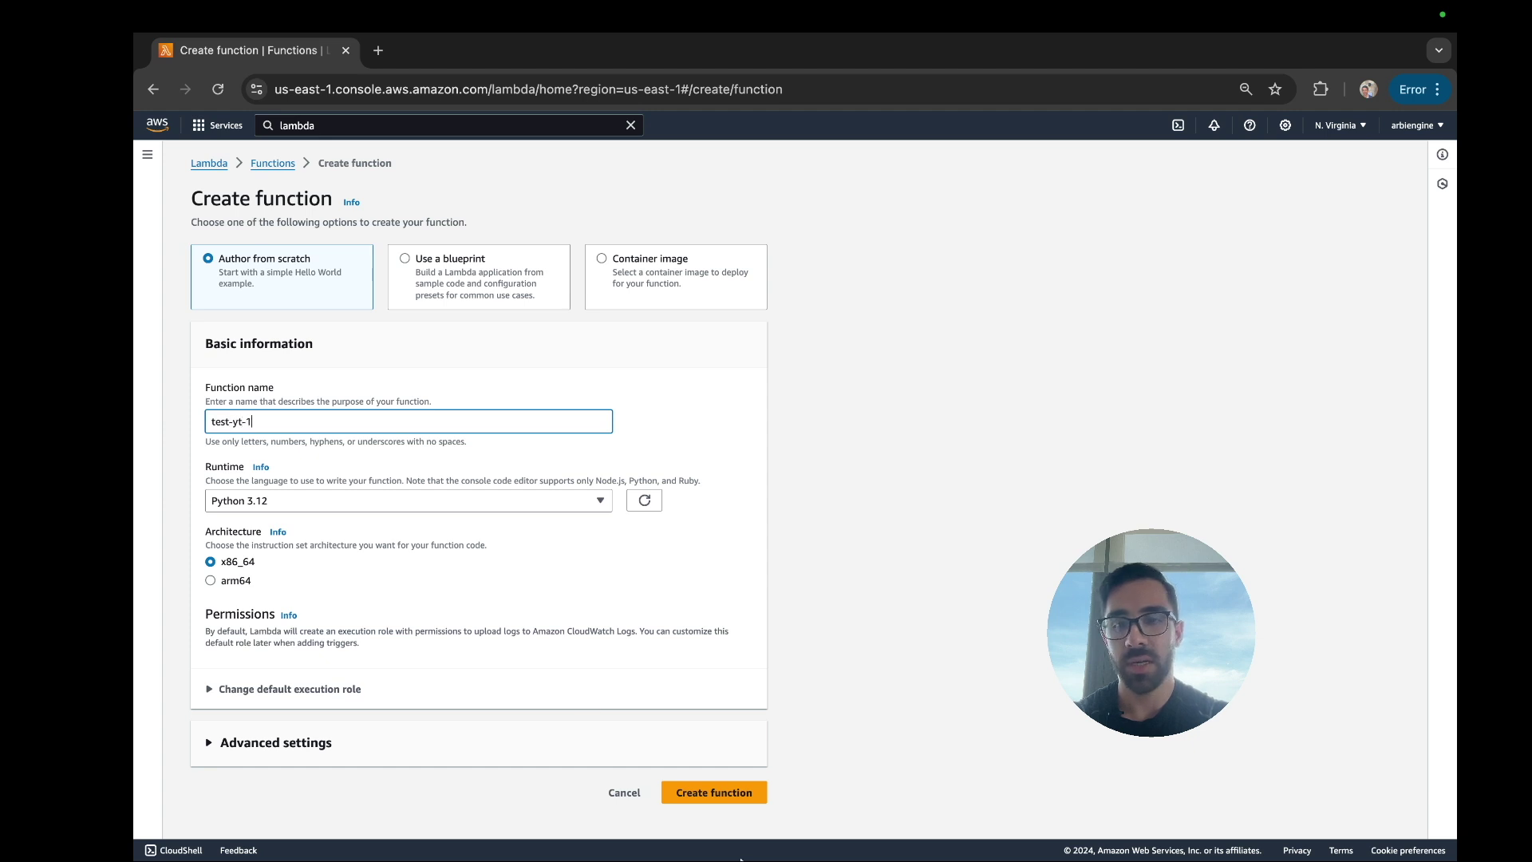
click(734, 794)
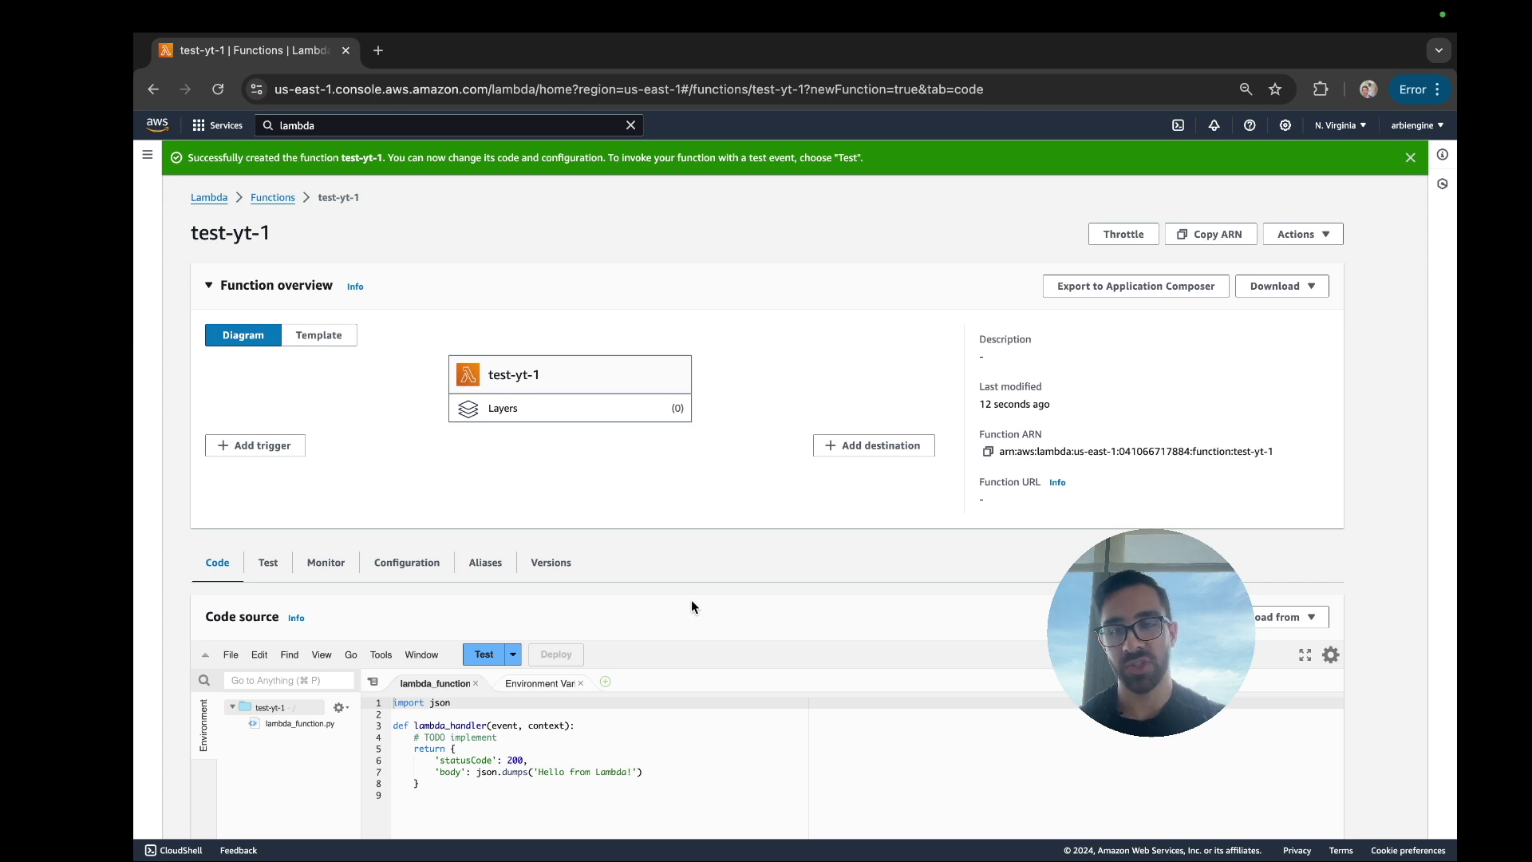
scroll(519, 447, down, 3)
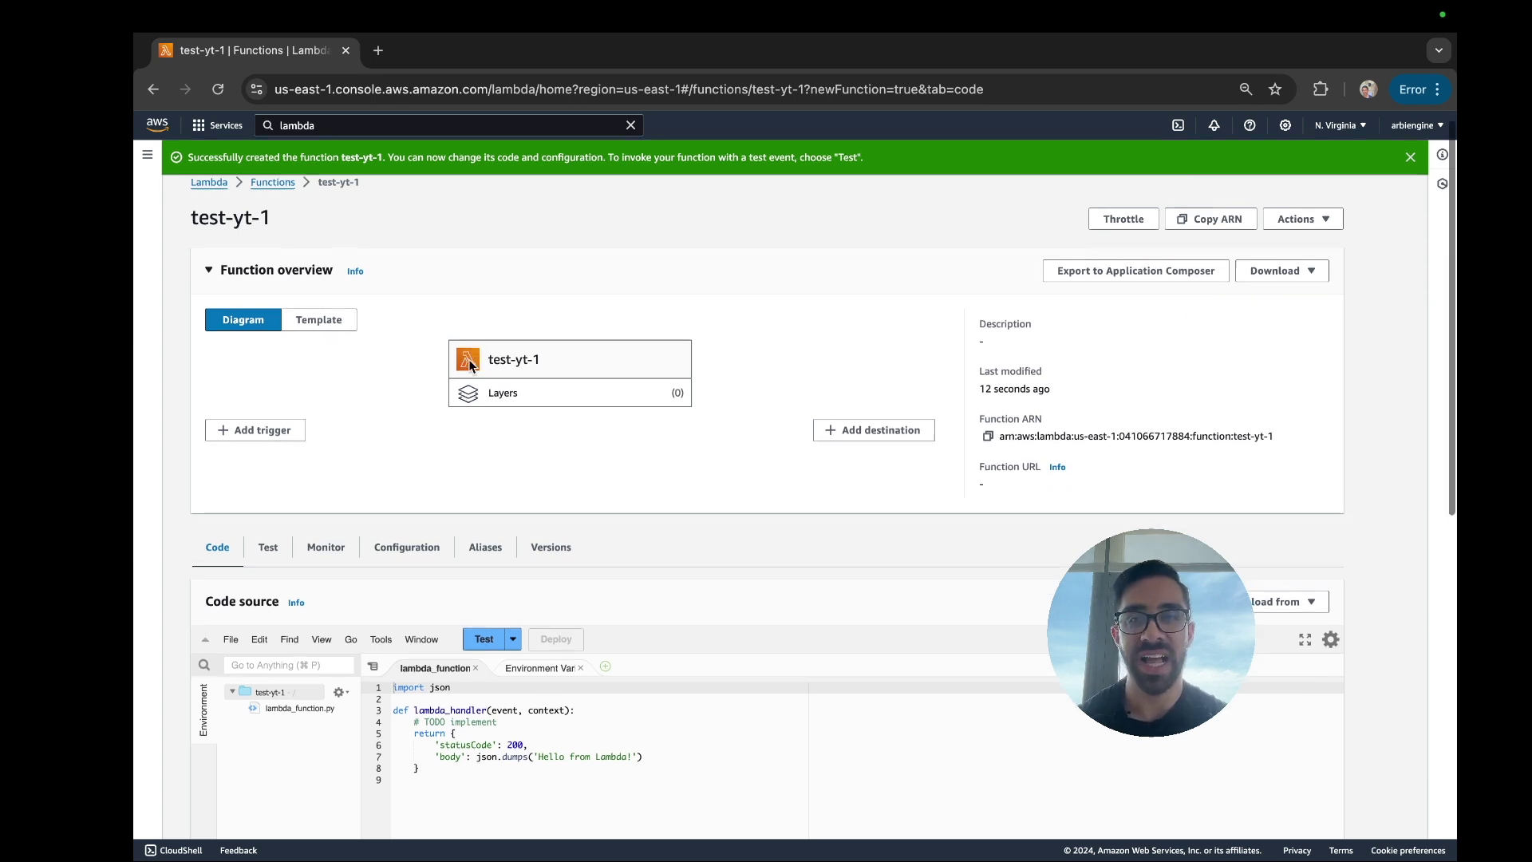
scroll(469, 365, up, 3)
scroll(469, 365, up, 1)
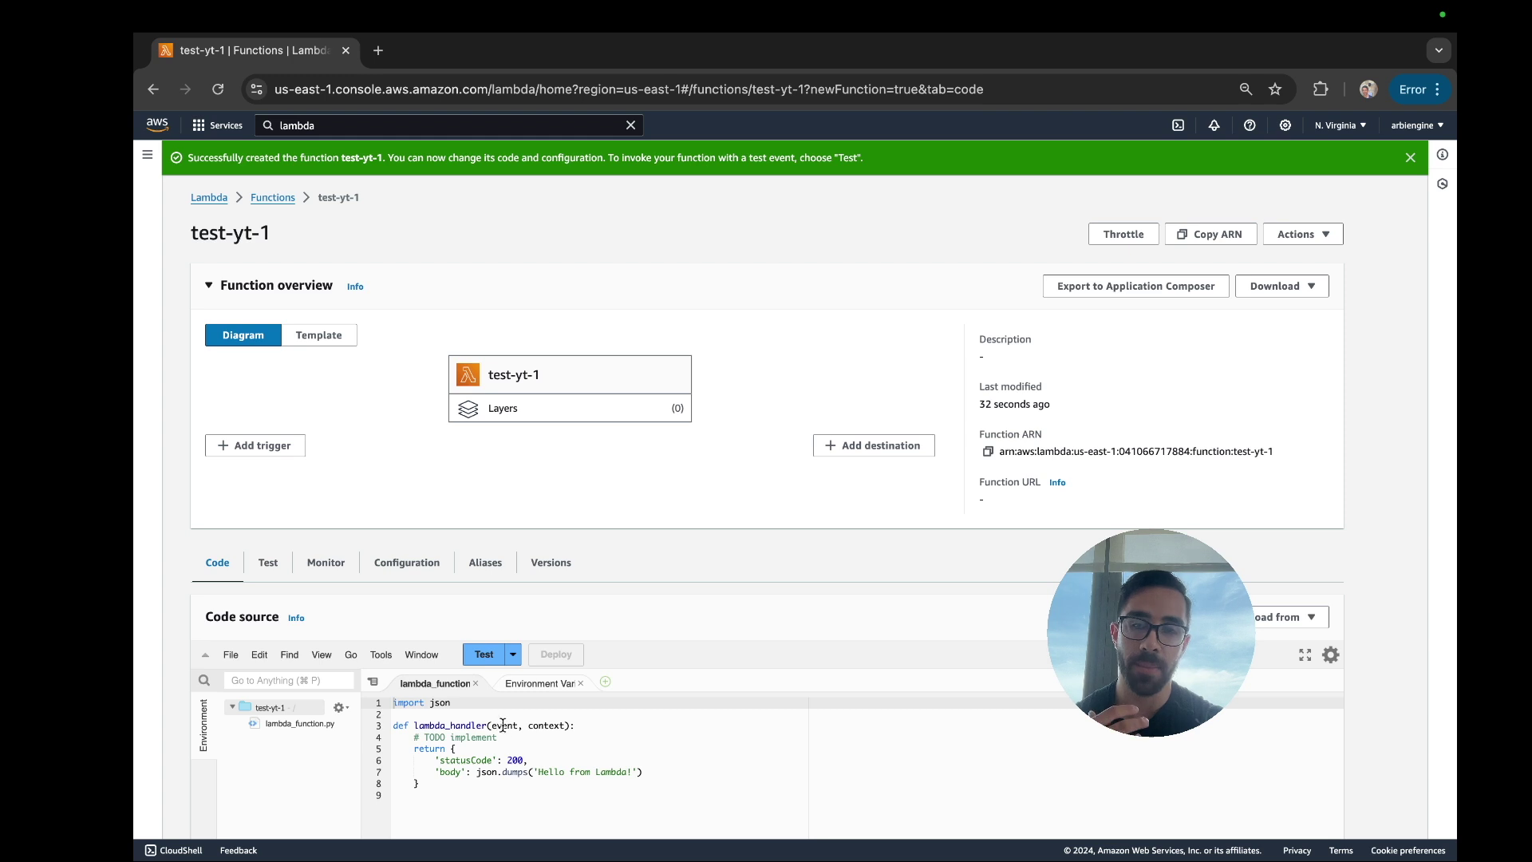
Step: Return to the functions list and create a second function named test-yt-2 with the Python 3.12 runtime
click(276, 200)
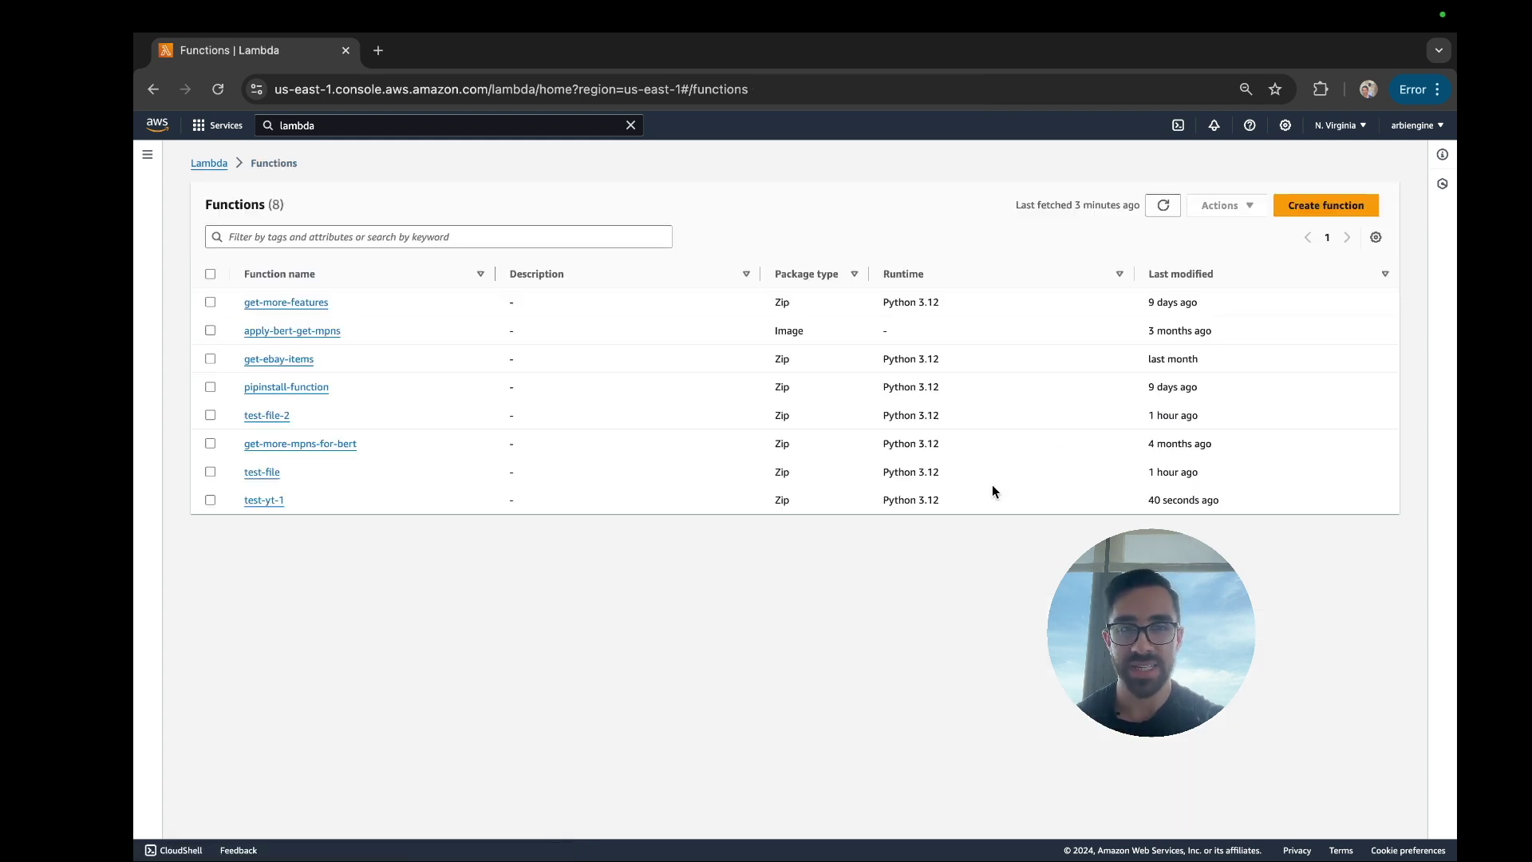
click(1328, 206)
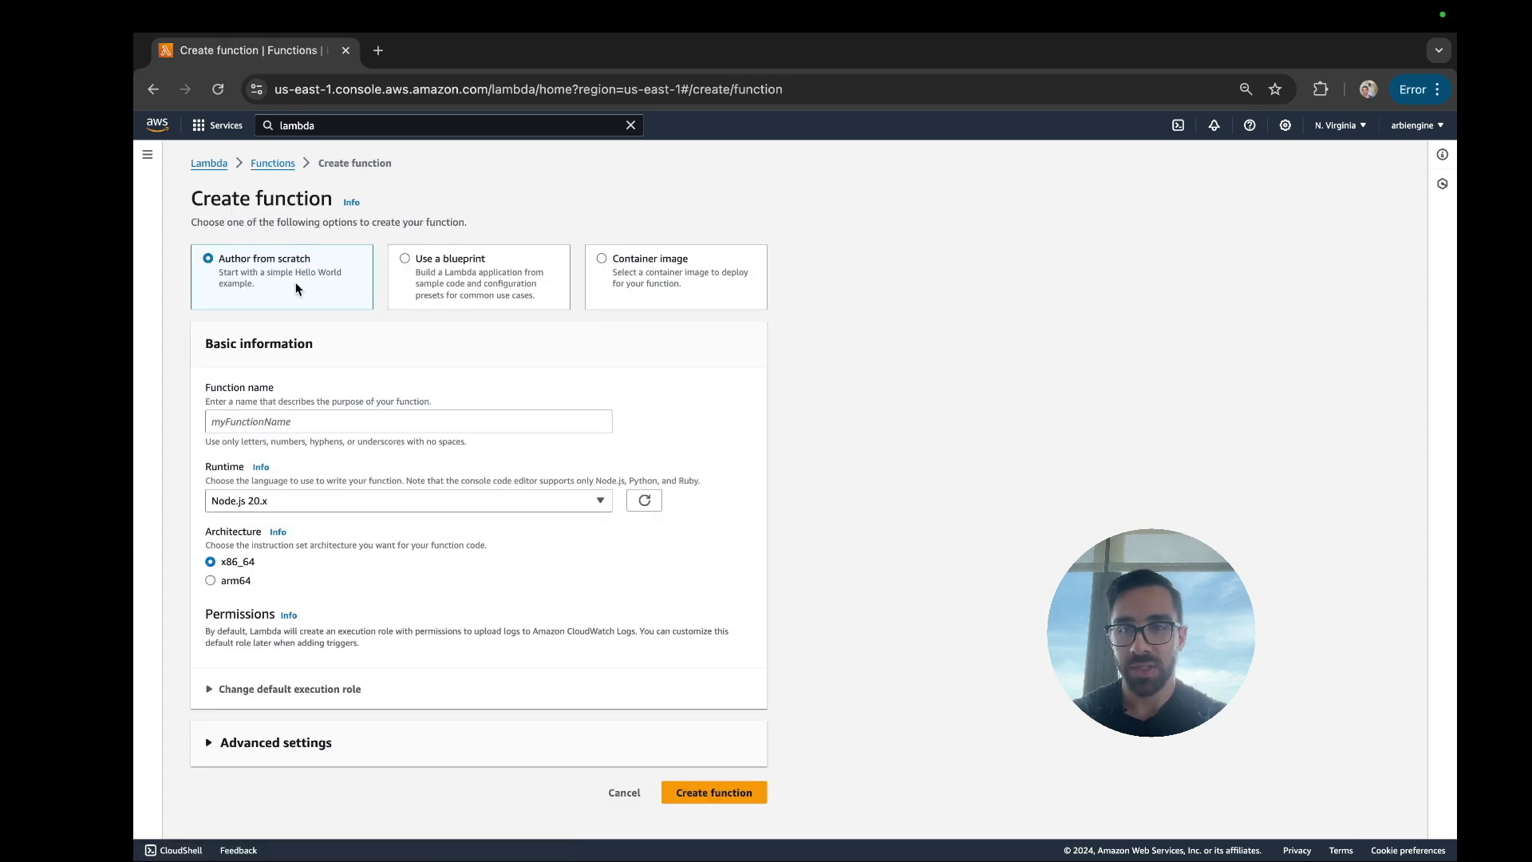
click(334, 503)
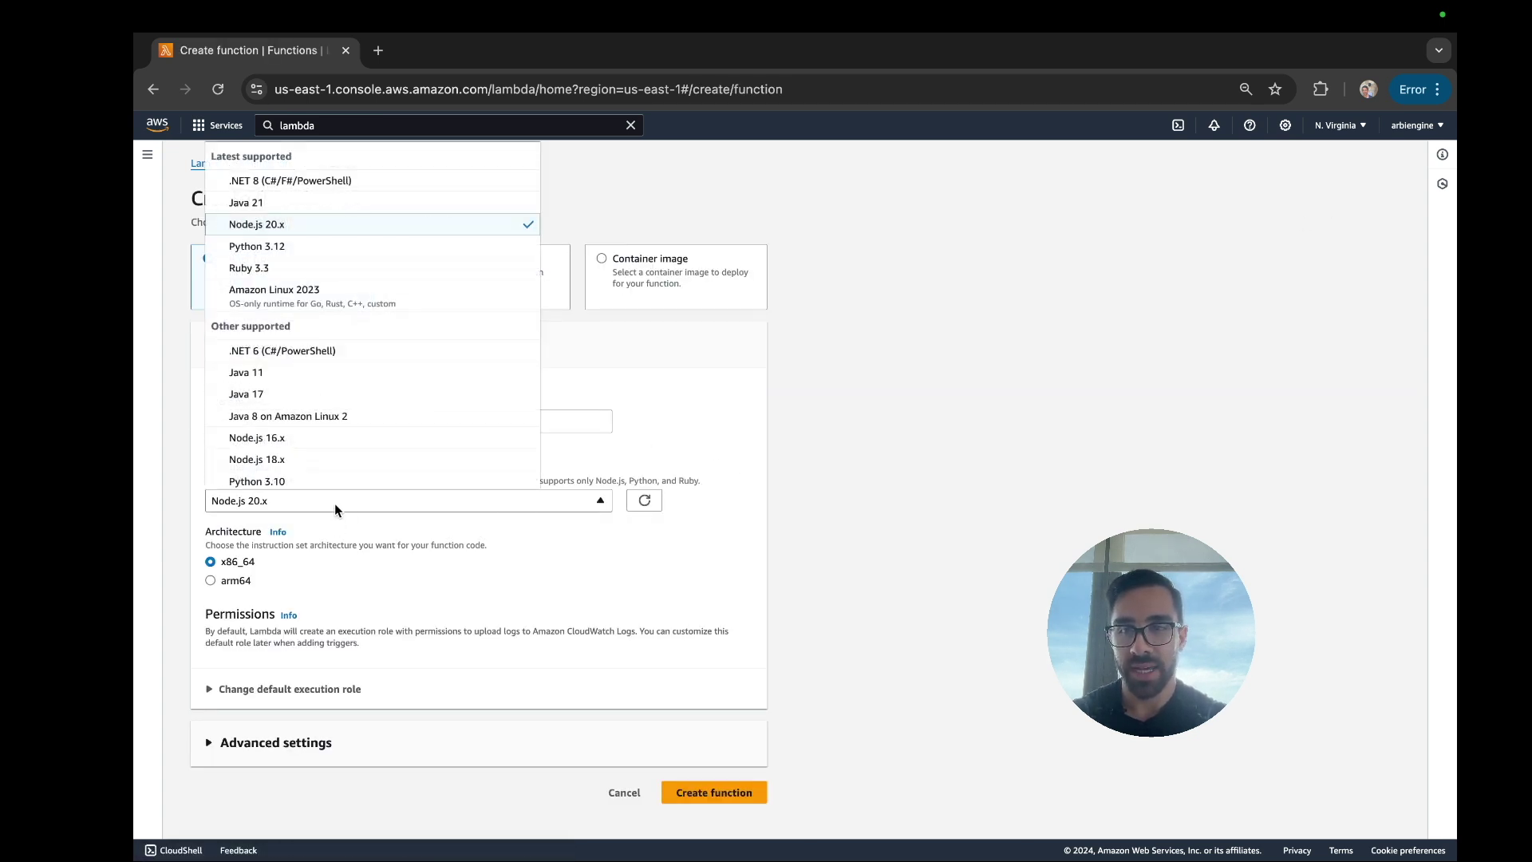
click(342, 249)
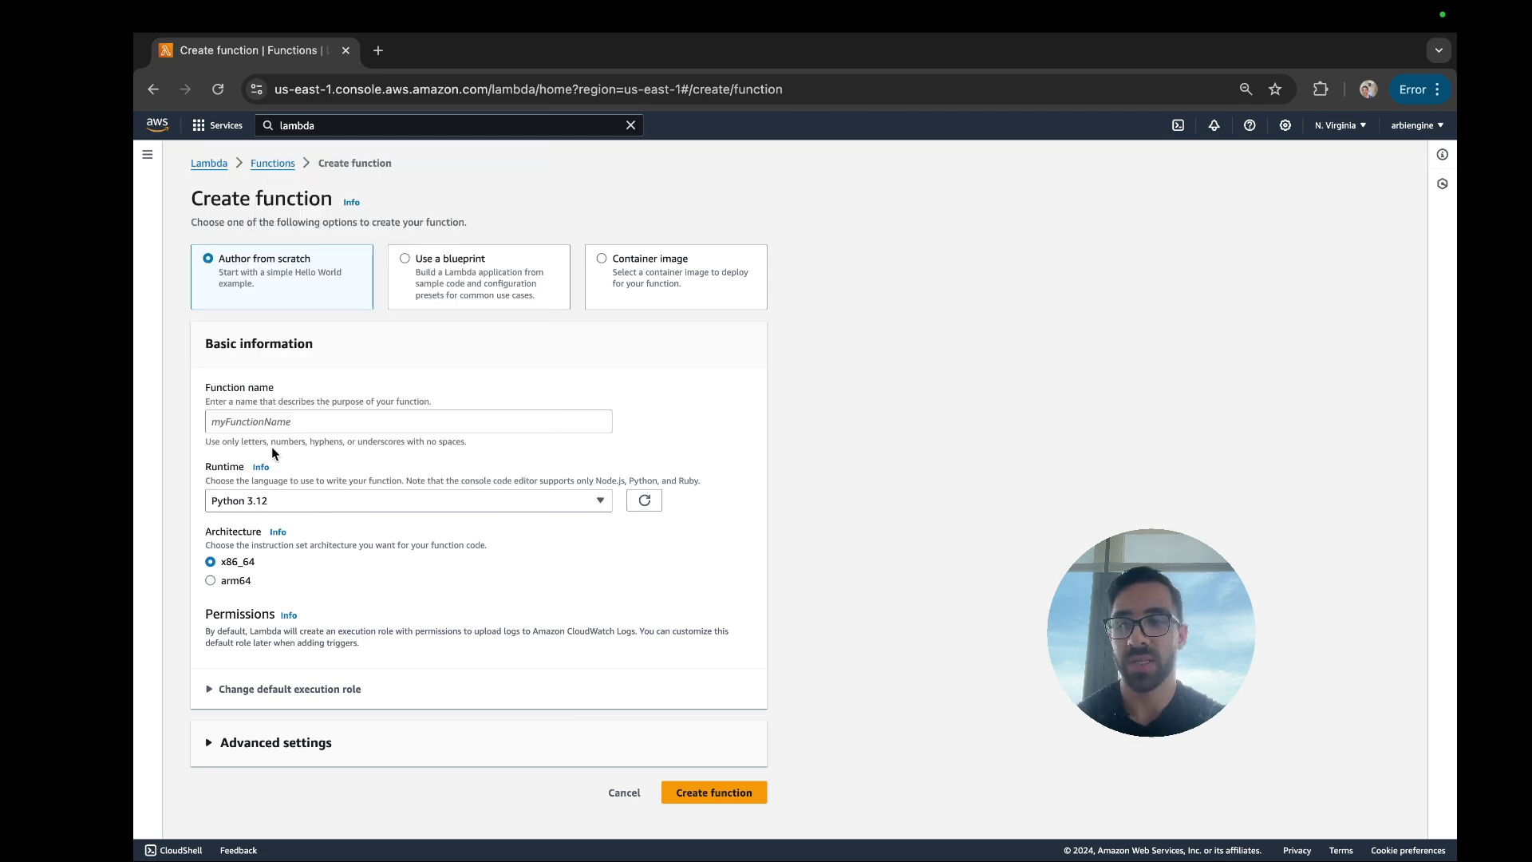
click(290, 425)
text(test)
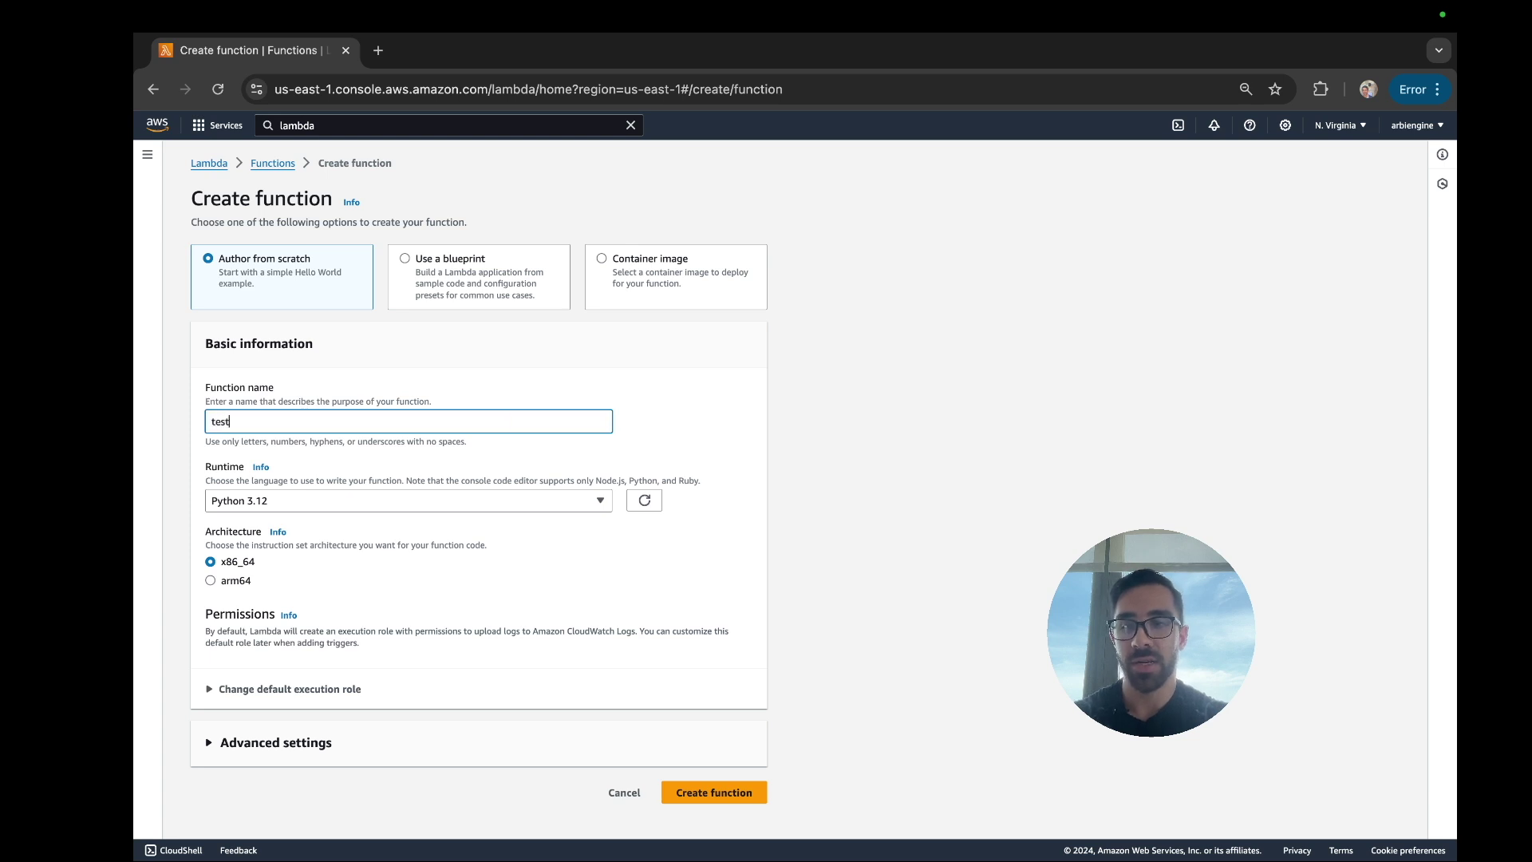
text(-yt)
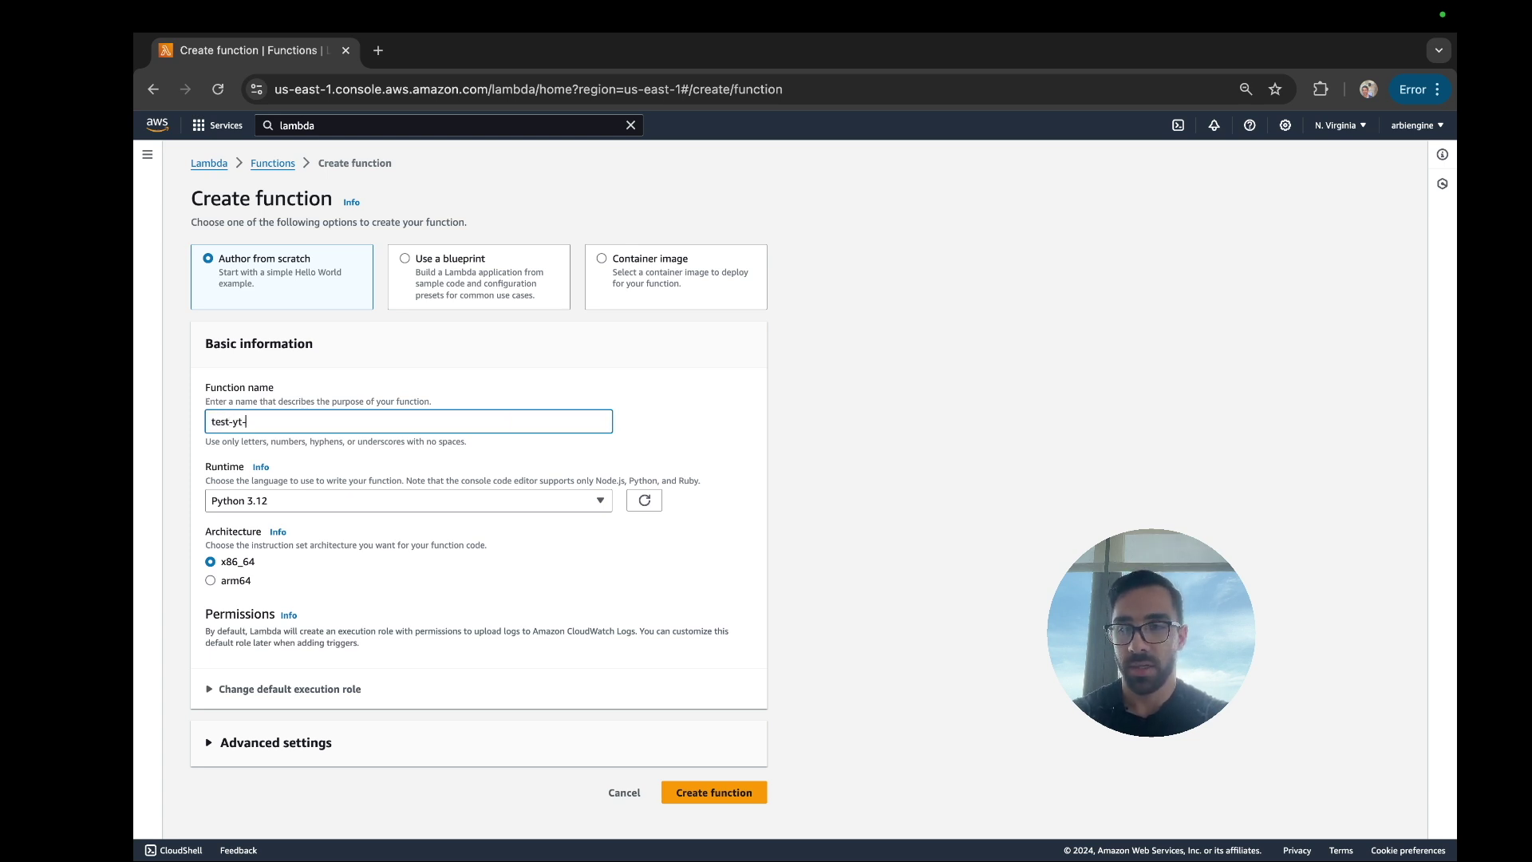
text(-2)
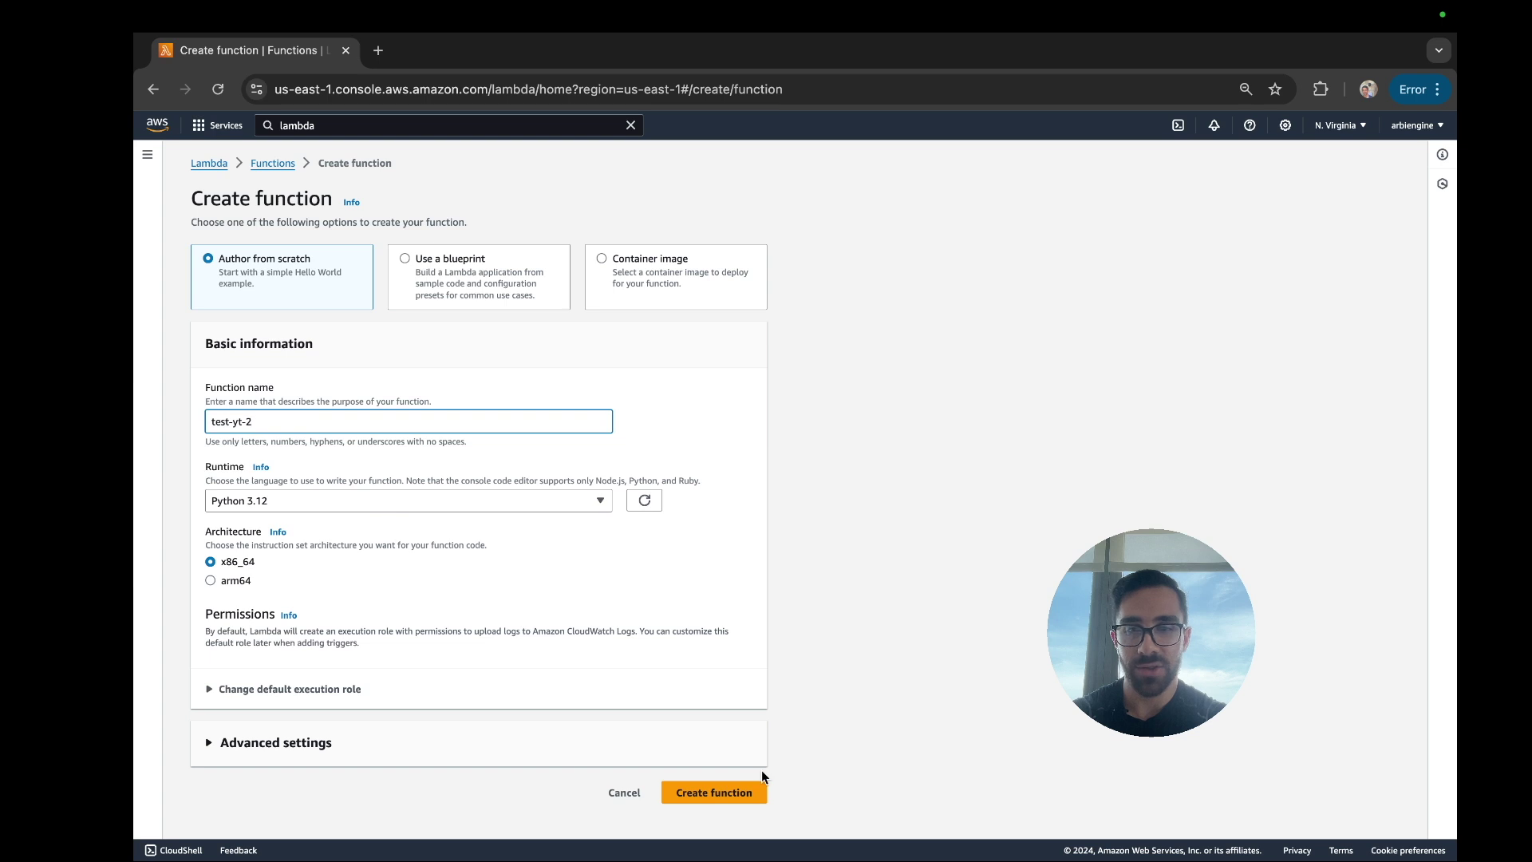
click(721, 792)
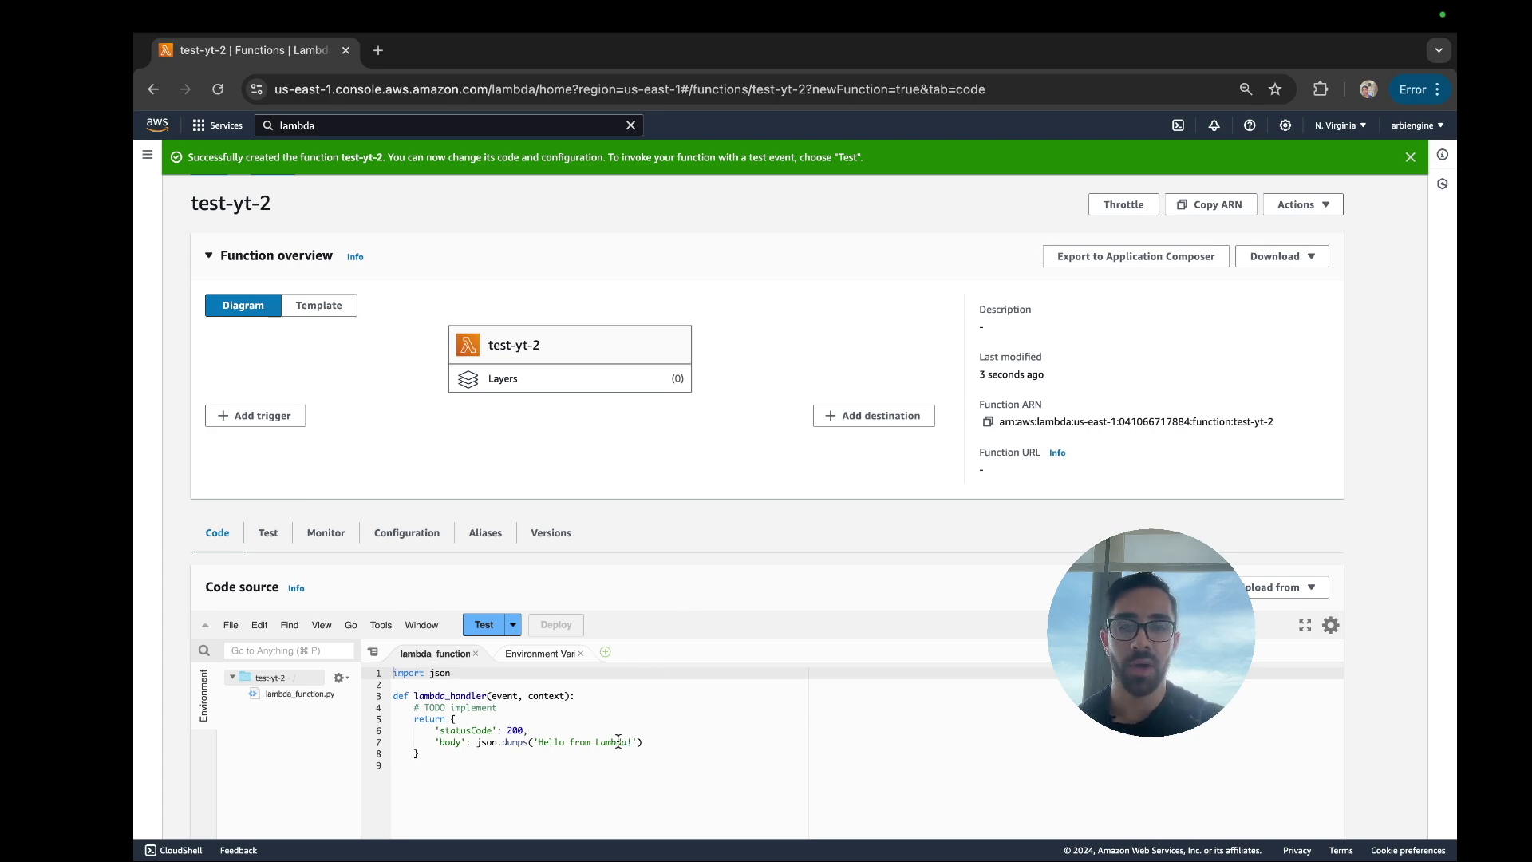
Step: Change the returned body text of test-yt-2 to "Hello from Lambda Again!" and deploy the code
scroll(627, 738, up, 5)
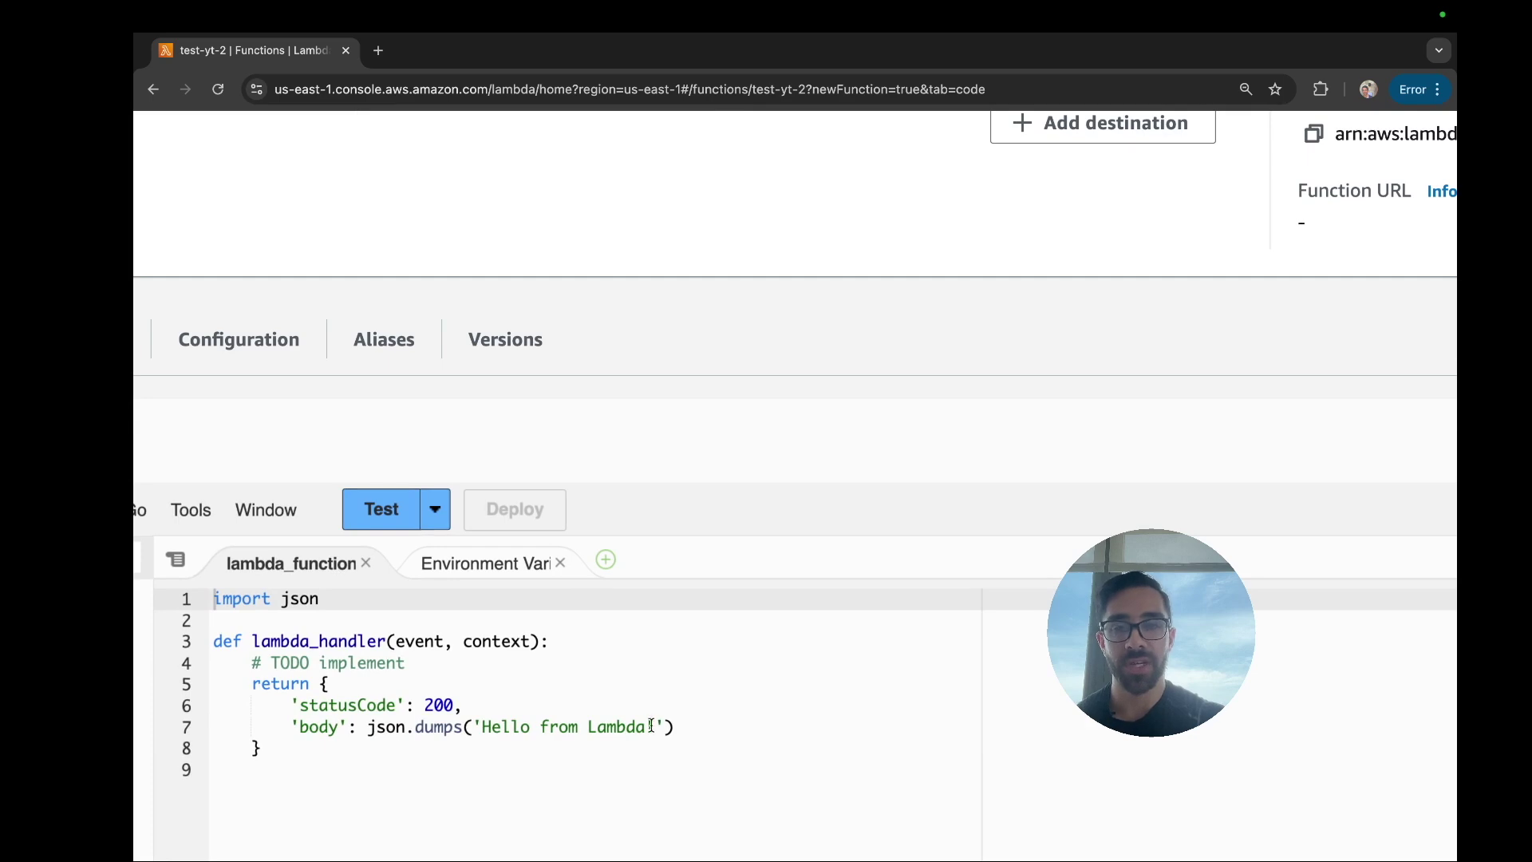
click(646, 727)
text(Again)
scroll(460, 572, down, 5)
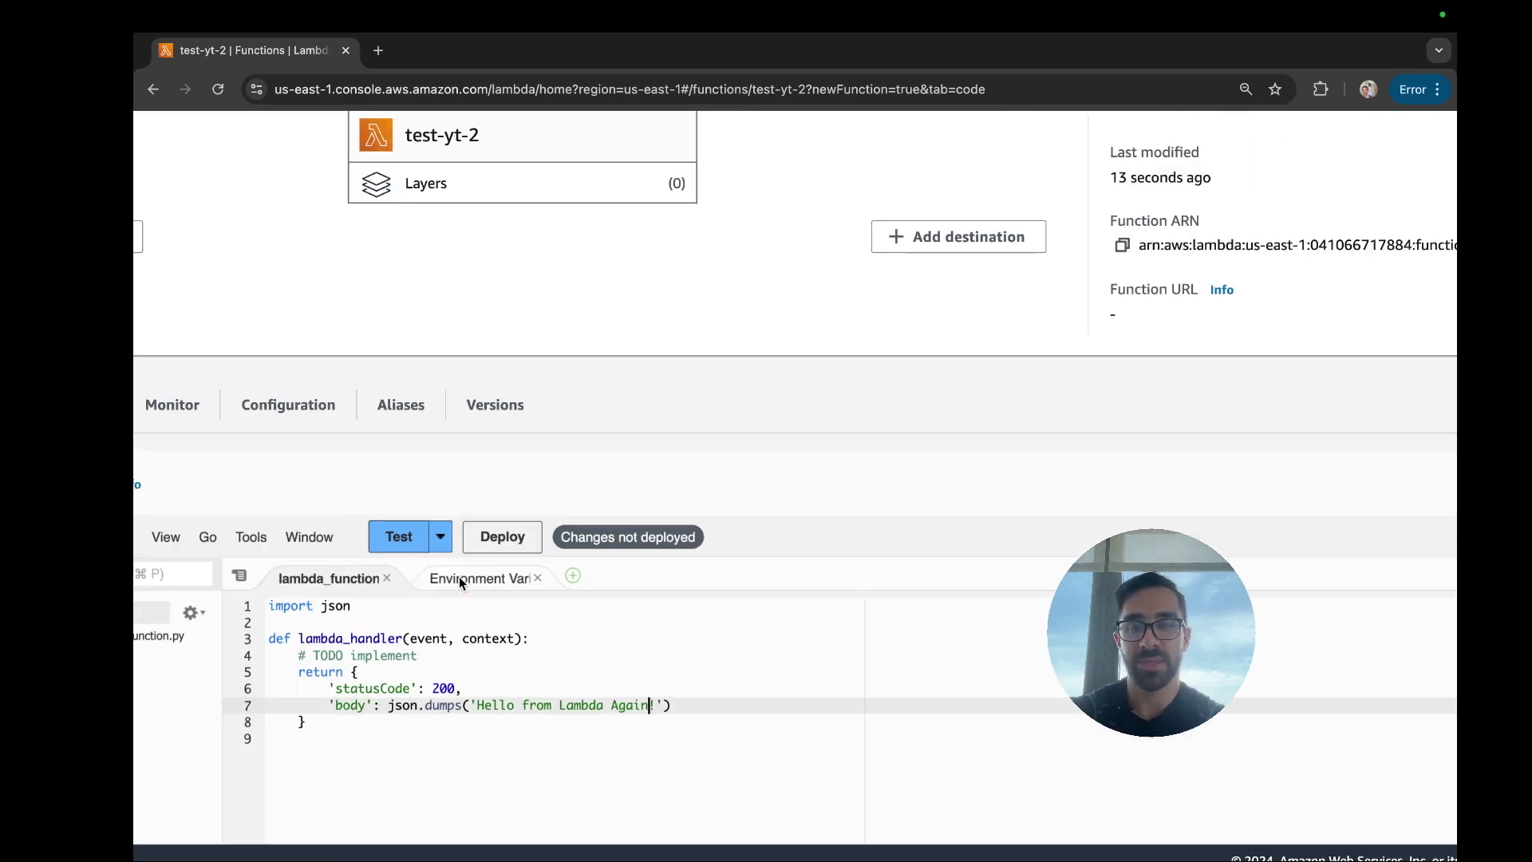
click(551, 629)
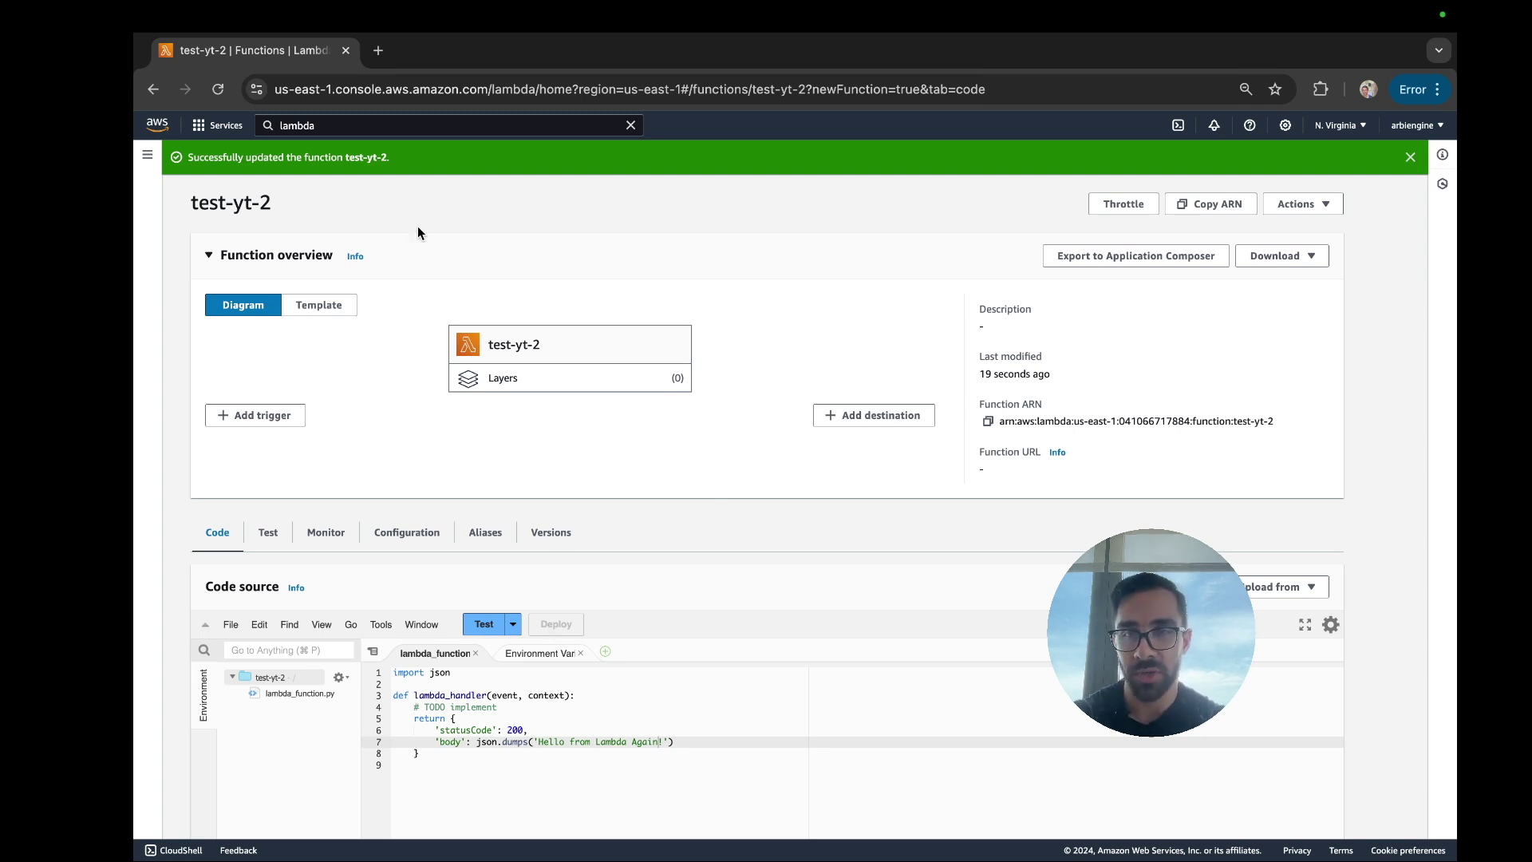
Step: Find the Step Functions service and go to its list of state machines
scroll(412, 214, down, 1)
scroll(413, 217, up, 1)
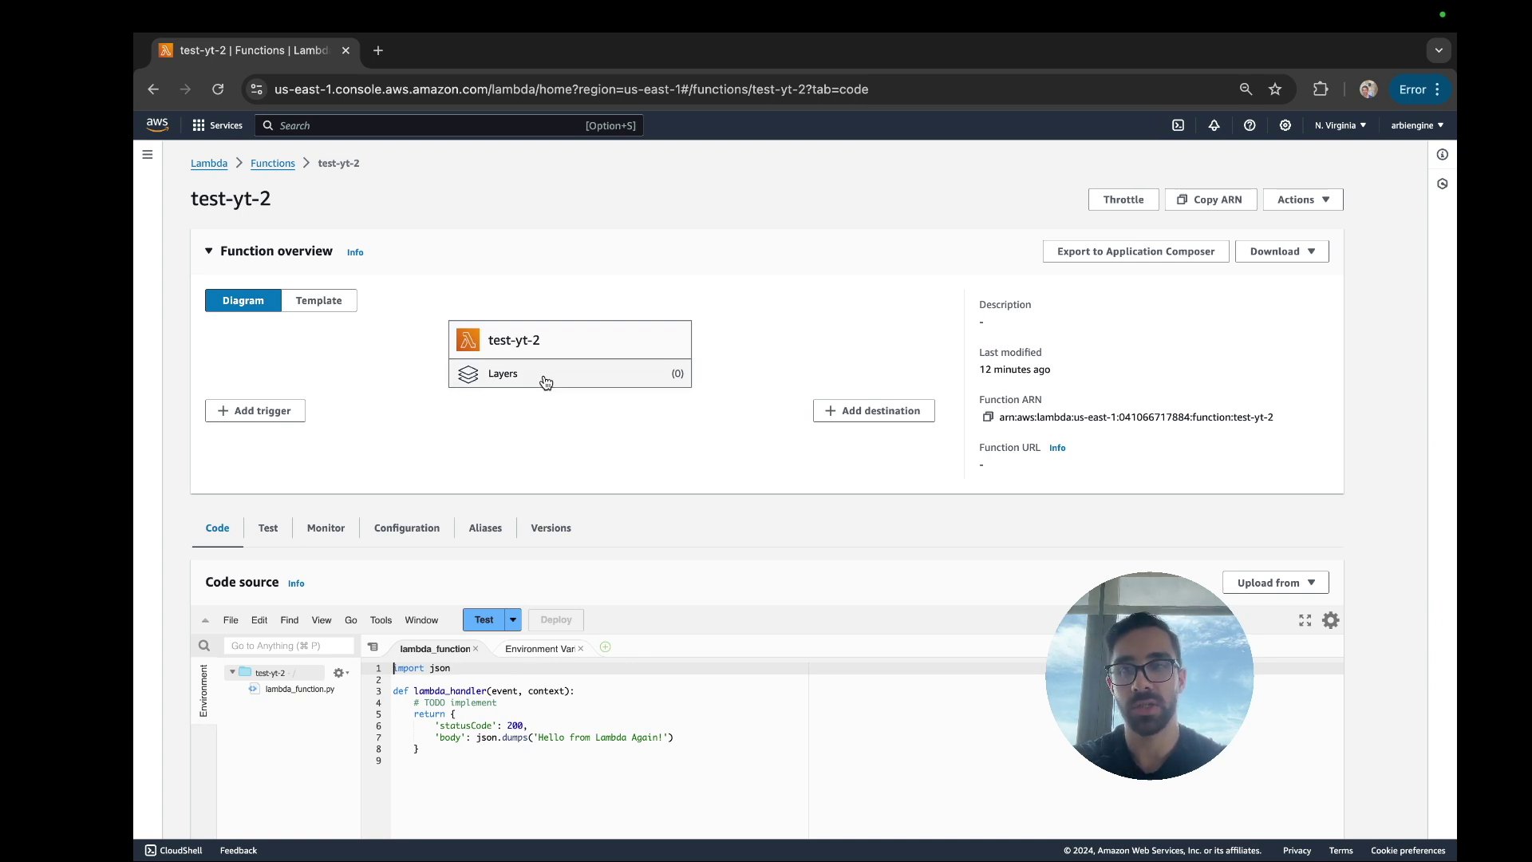
text(step)
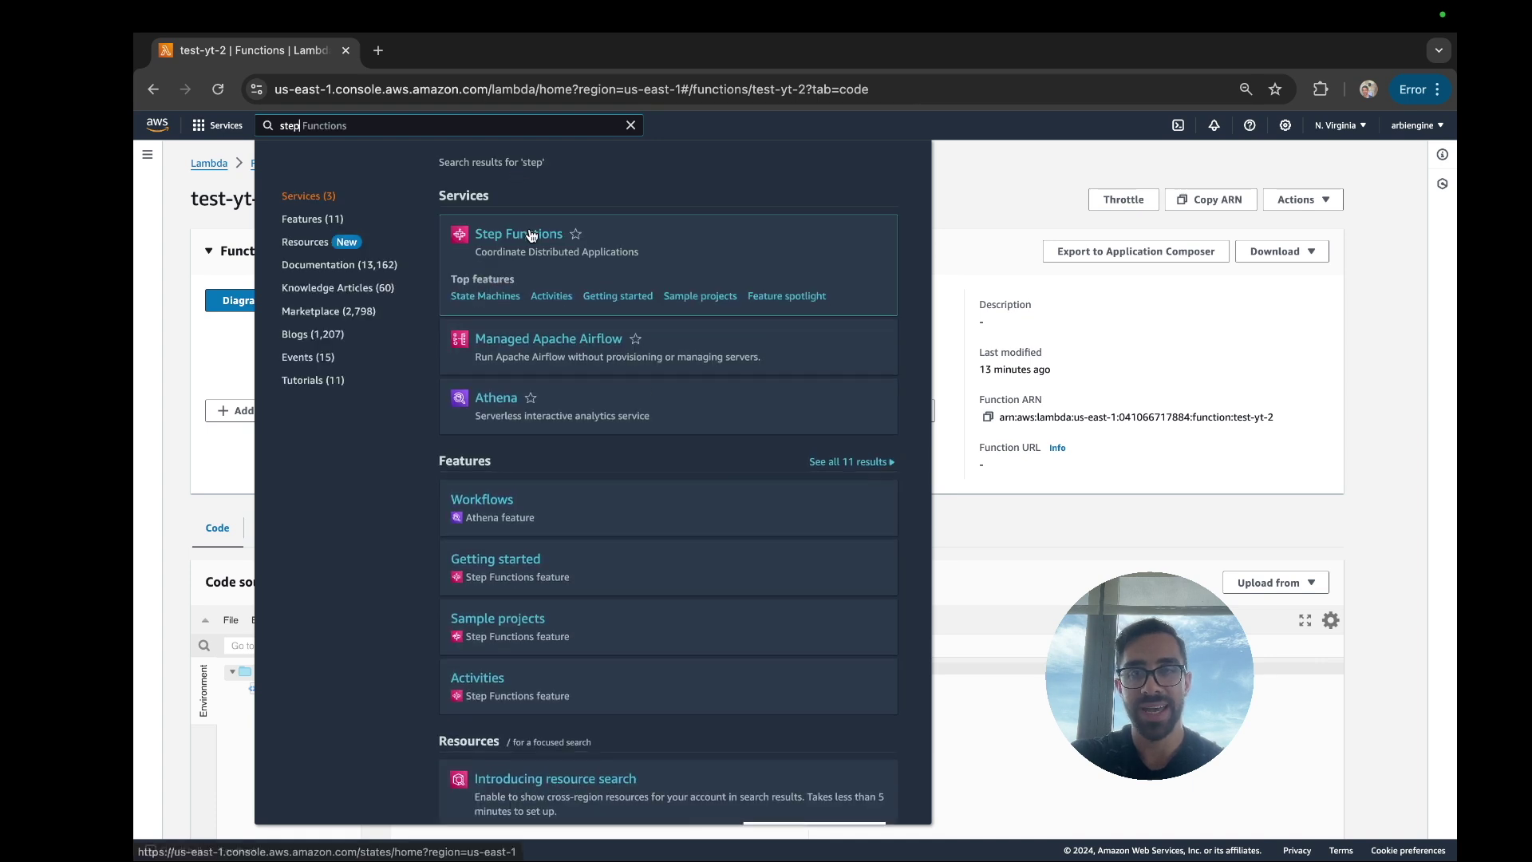
click(530, 233)
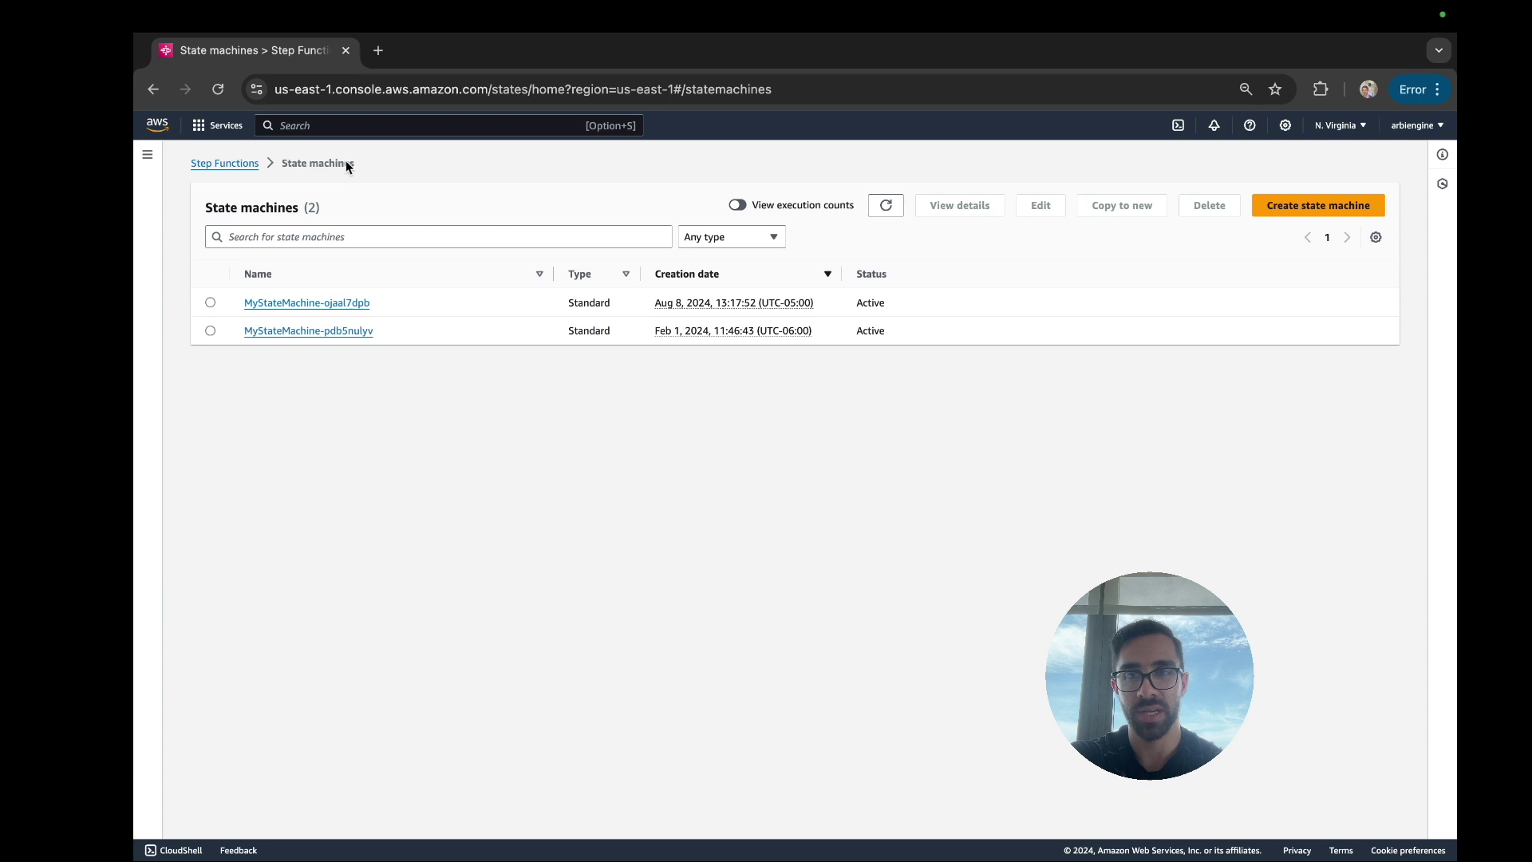
click(149, 157)
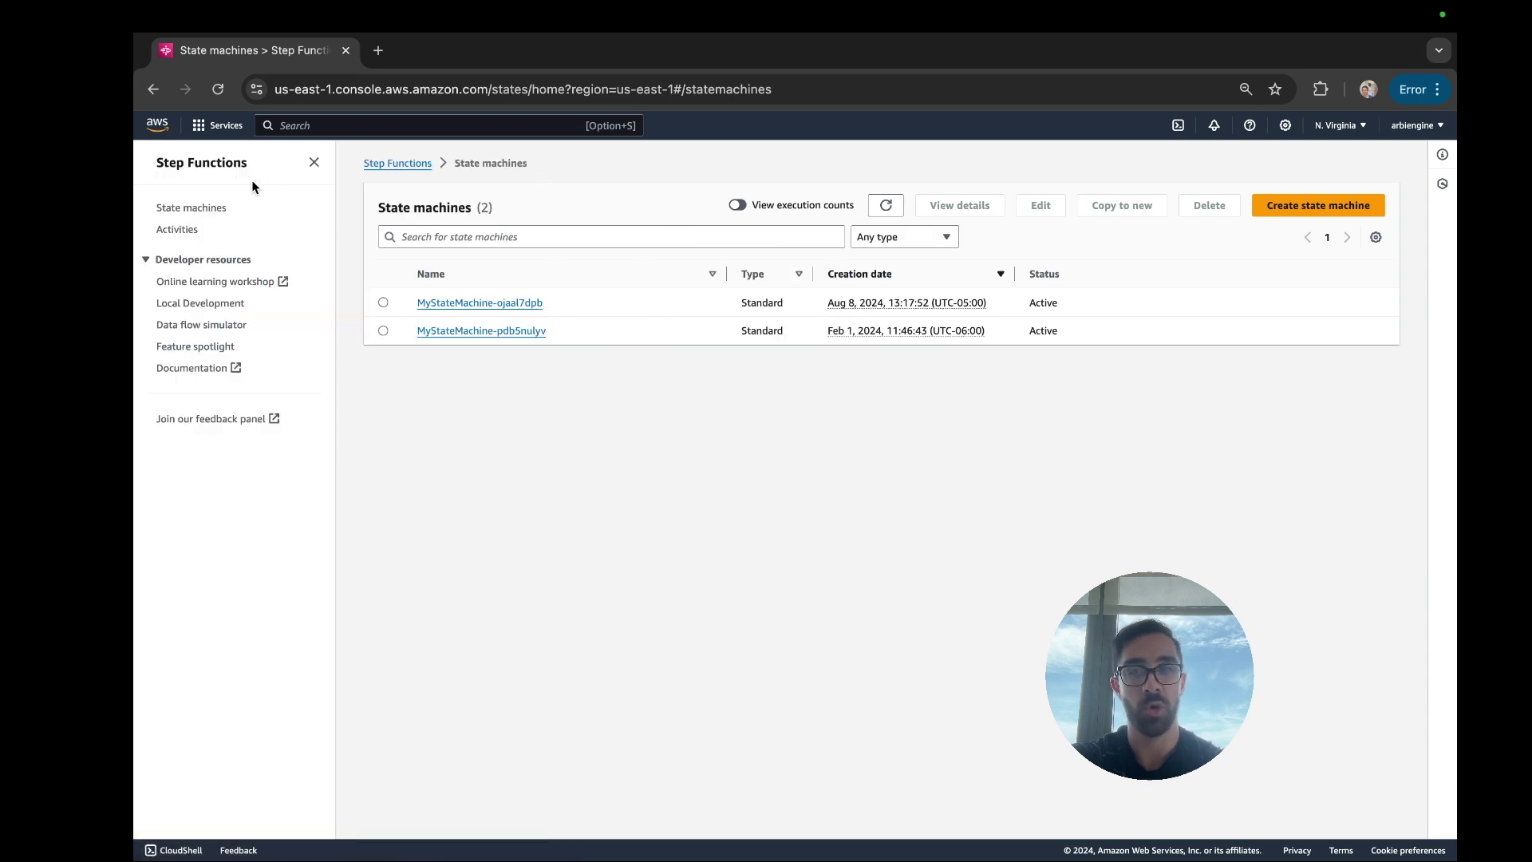
click(214, 209)
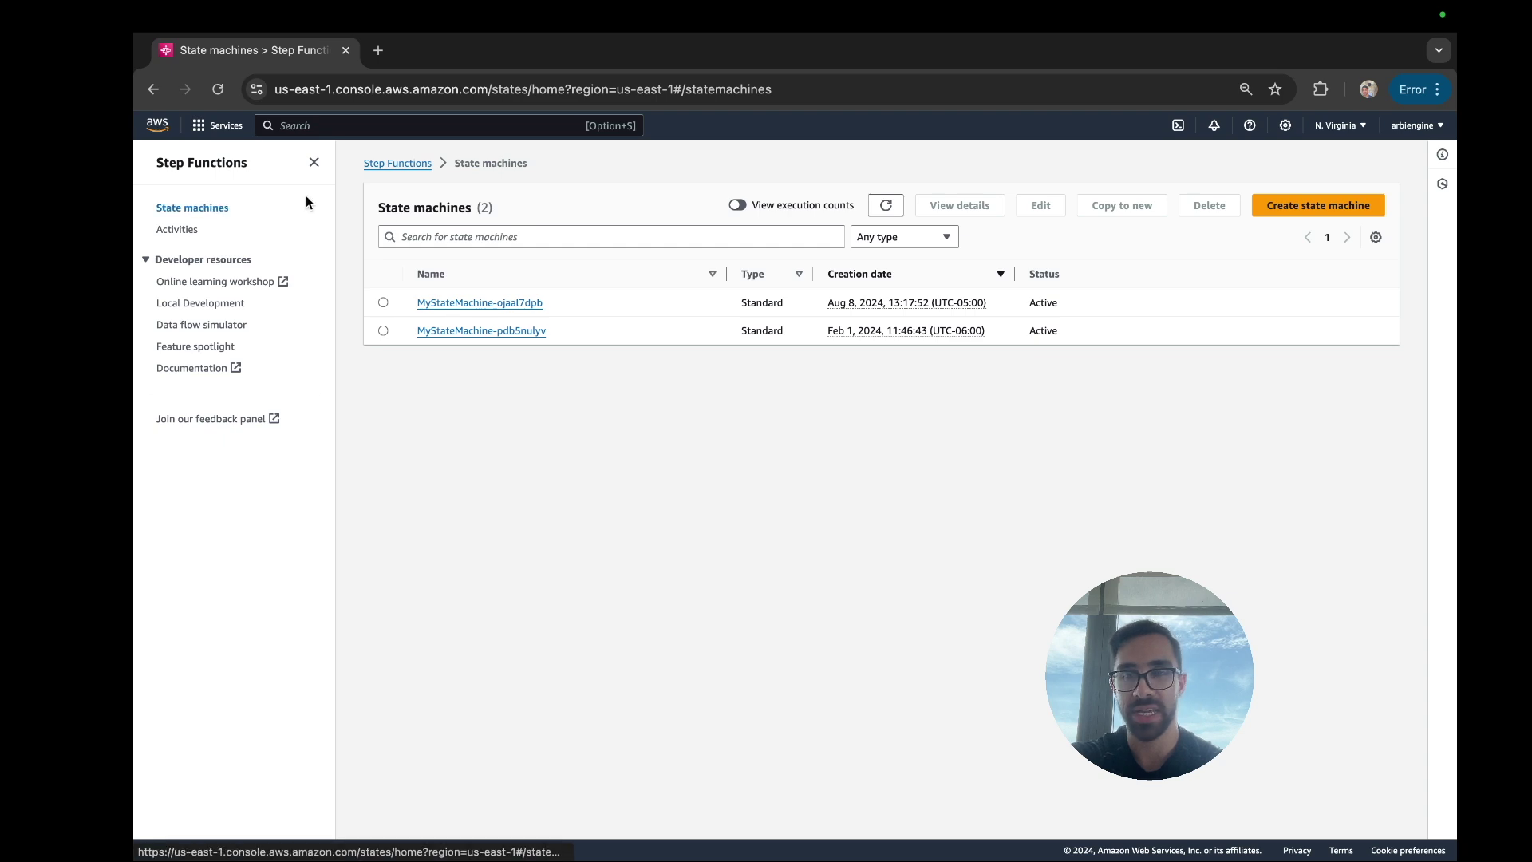
Step: Start a new state machine, browse the workflow templates and begin with an empty workflow
click(1305, 208)
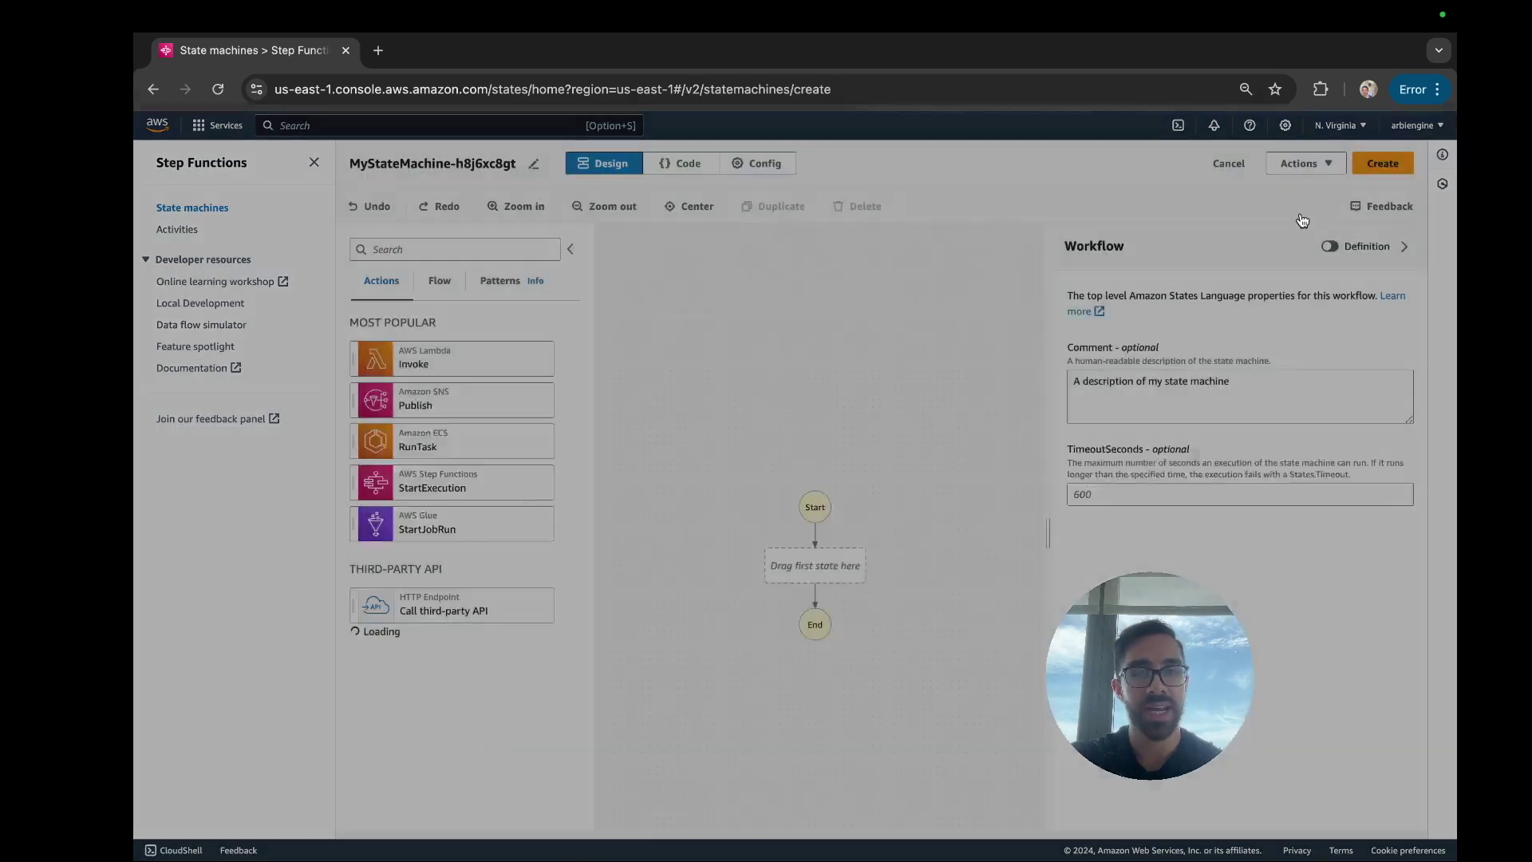
scroll(504, 339, down, 1)
scroll(504, 342, up, 1)
scroll(504, 341, down, 4)
scroll(504, 347, down, 5)
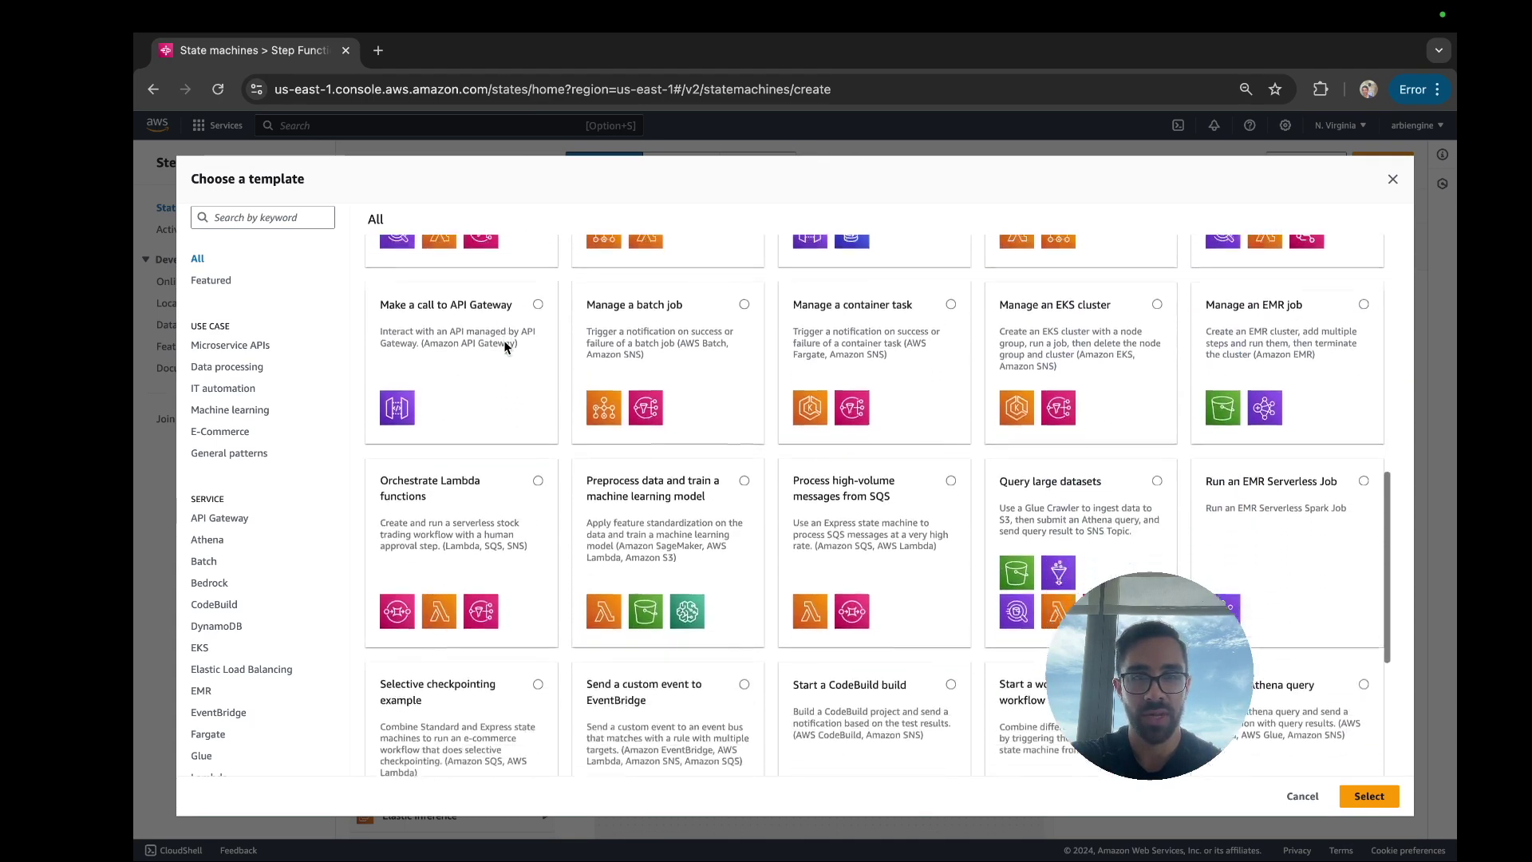
scroll(505, 345, up, 6)
scroll(504, 348, up, 3)
click(1398, 793)
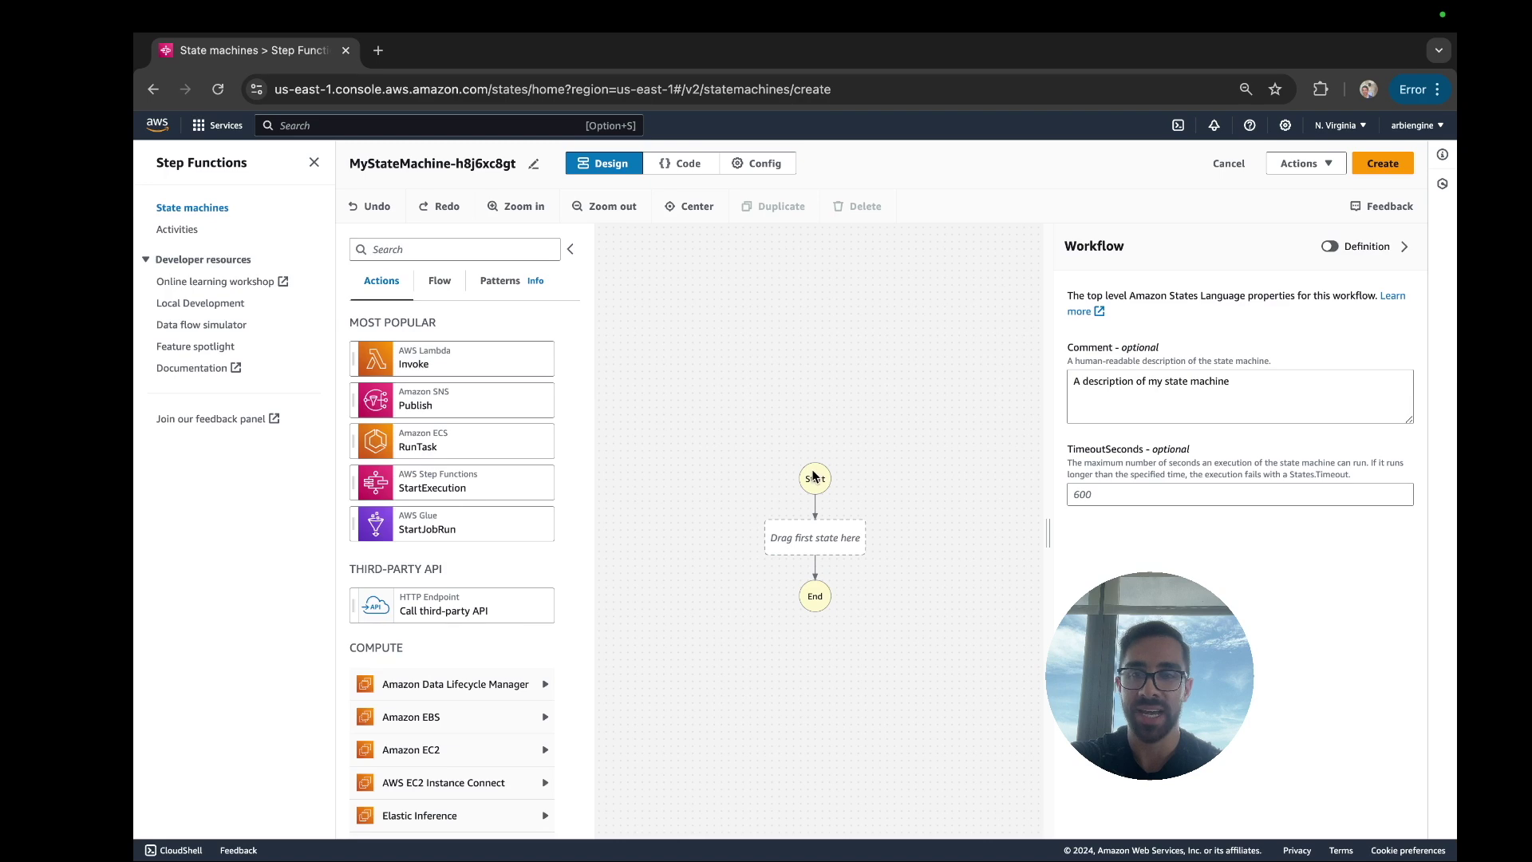
Step: Look through the actions, patterns and flow states available for building the workflow
scroll(512, 373, down, 3)
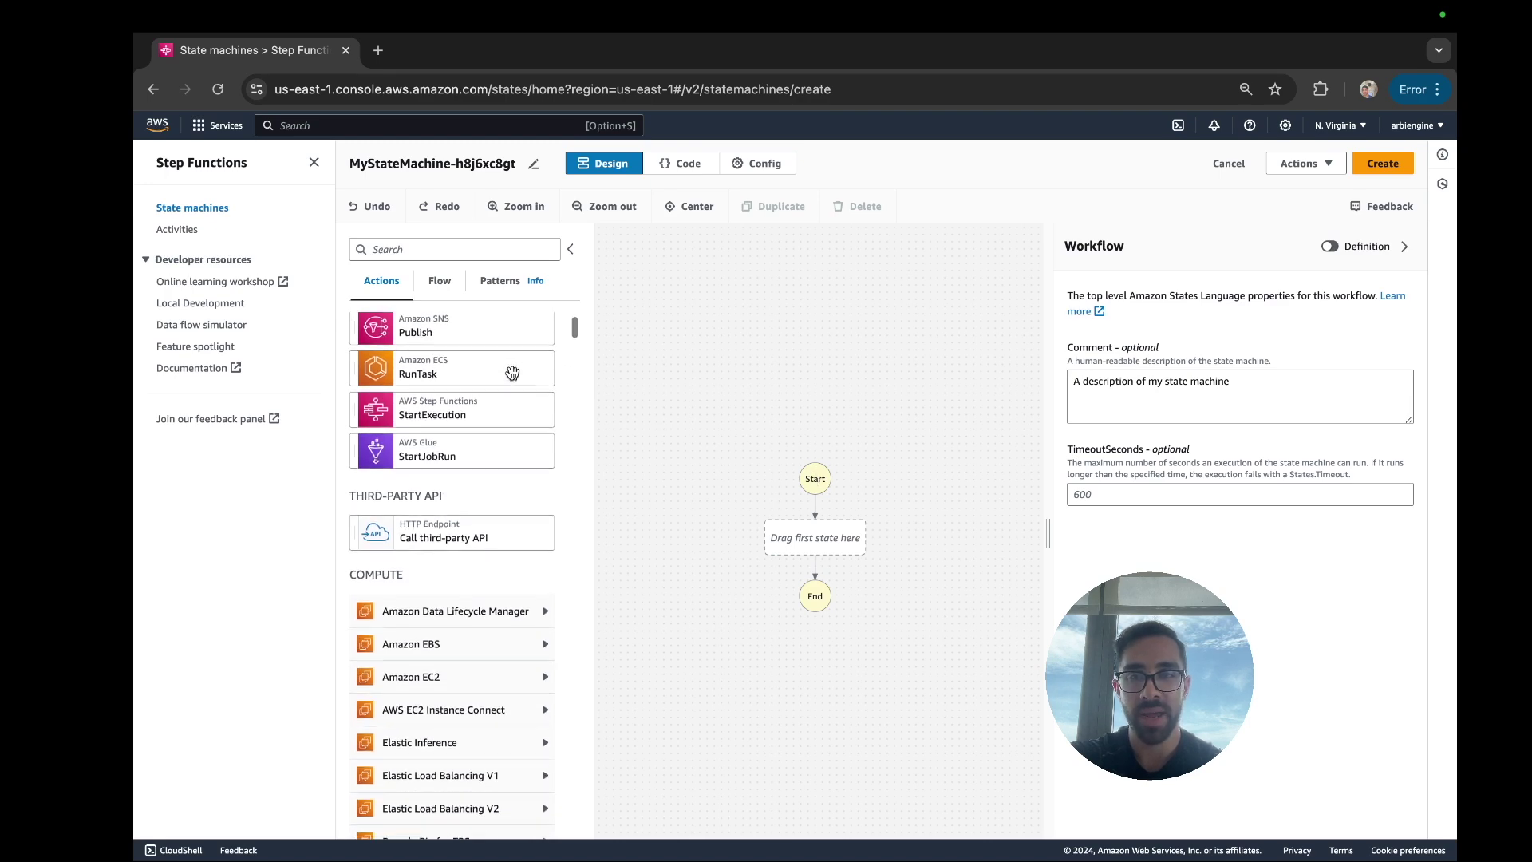
scroll(512, 372, down, 8)
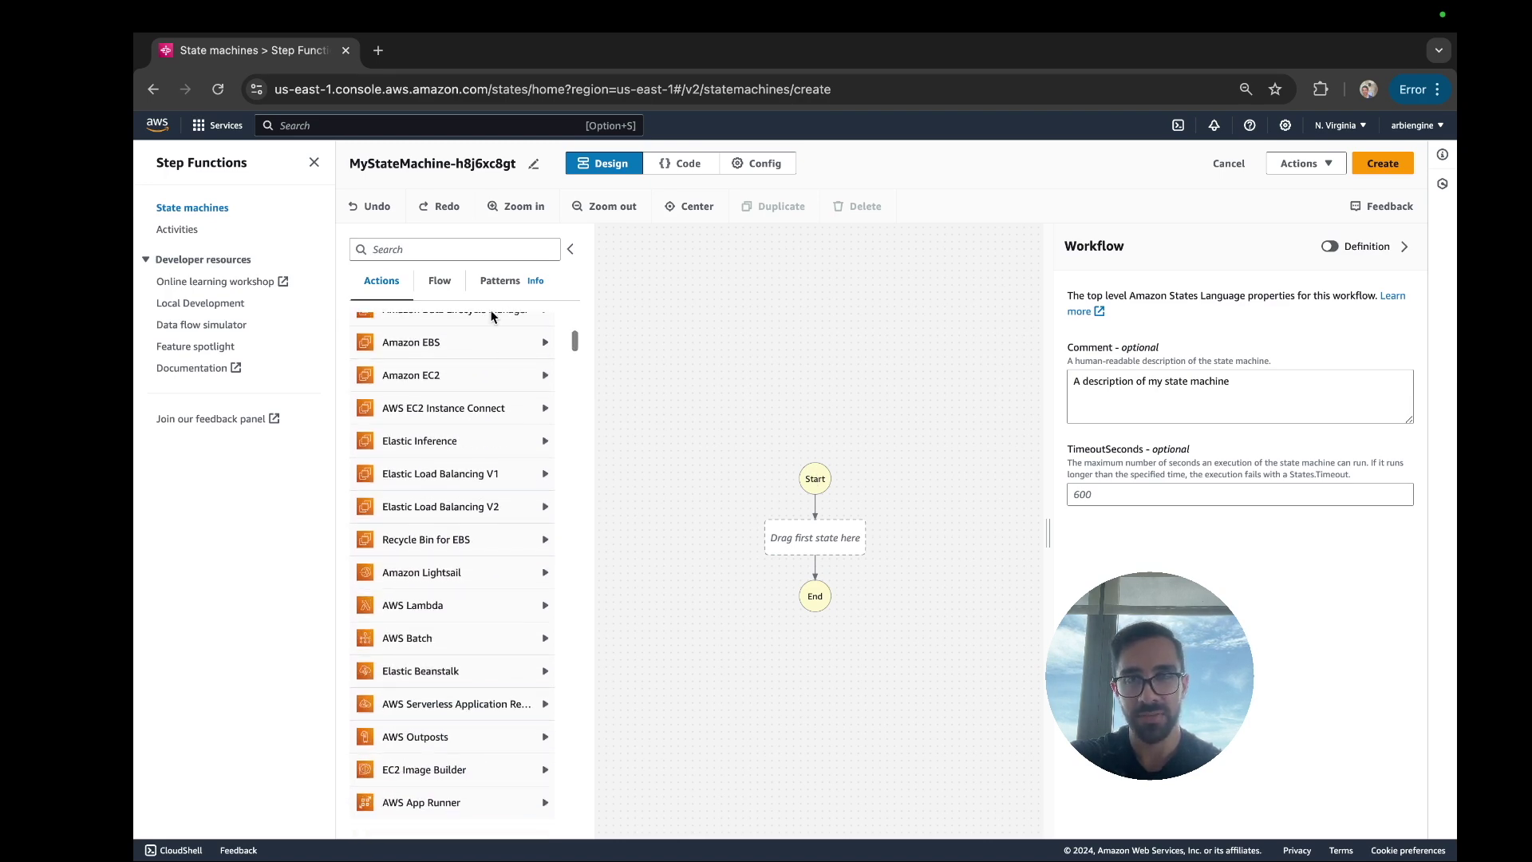
click(495, 286)
click(439, 286)
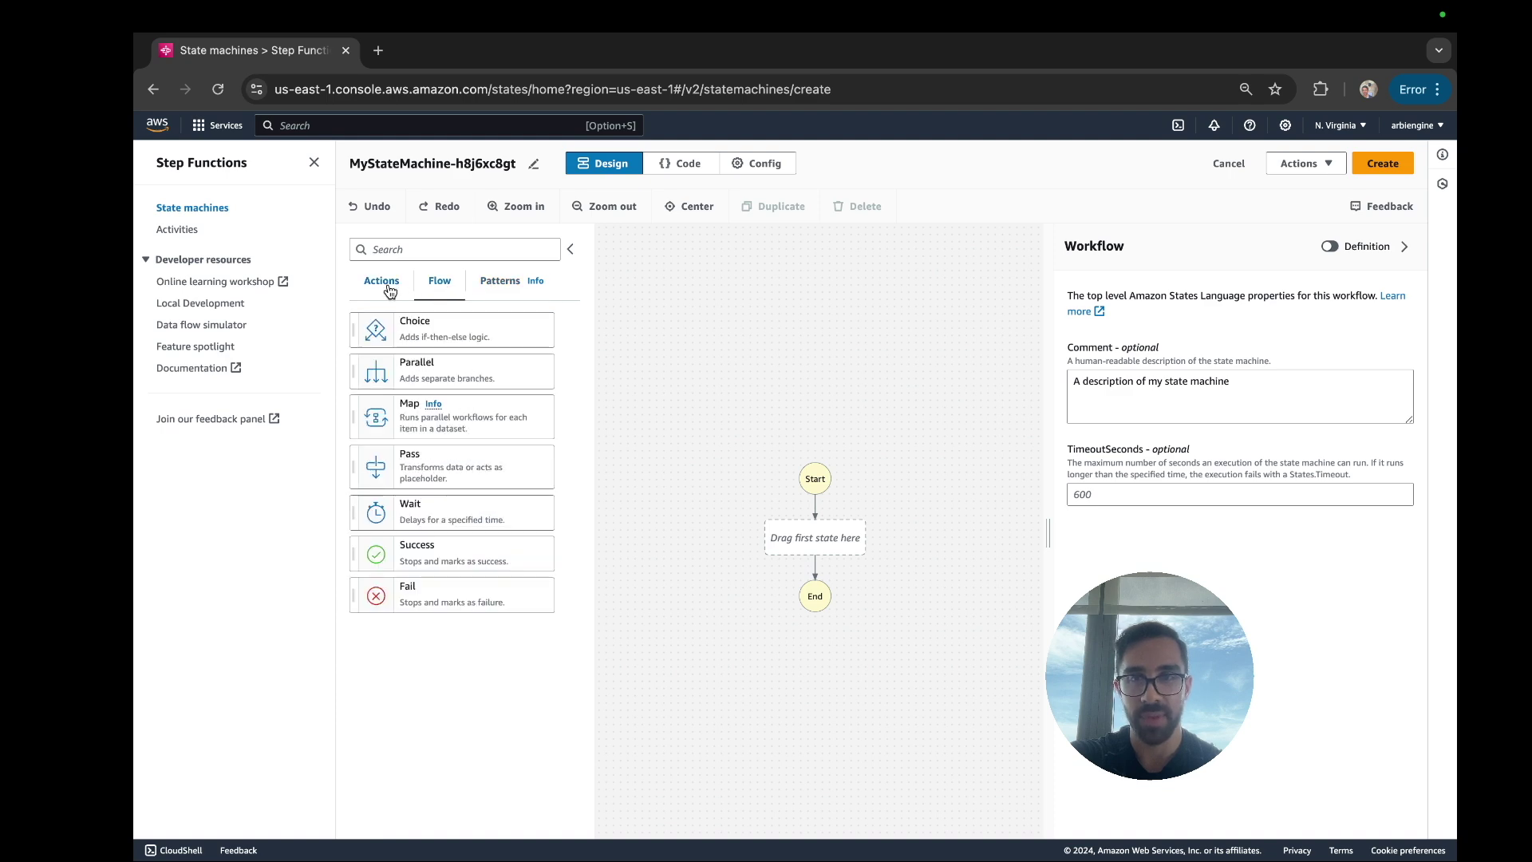
click(387, 287)
scroll(444, 455, down, 10)
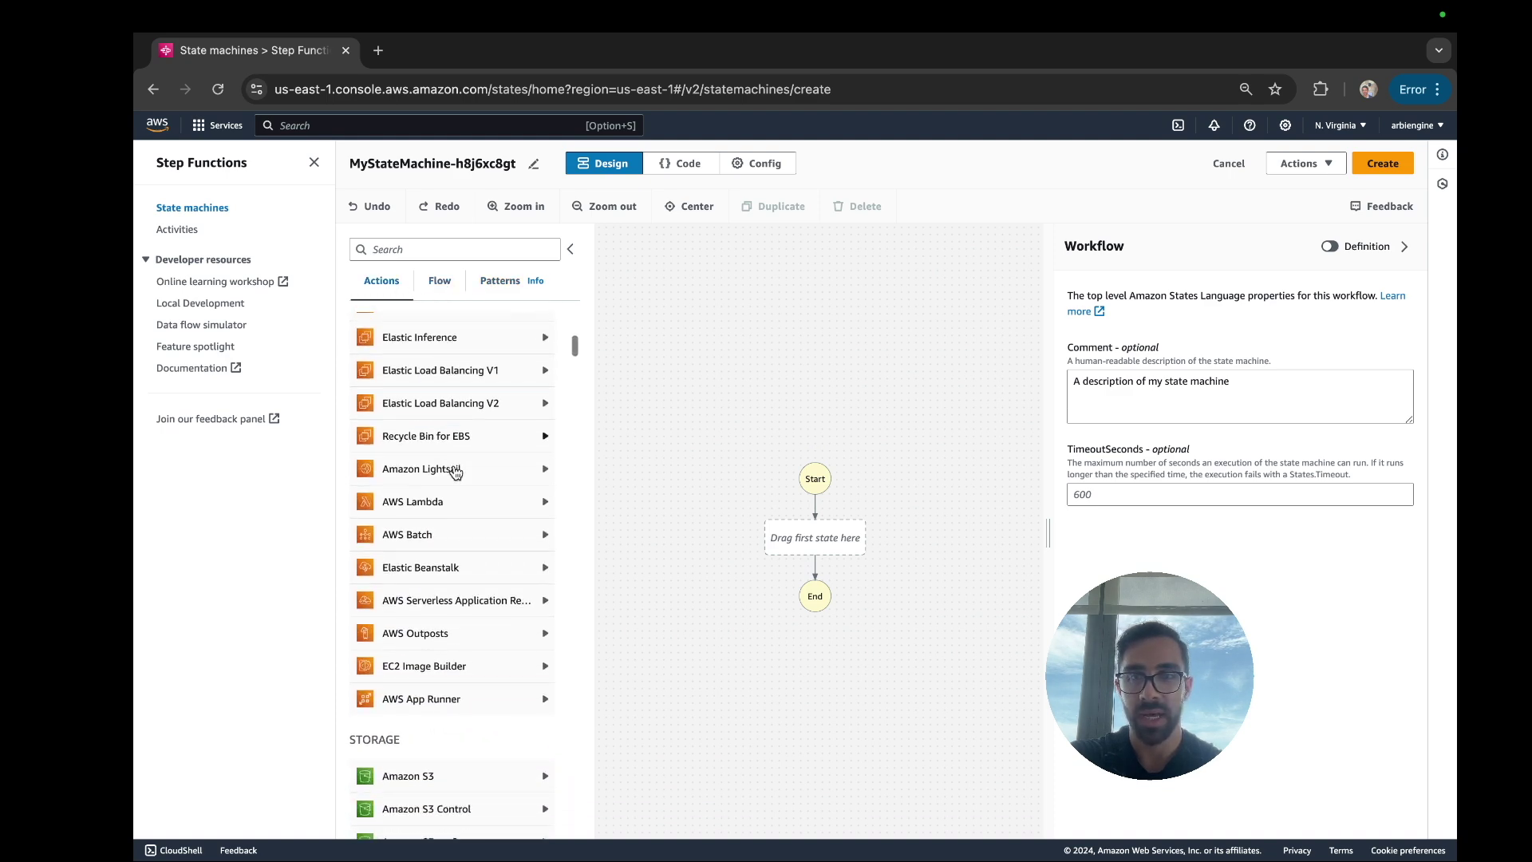
scroll(456, 473, up, 10)
scroll(454, 467, down, 2)
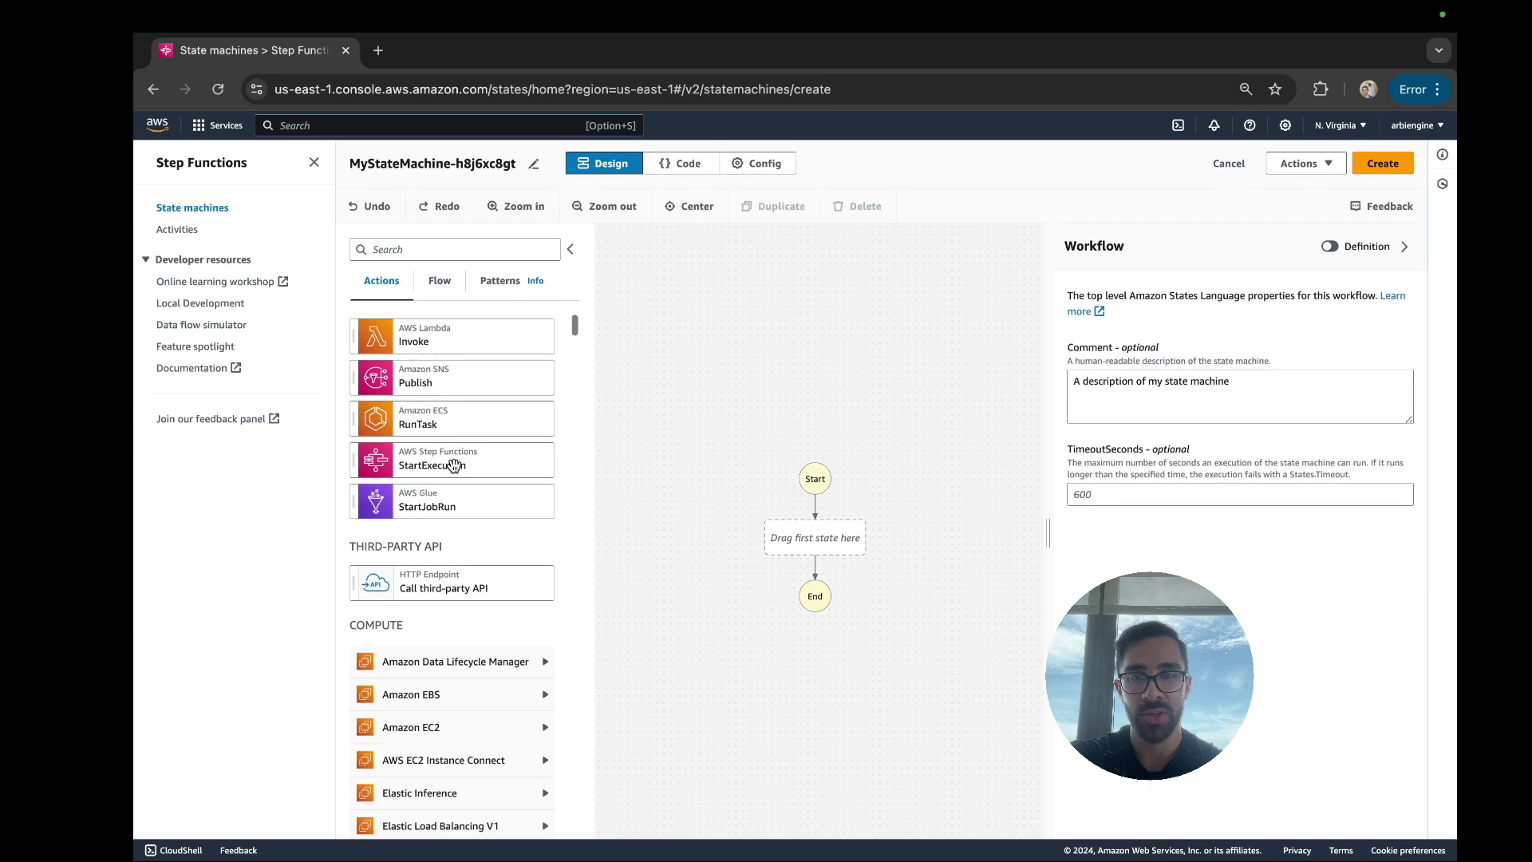
Step: Add an AWS Lambda Invoke state as the first state of the workflow and name it "Task 1"
scroll(453, 465, down, 2)
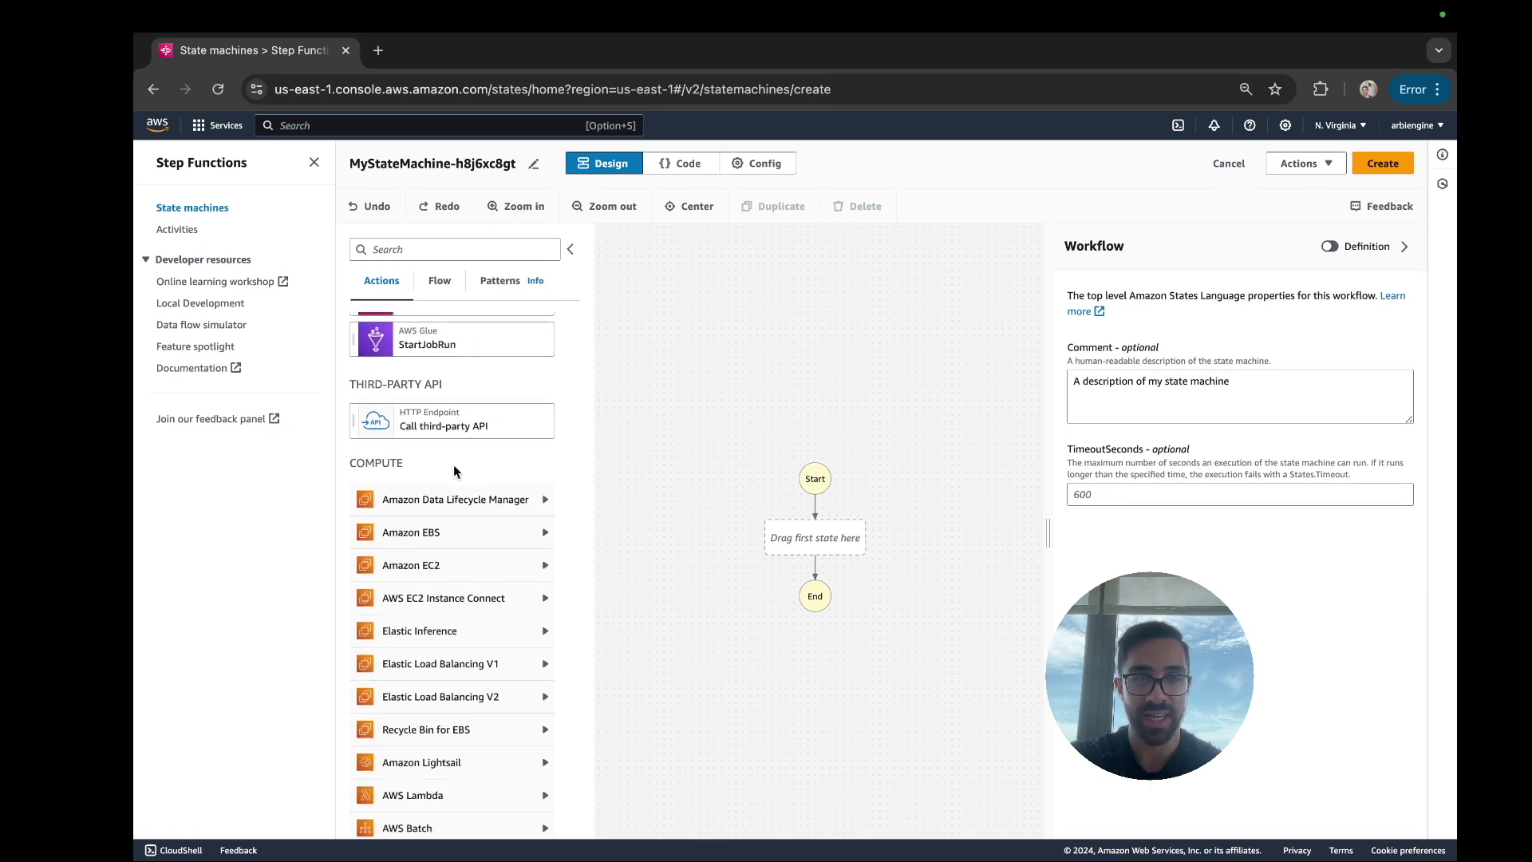
scroll(455, 465, down, 1)
scroll(455, 462, up, 4)
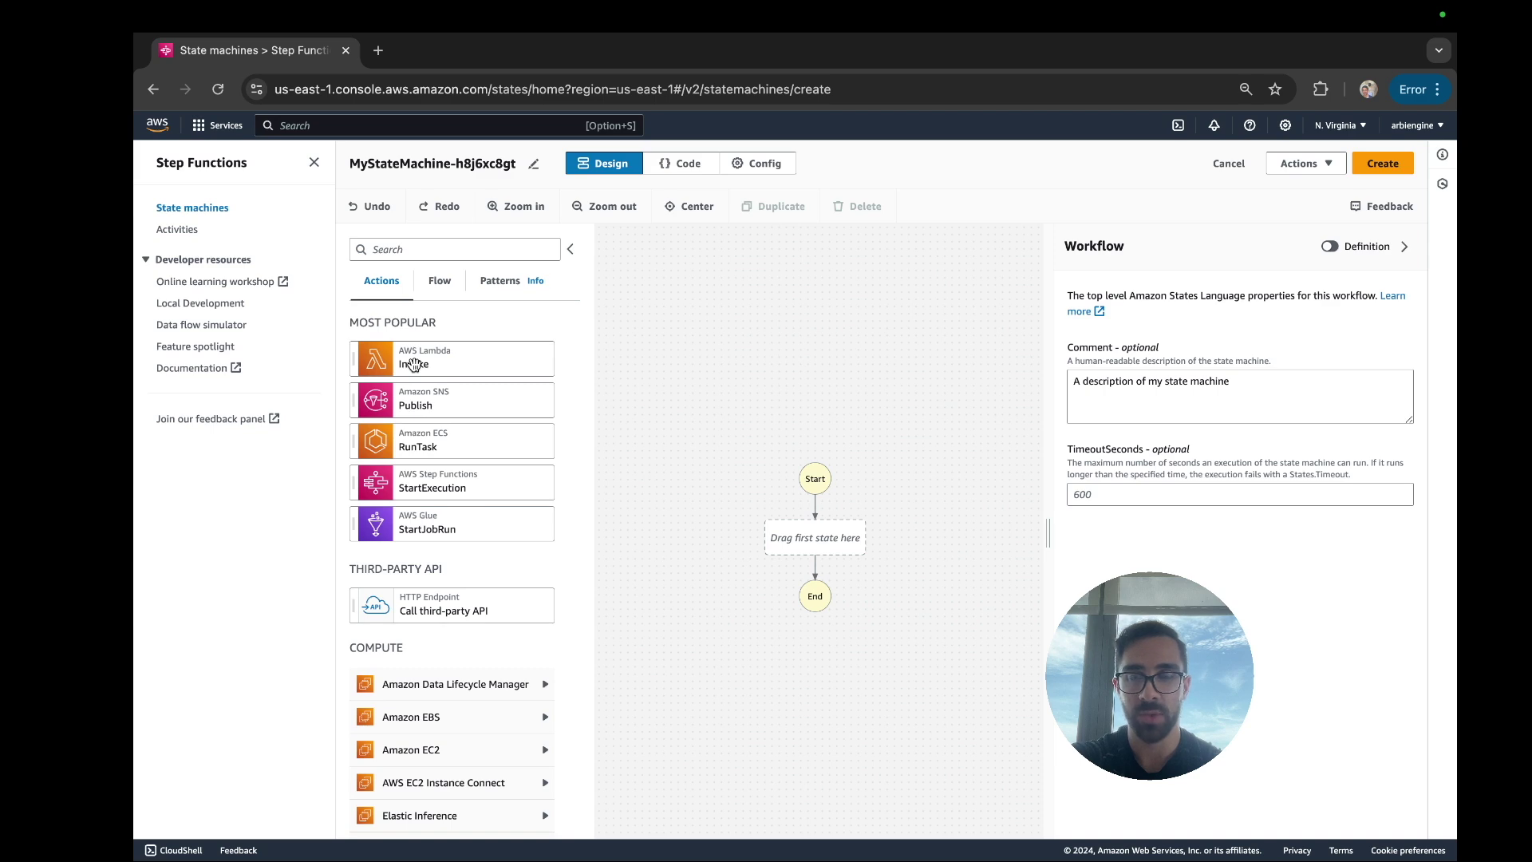
drag(413, 365, 800, 546)
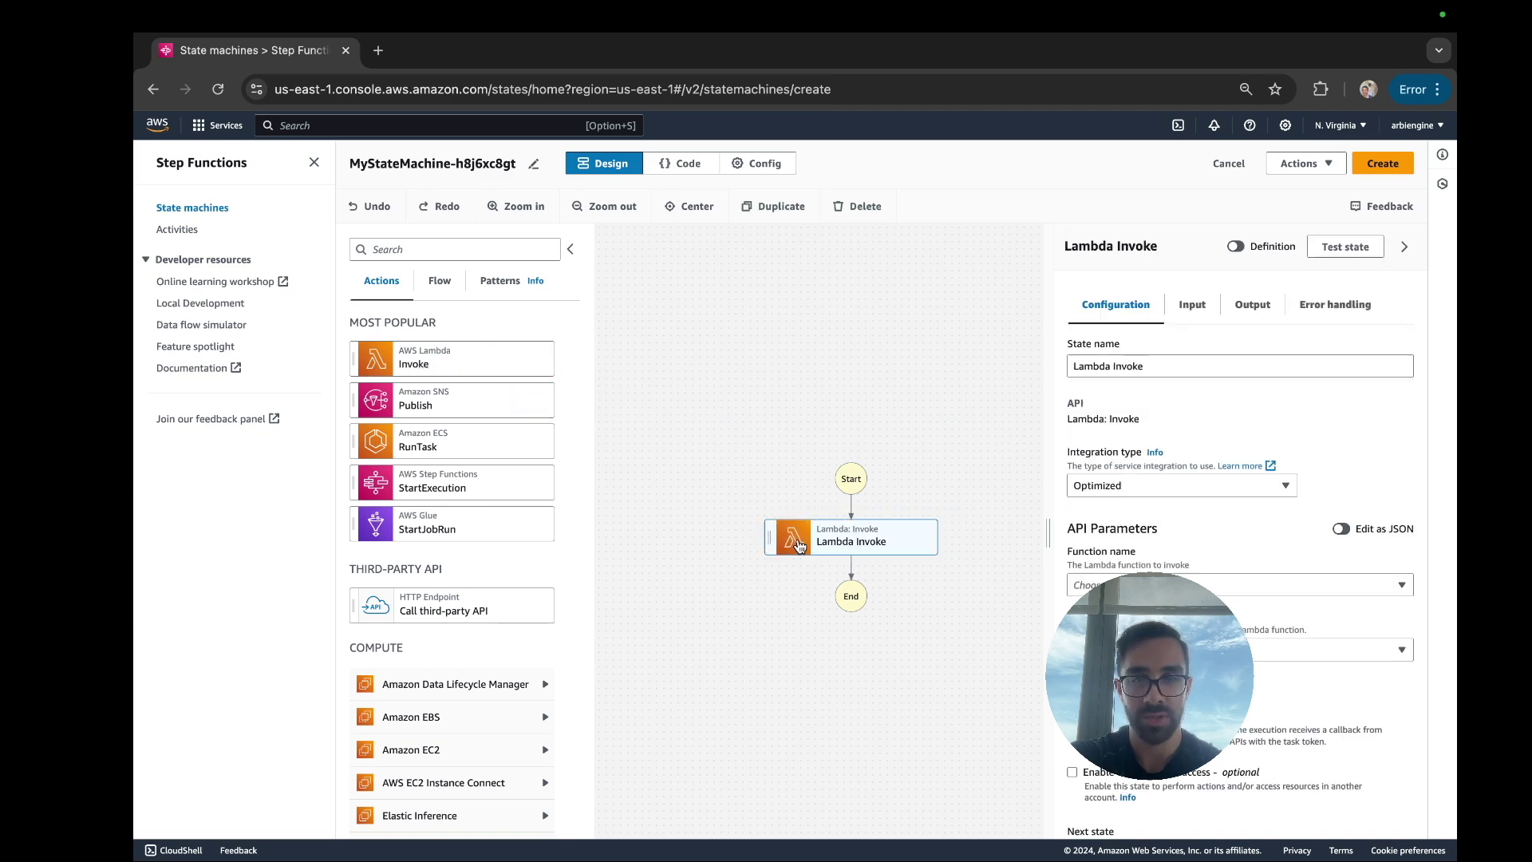
triple_click(1200, 371)
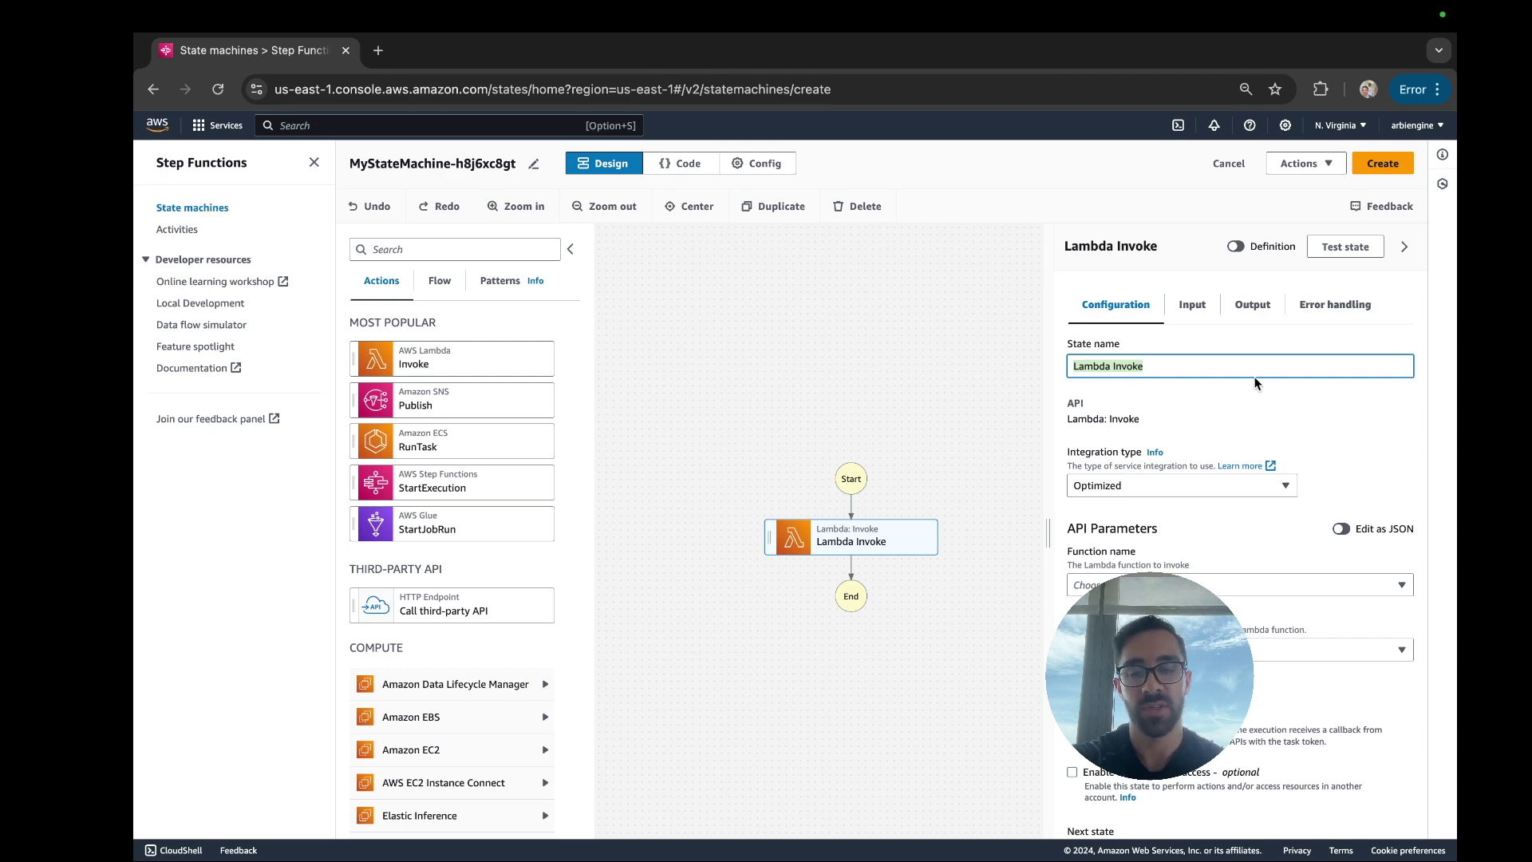
text(Task 1)
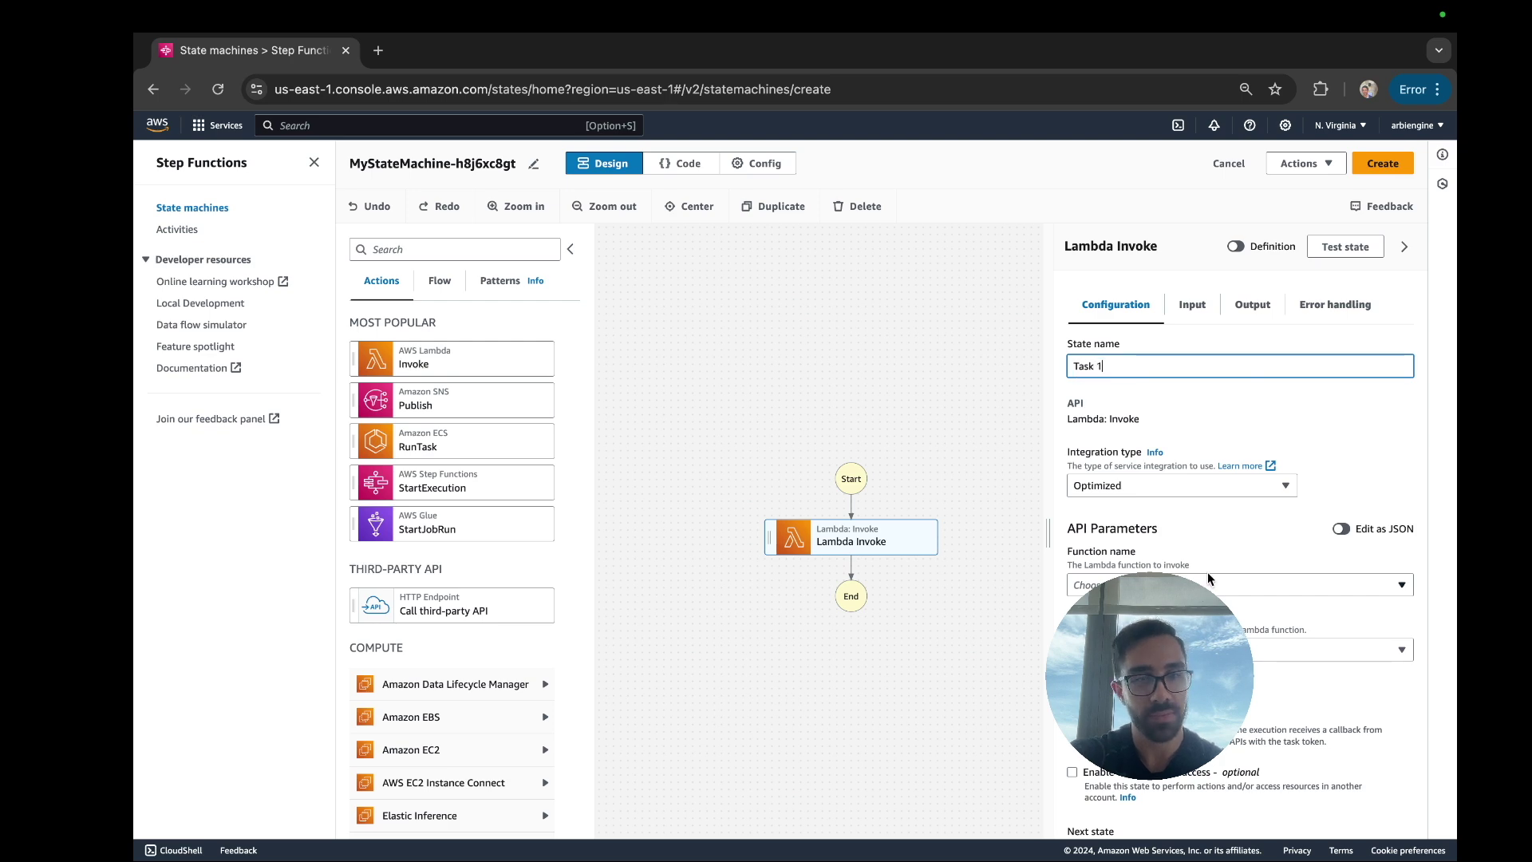
Step: Set Task 1 to invoke the test-yt-1:$LATEST function and review its payload and remaining configuration
click(1208, 574)
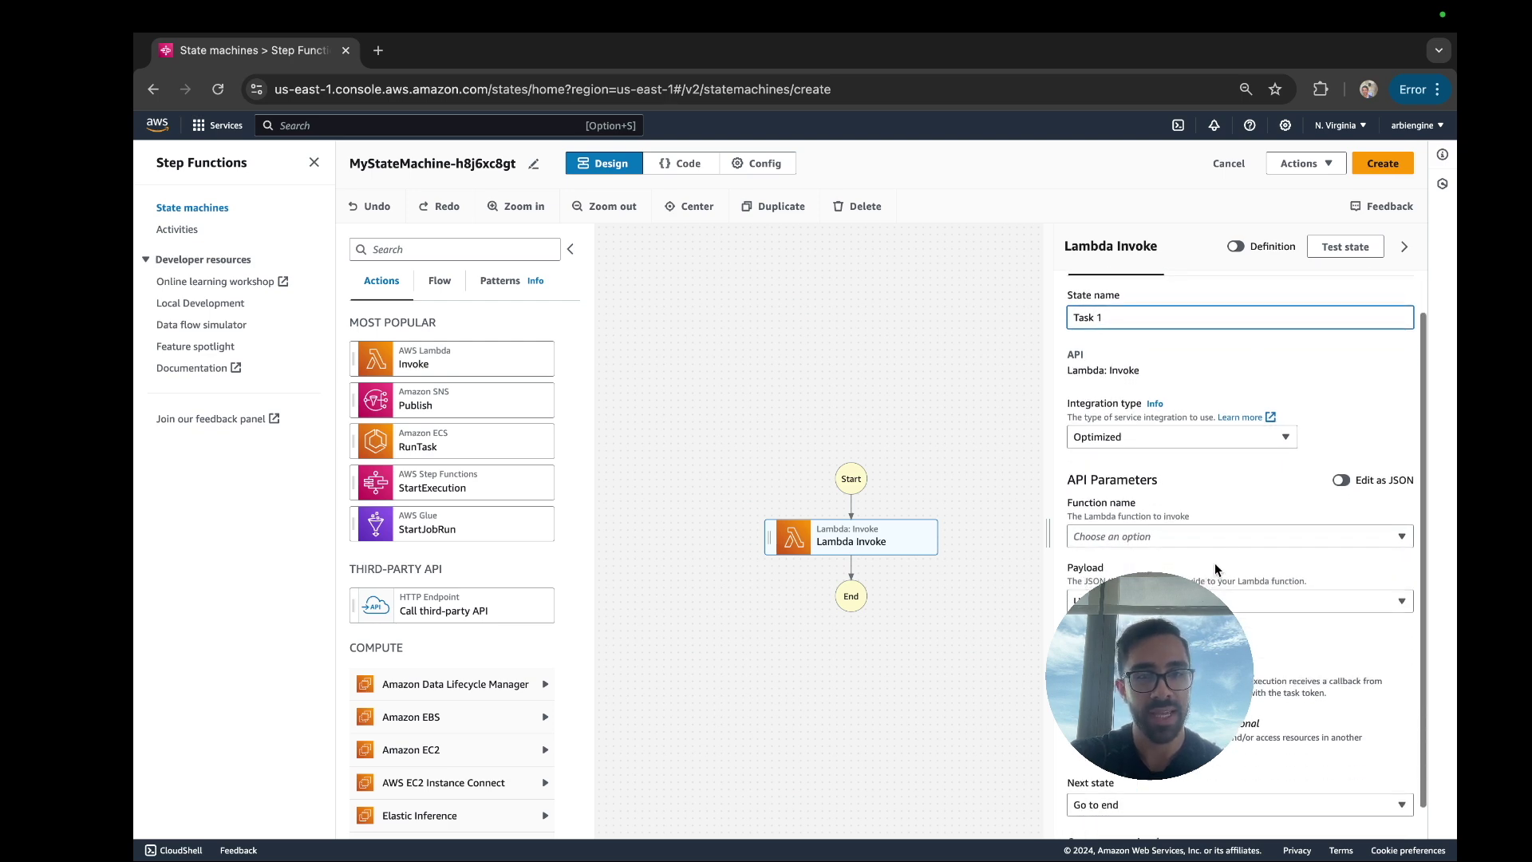
click(1208, 584)
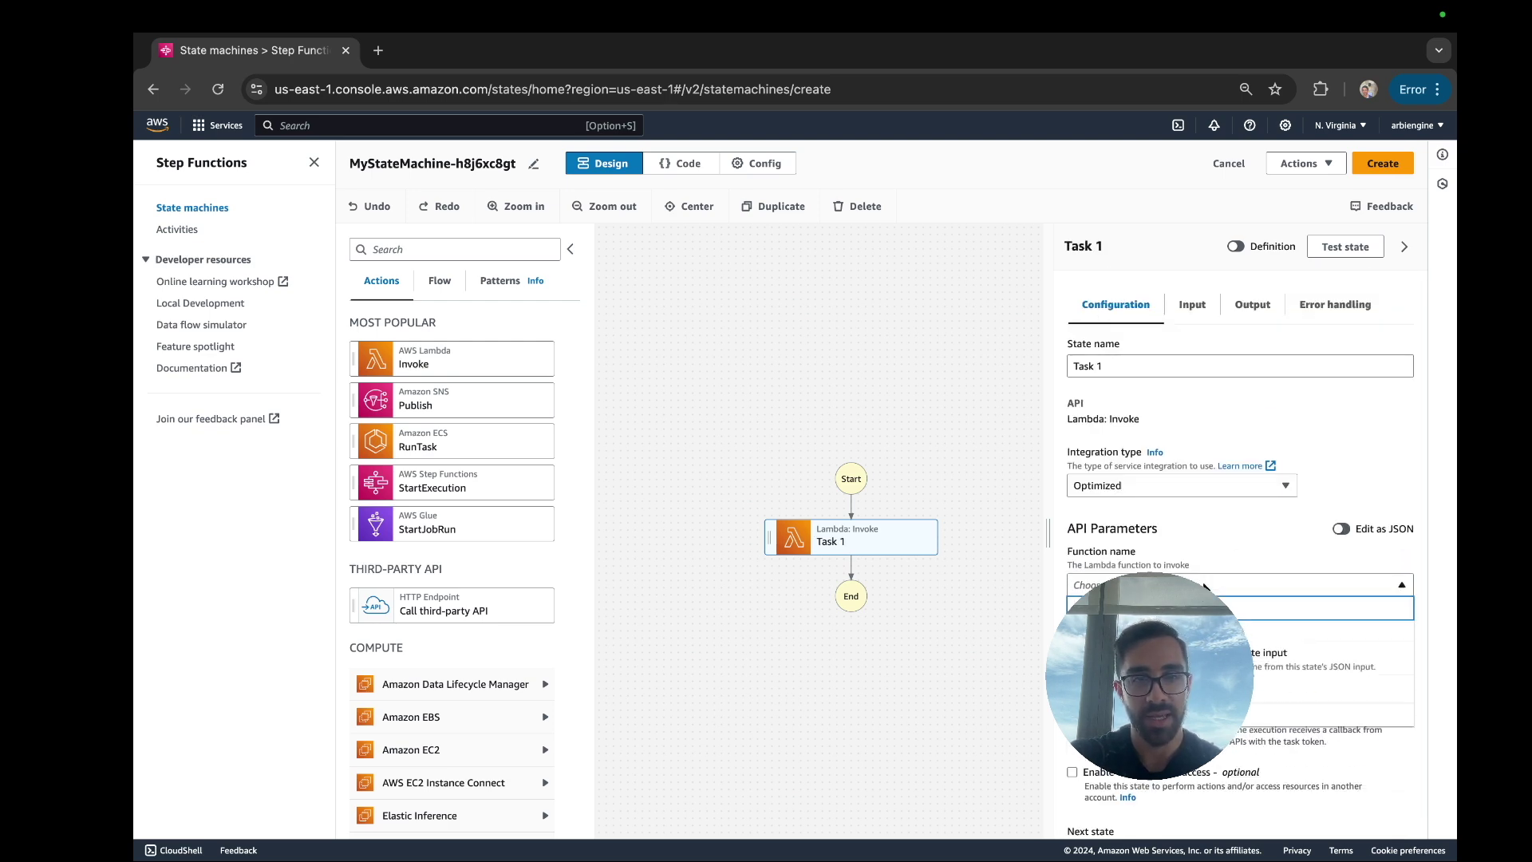
scroll(1237, 718, down, 3)
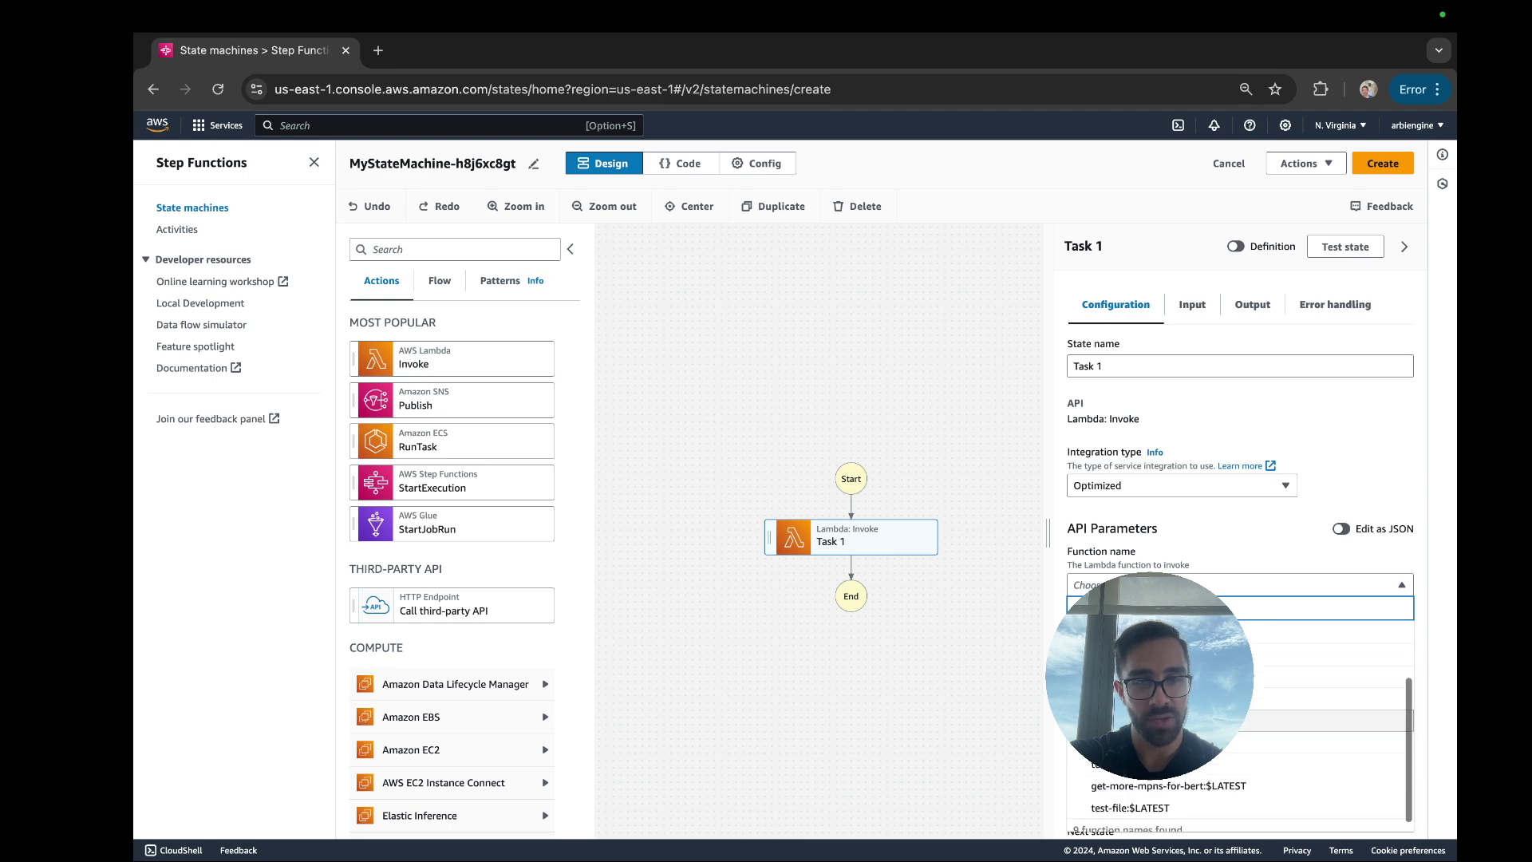
click(1157, 753)
scroll(1237, 558, down, 1)
scroll(1237, 335, up, 1)
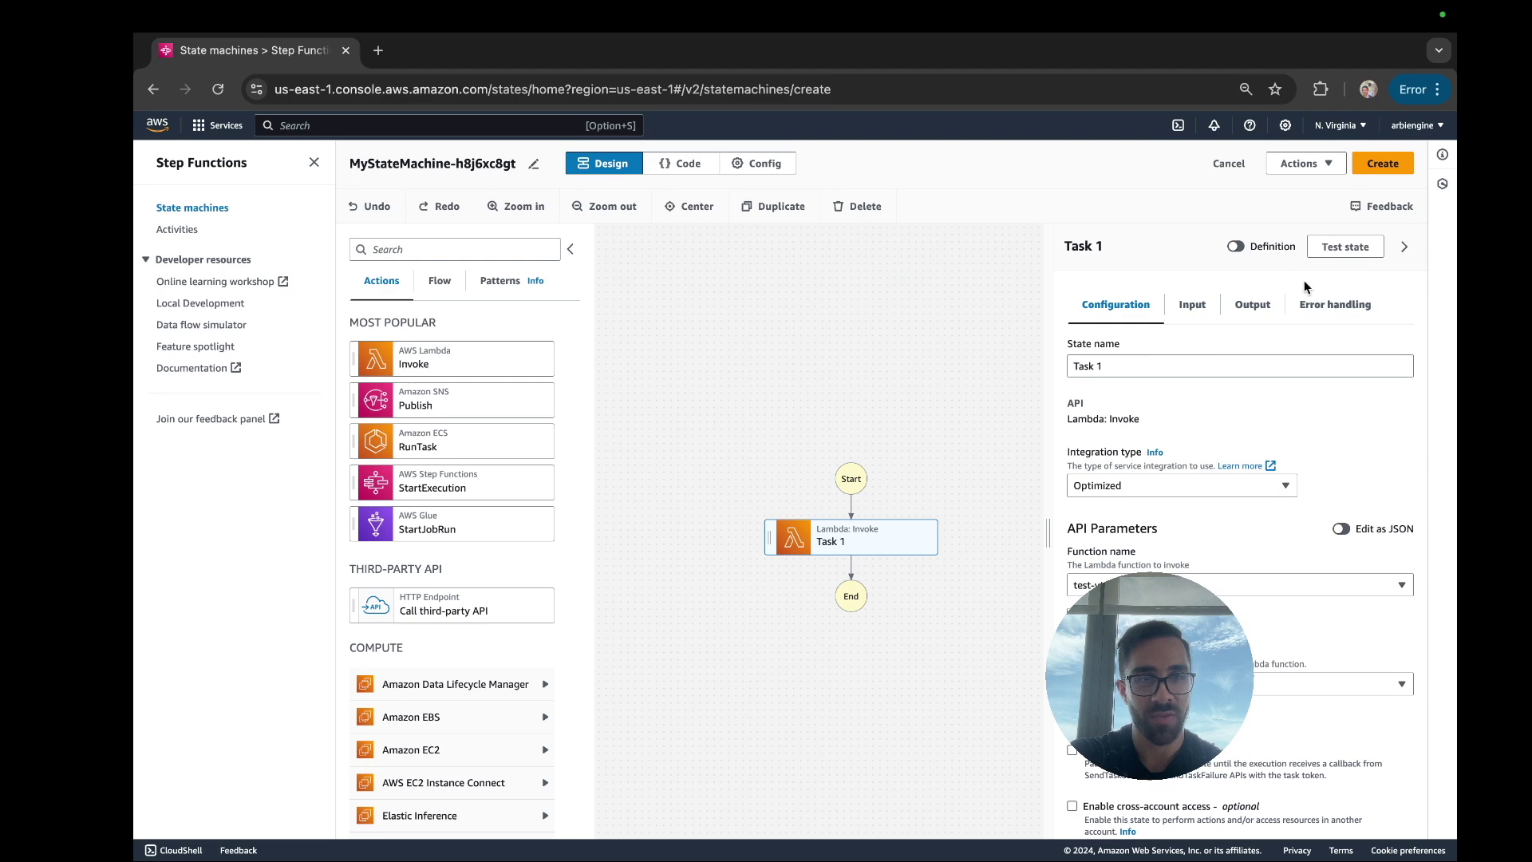
scroll(1216, 463, down, 4)
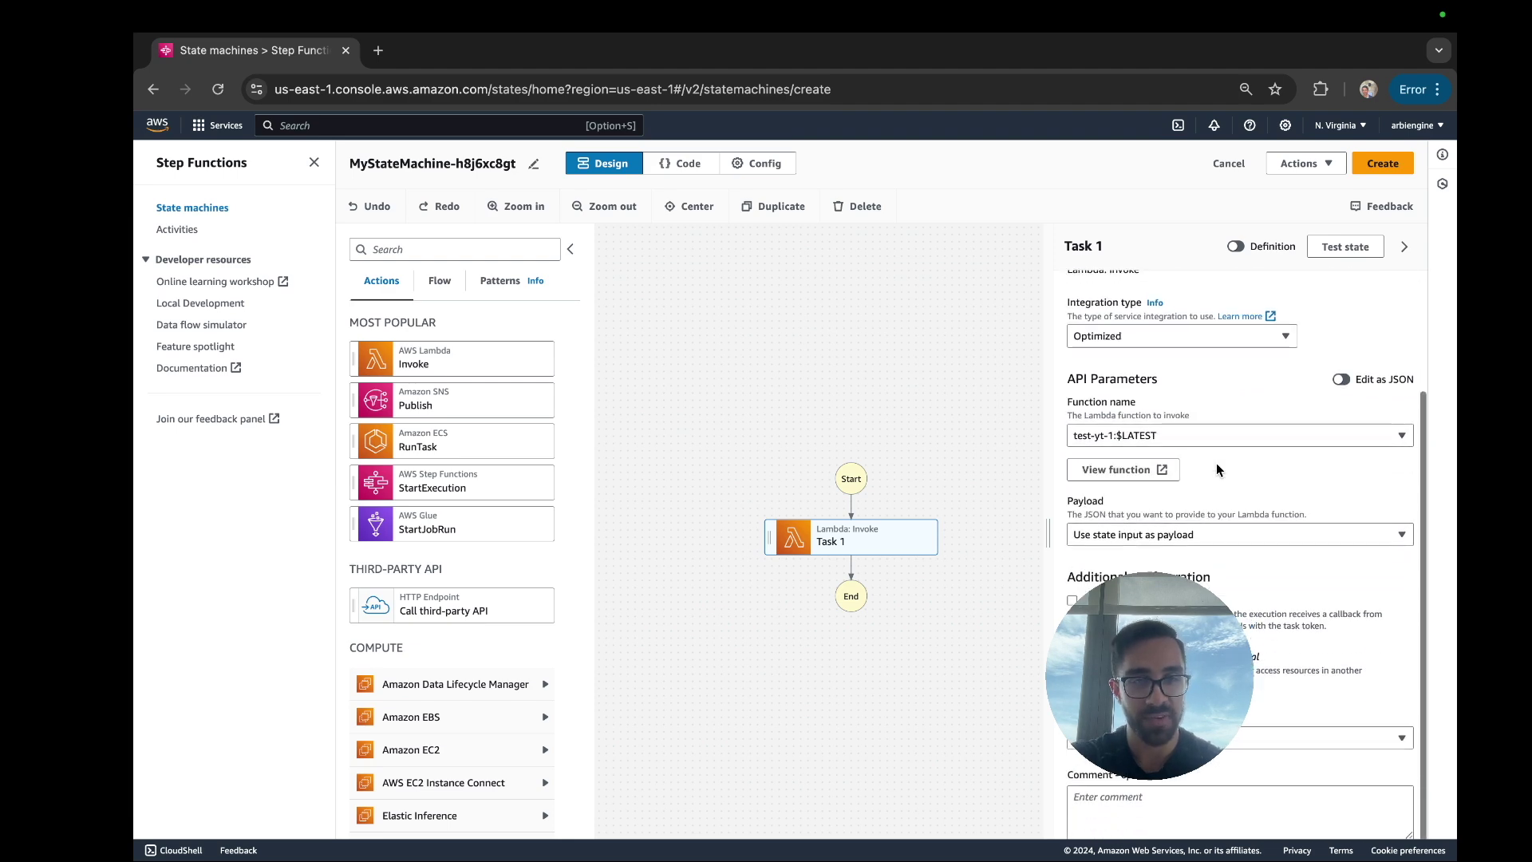
scroll(1199, 477, up, 3)
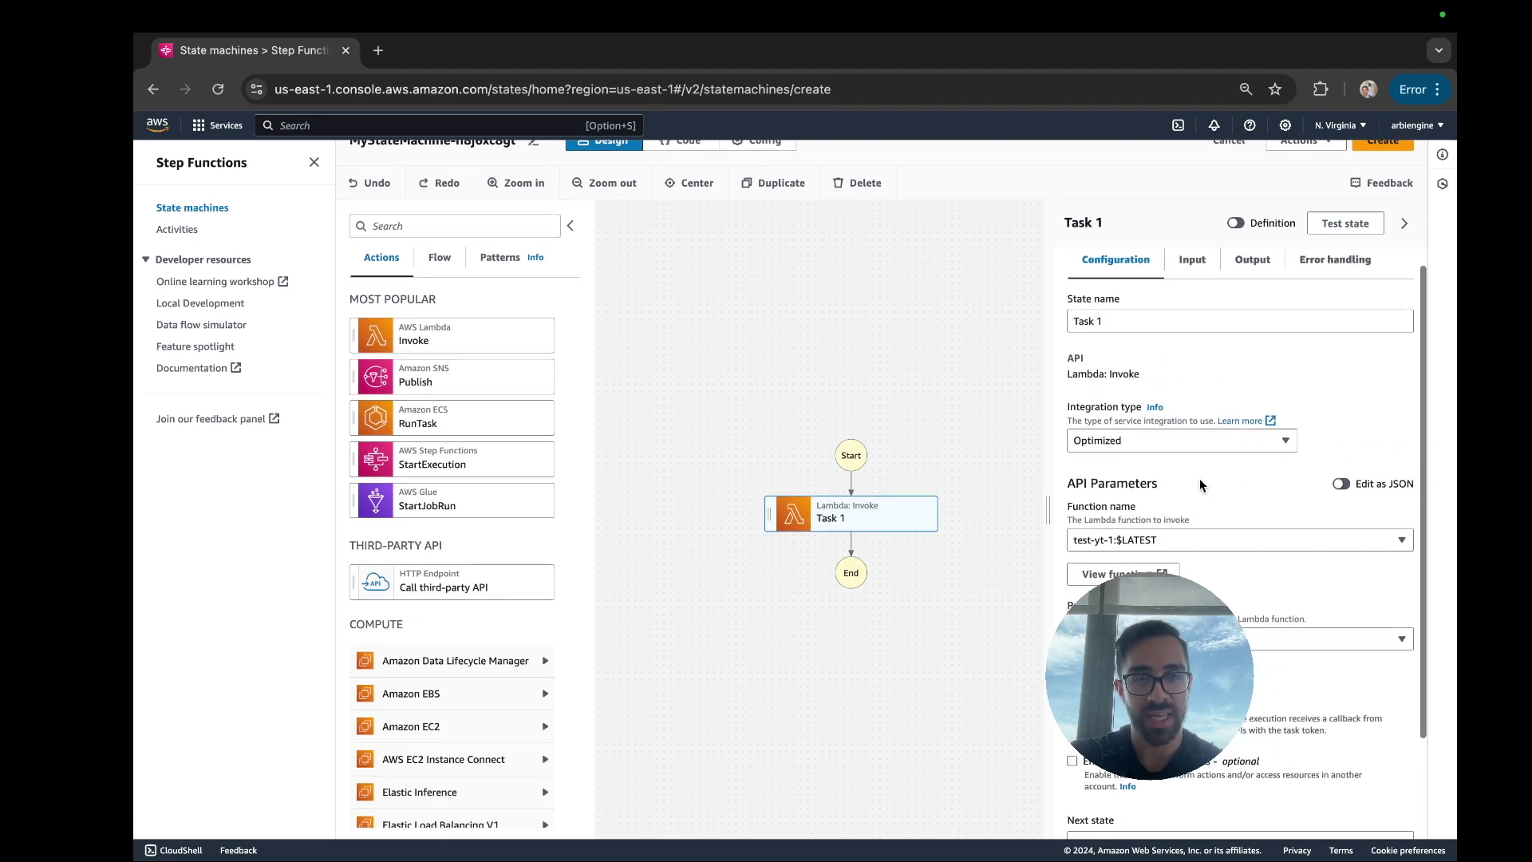
scroll(1186, 495, down, 3)
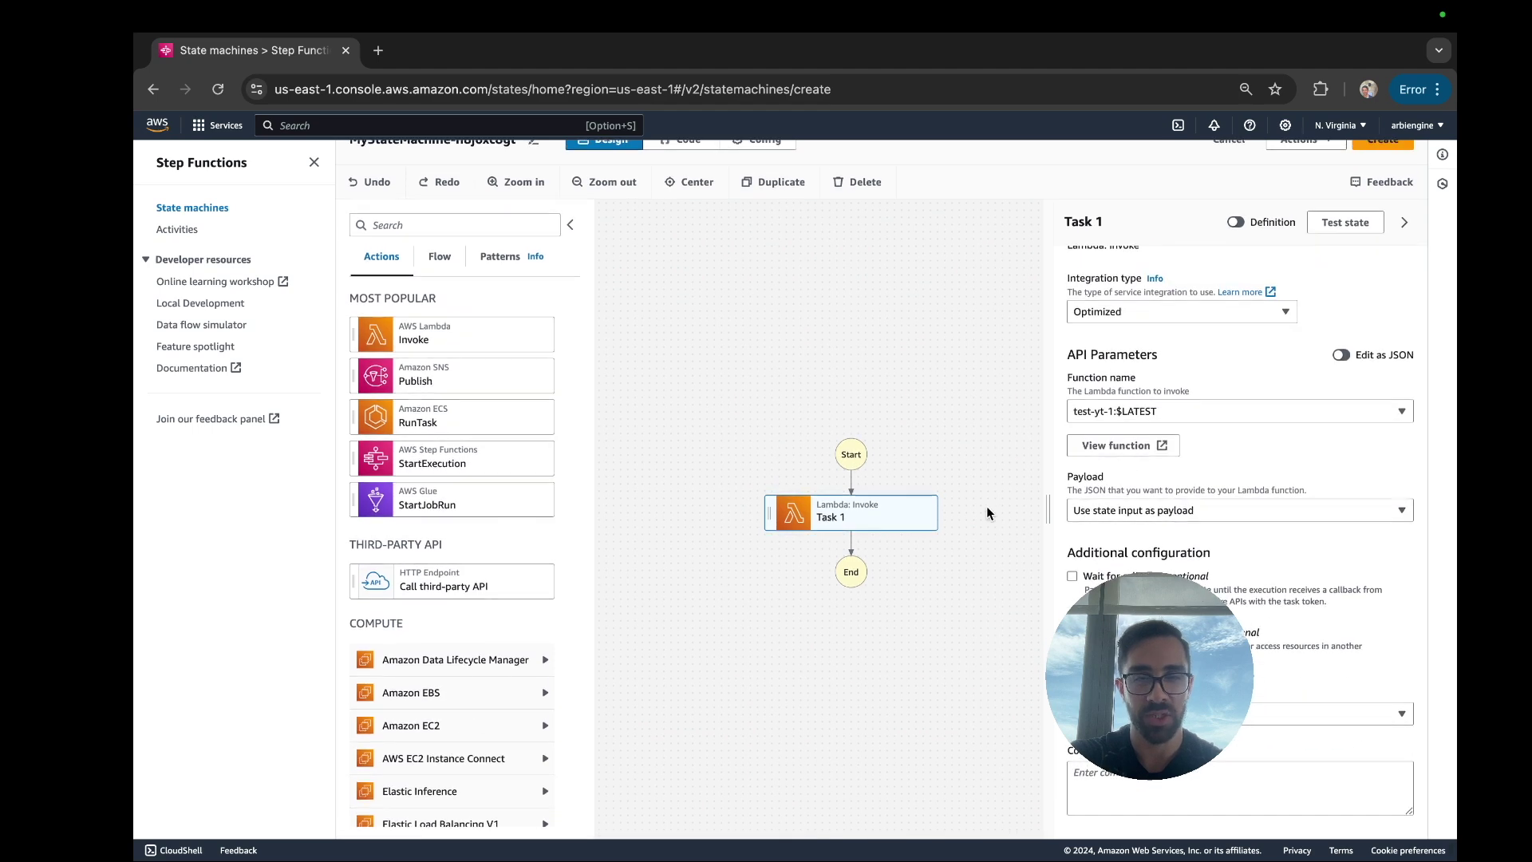
scroll(1125, 515, up, 1)
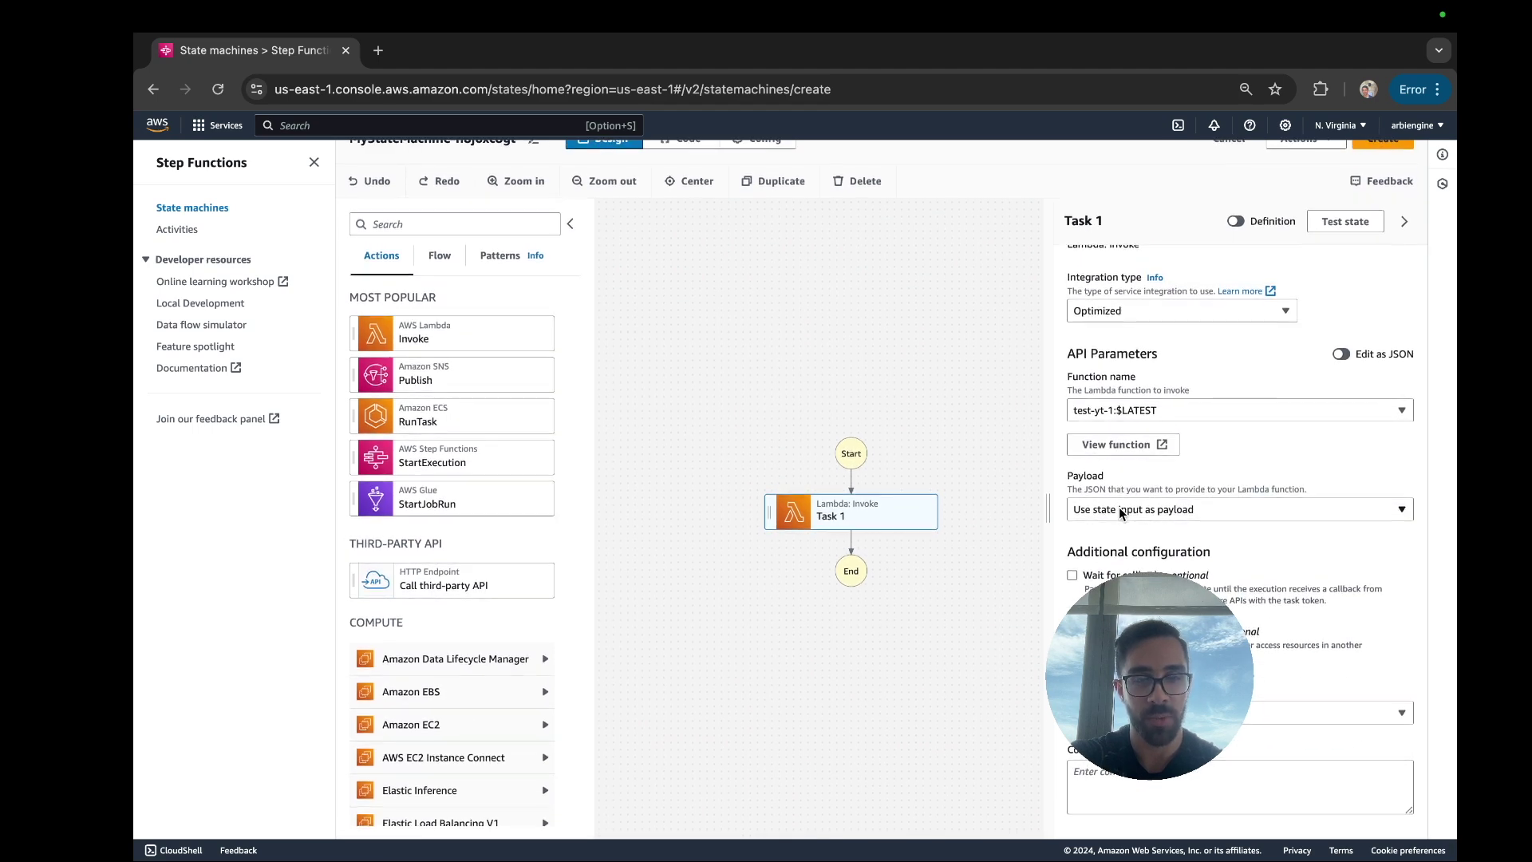
scroll(1290, 346, up, 5)
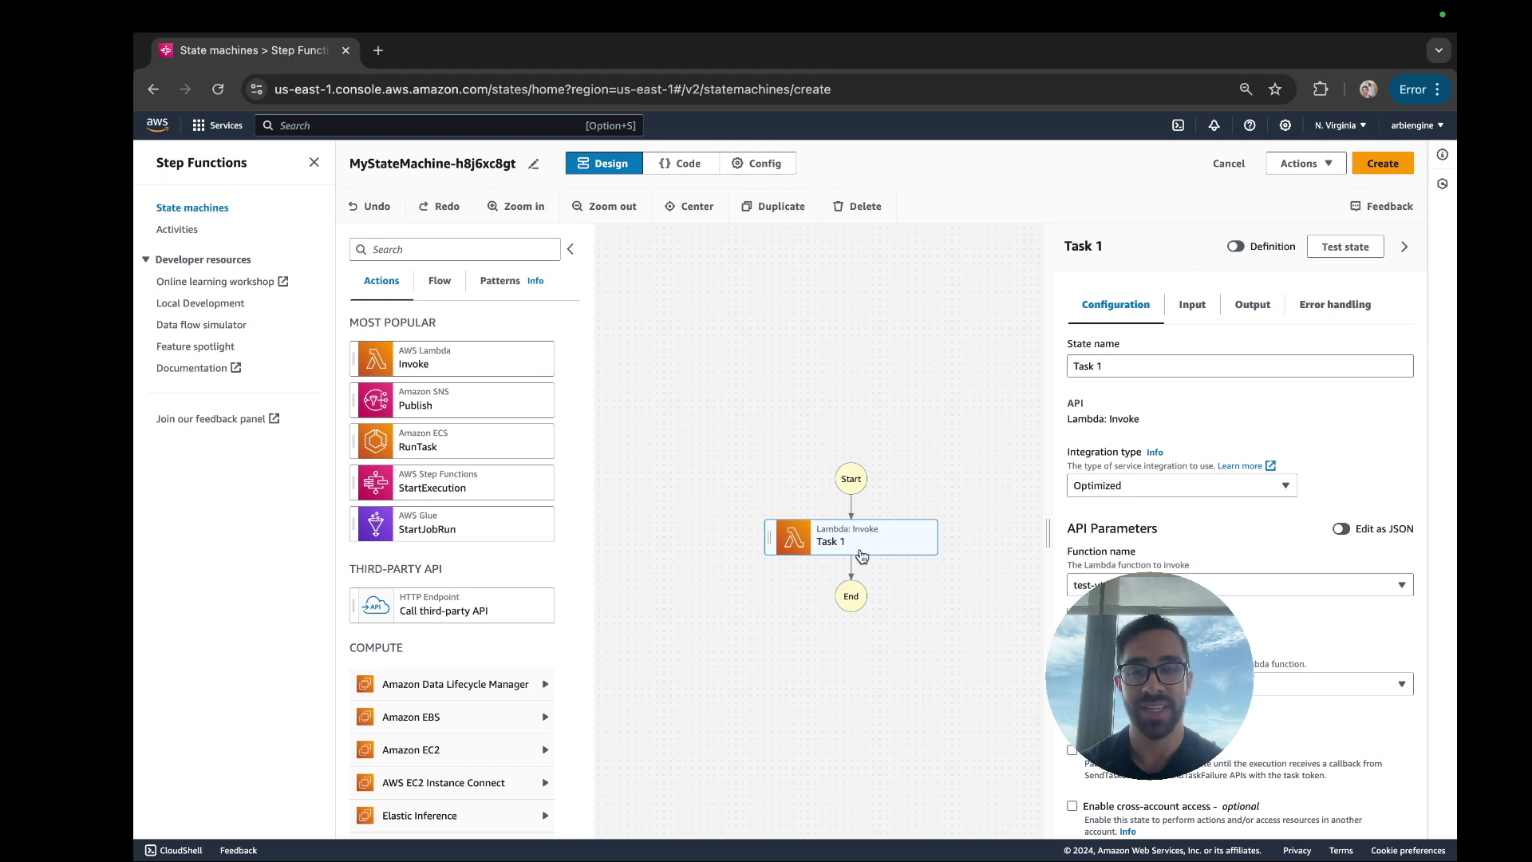
Step: Add a second Lambda Invoke state after Task 1, named "Task 2", that invokes the test-yt-2 function
drag(477, 363, 874, 599)
triple_click(1252, 356)
text(Te)
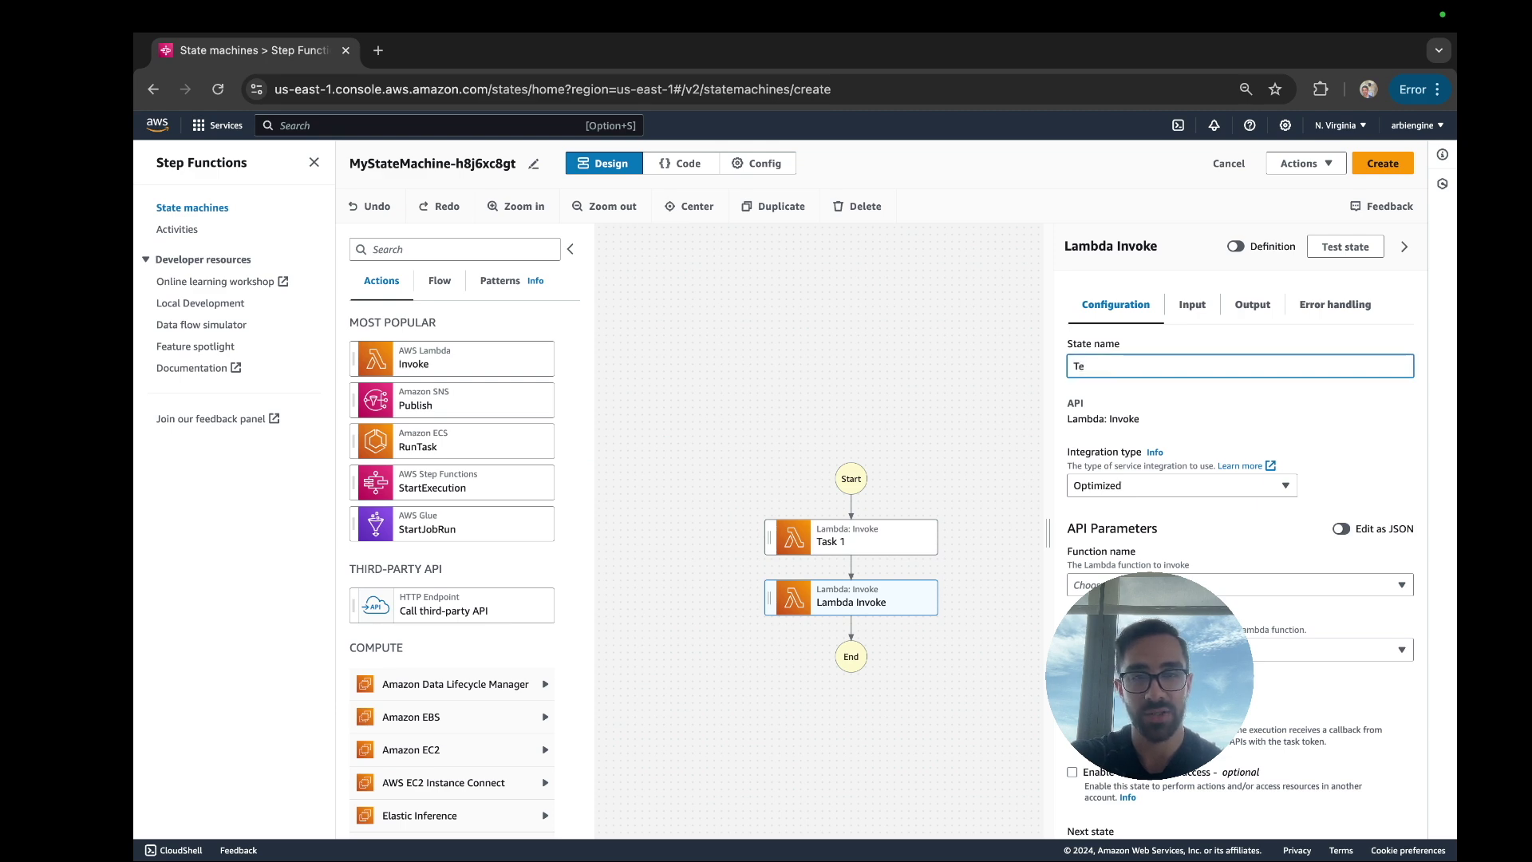
key(Return)
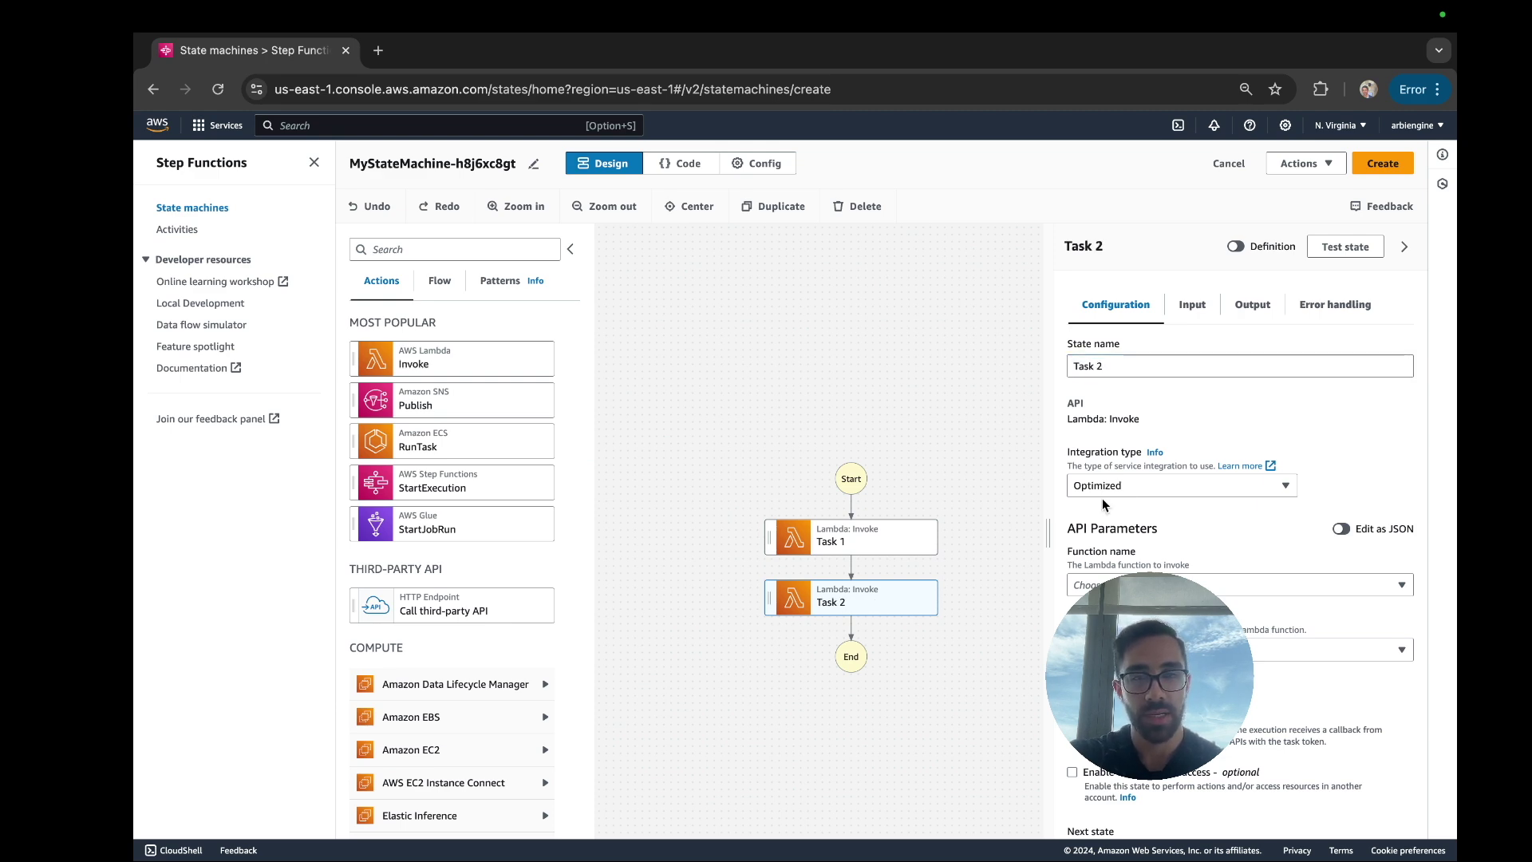
click(1153, 558)
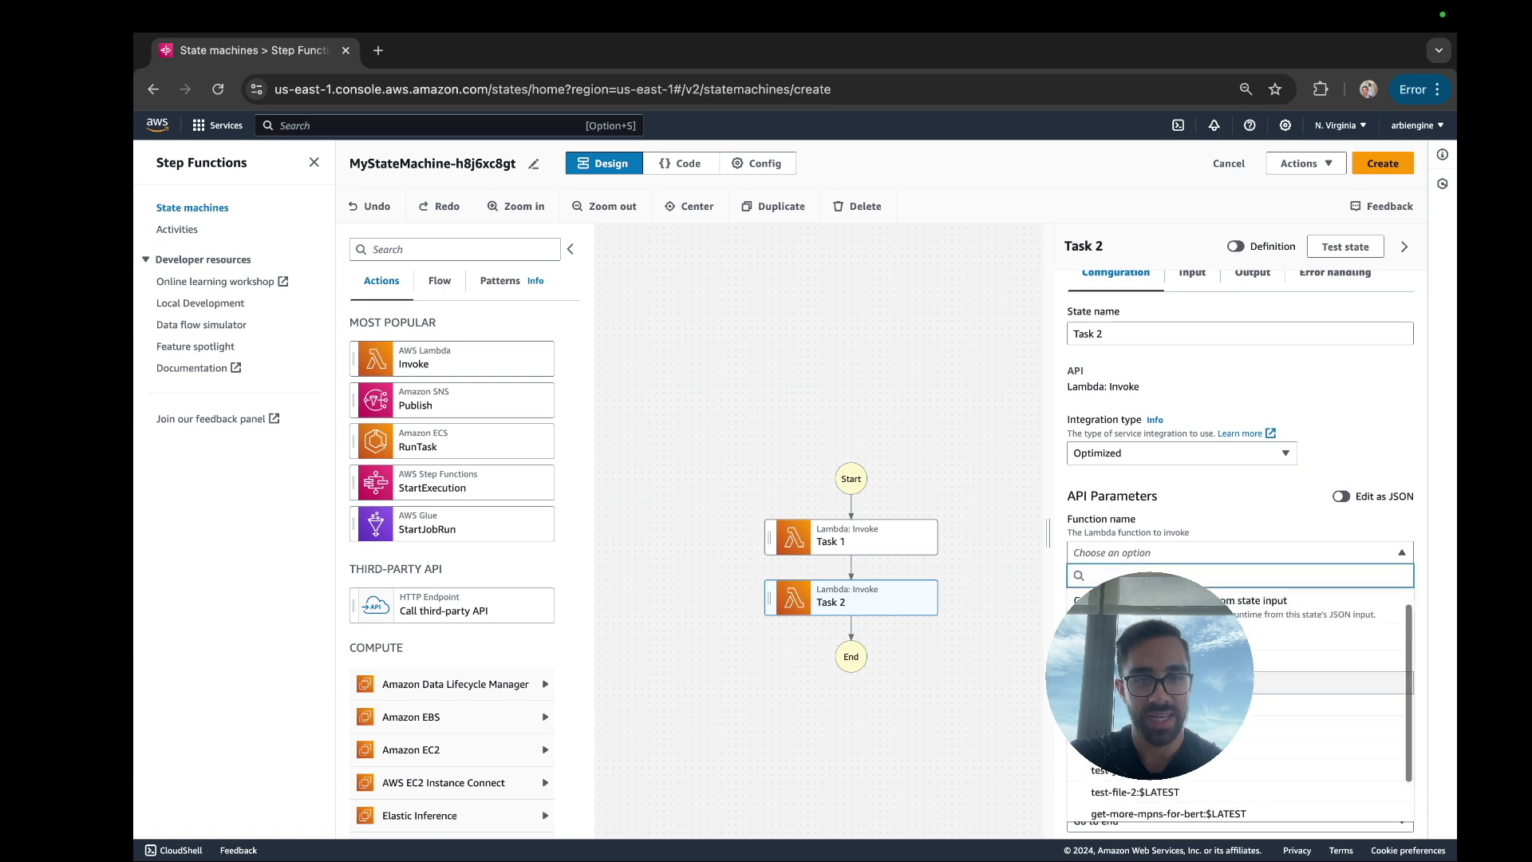
click(1133, 791)
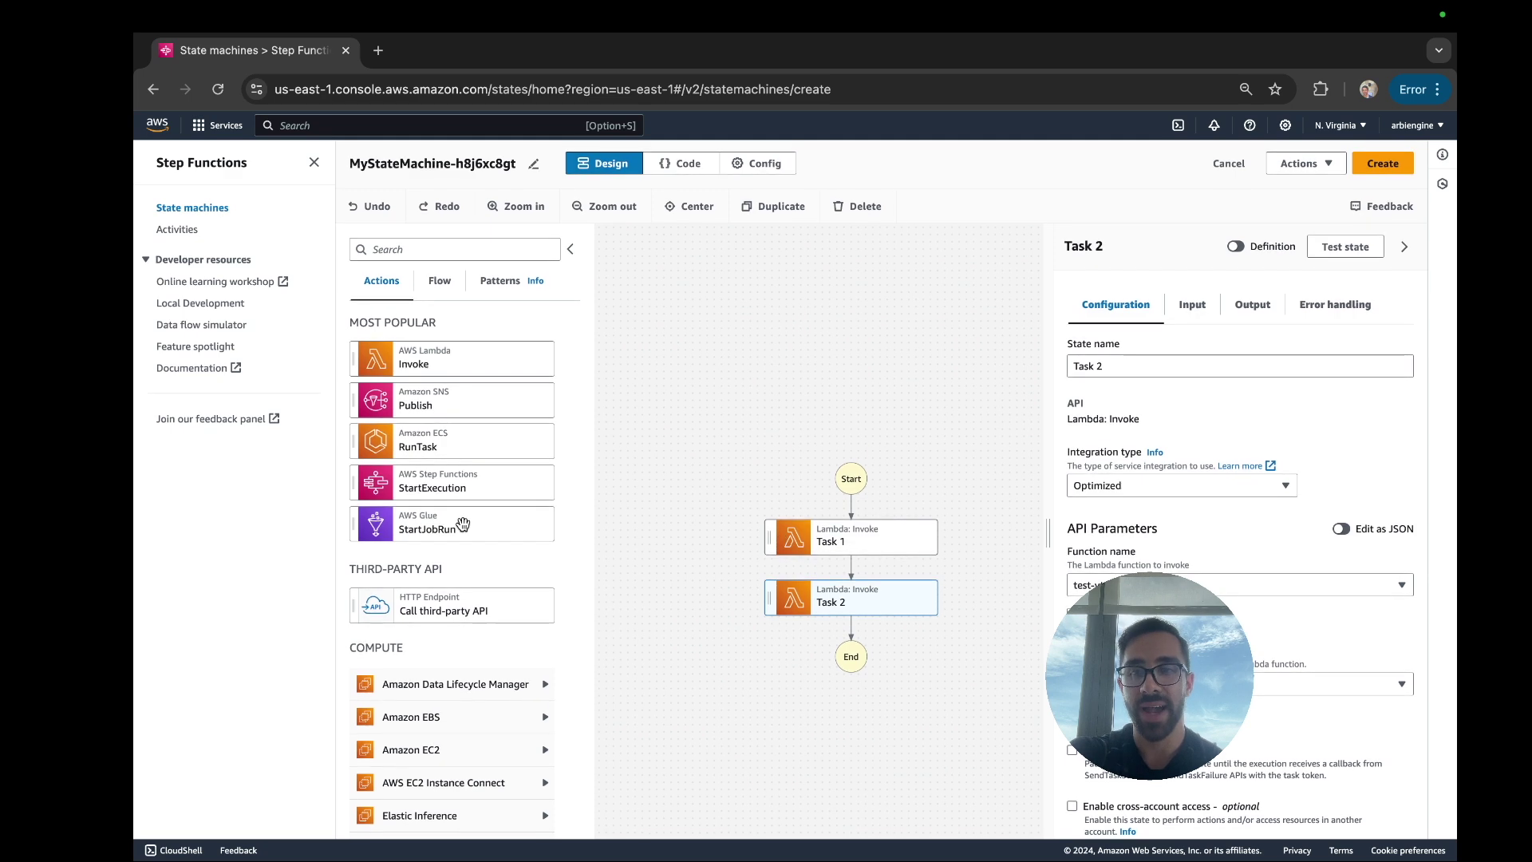
Step: Insert a Choice flow state between Task 1 and Task 2 and move Task 2 to its Rule #1 branch
scroll(462, 524, down, 1)
scroll(479, 479, up, 1)
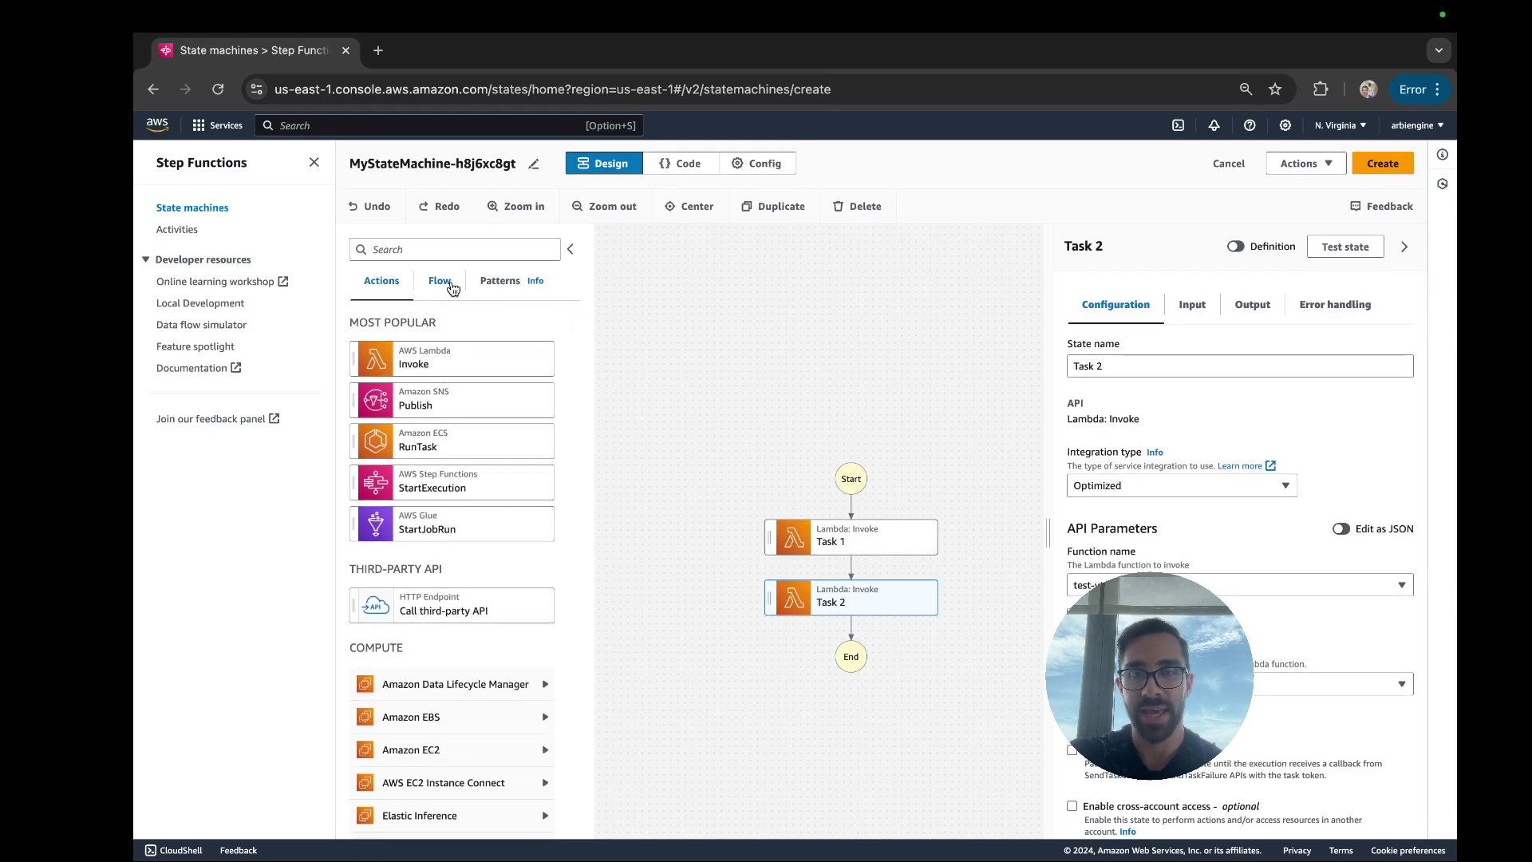
click(451, 286)
drag(437, 333, 826, 563)
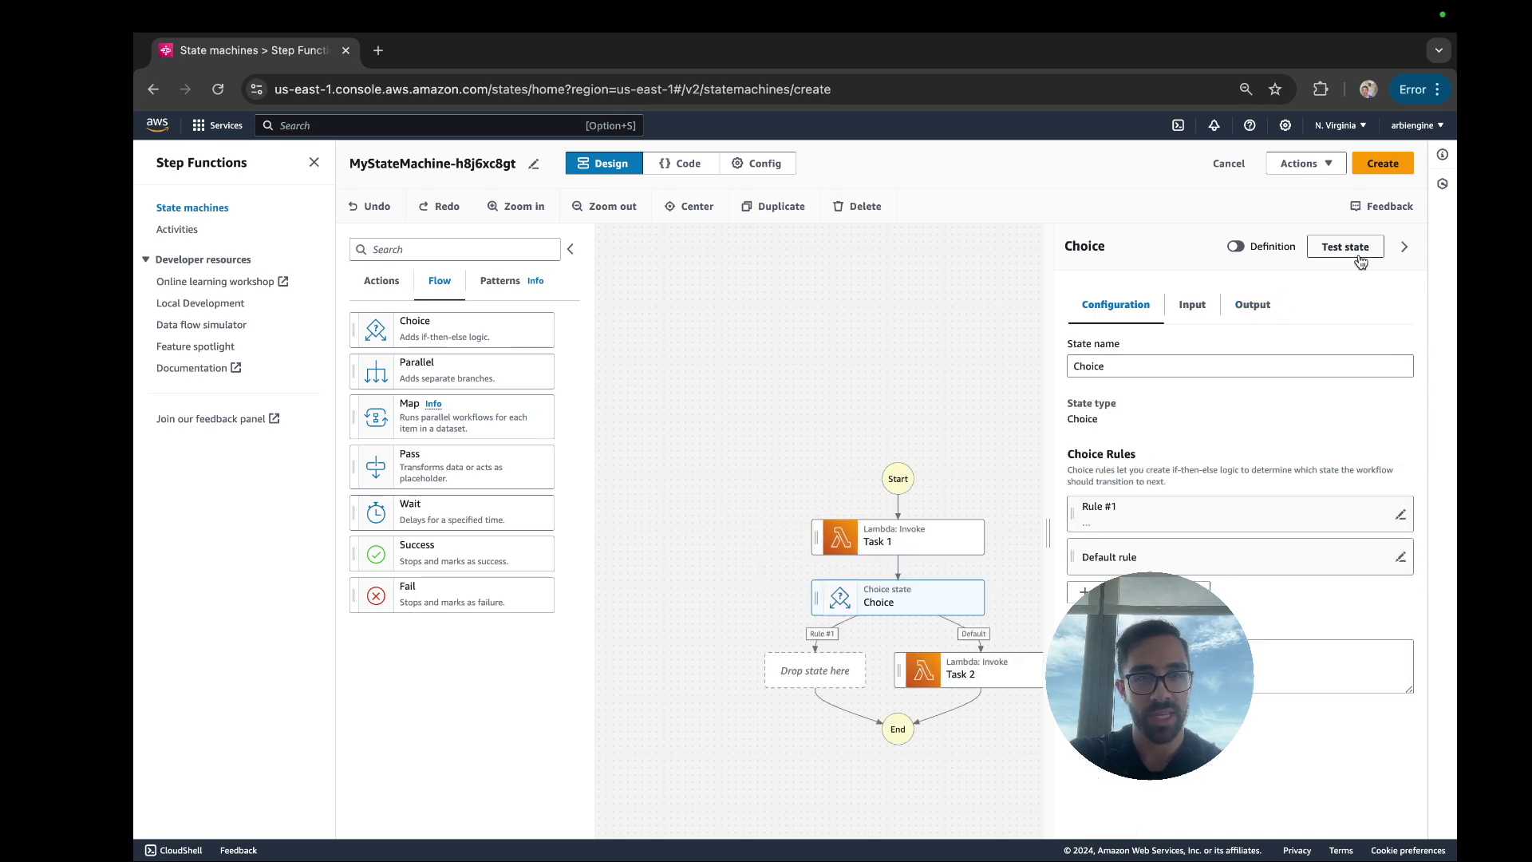
drag(910, 677, 759, 664)
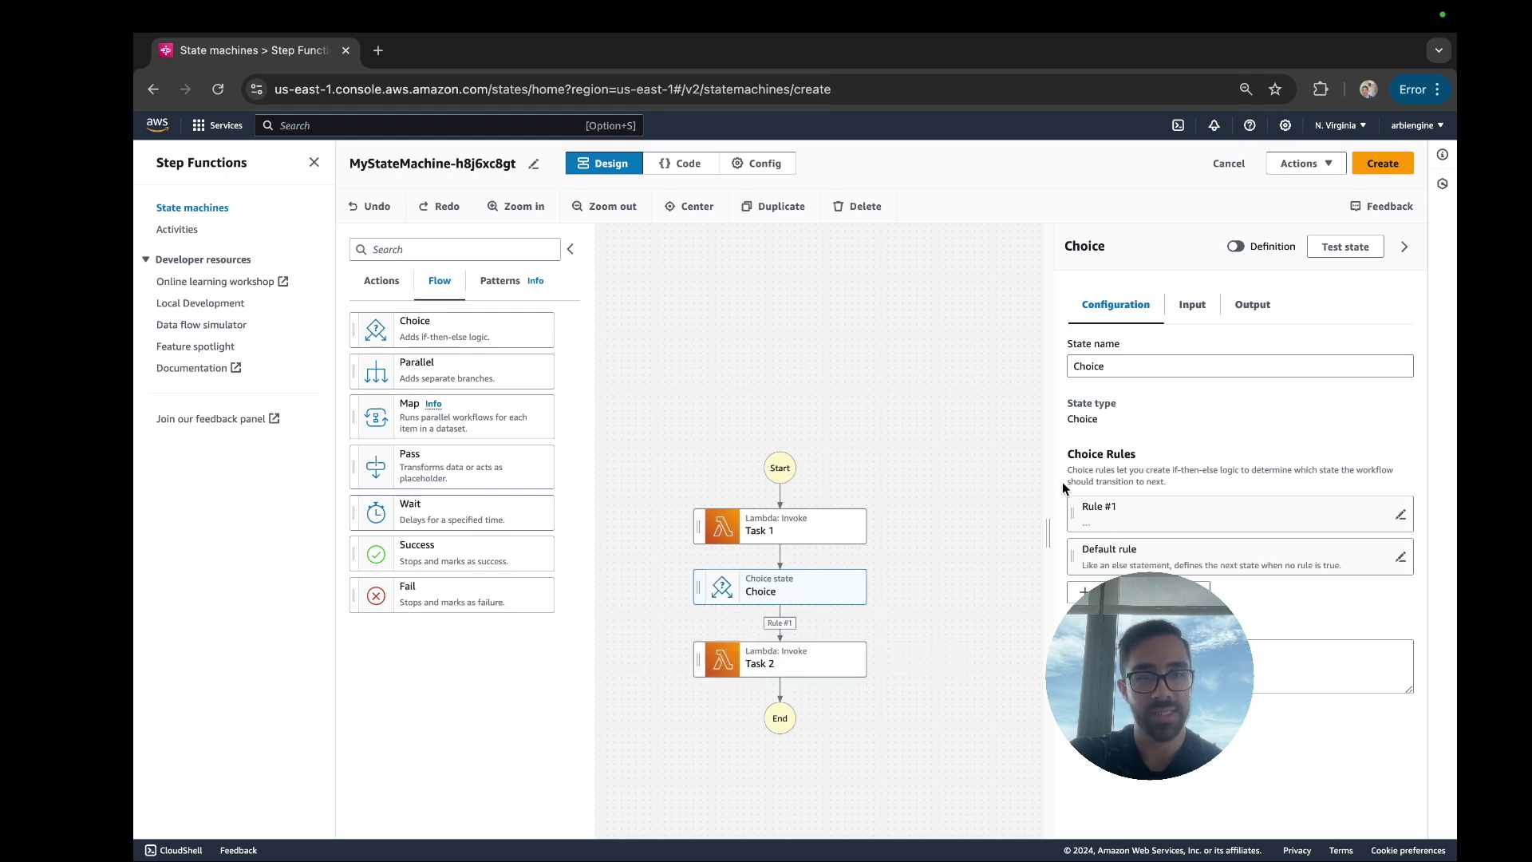
Step: Look at the condition fields of the Choice state's Rule #1 and leave them without saving any condition
click(1401, 516)
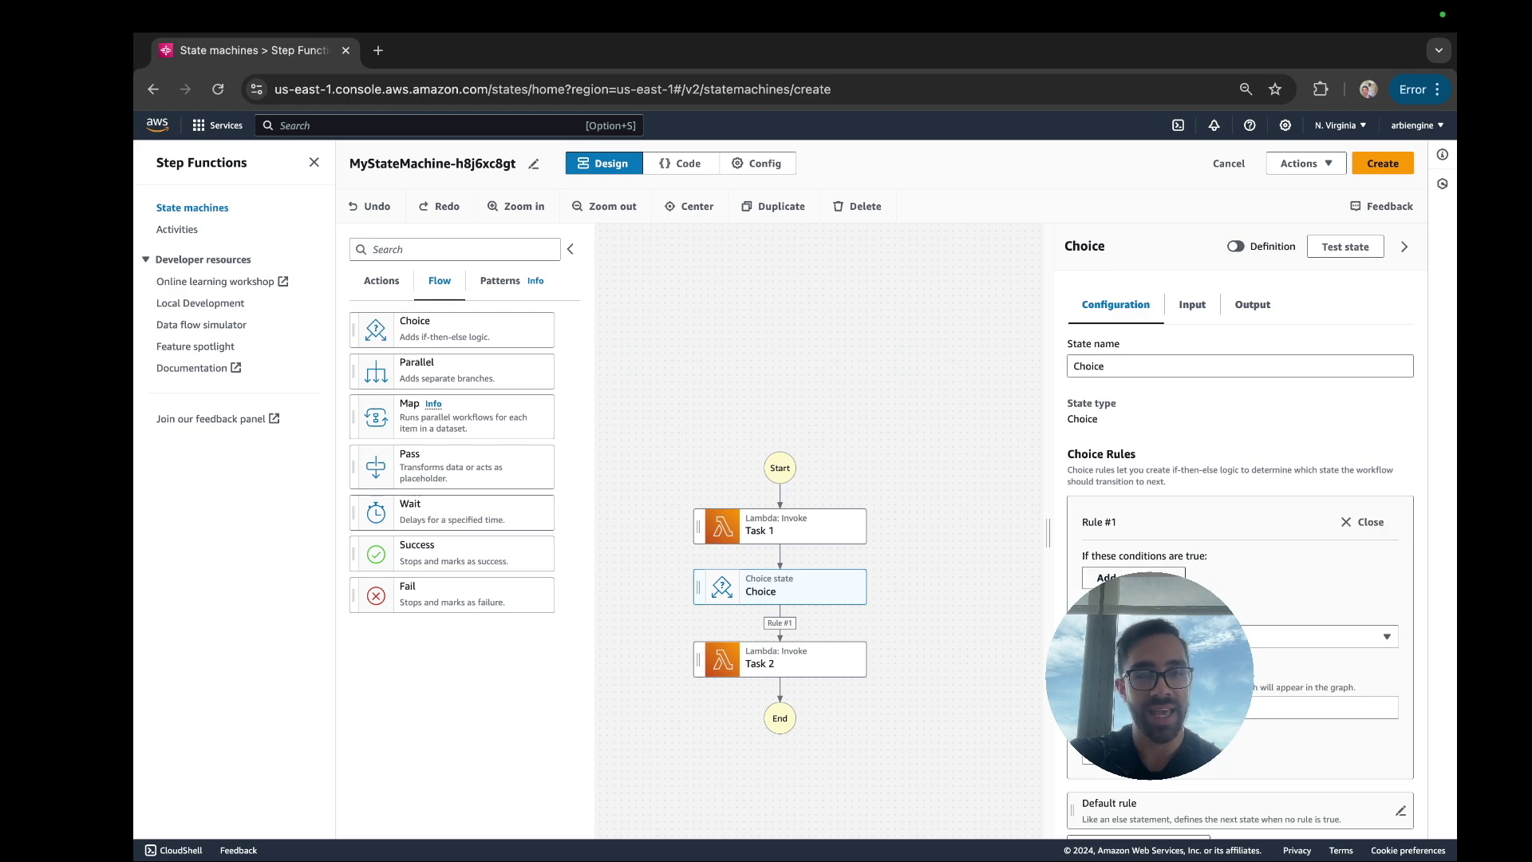
click(1117, 576)
scroll(415, 541, up, 3)
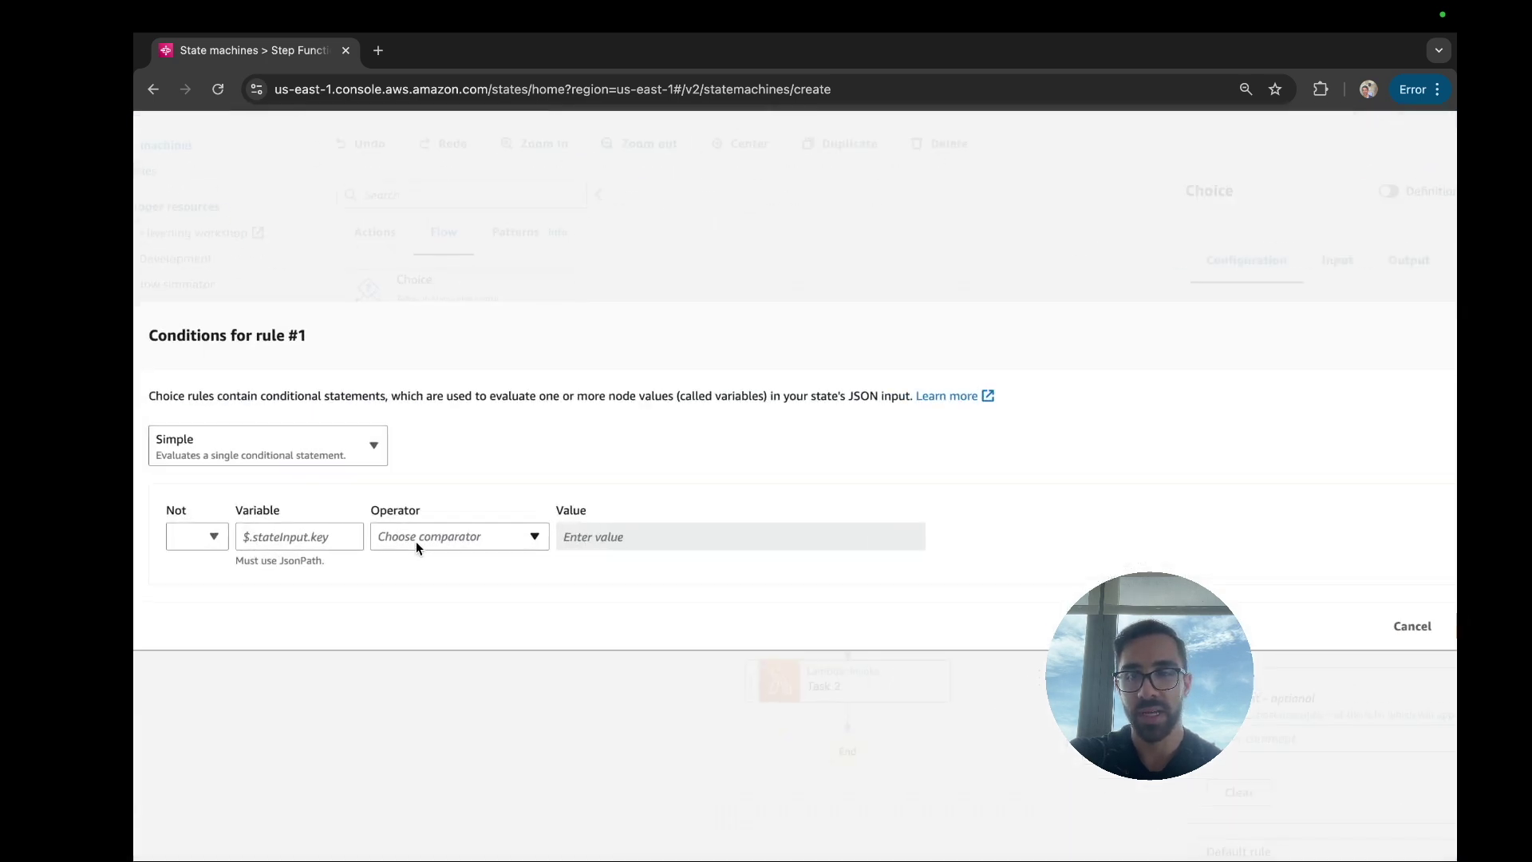
scroll(415, 541, left, 3)
click(398, 541)
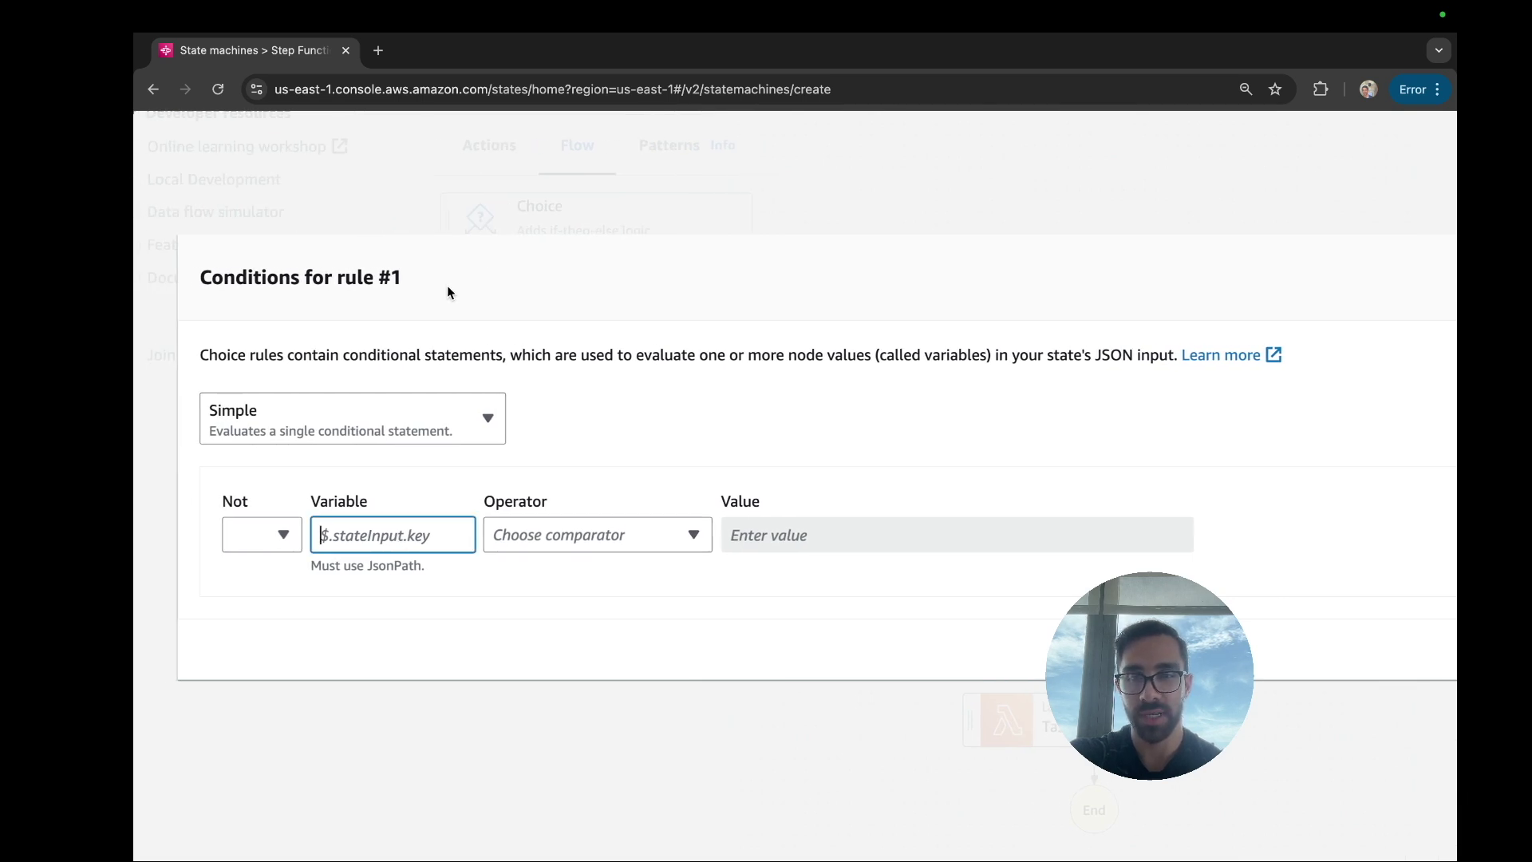
scroll(619, 345, down, 3)
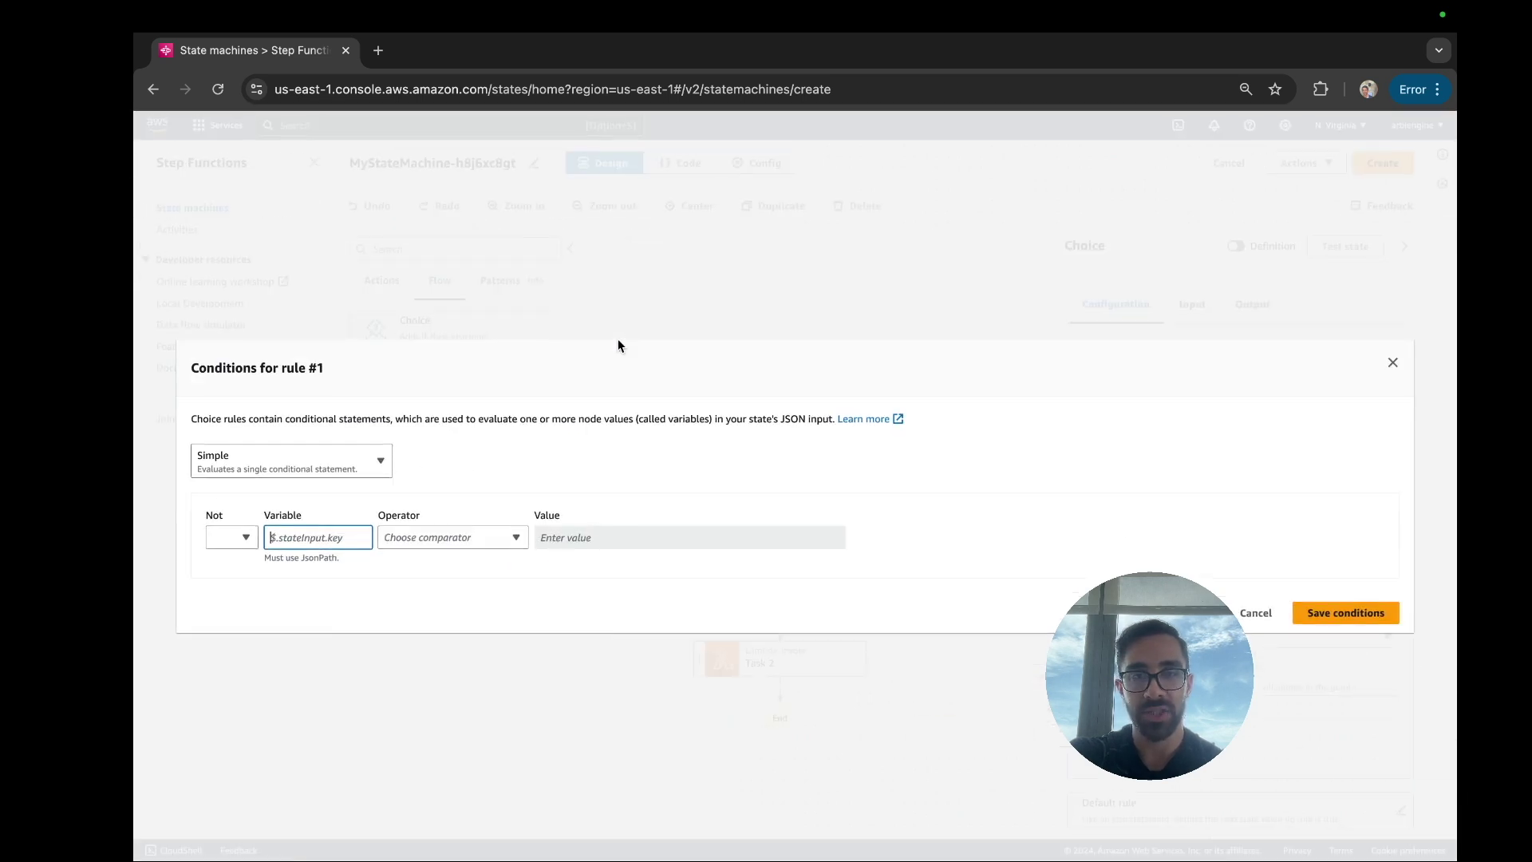
click(1395, 365)
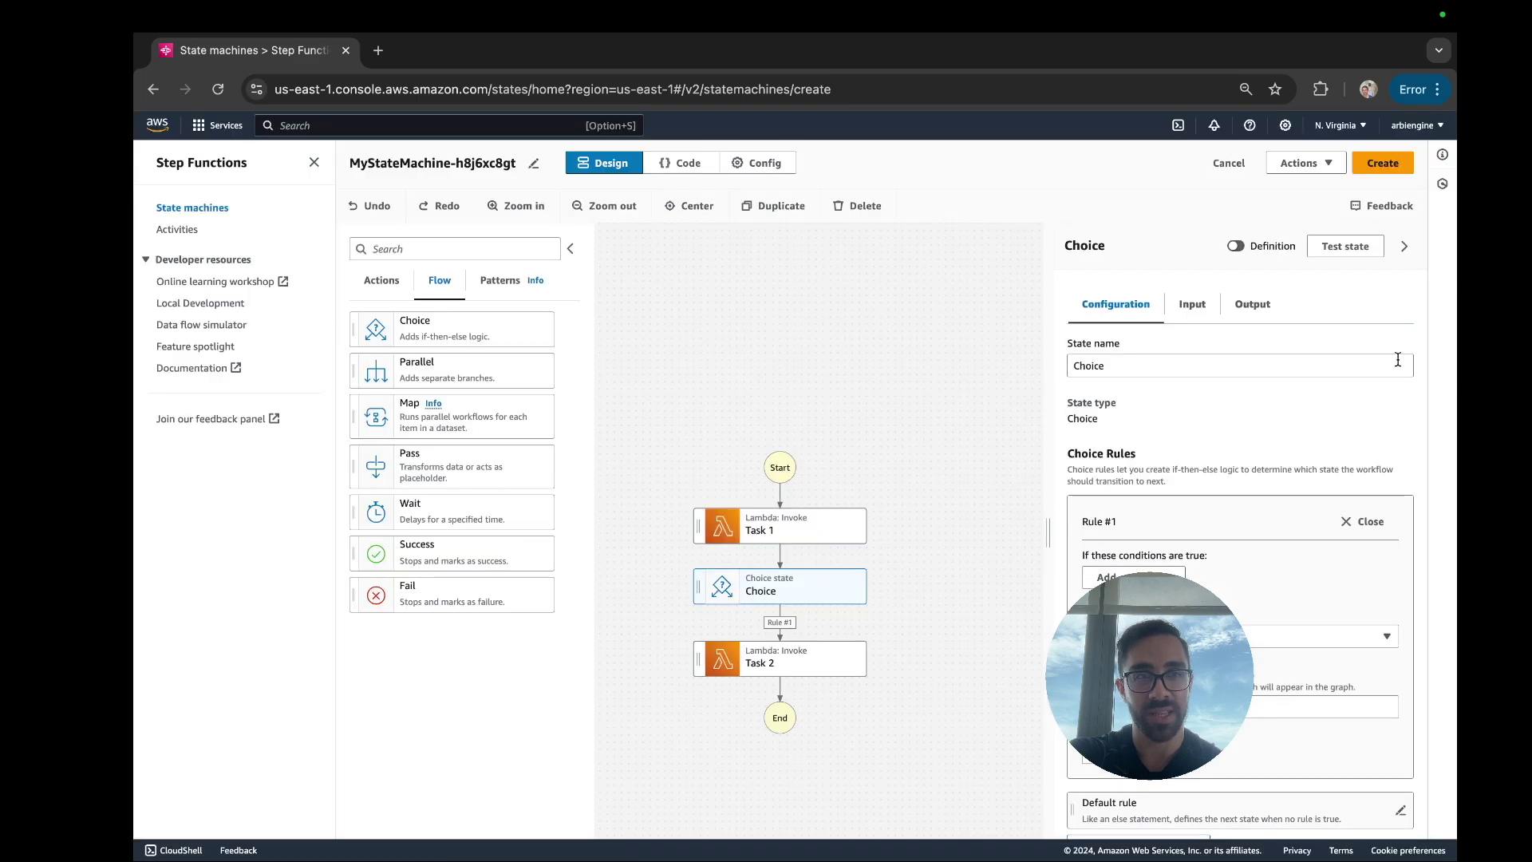
Step: Try to create the state machine despite the incomplete choice rule, and delete the Choice state from the workflow
click(1372, 166)
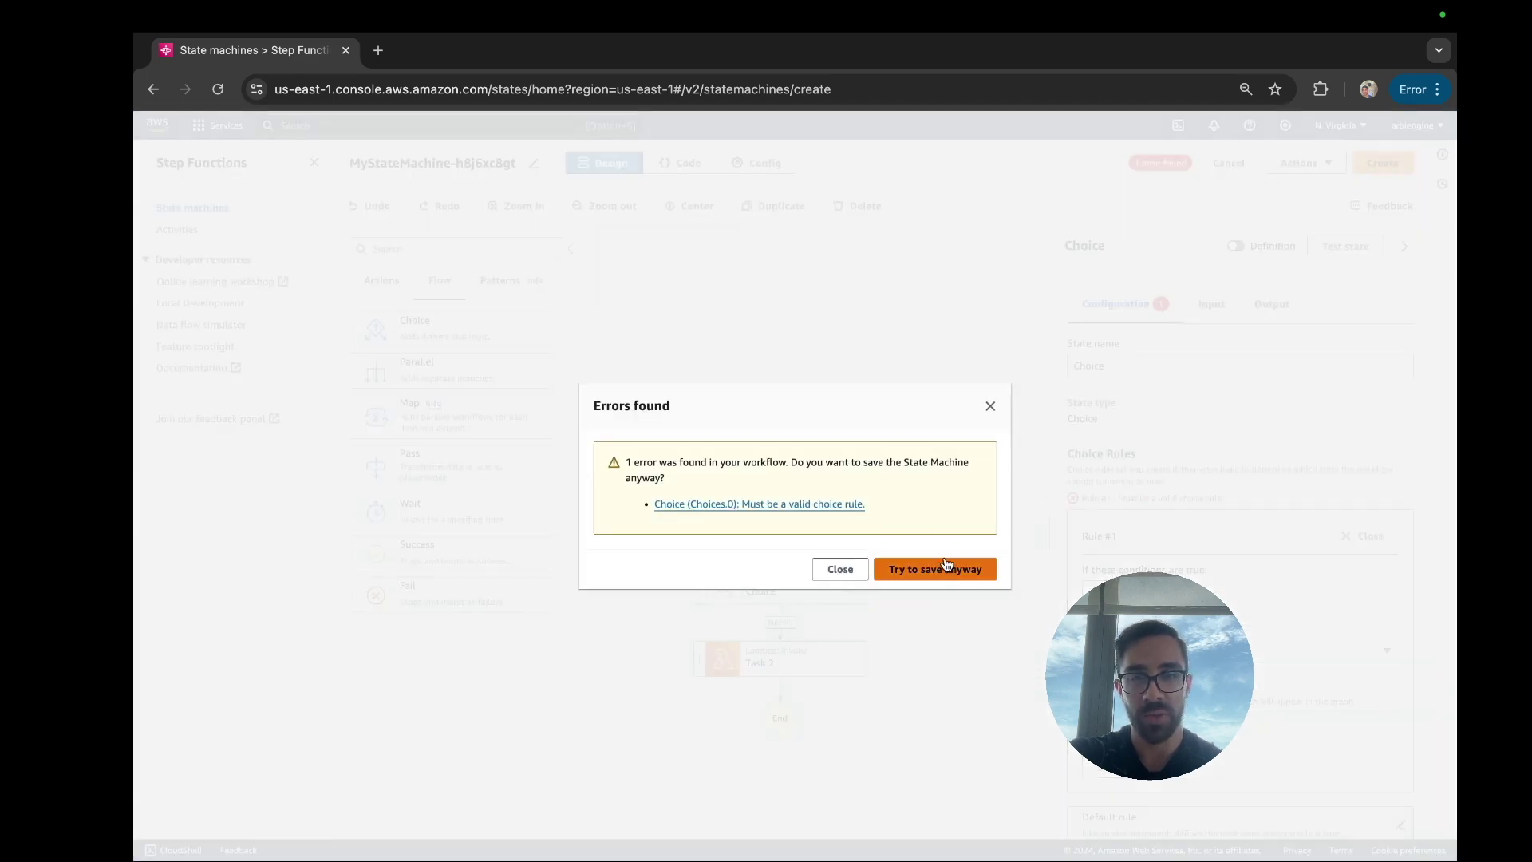
click(935, 573)
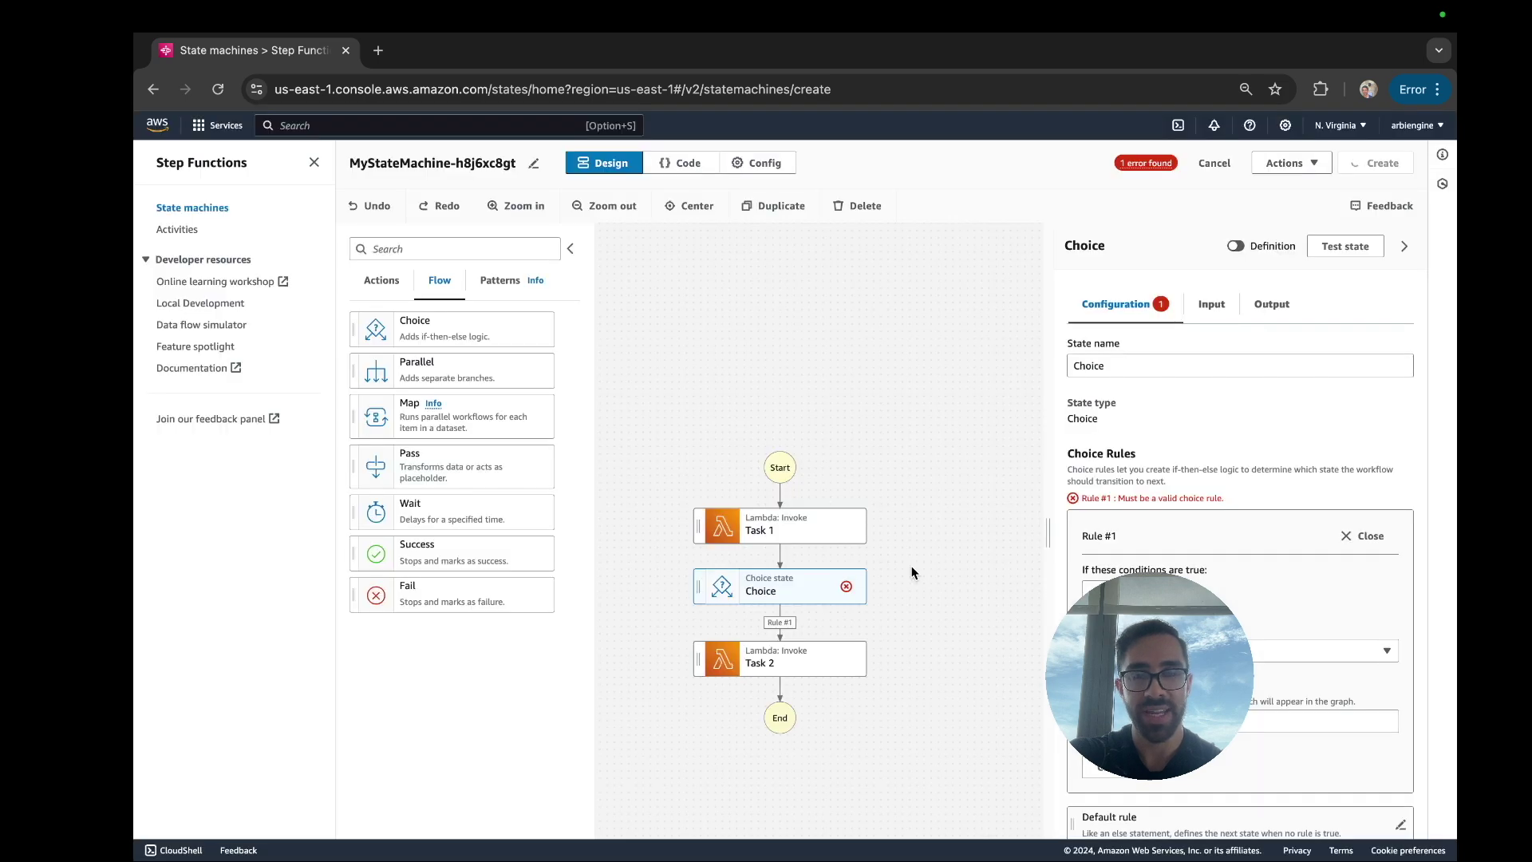
scroll(1087, 539, down, 1)
click(816, 660)
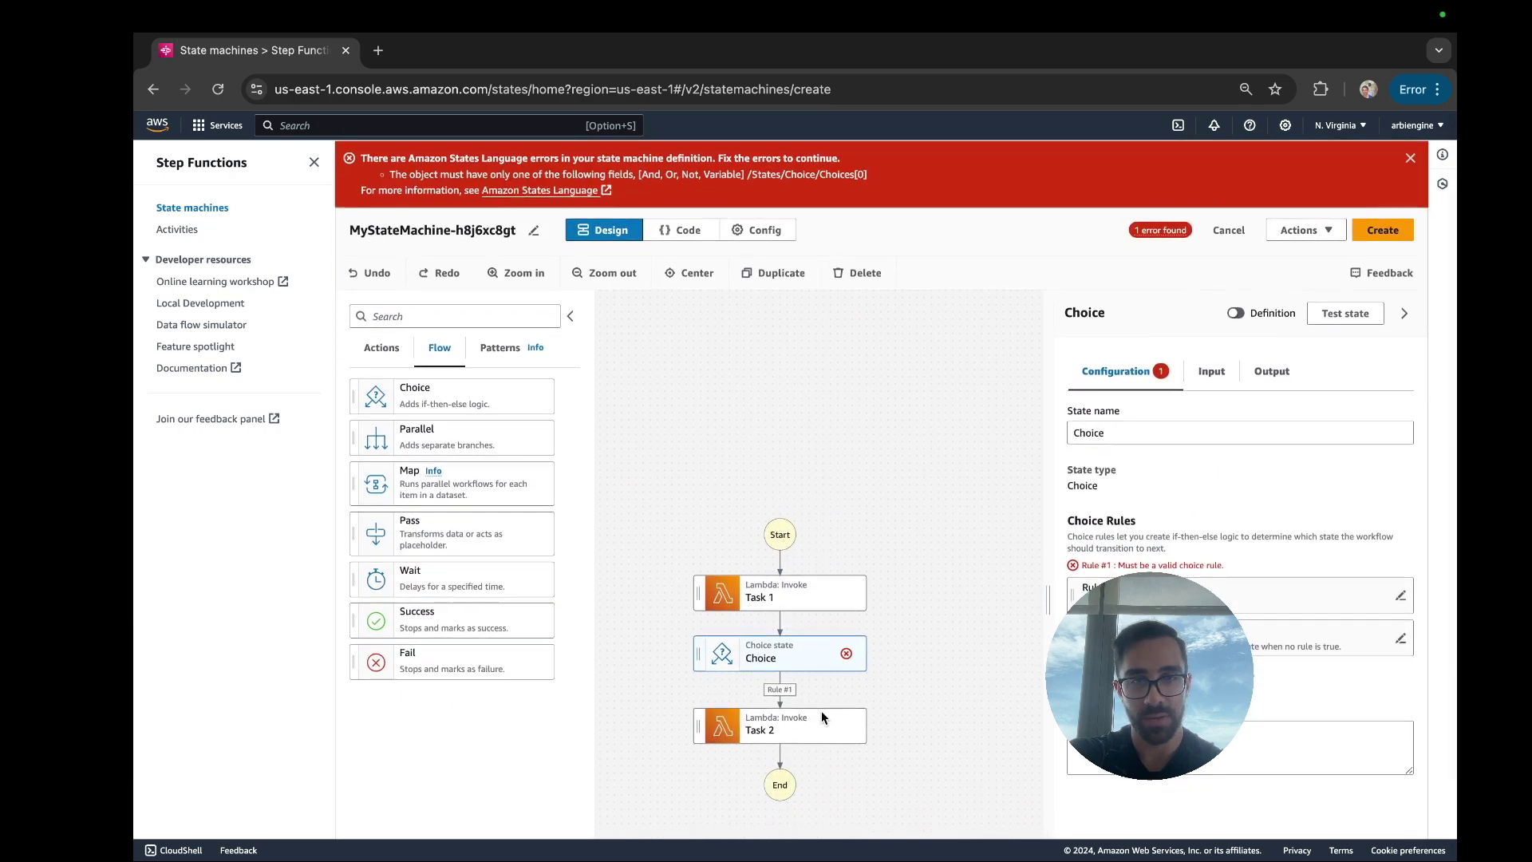
key(Delete)
Step: Create the state machine and confirm the creation of its new execution role
click(1388, 231)
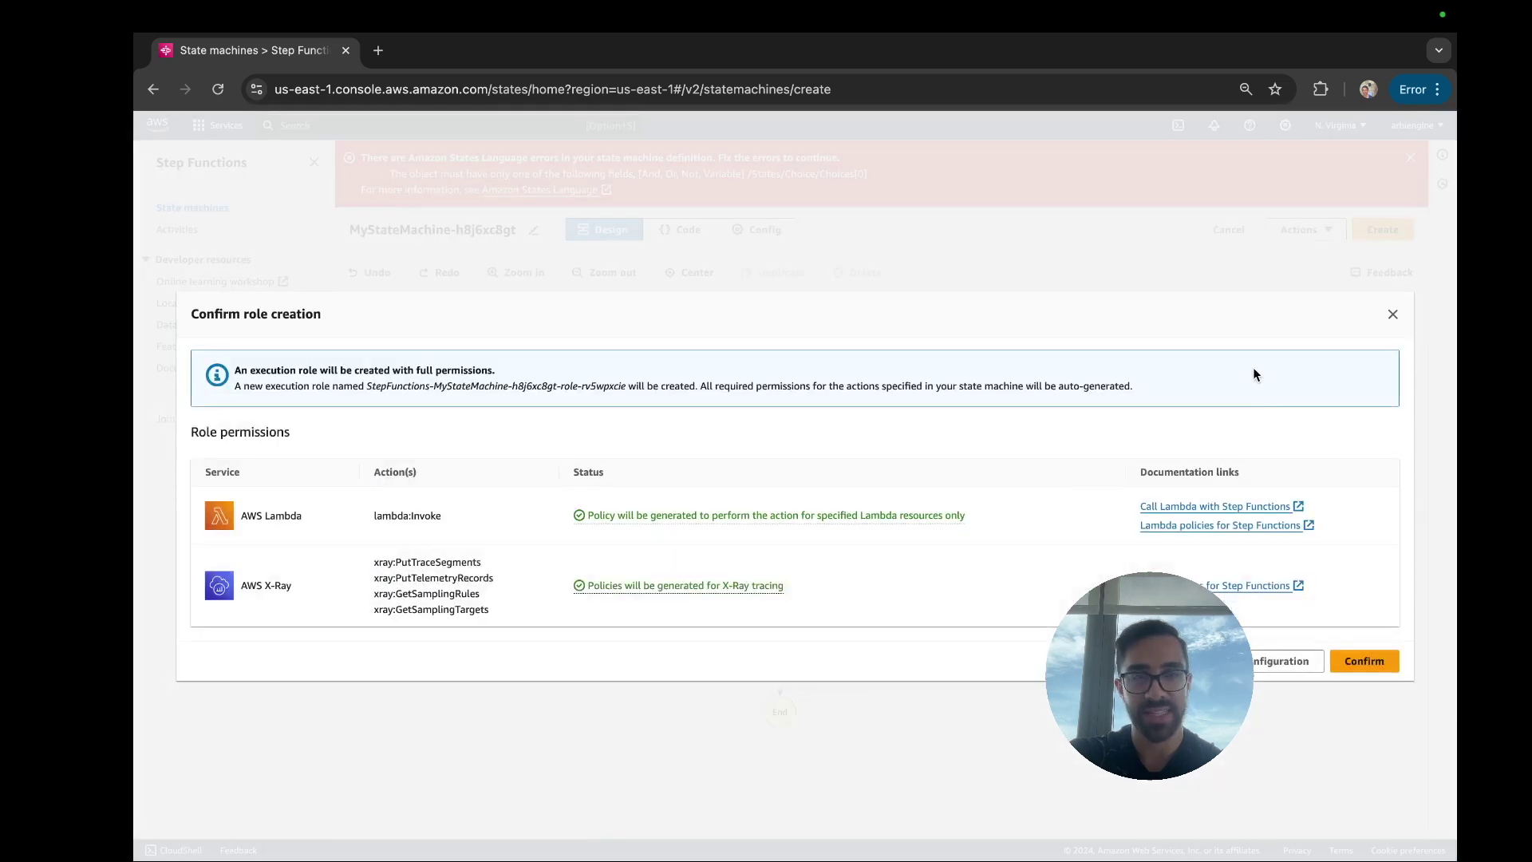
click(1382, 667)
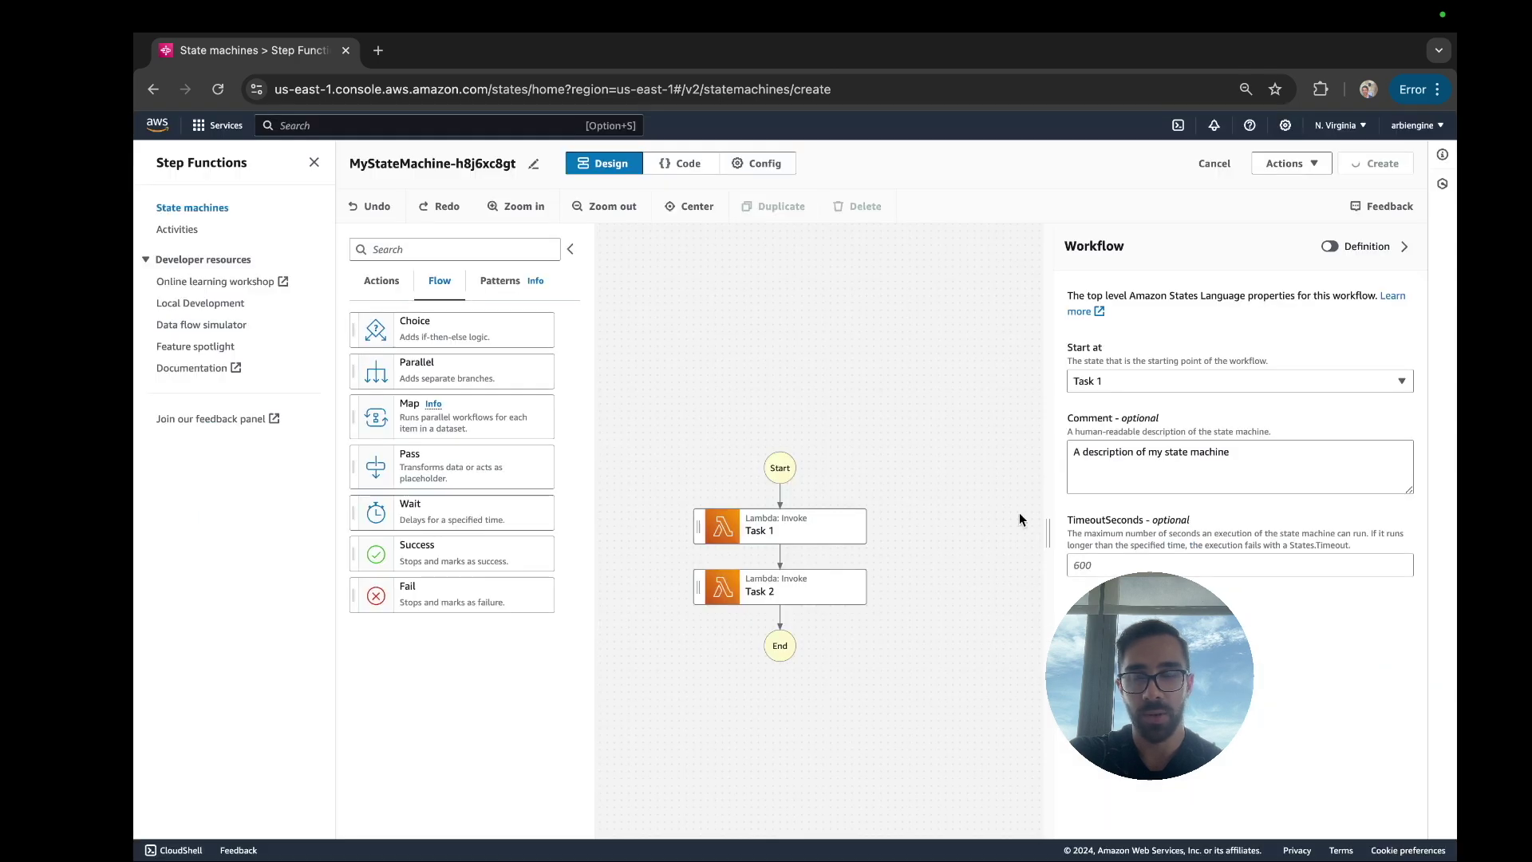
Step: Find the Lambda service and open the source code of the test-yt-1 function
click(515, 125)
text(lambda)
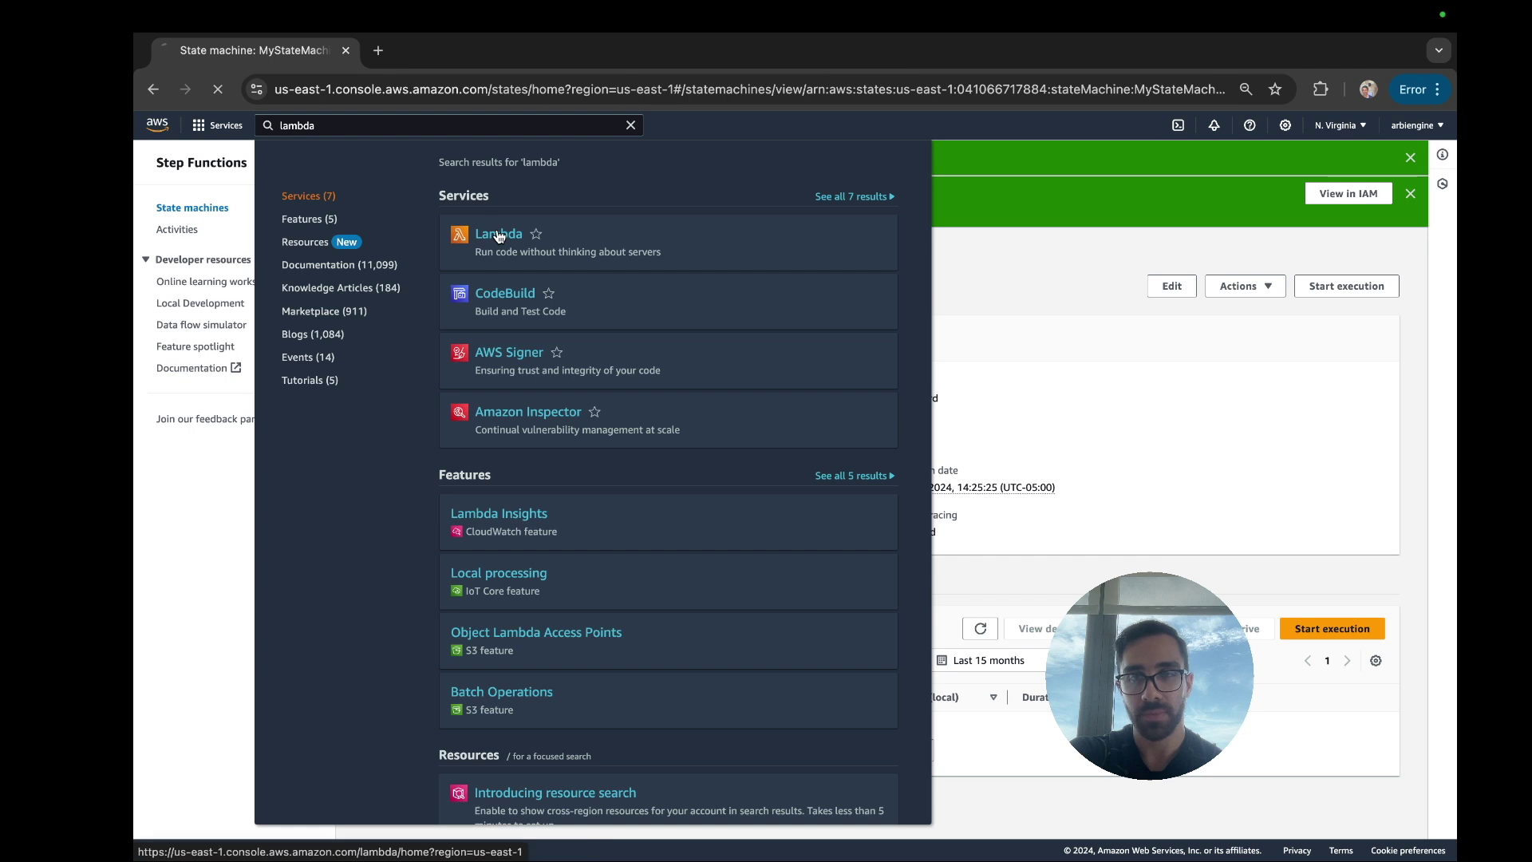
click(504, 233)
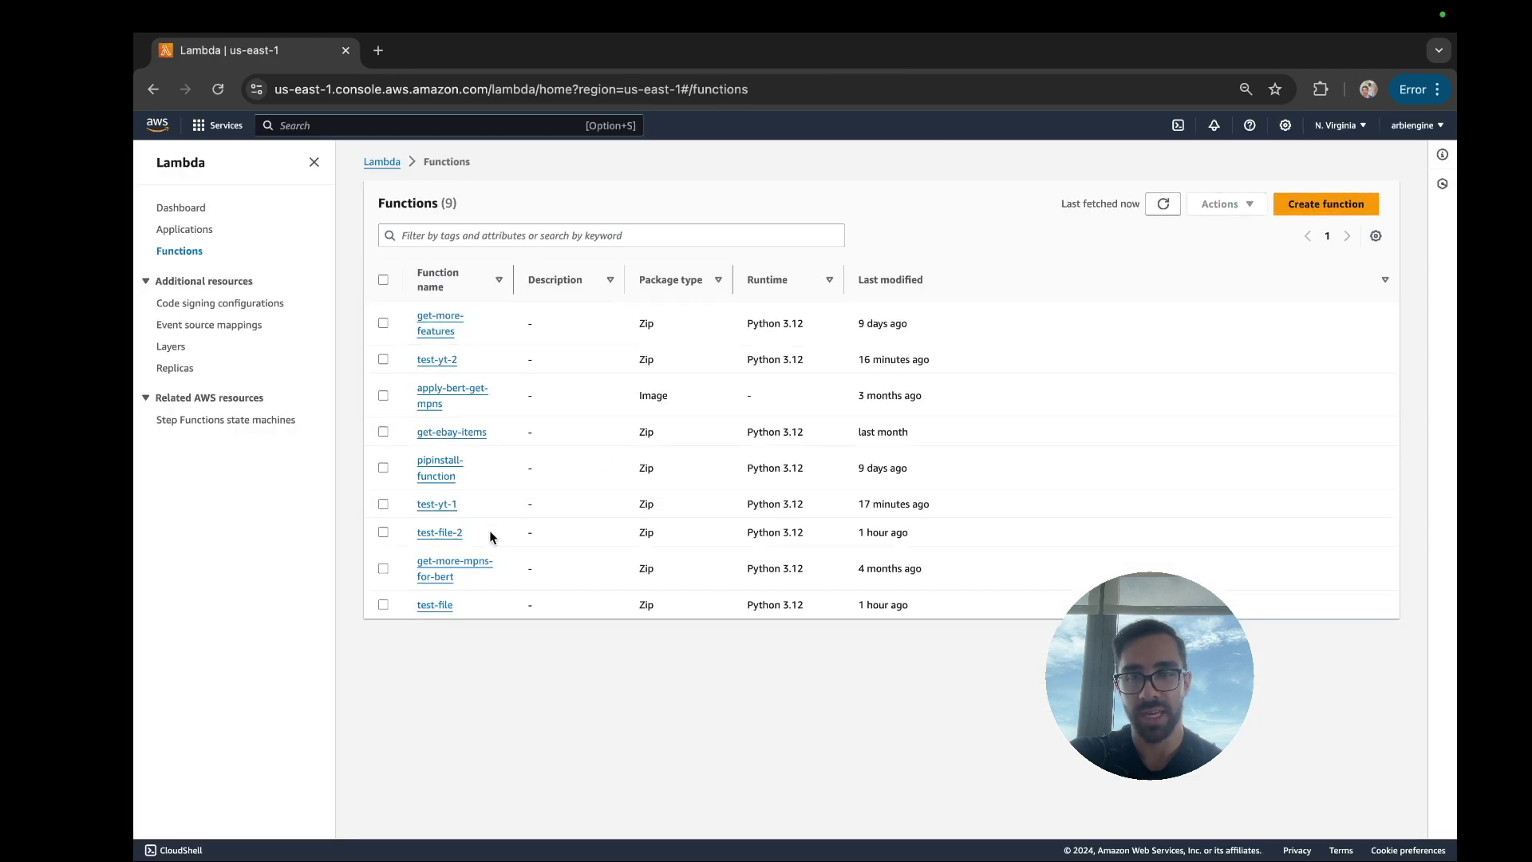
click(449, 511)
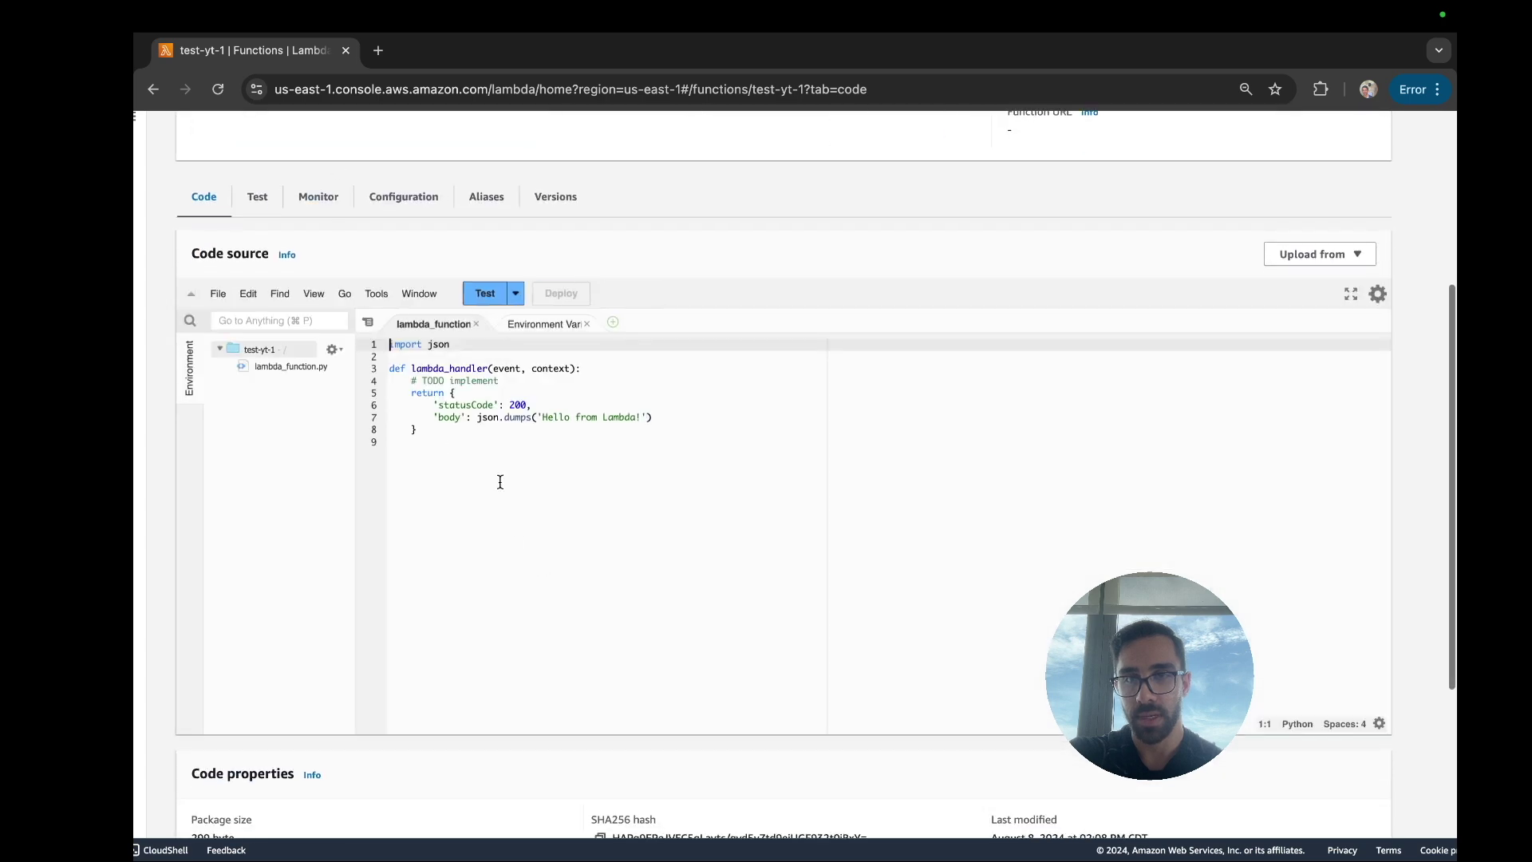
scroll(500, 481, up, 5)
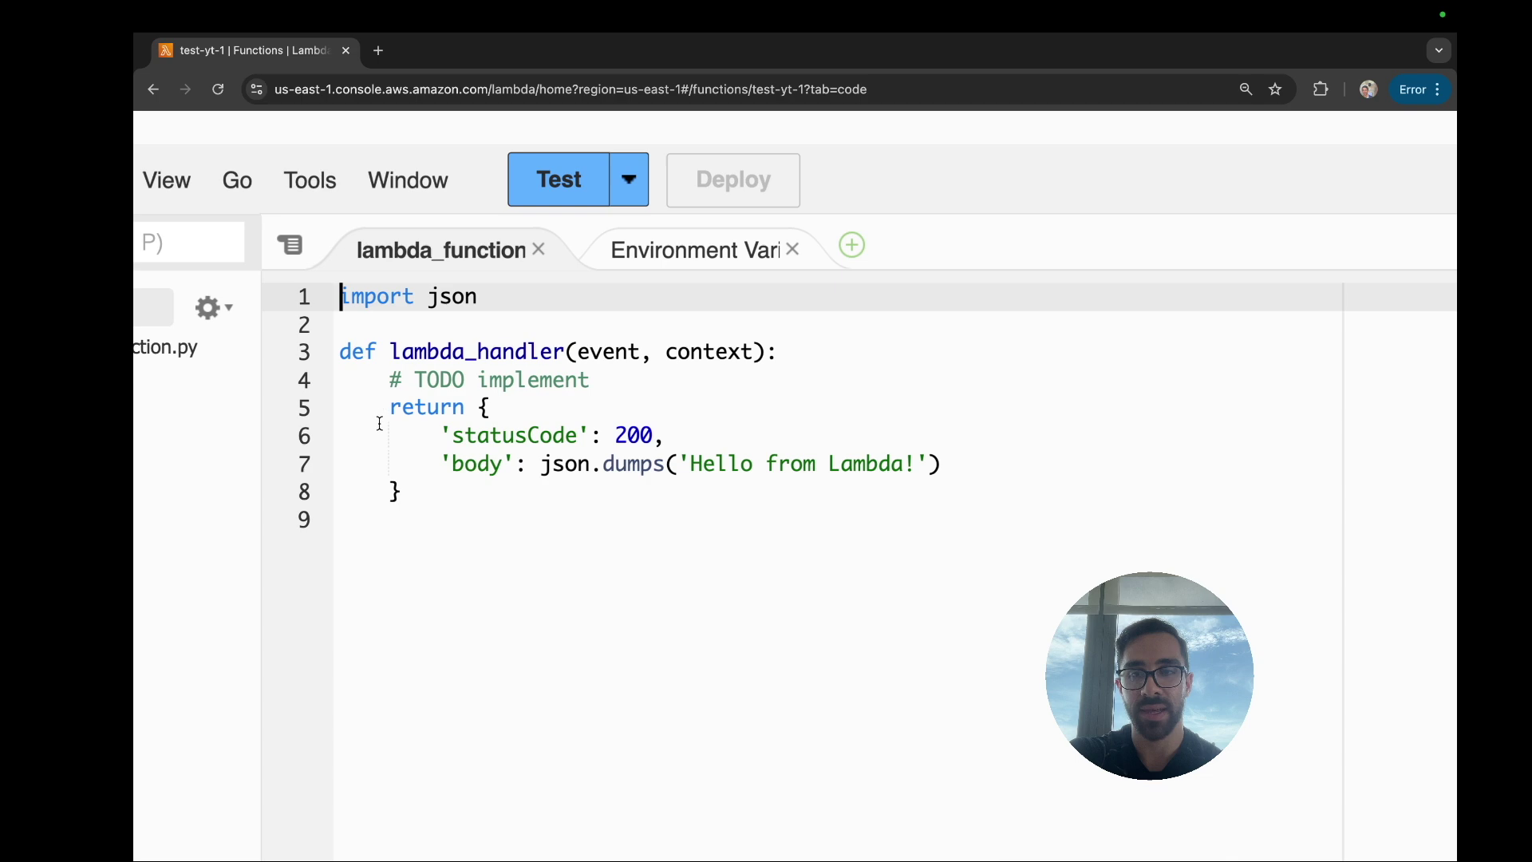
Step: Examine the status code and body returned by the test-yt-1 function's handler code
scroll(622, 424, down, 5)
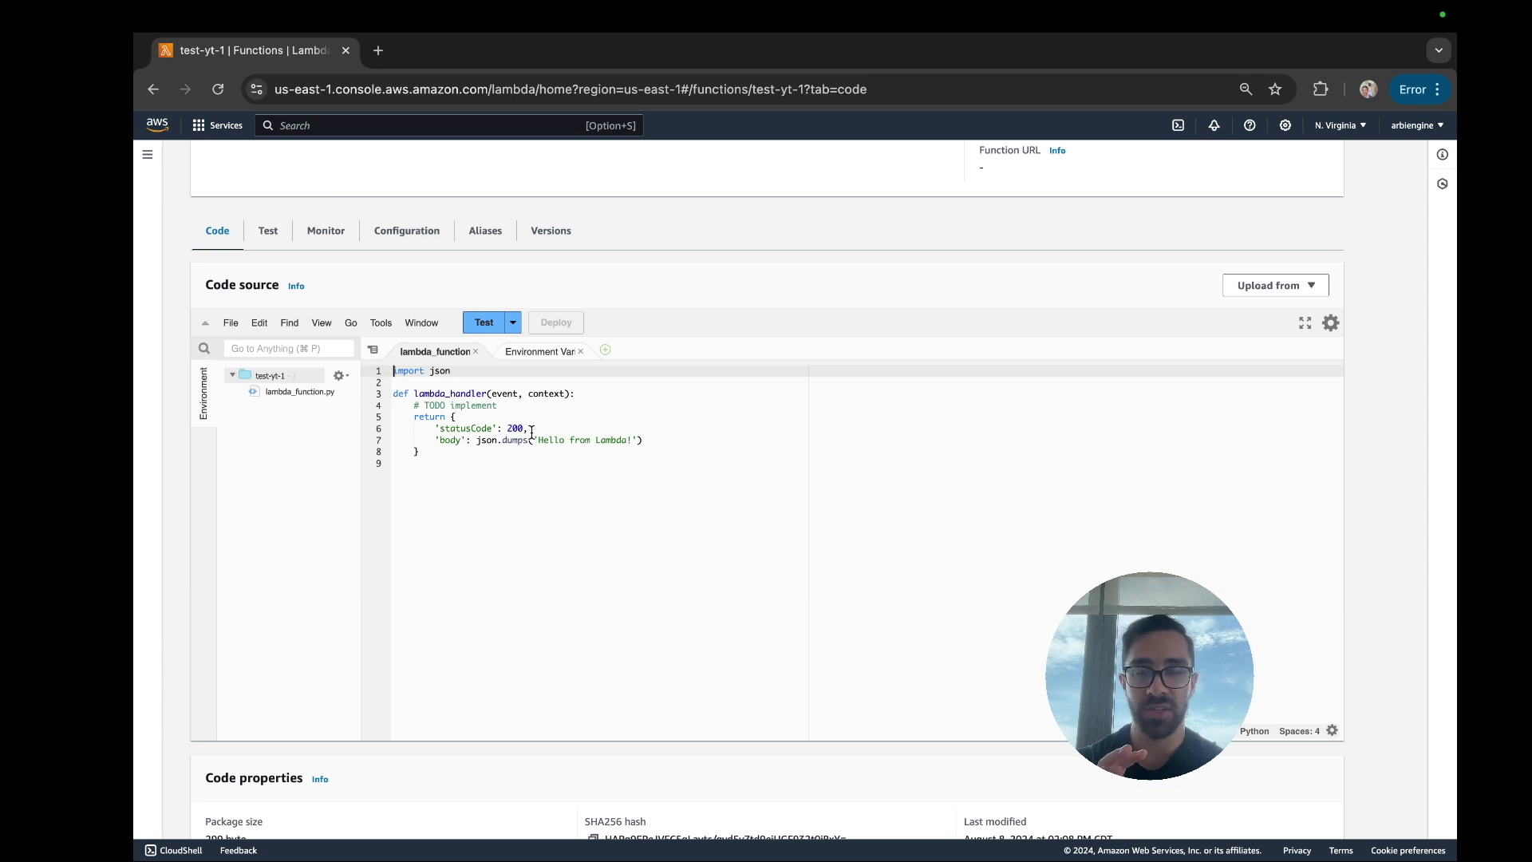
scroll(542, 415, up, 6)
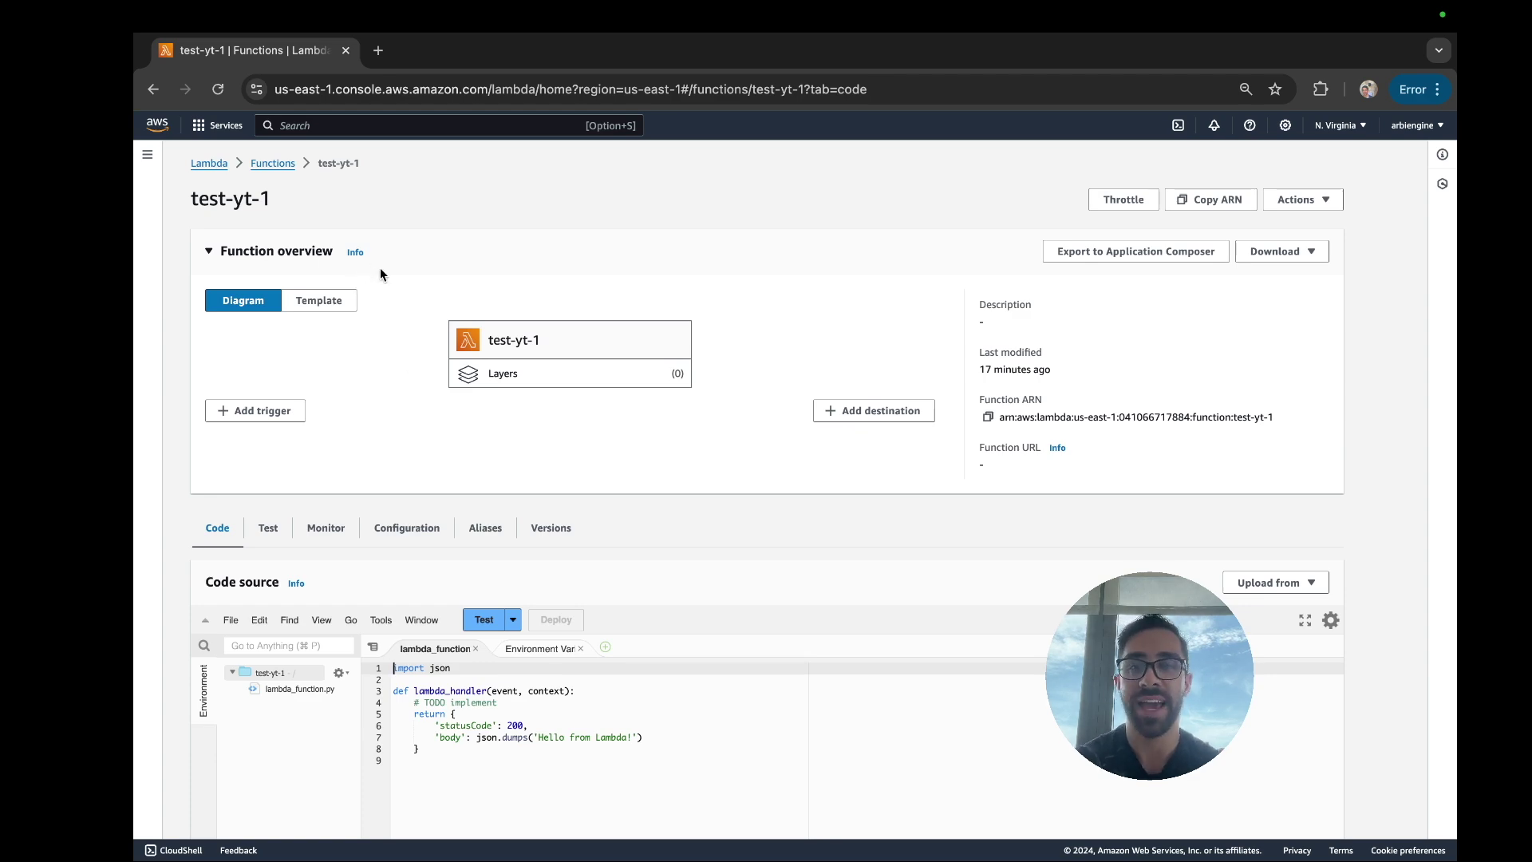
scroll(504, 736, up, 5)
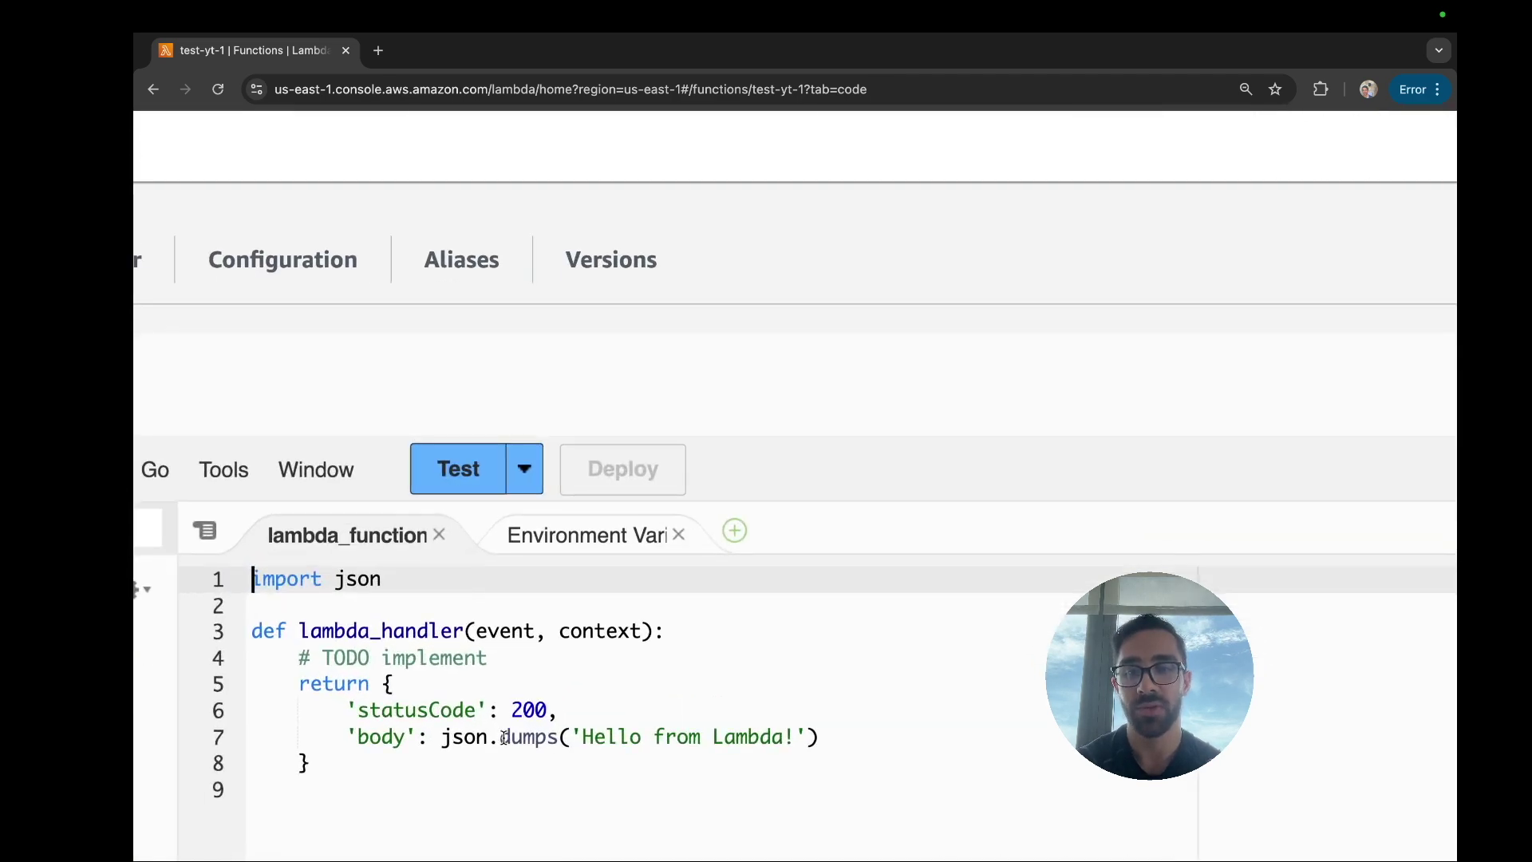
scroll(504, 736, down, 5)
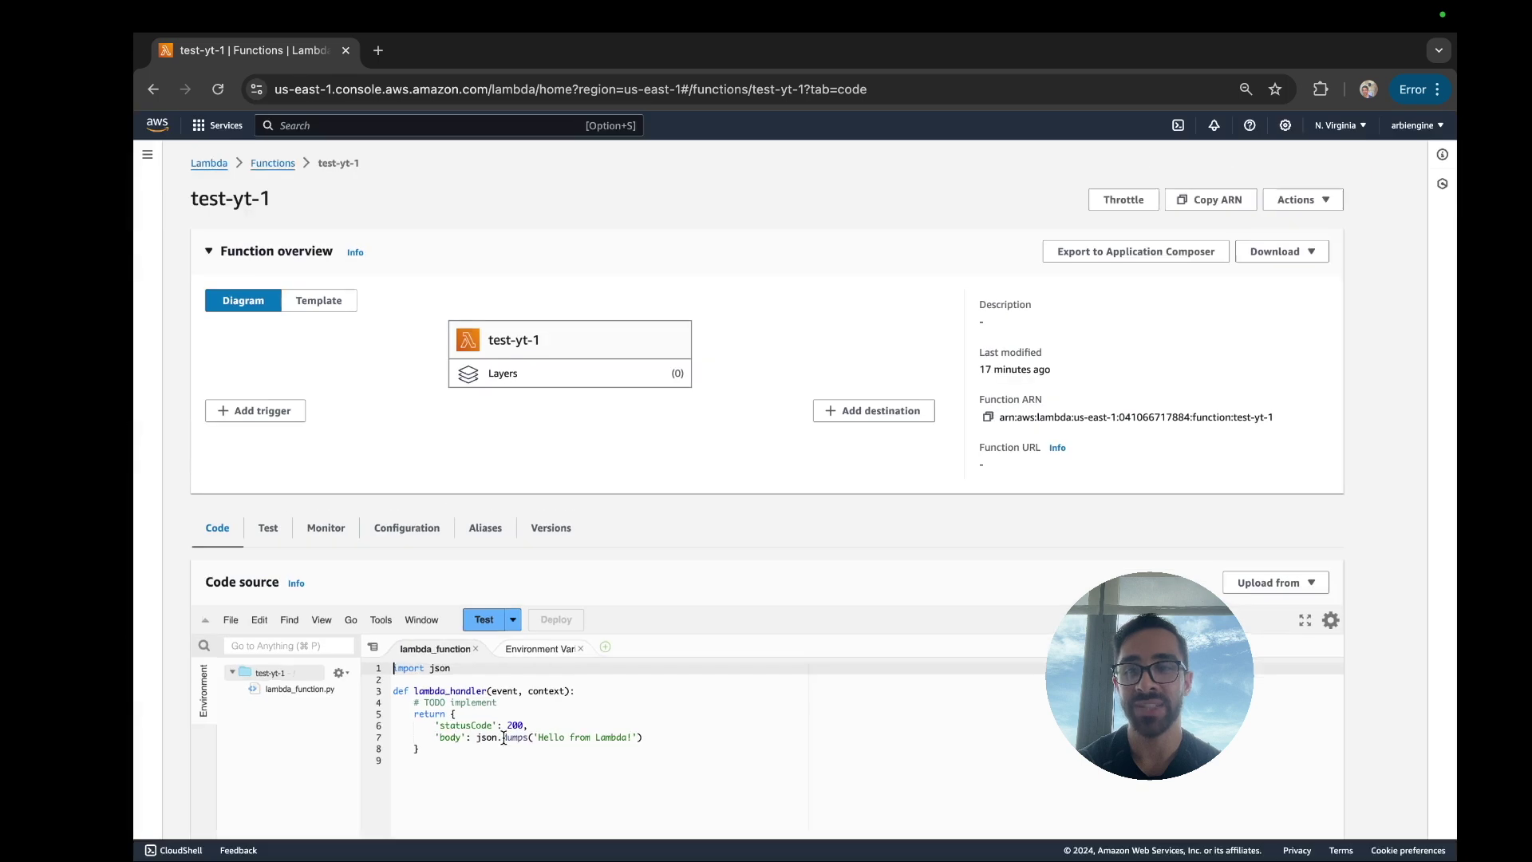
Step: Go to the Step Functions service and open the state machine MyStateMachine-h8j6xc8gt for editing
click(321, 118)
text(step)
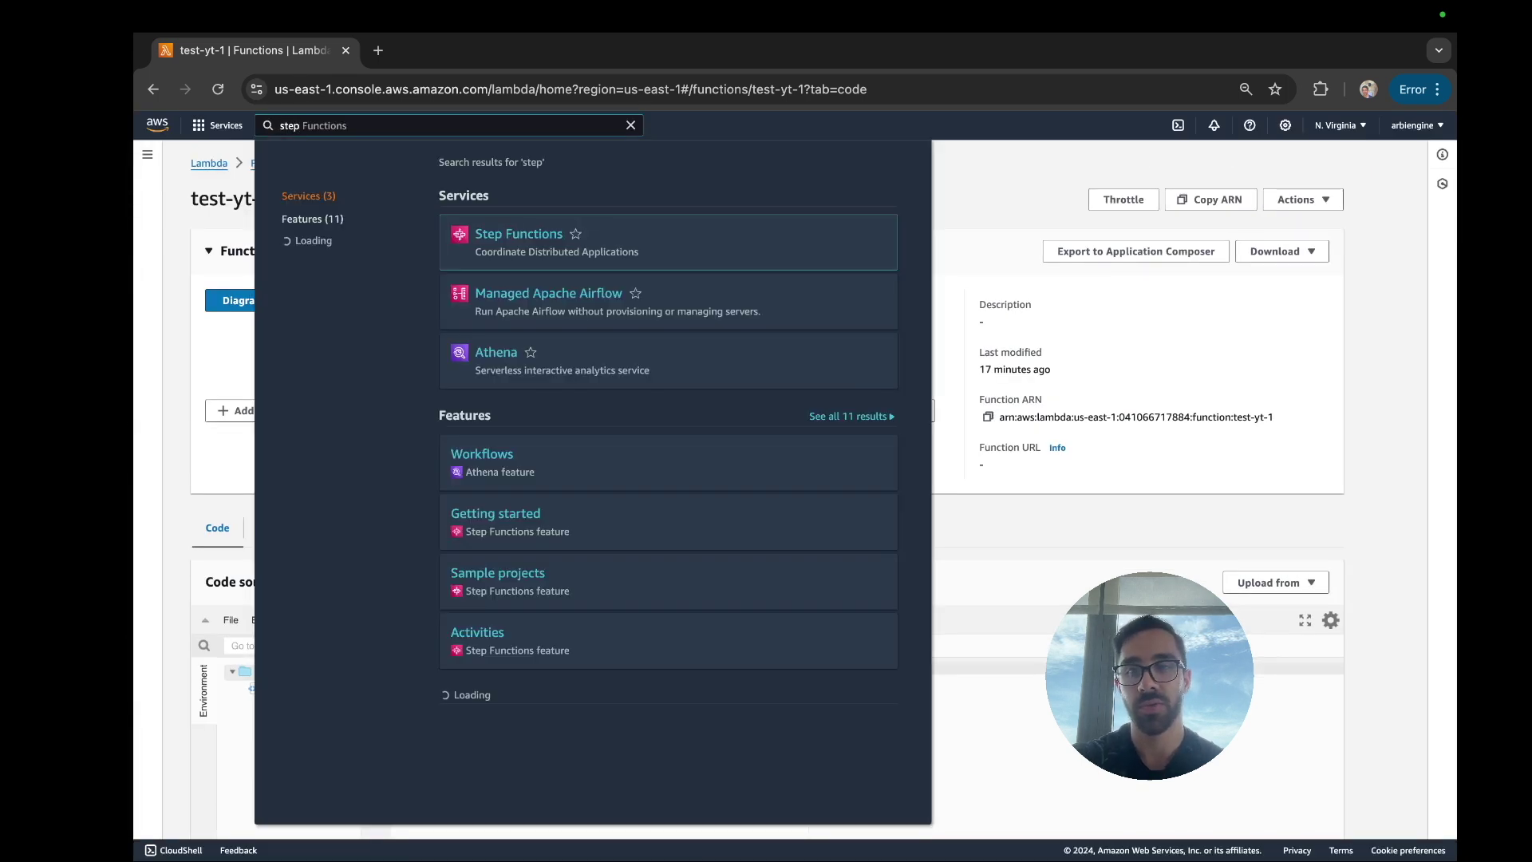
click(517, 235)
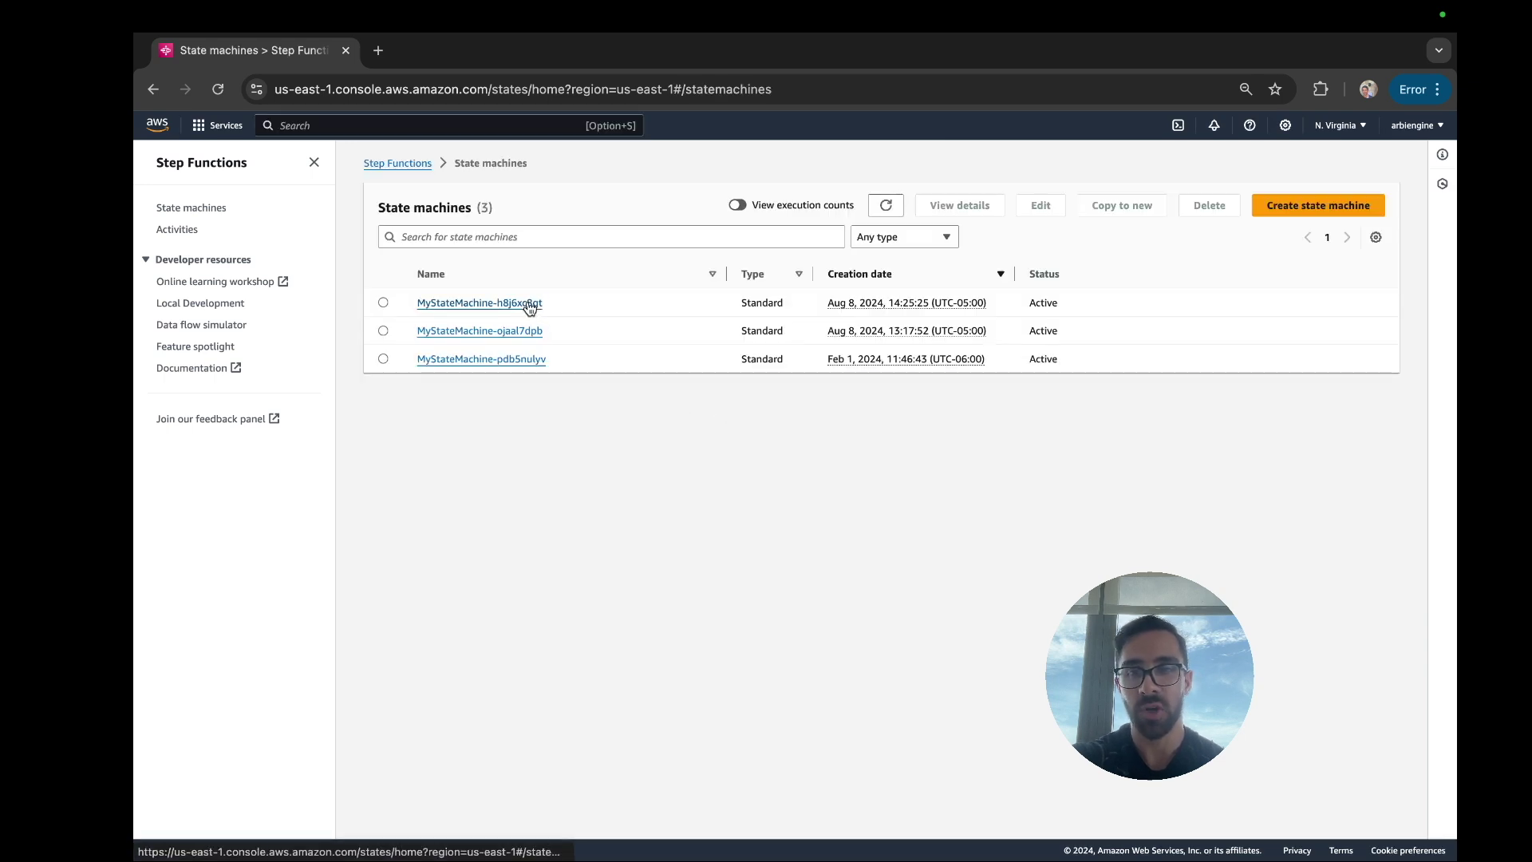
click(533, 305)
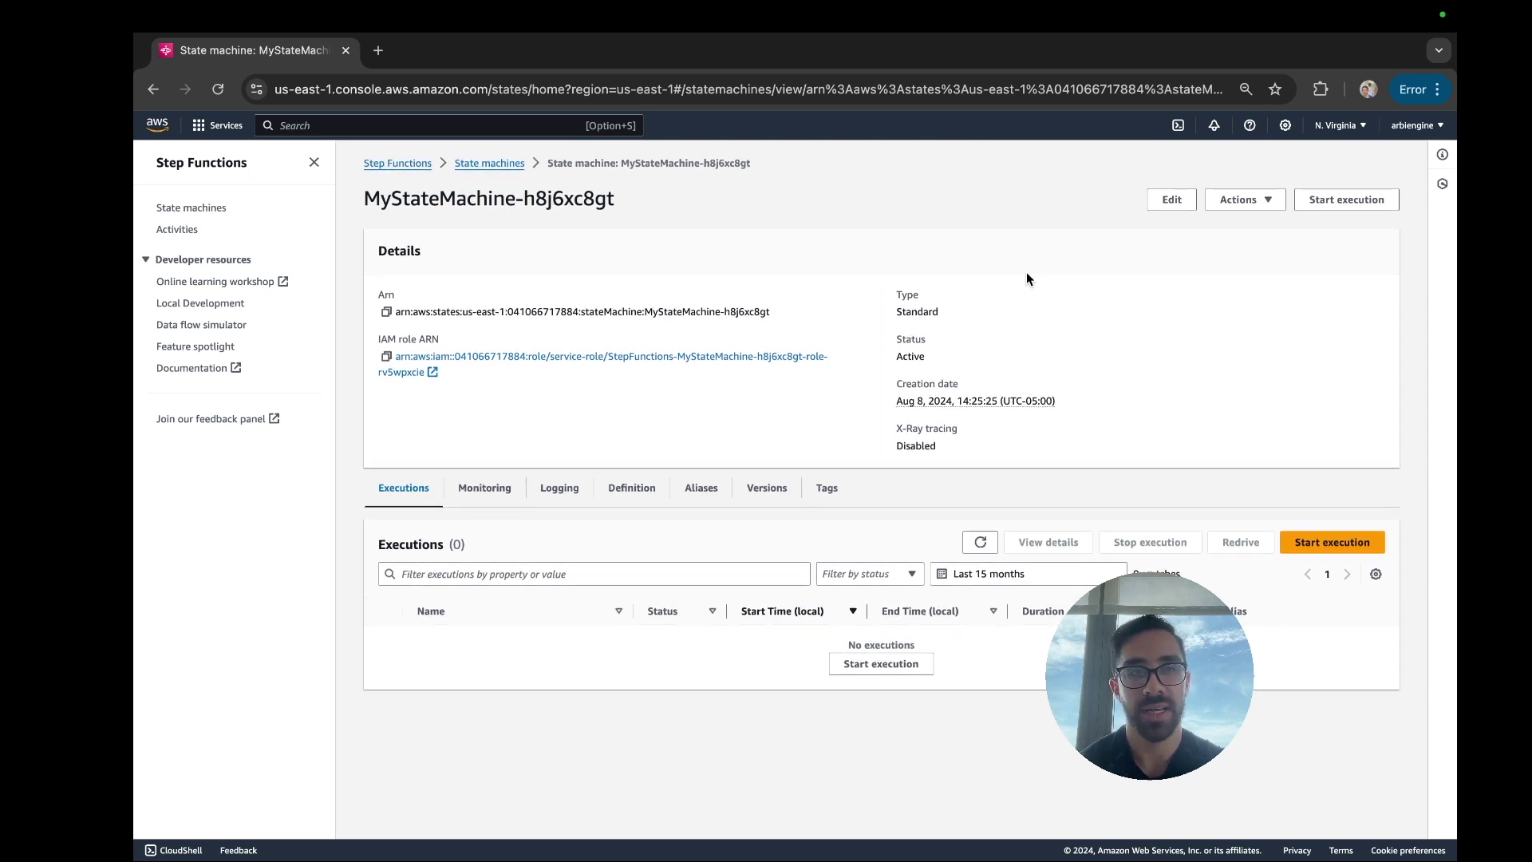
click(1173, 200)
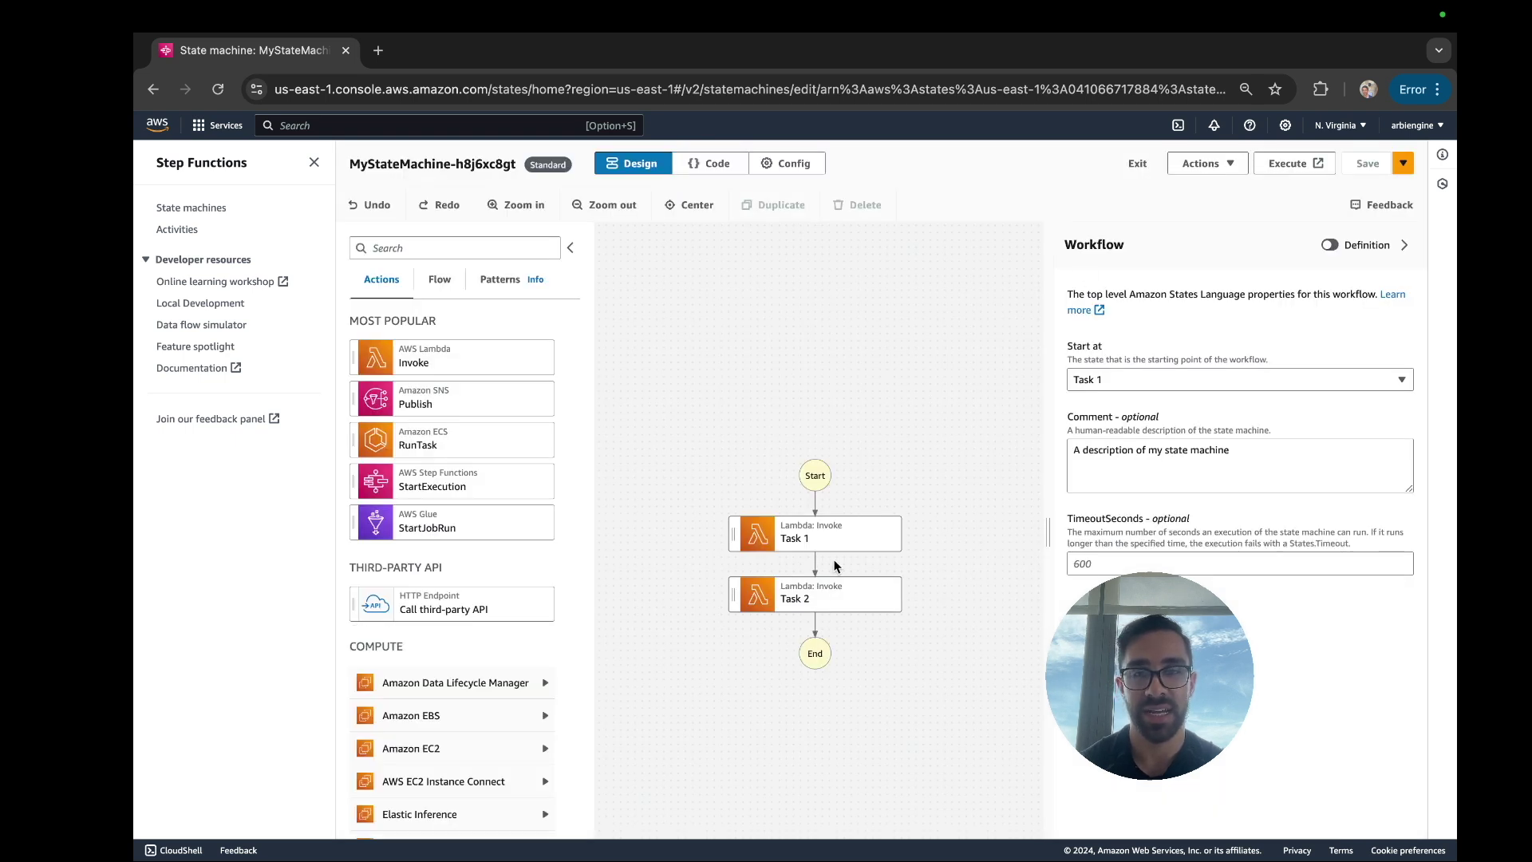
Step: Insert a Choice flow state between Task 1 and Task 2 in the workflow
click(440, 279)
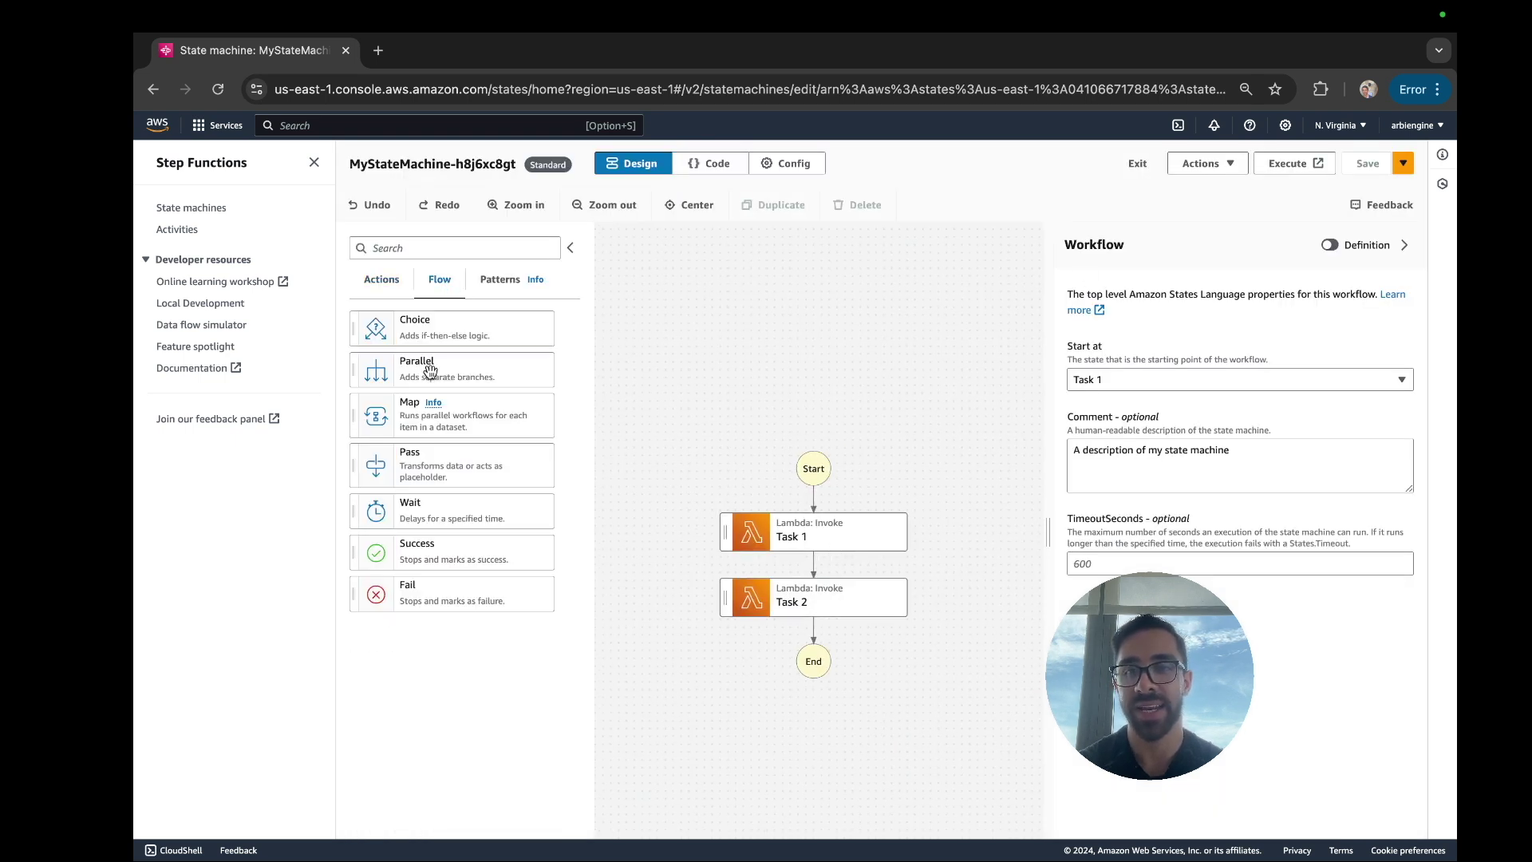
drag(444, 331, 702, 551)
drag(917, 674, 786, 672)
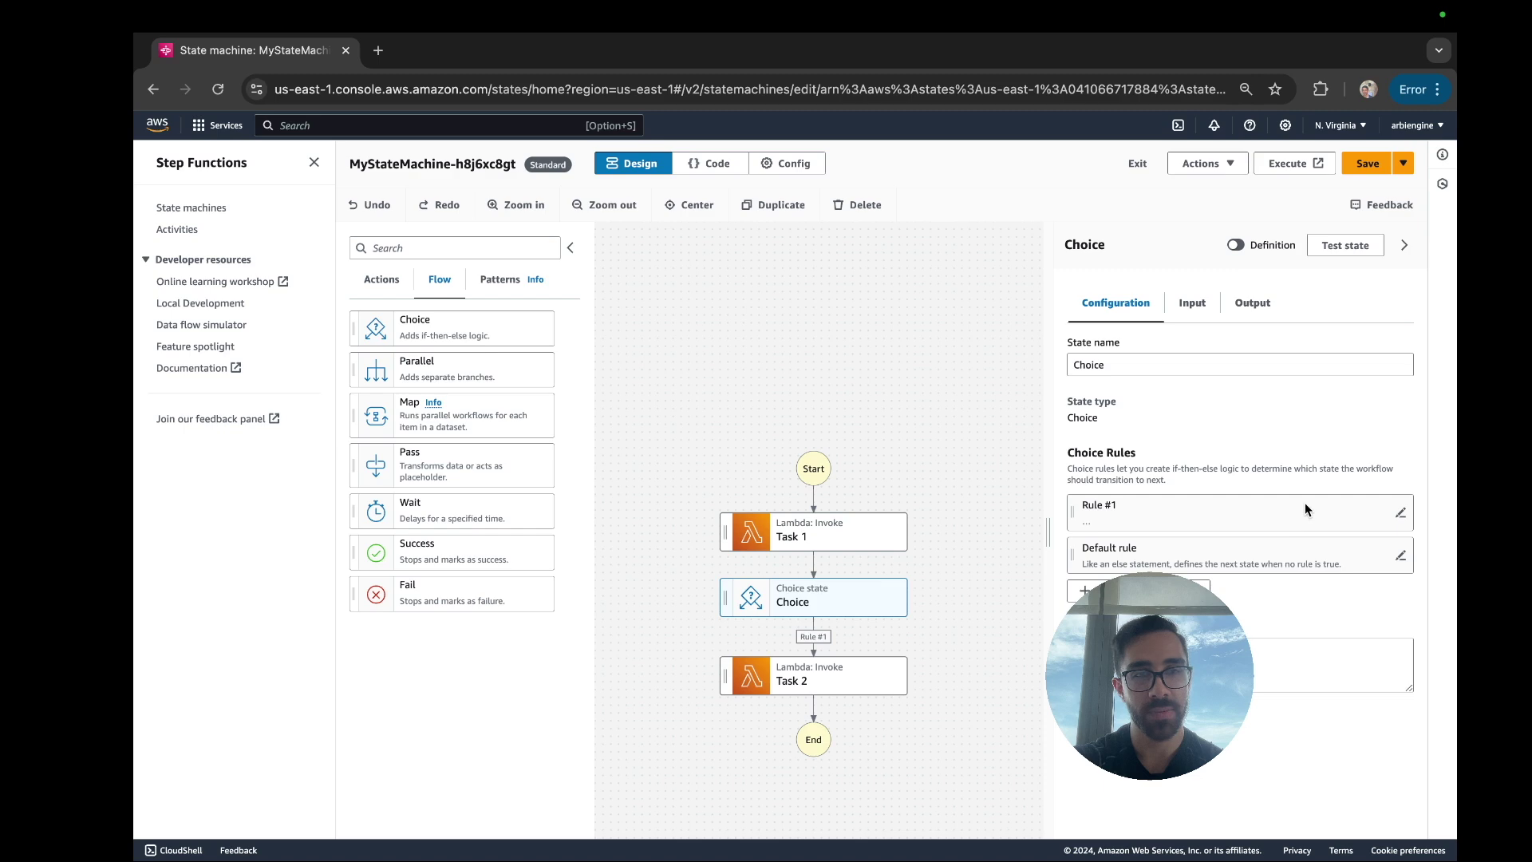
Step: Add a simple condition to the Choice state's Rule #1: $.statusCode is equal to the number constant 200, and save it
click(1402, 512)
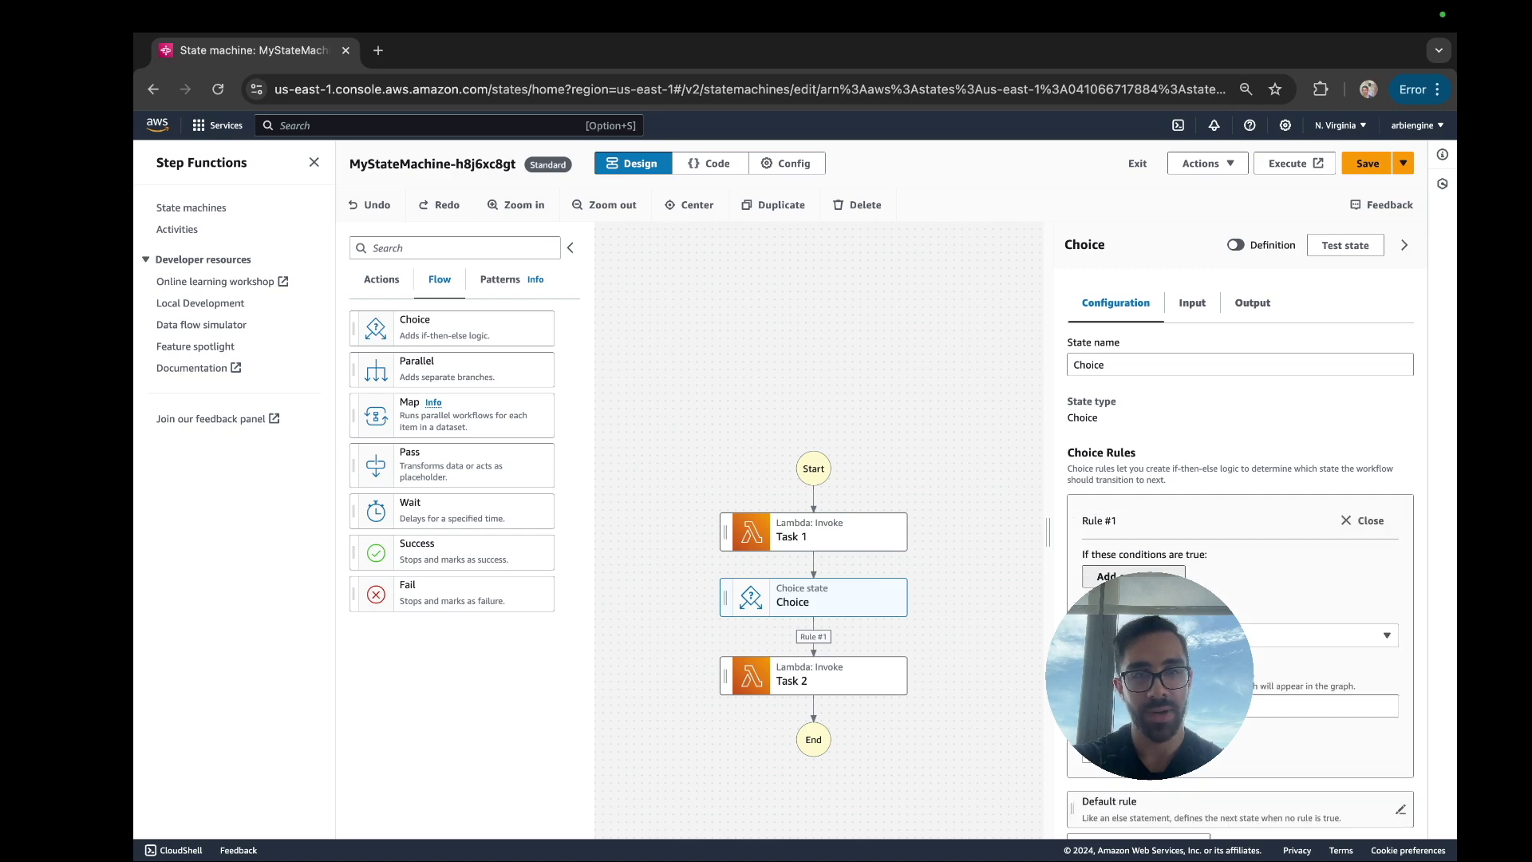
click(1133, 574)
click(311, 538)
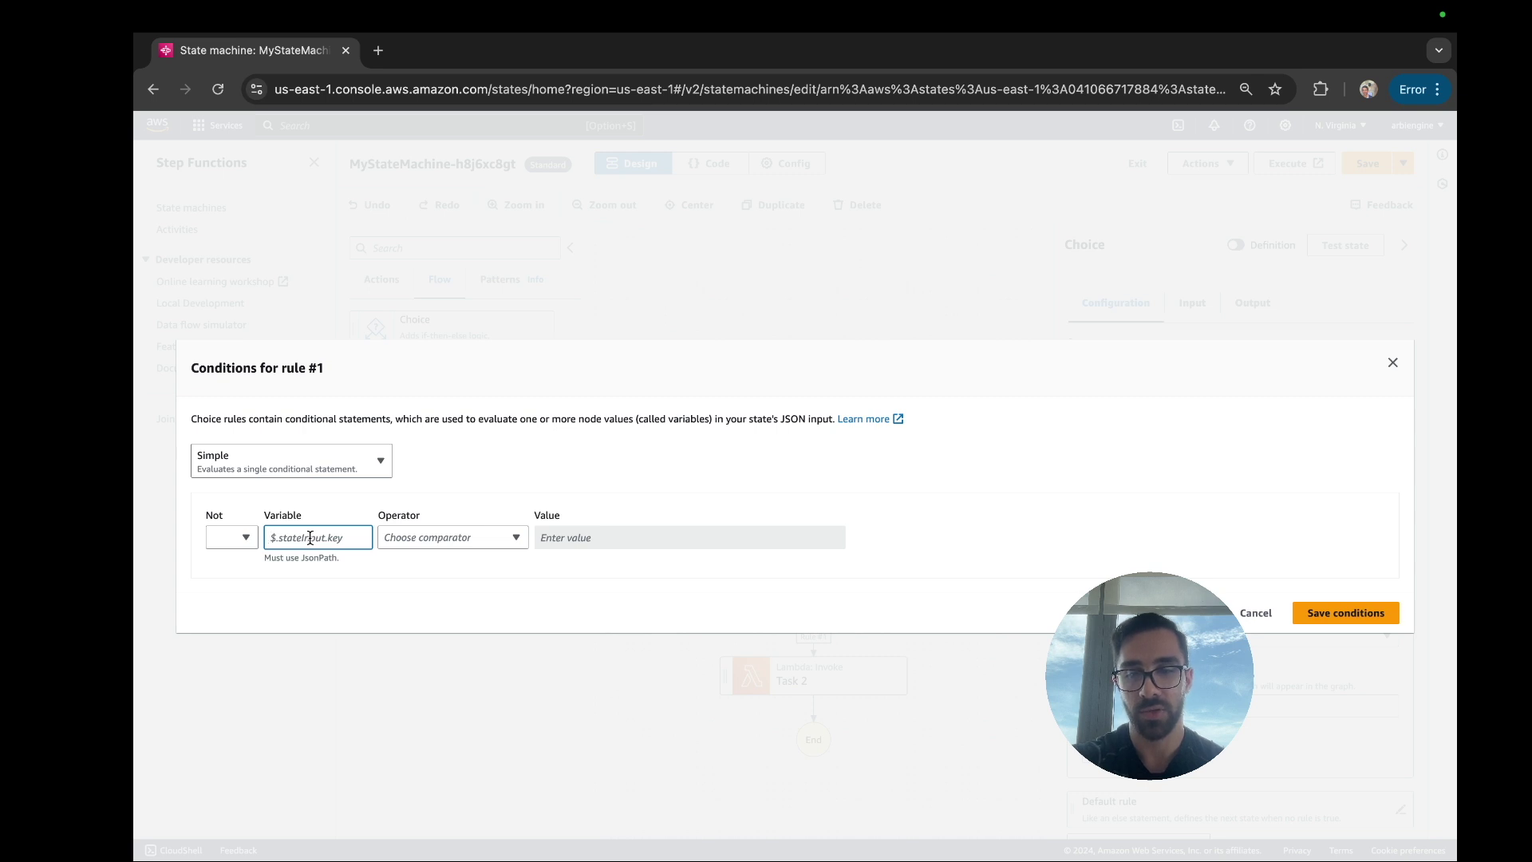
text($.statusCod)
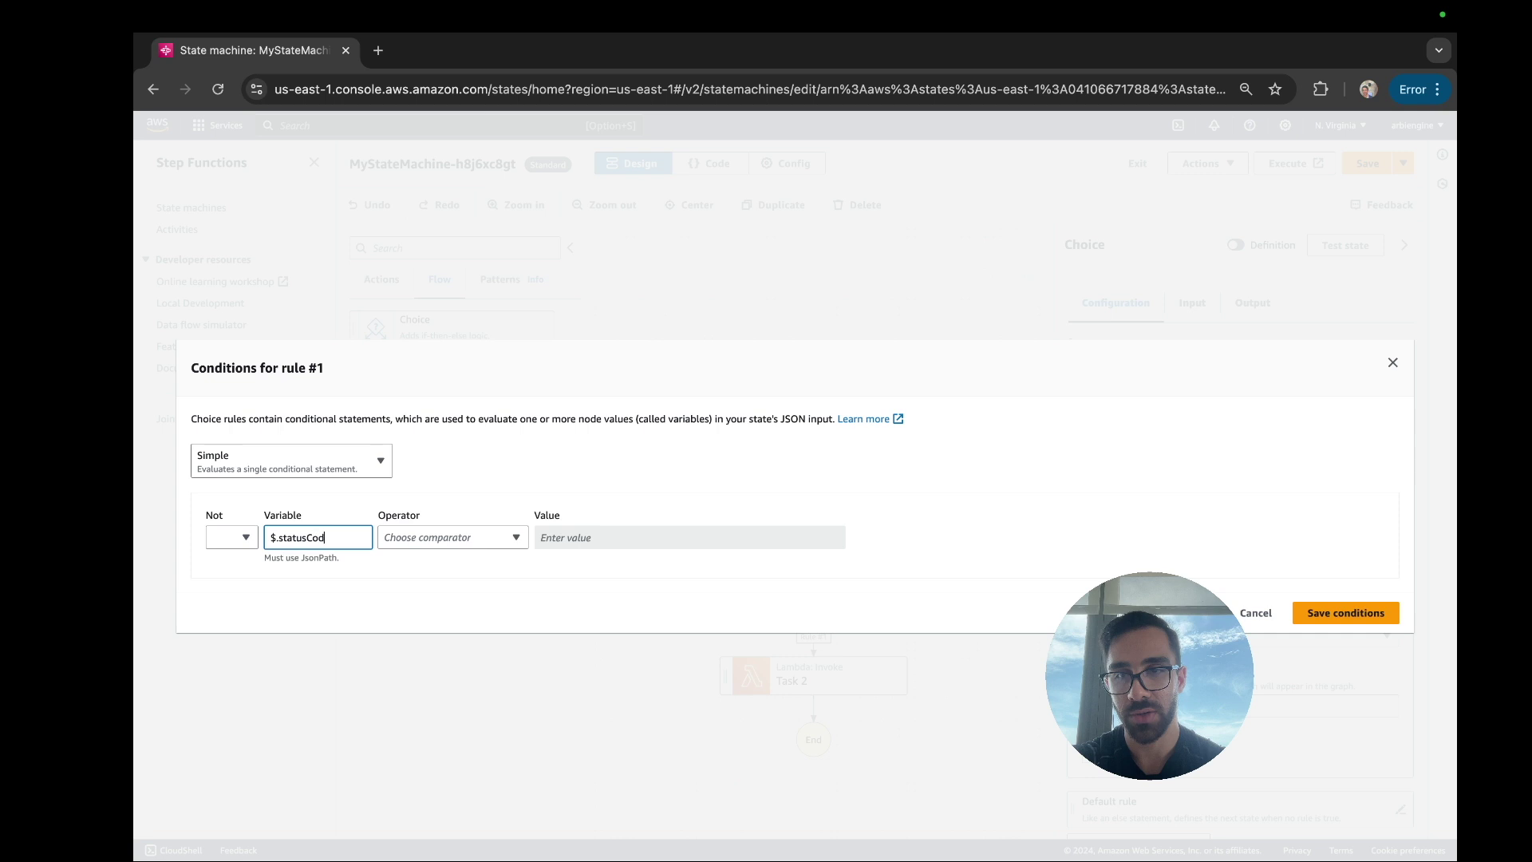
click(499, 549)
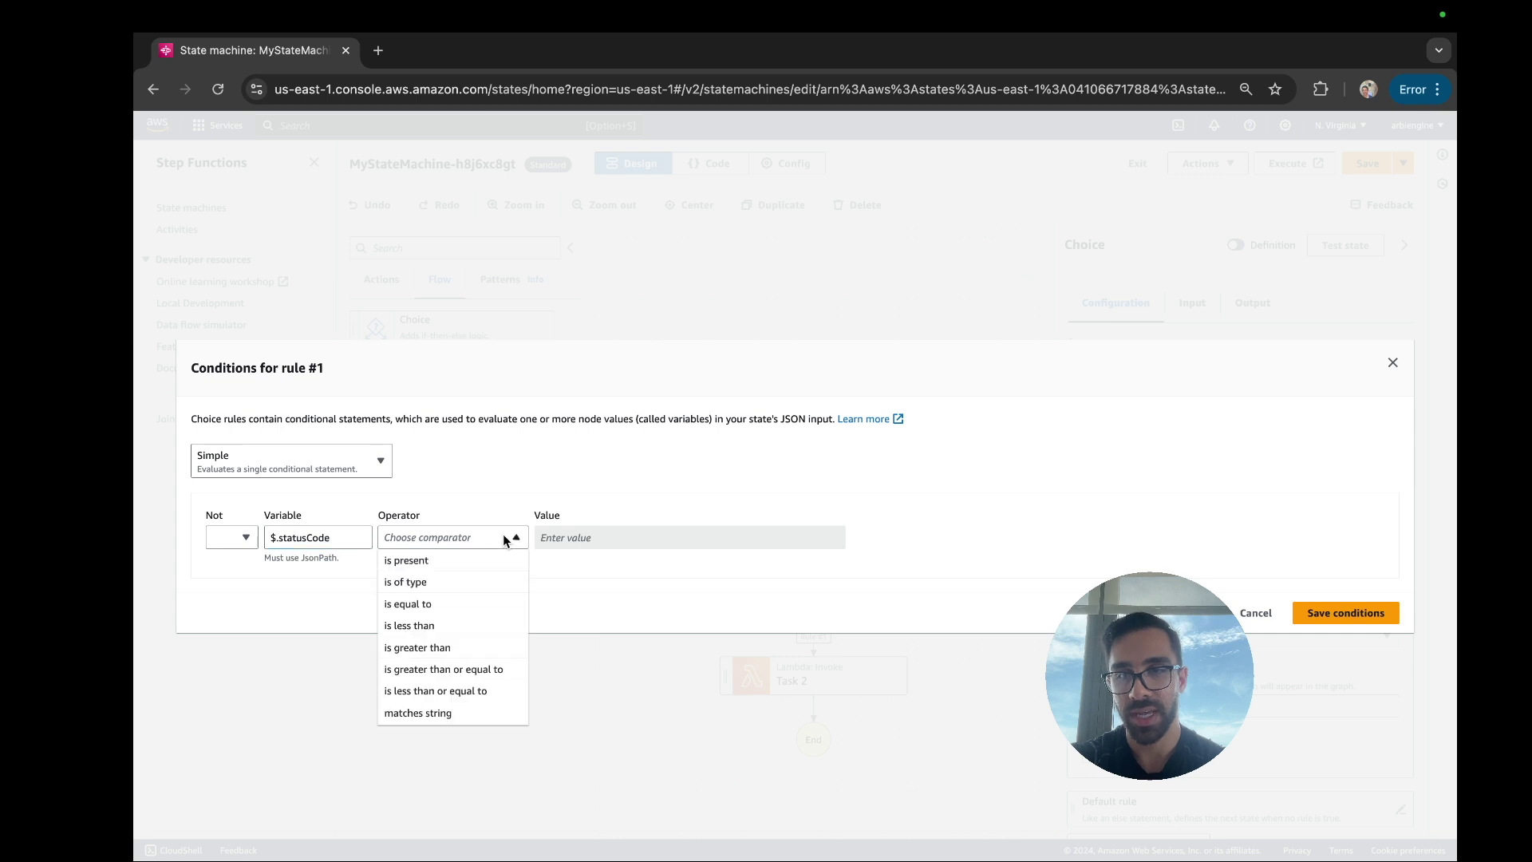
click(457, 604)
click(627, 543)
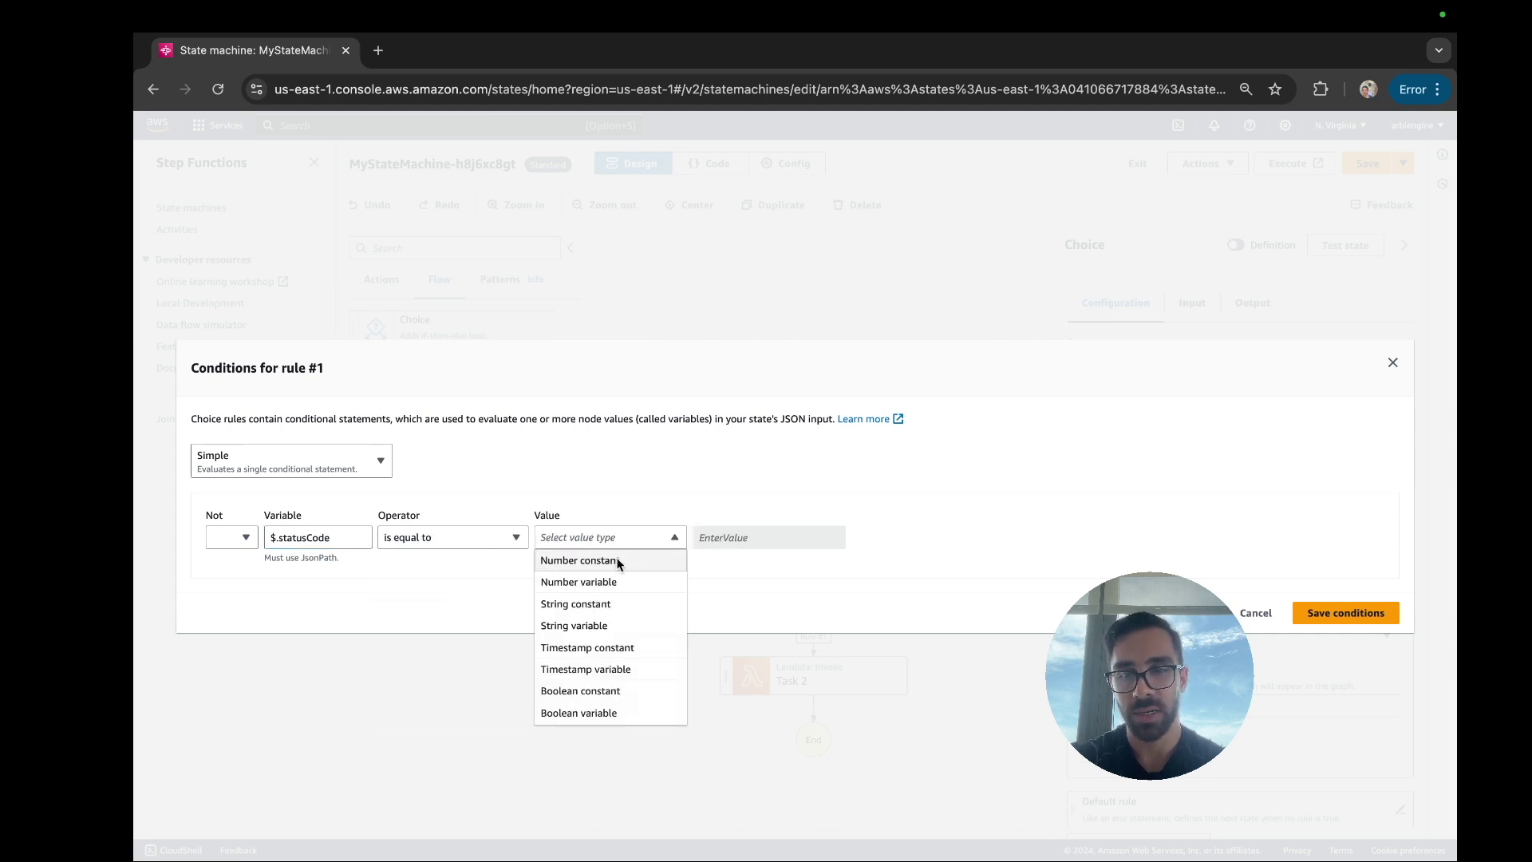
click(619, 563)
click(750, 537)
click(1345, 613)
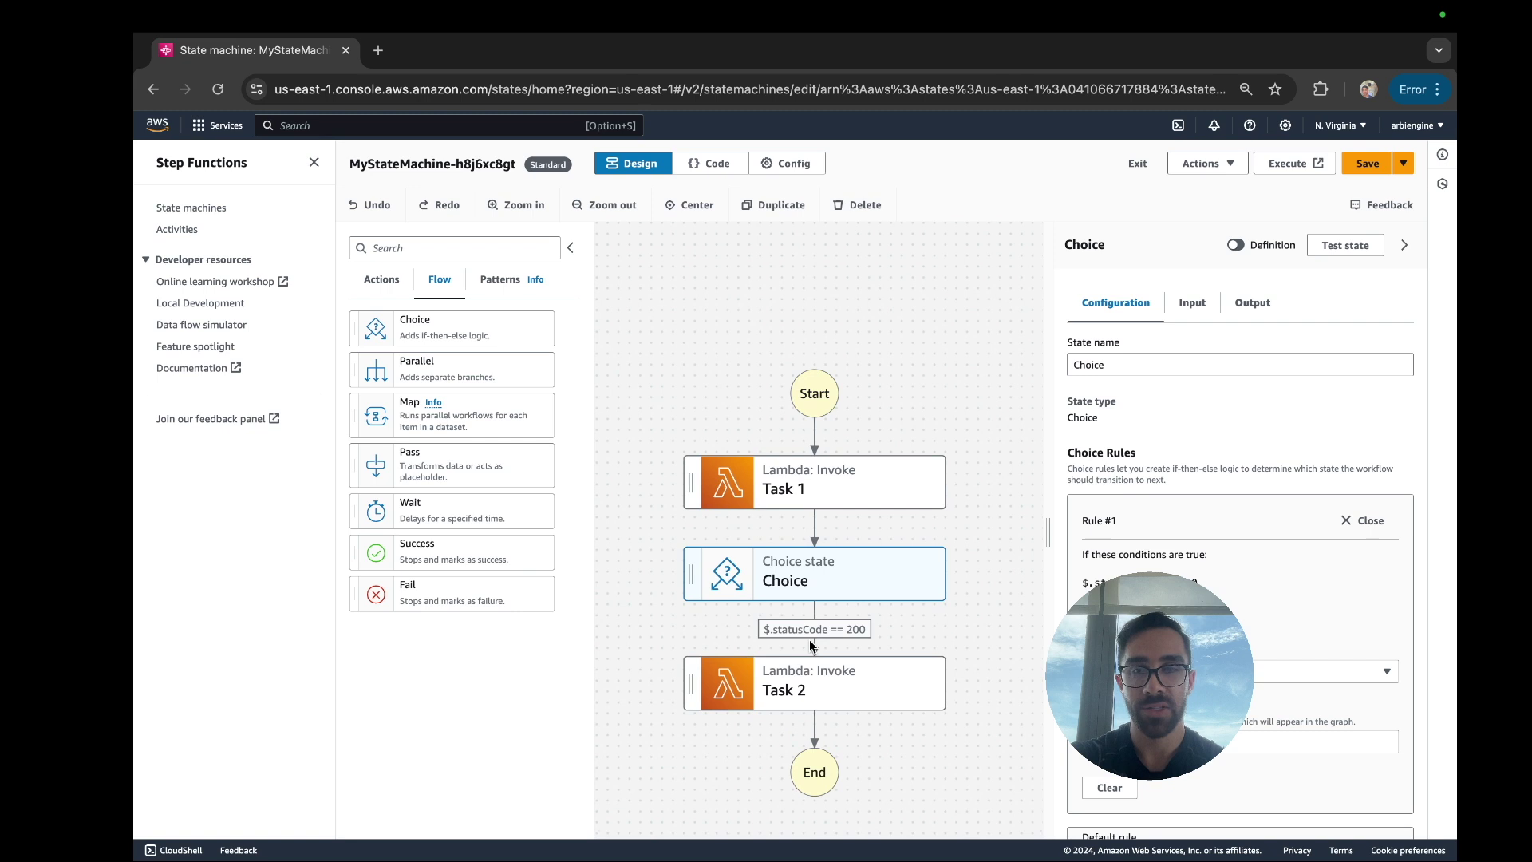
Step: Look over the workflow graph and browse the available AWS service actions in the compute and storage categories
scroll(813, 662, up, 3)
scroll(819, 669, down, 5)
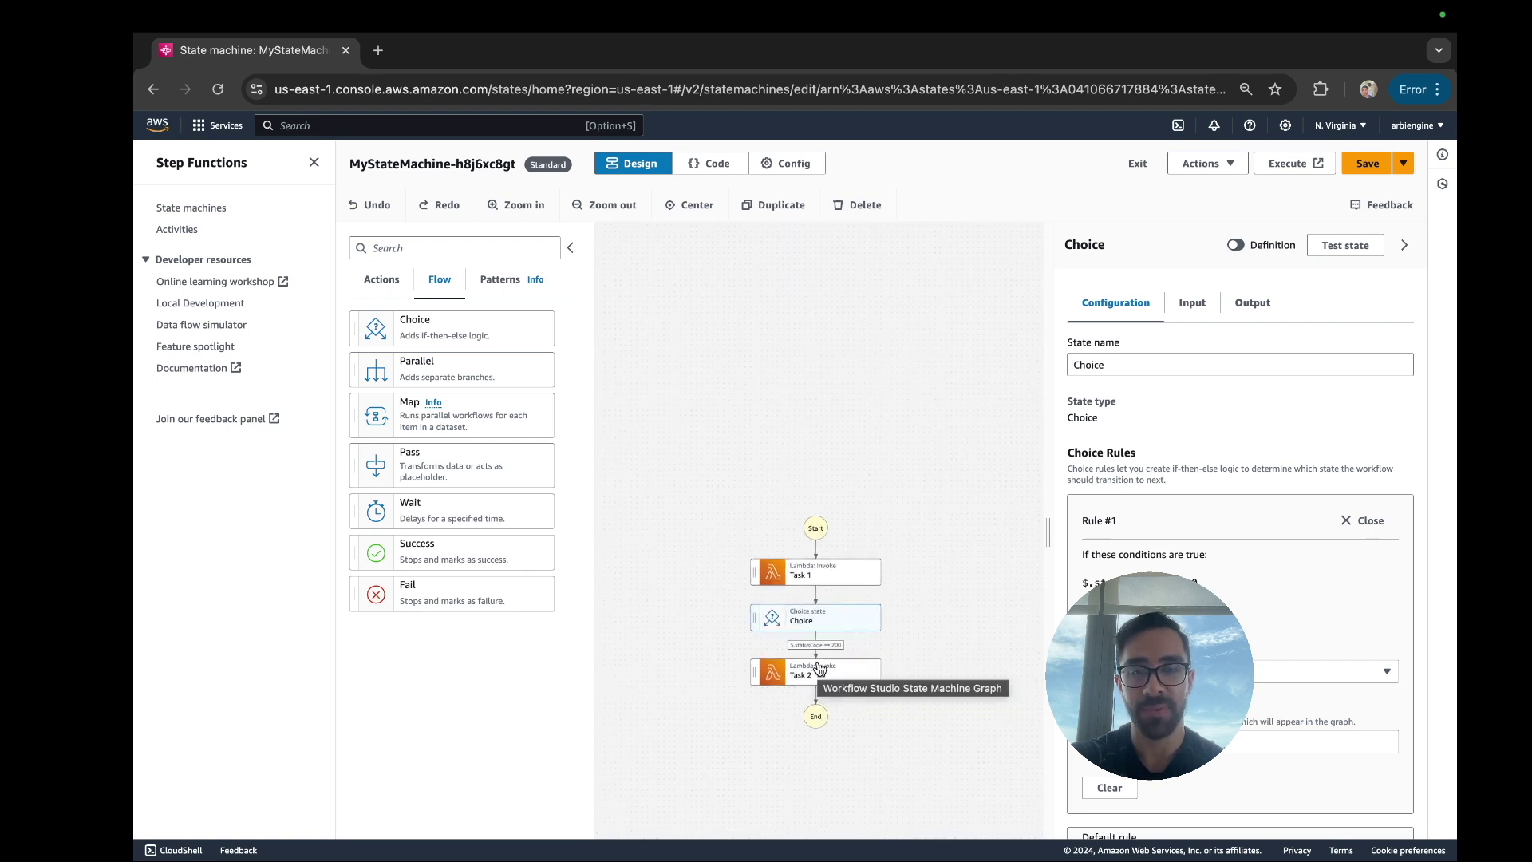
click(383, 287)
scroll(482, 437, down, 1)
scroll(482, 436, down, 5)
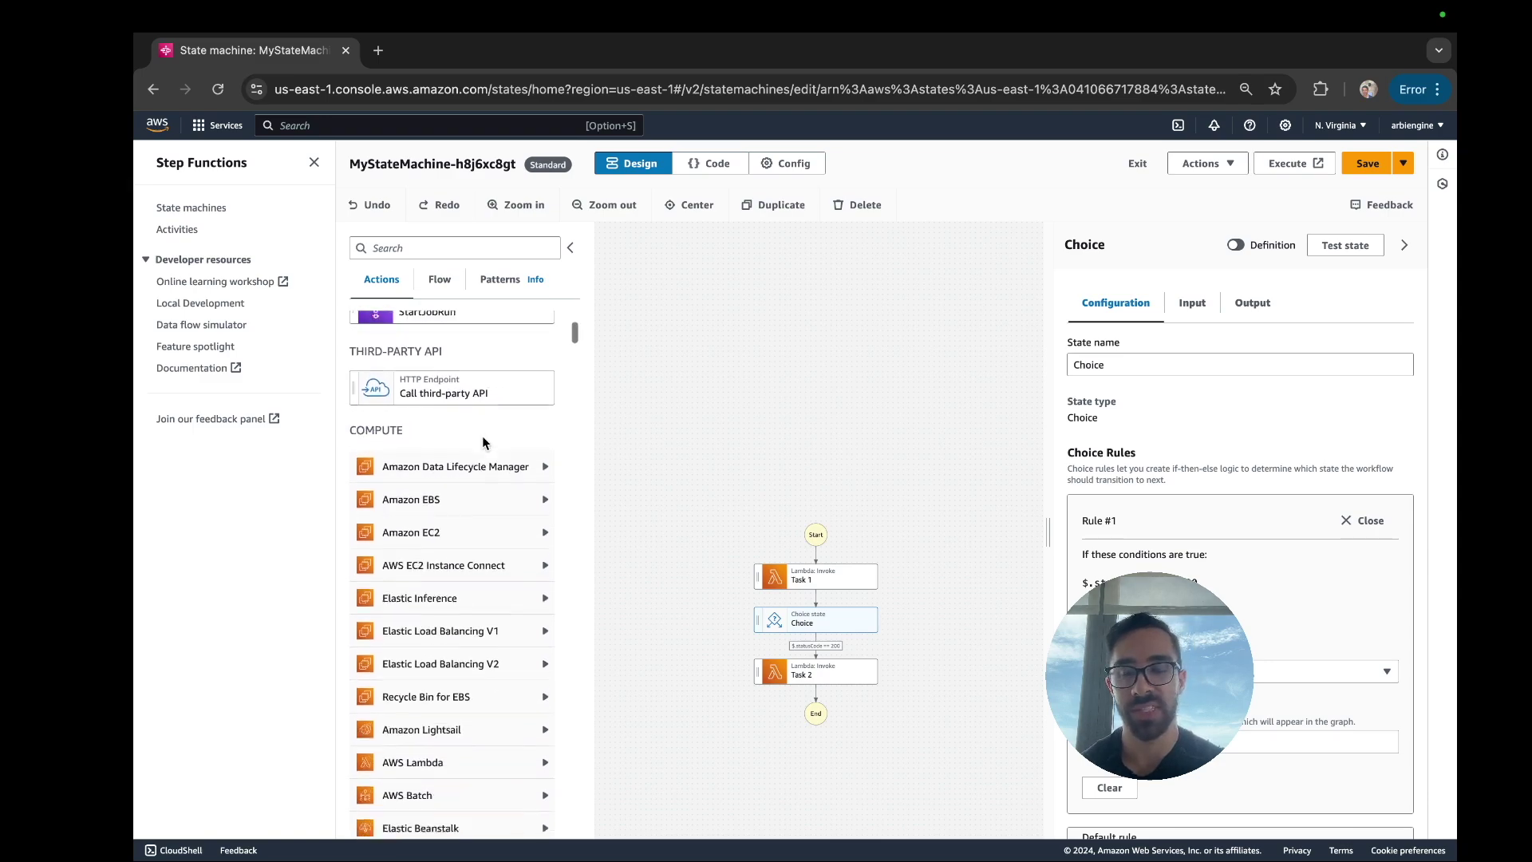
scroll(484, 443, down, 10)
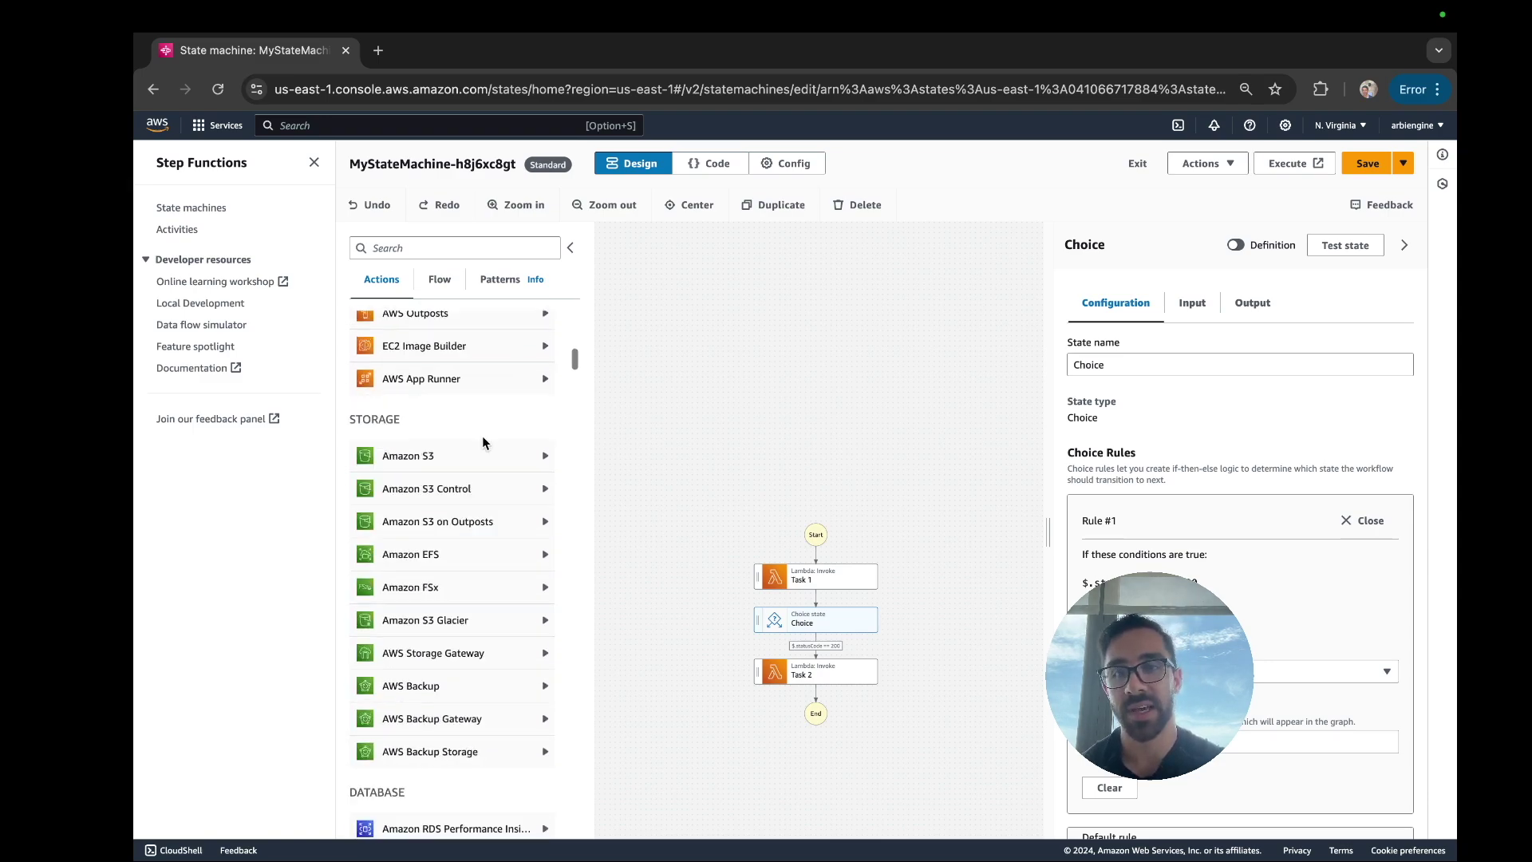
scroll(485, 443, up, 8)
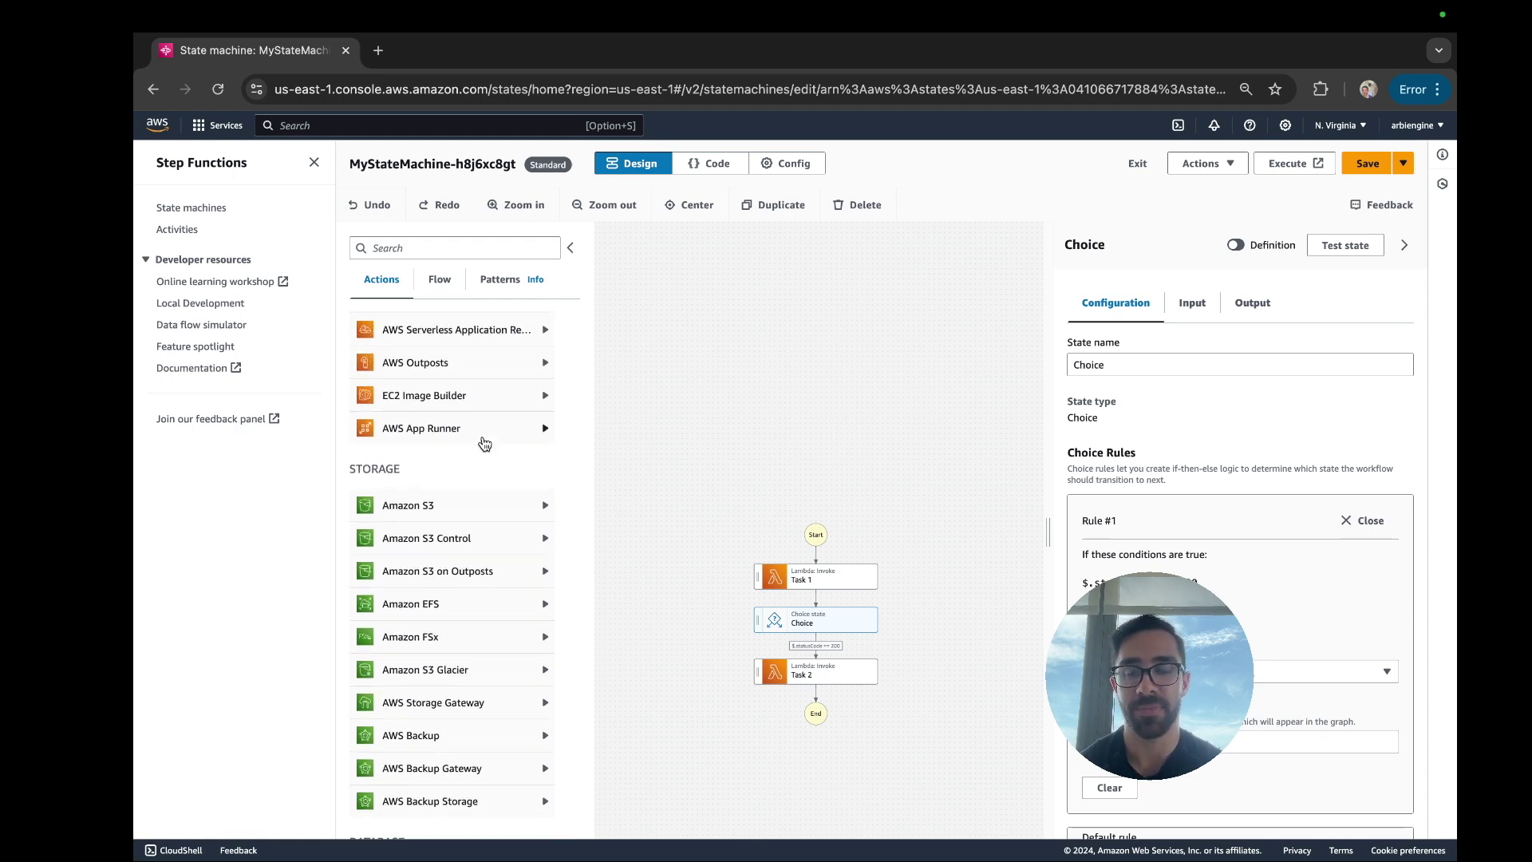
scroll(465, 444, up, 1)
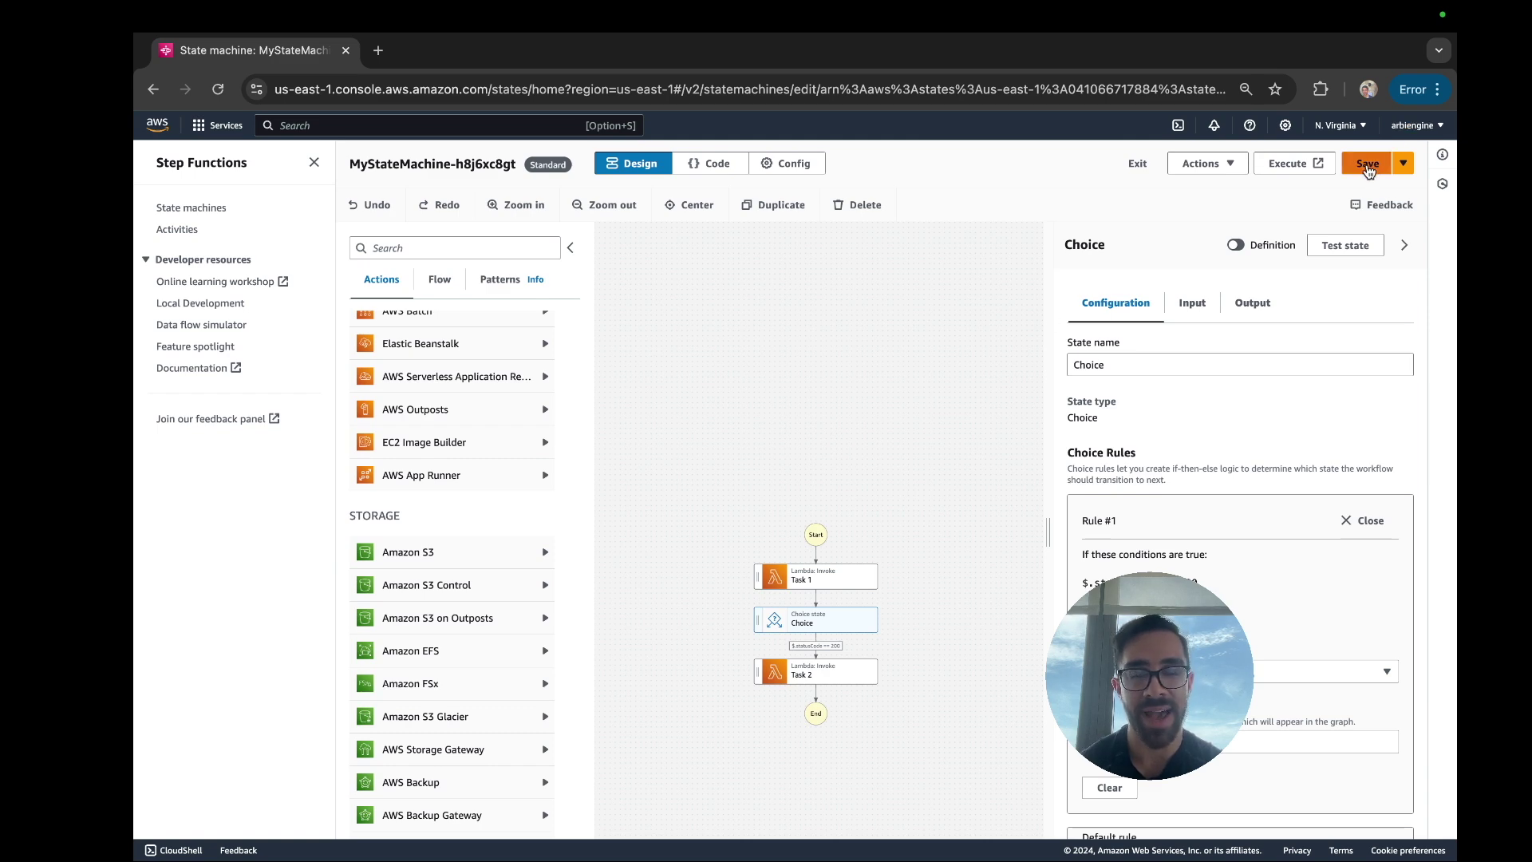
Step: Save the updated state machine and exit the workflow editor
click(1367, 165)
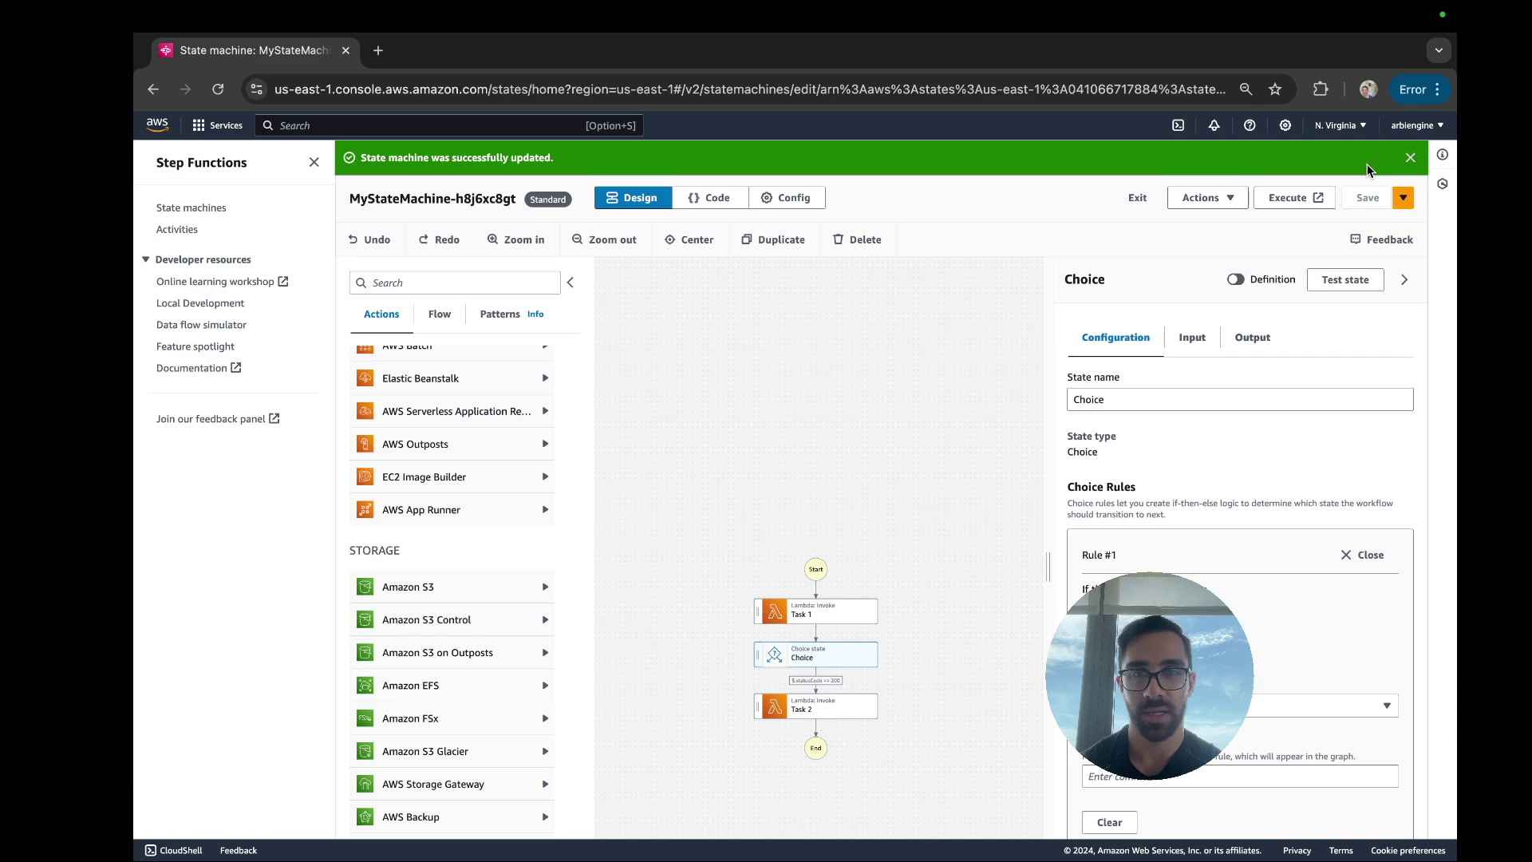
scroll(1181, 264, down, 1)
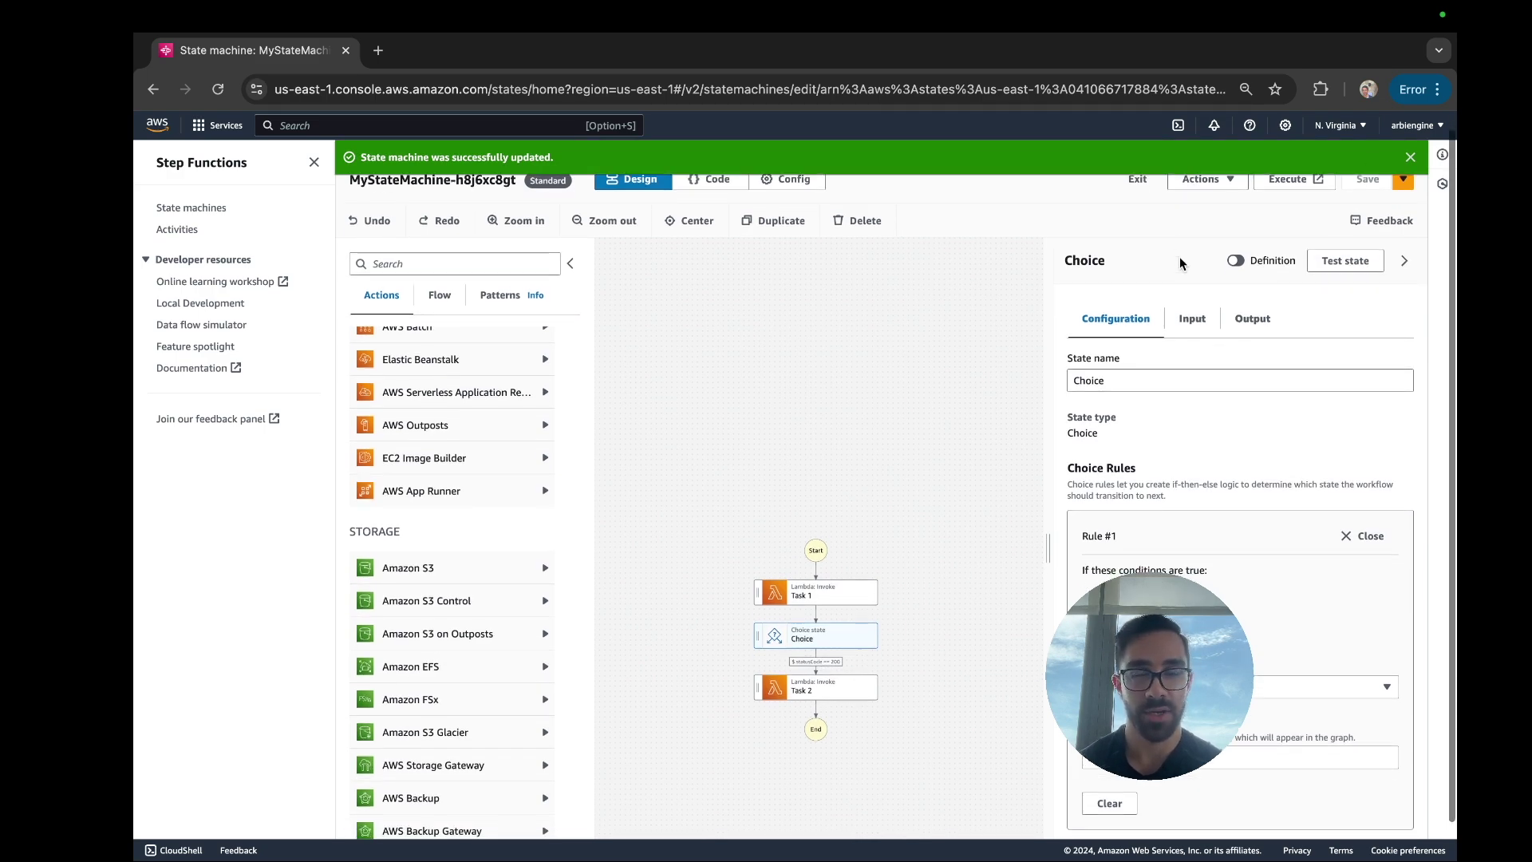
scroll(1173, 288, down, 2)
scroll(953, 418, down, 2)
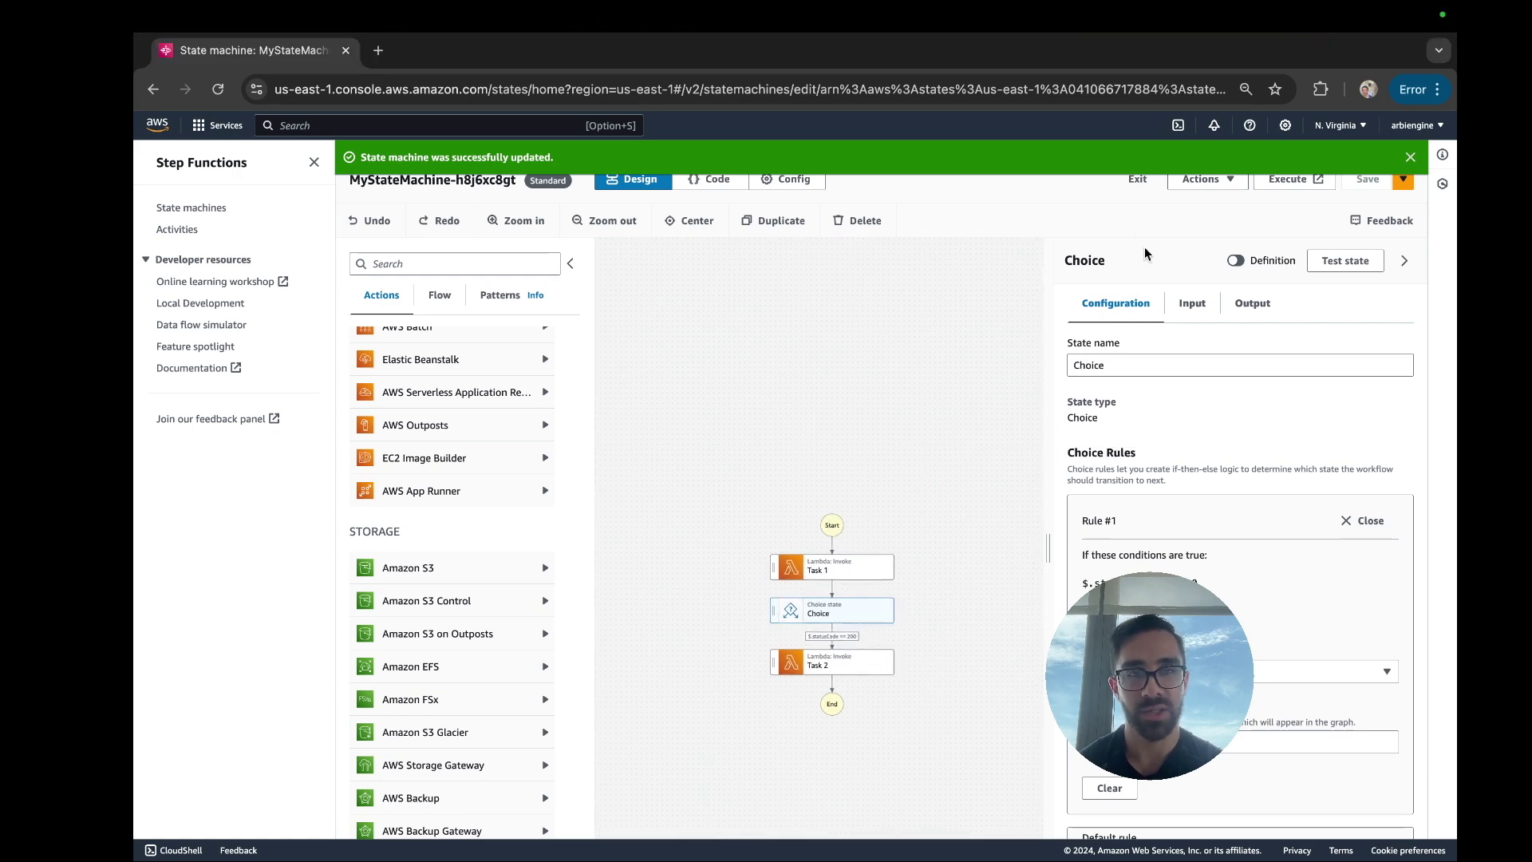
click(1142, 181)
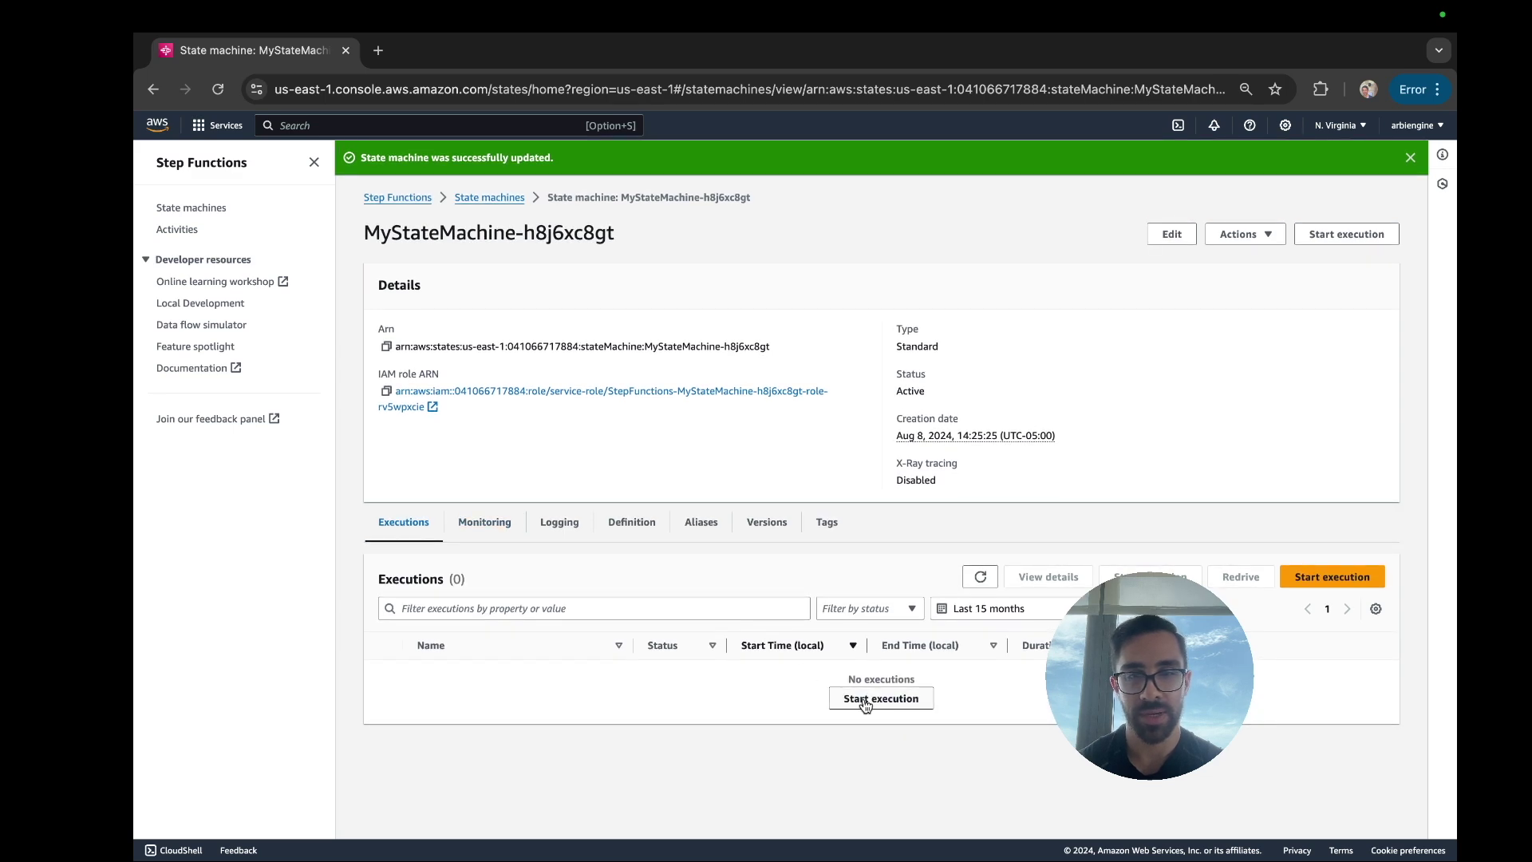
Step: Start an execution of the state machine without input and inspect the Choice step's details in the execution graph
click(891, 698)
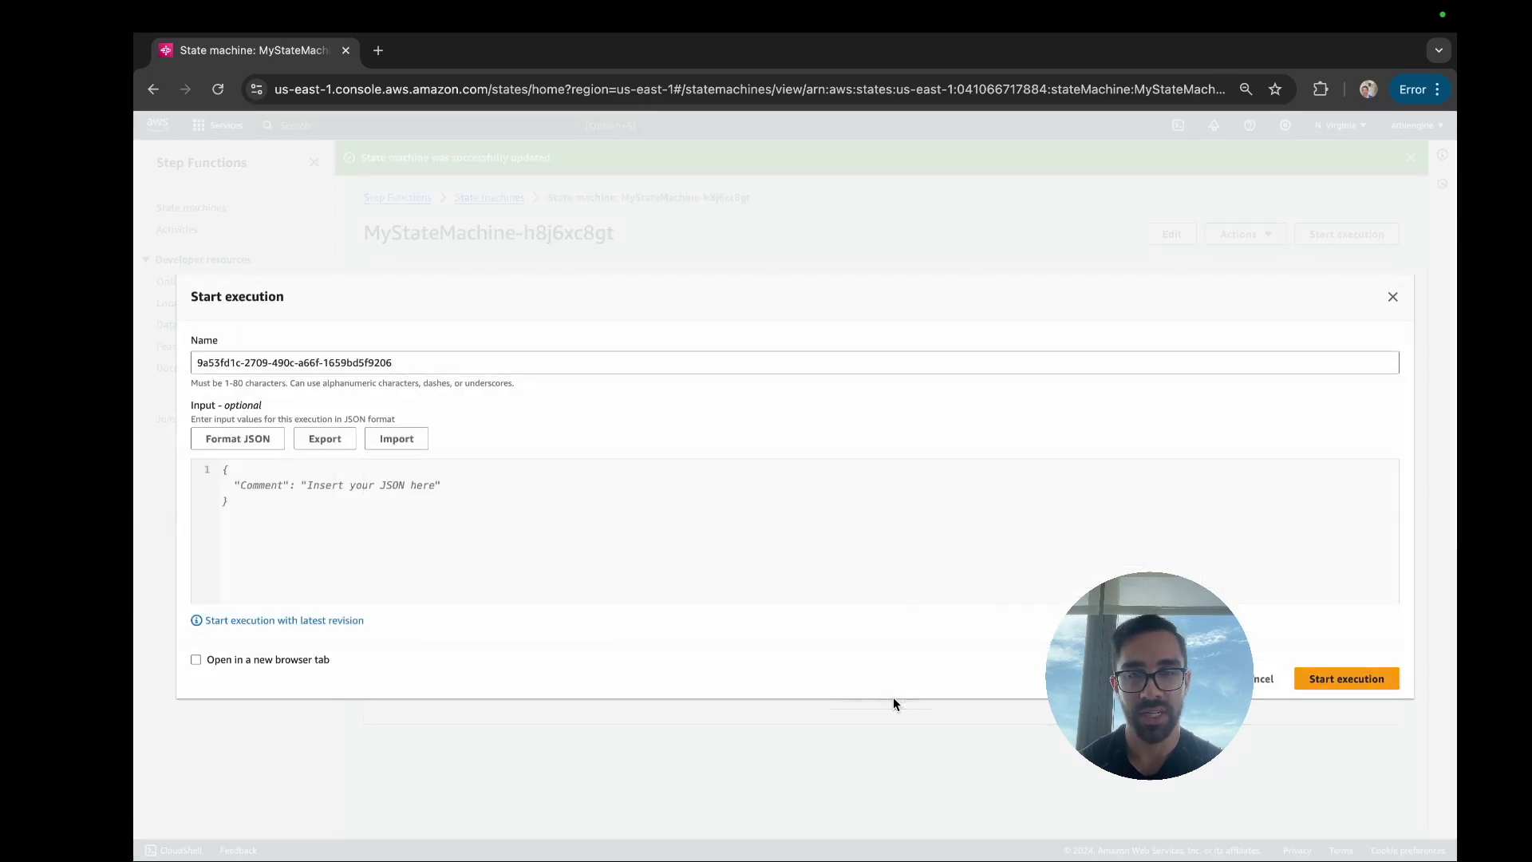
click(1349, 678)
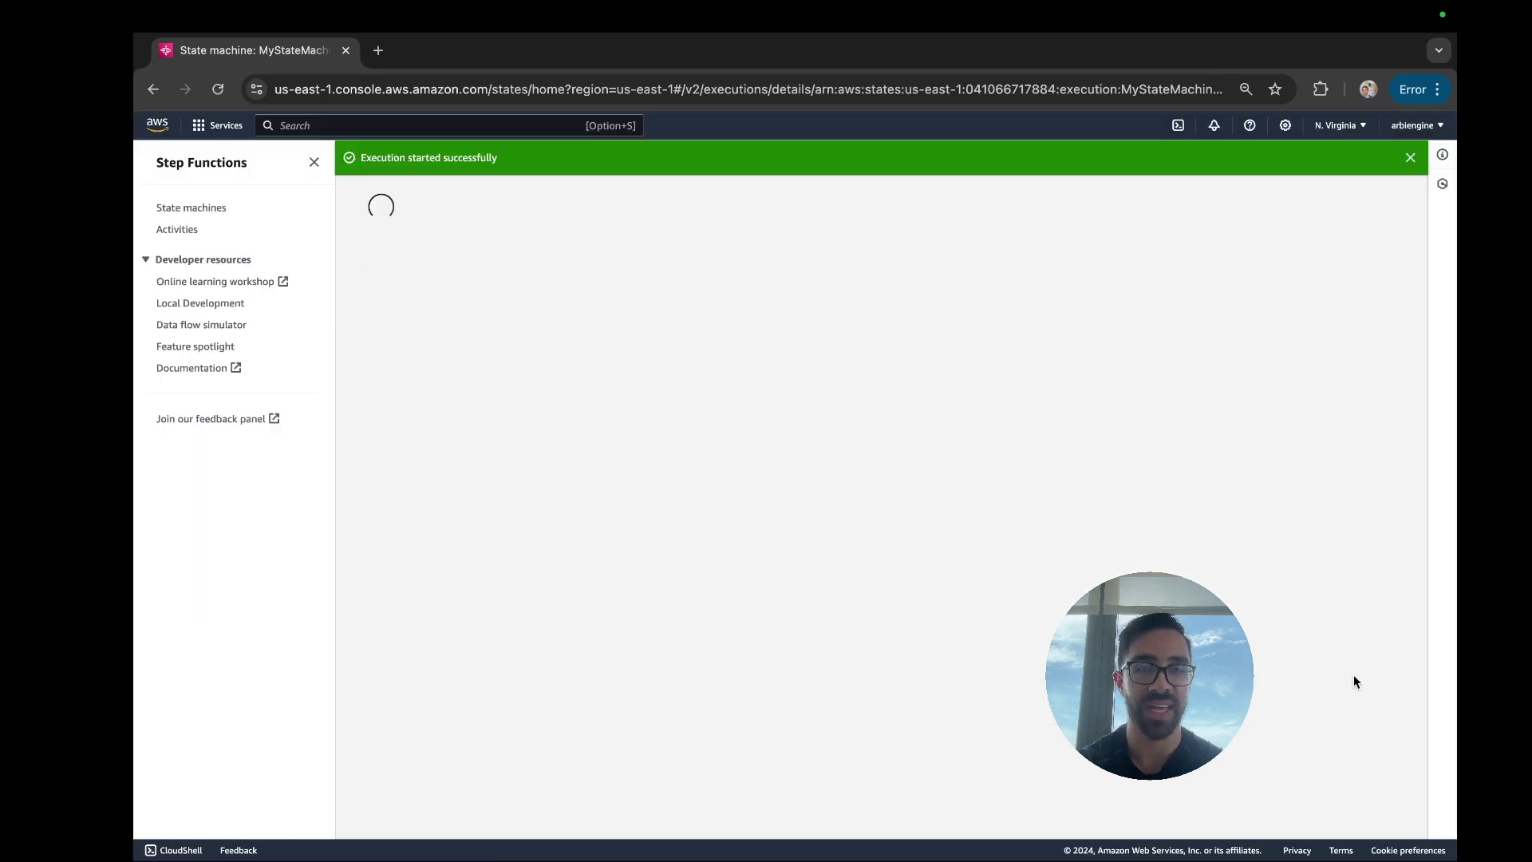
scroll(1316, 668, down, 2)
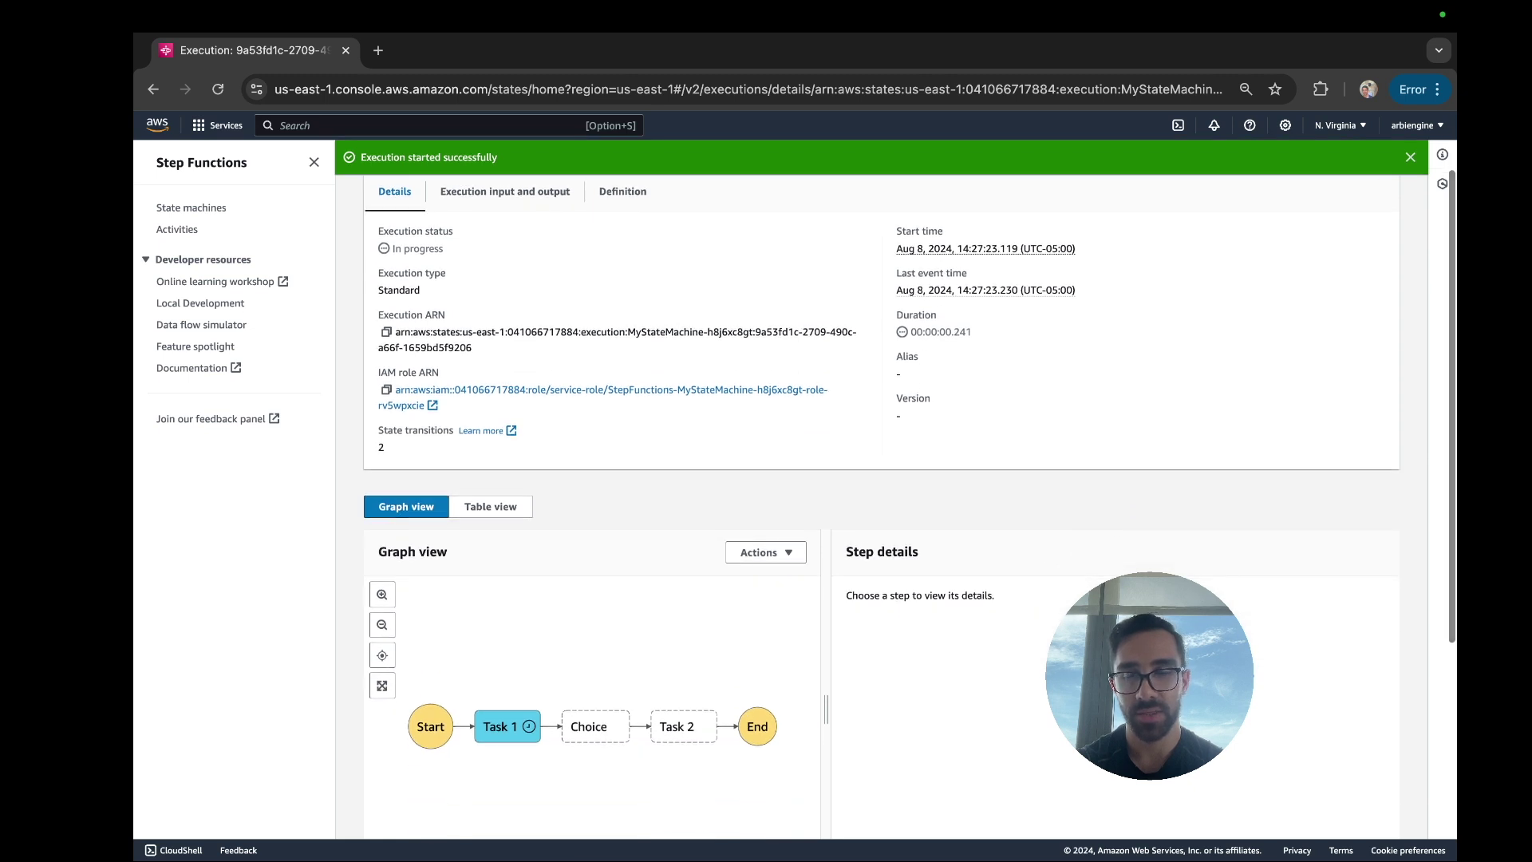
scroll(493, 691, down, 1)
scroll(519, 658, down, 1)
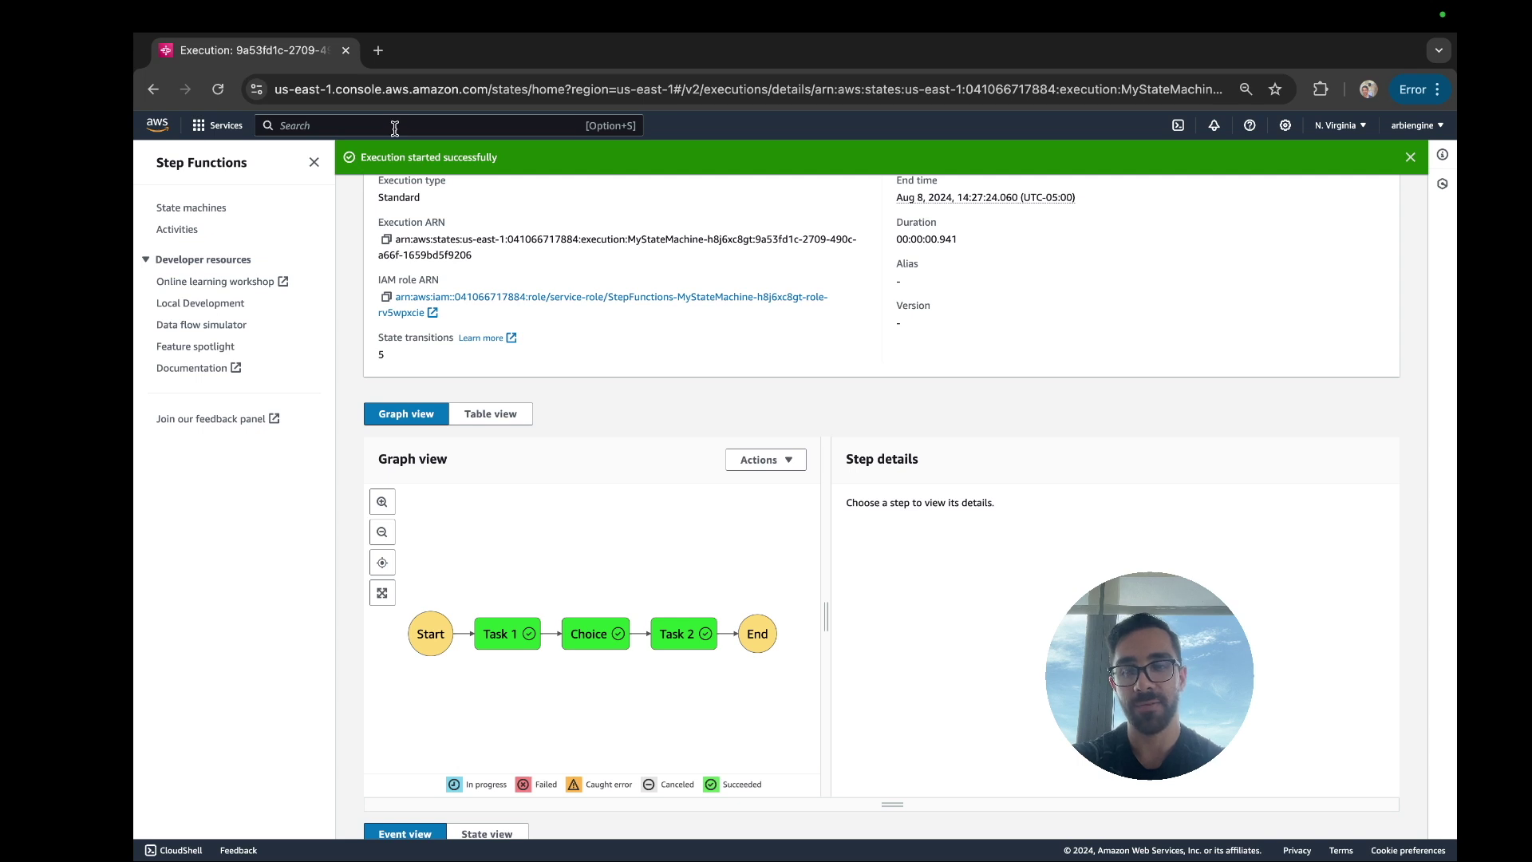
click(591, 636)
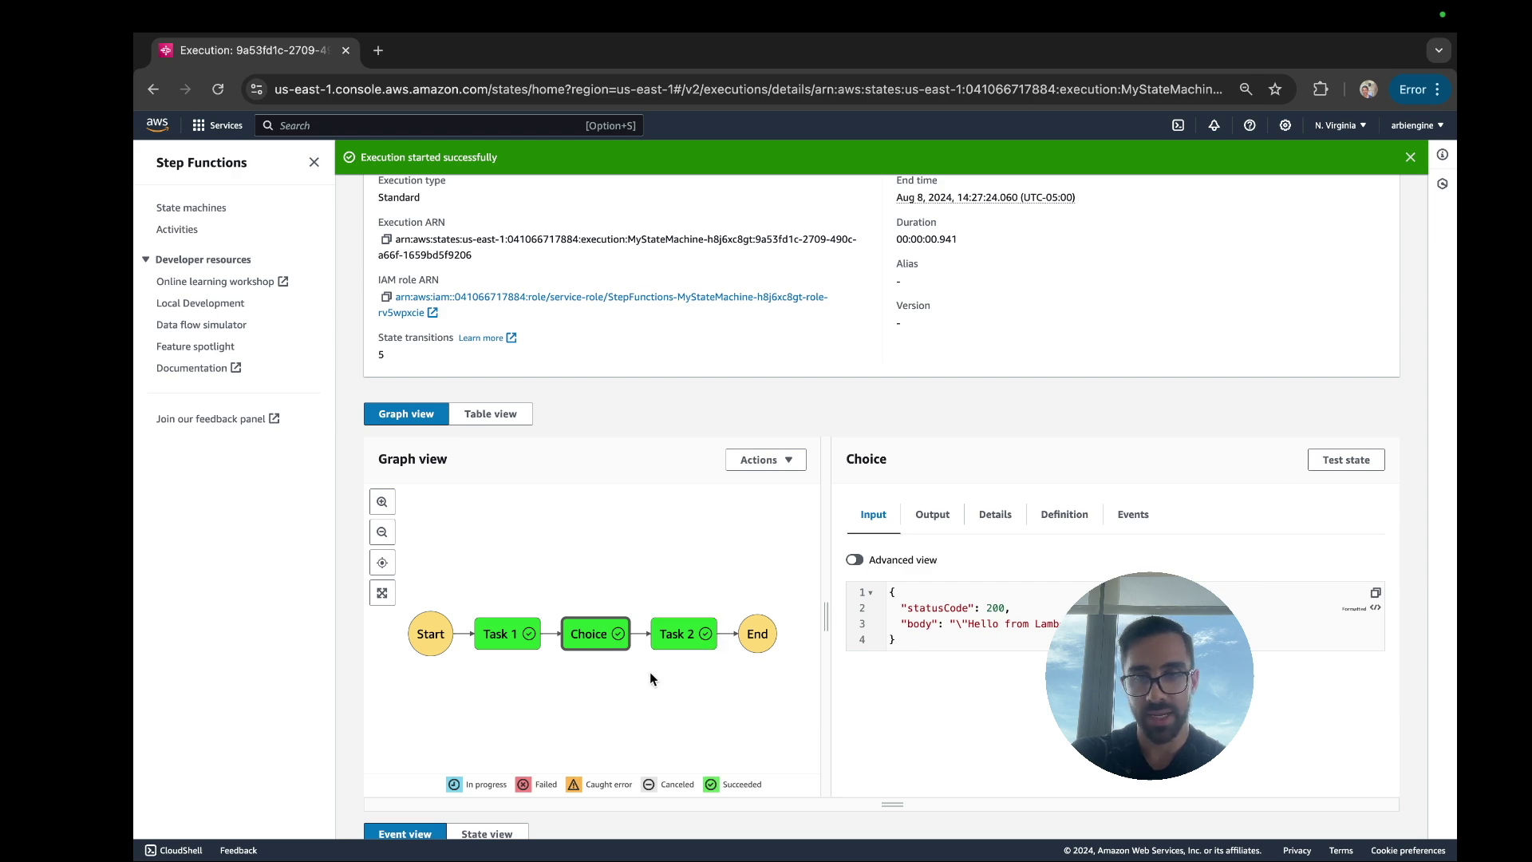
Step: Reopen the state machine for editing, set the Choice state's Rule #1 comparison value to 201, and save the condition
scroll(606, 646, up, 3)
click(1350, 235)
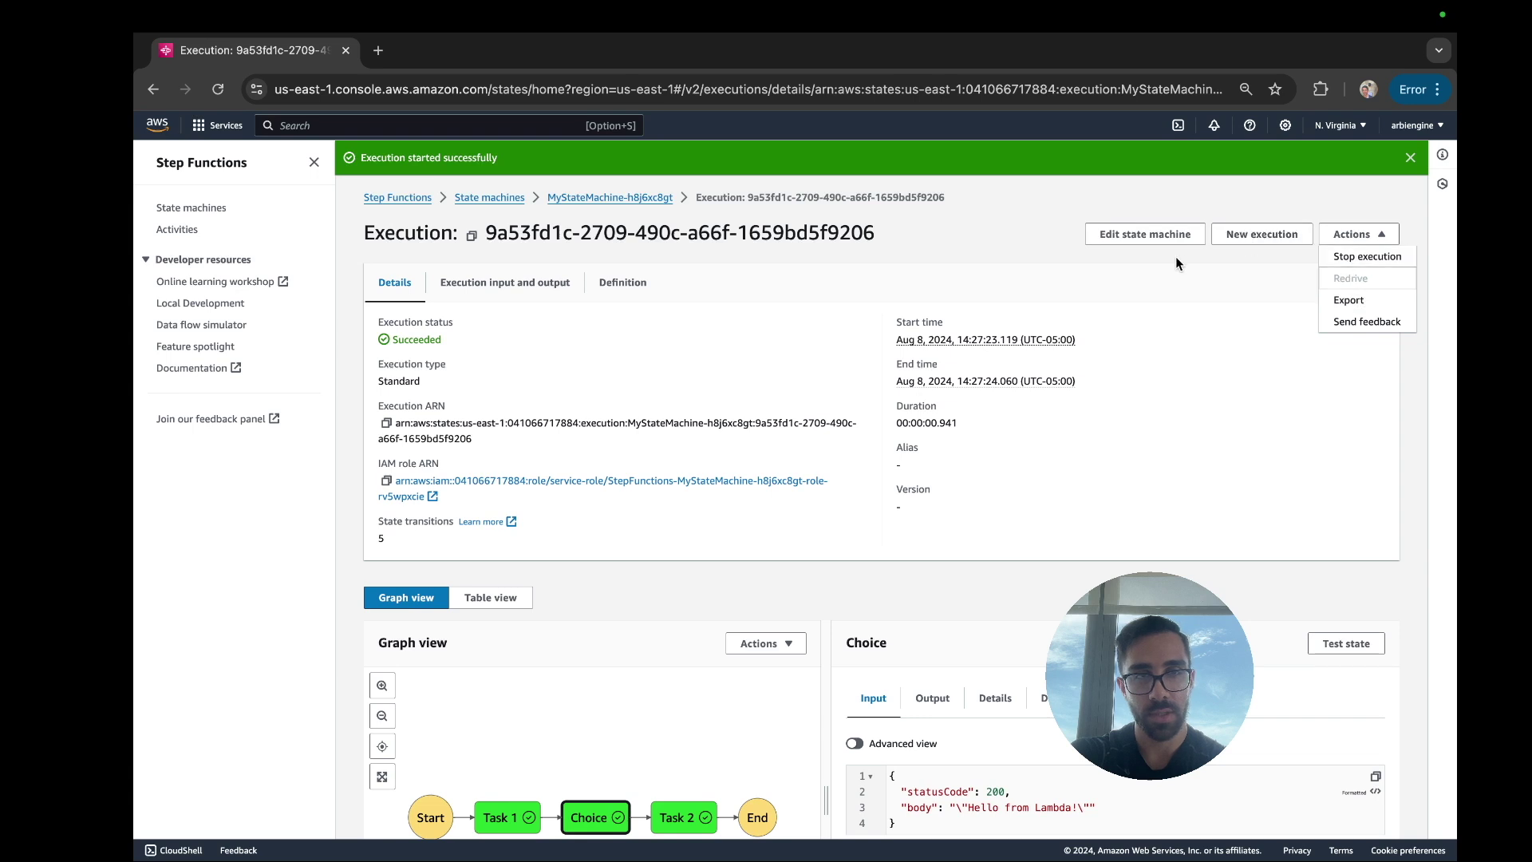
click(1149, 235)
click(818, 562)
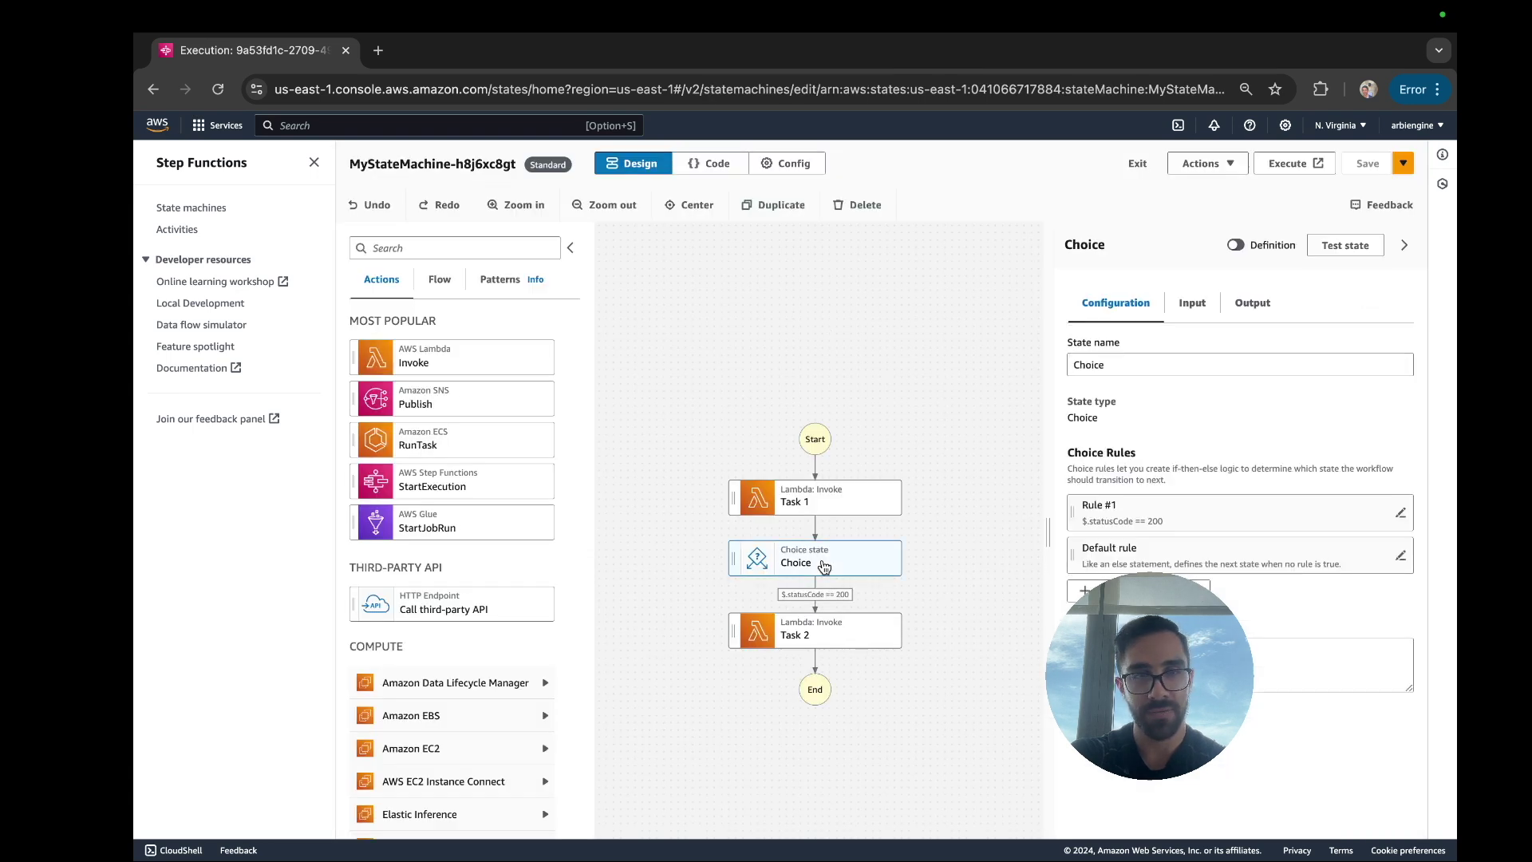
click(1402, 509)
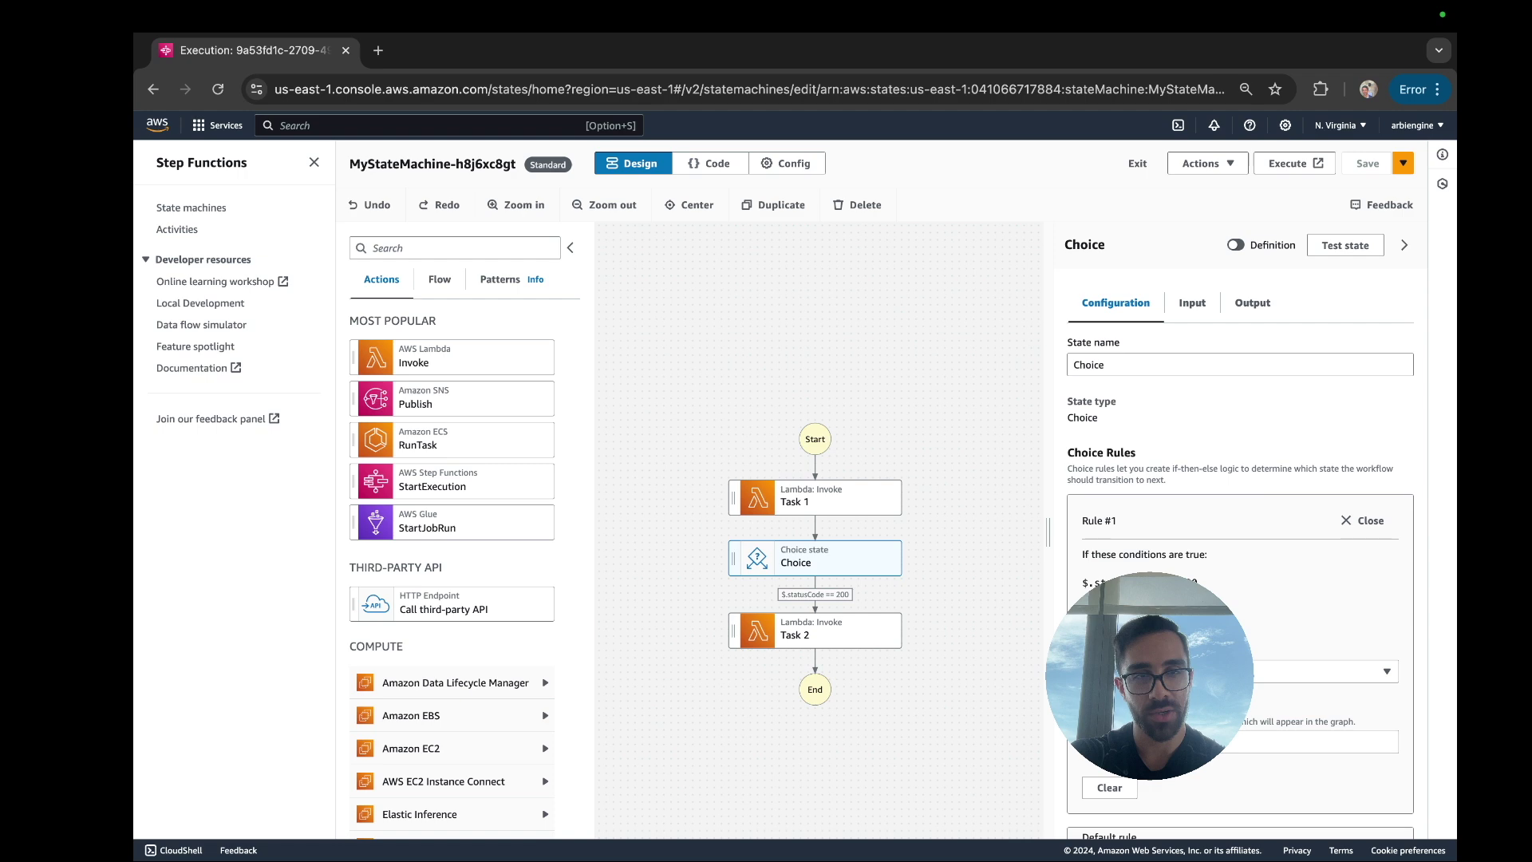
click(1117, 619)
click(774, 537)
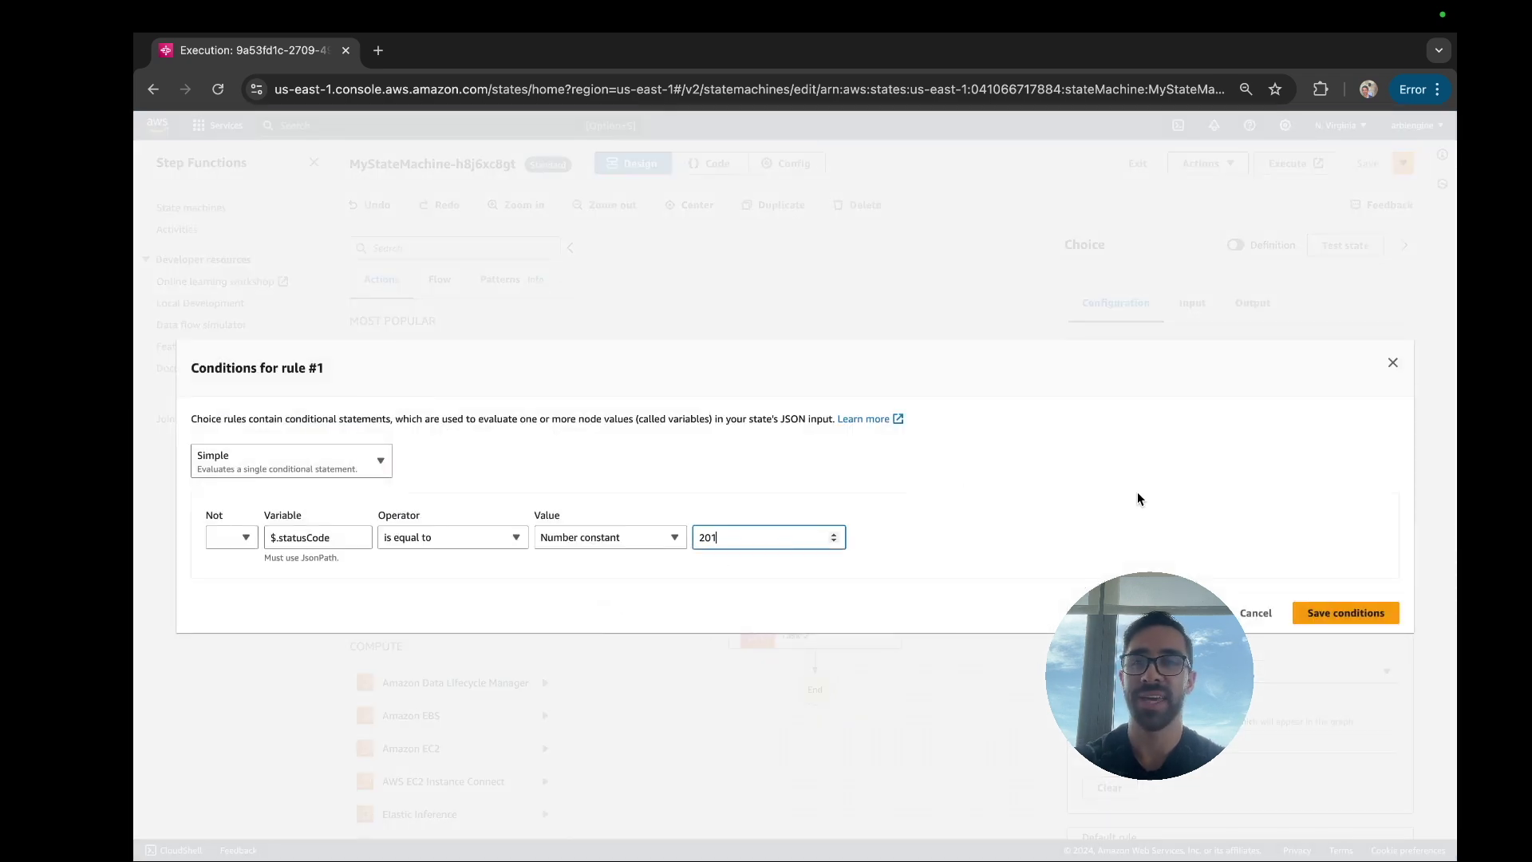
click(1332, 614)
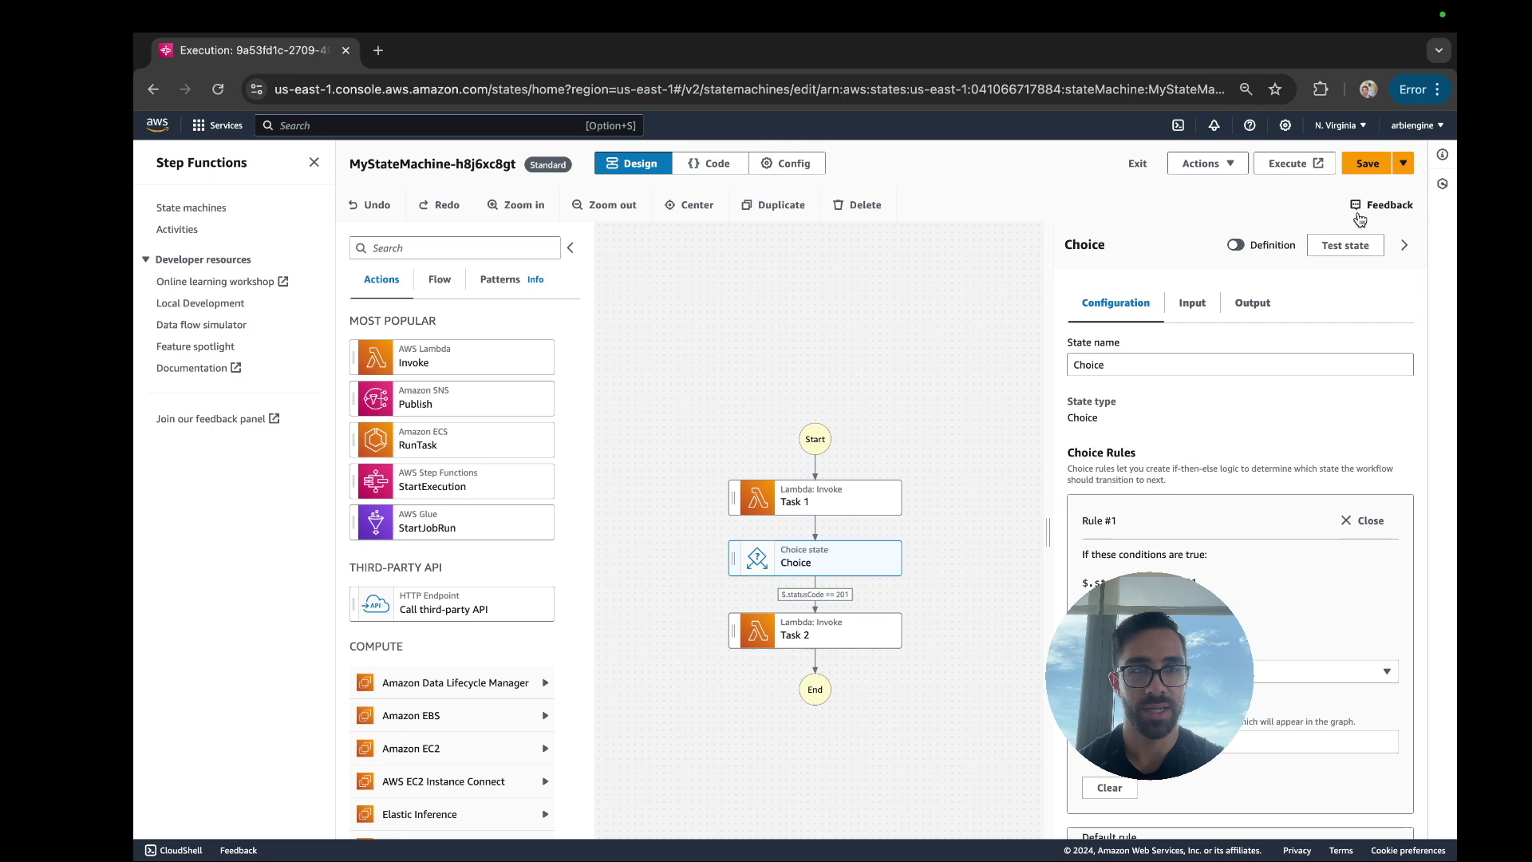
Step: Save the updated state machine and start a new execution of it without any input
click(1362, 162)
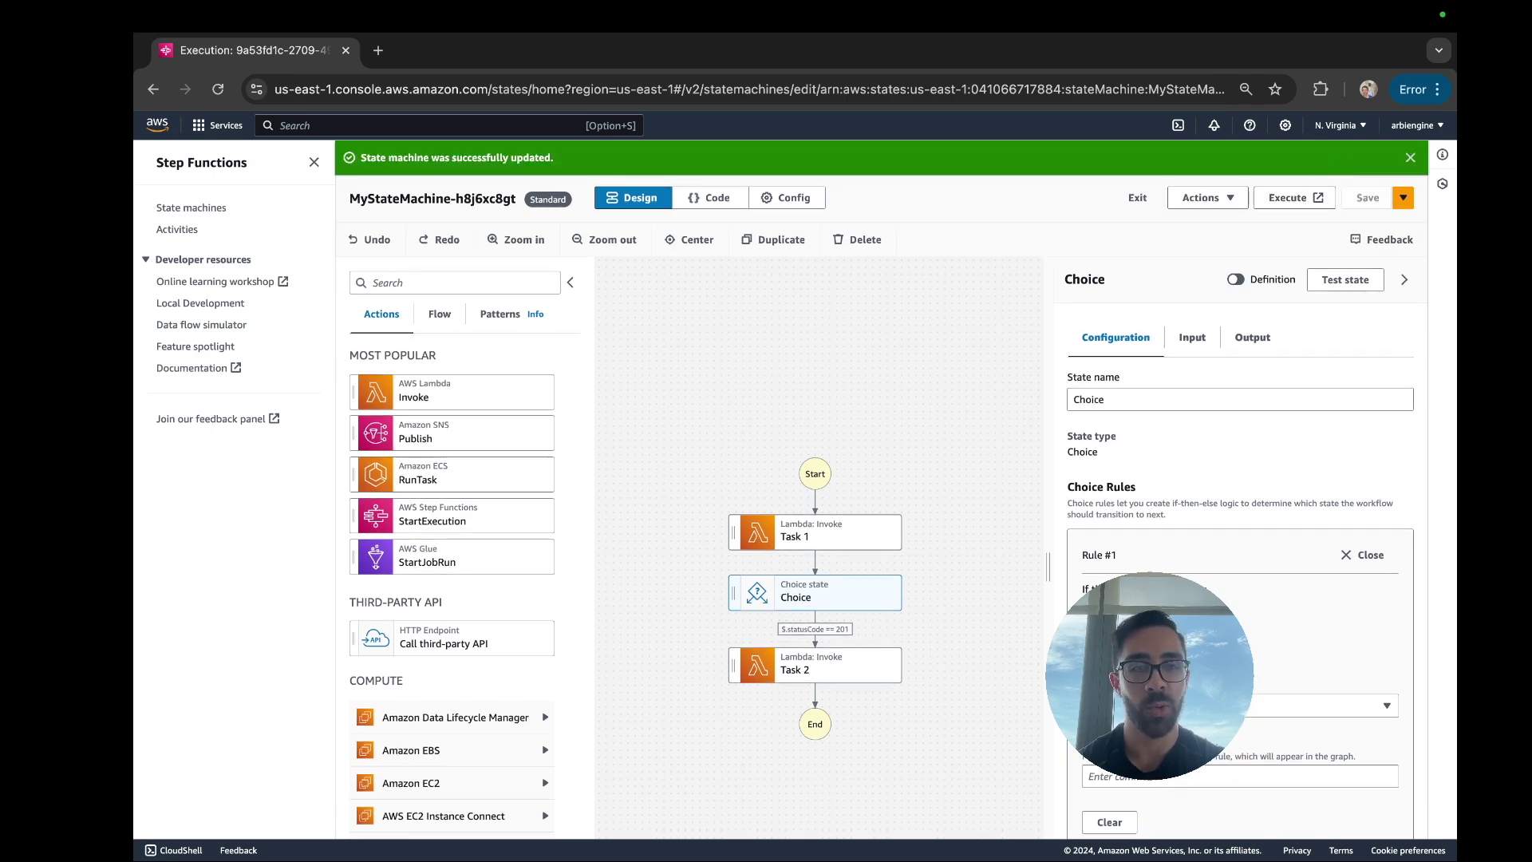
click(1307, 203)
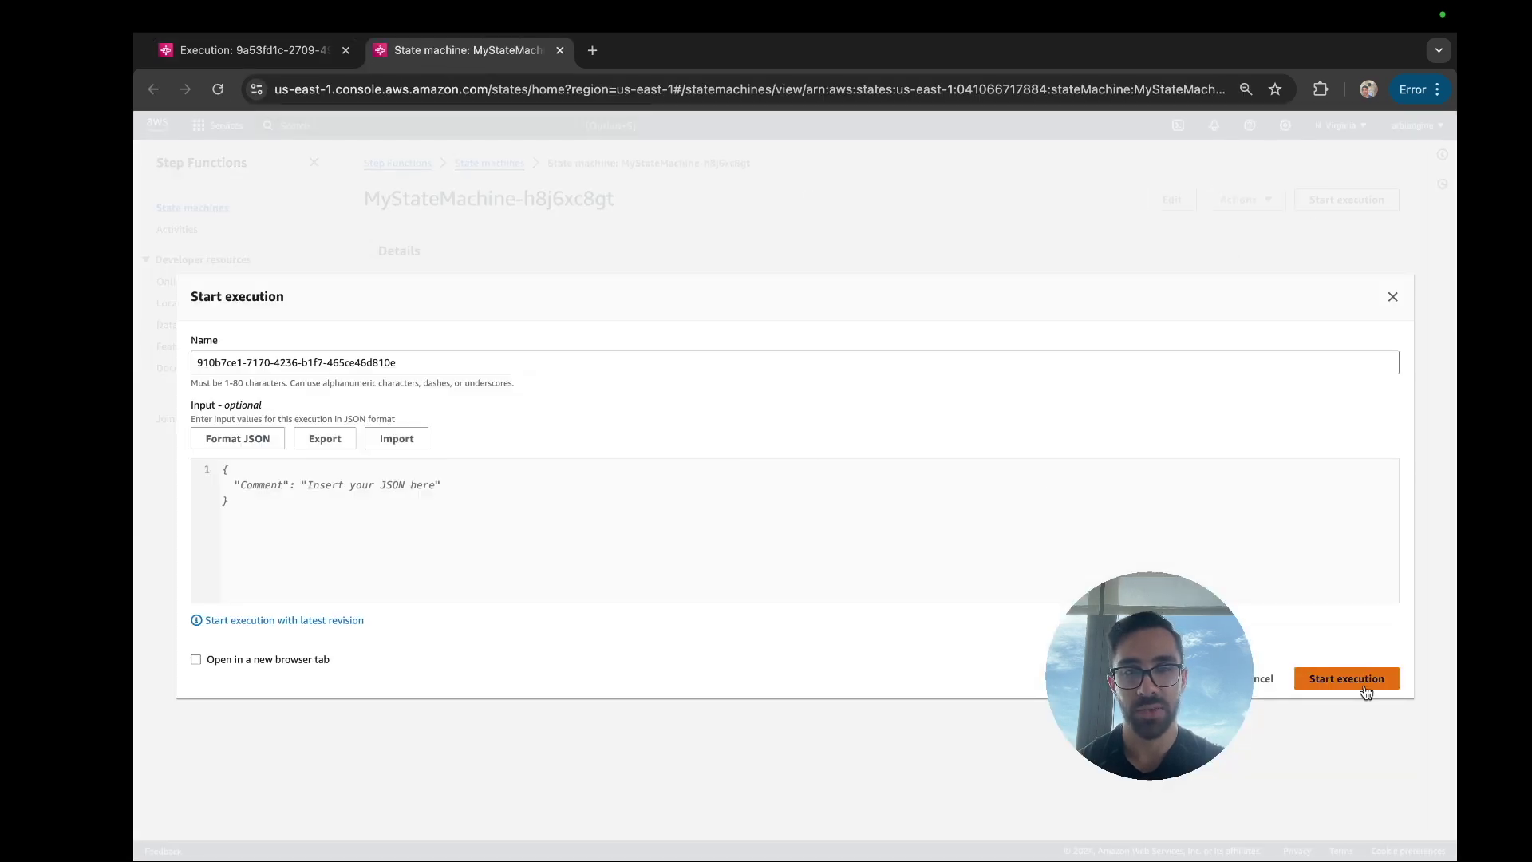
click(1363, 681)
Step: Inspect the new execution's graph and expand the cause of the Choice step's runtime error
scroll(1046, 630, down, 1)
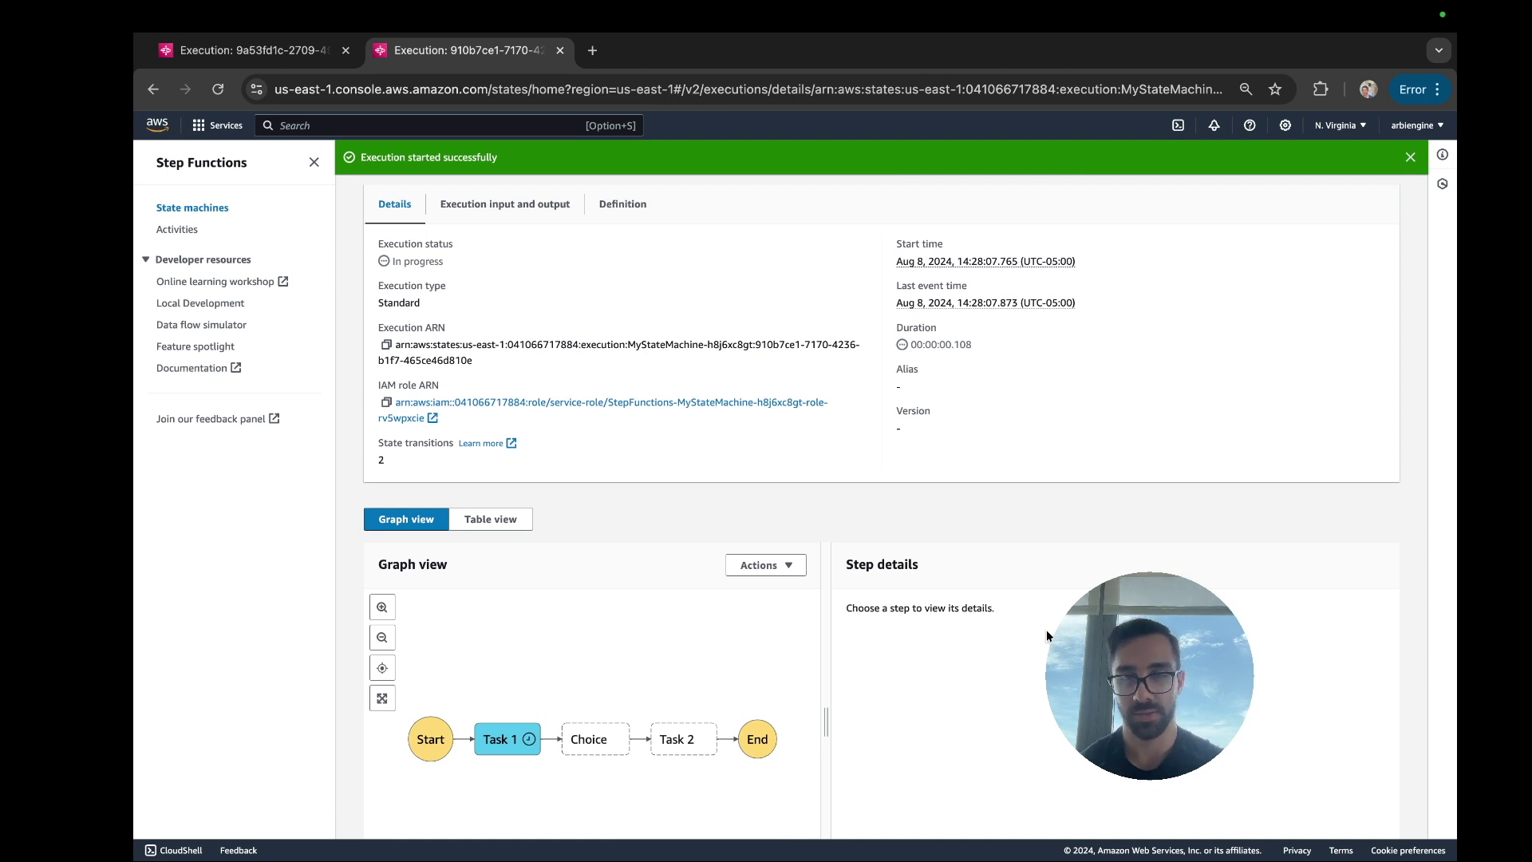
scroll(1046, 630, down, 1)
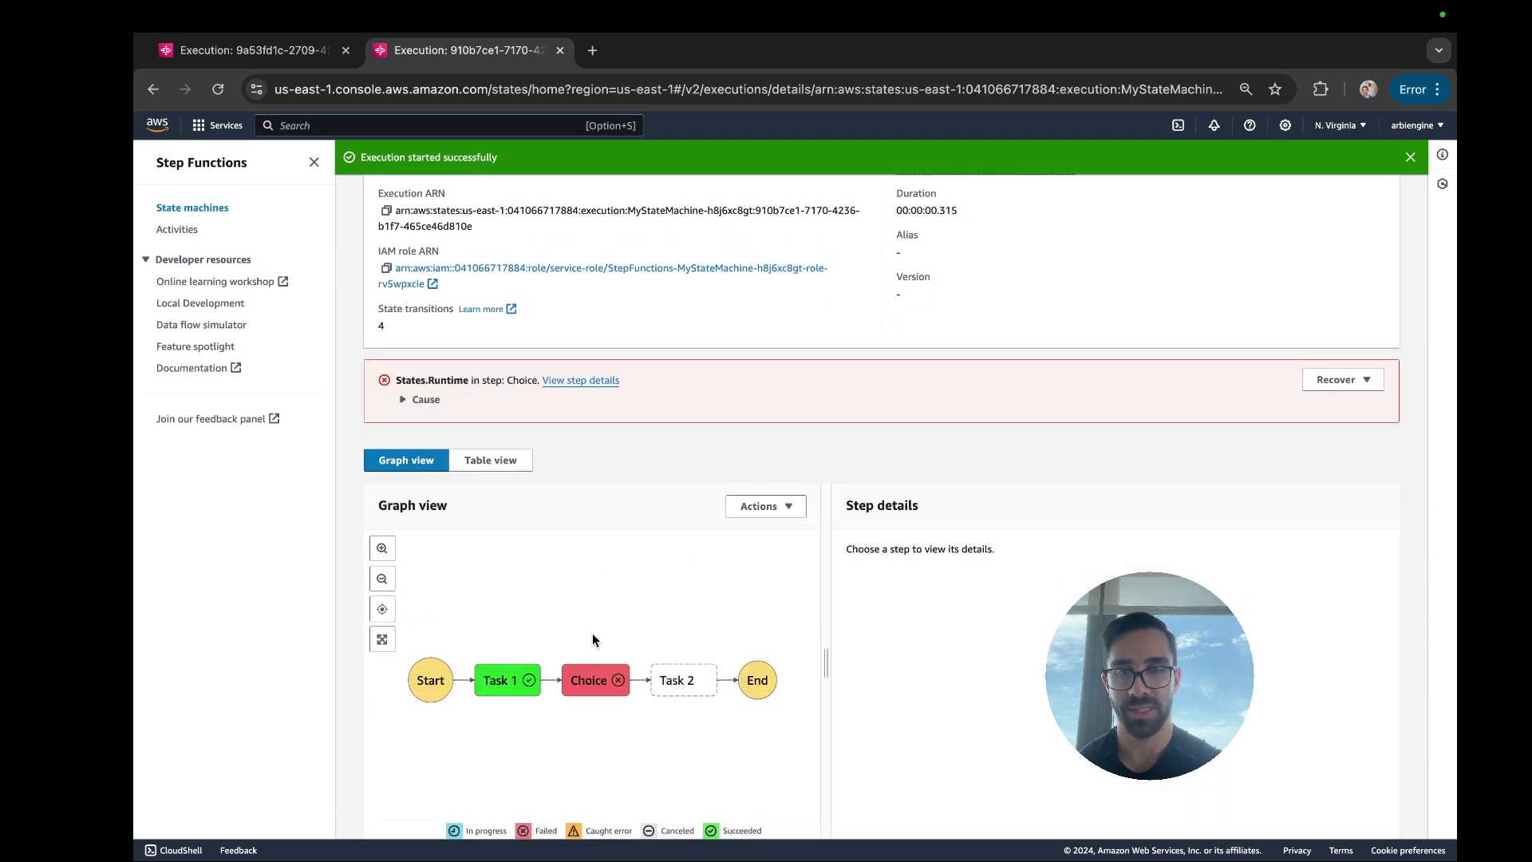
click(408, 401)
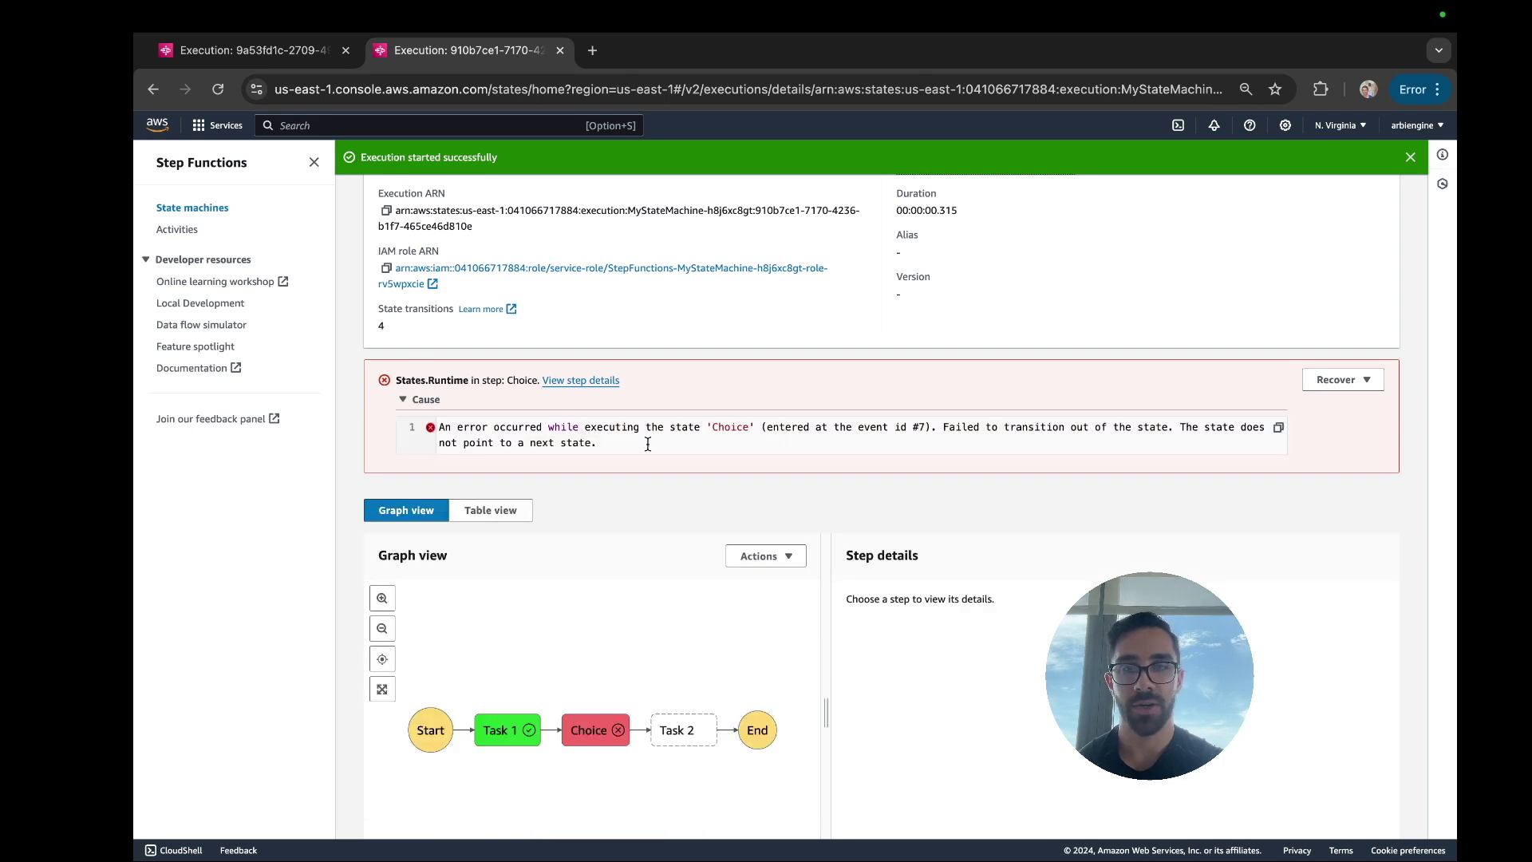
scroll(753, 402, down, 1)
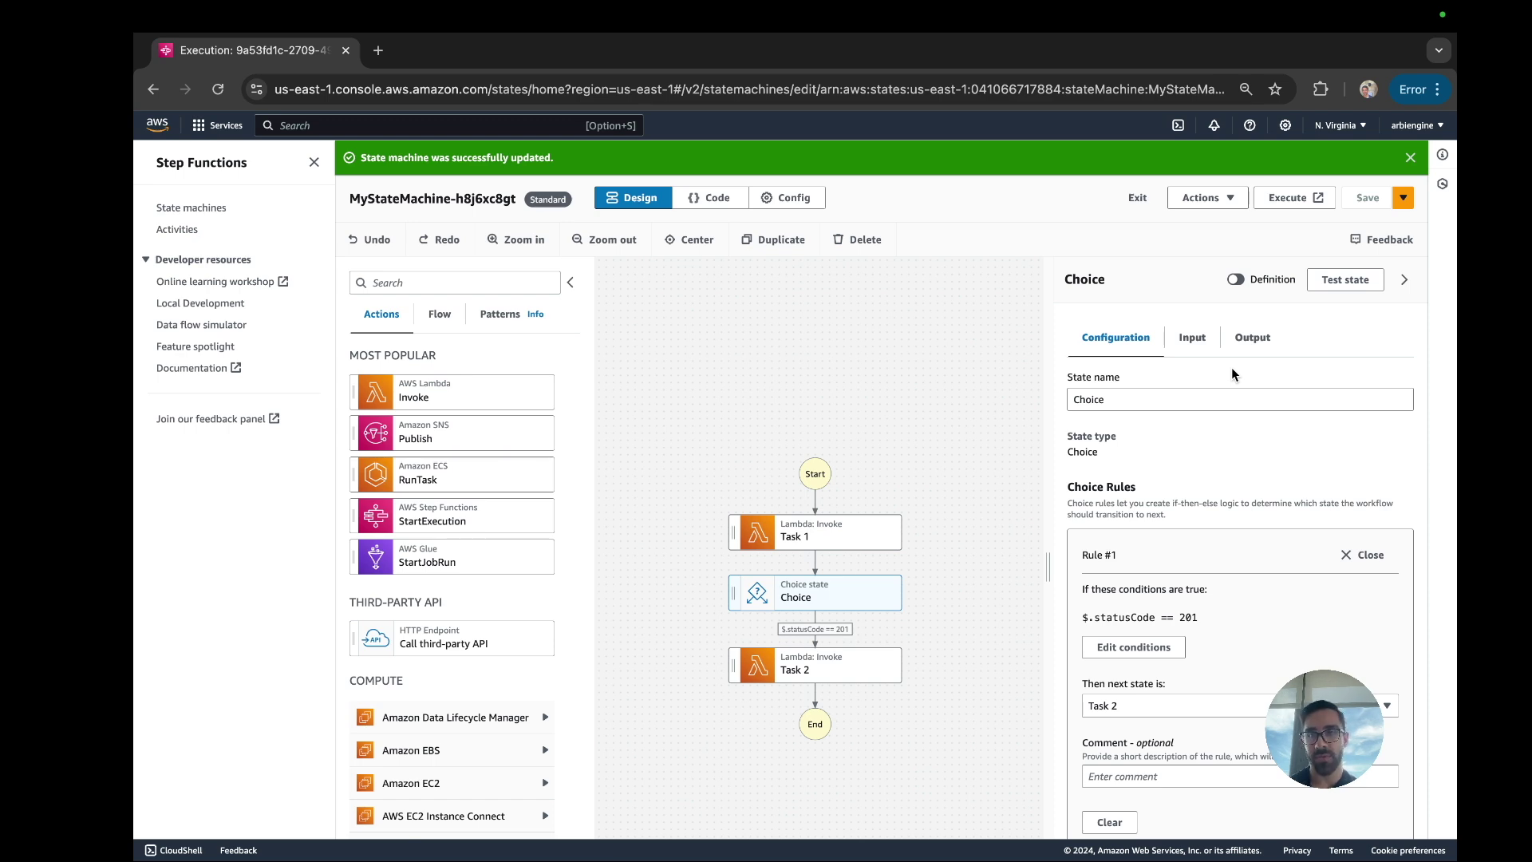
Step: Search the AWS console for "cloud wat" and open the CloudWatch service
text(clou)
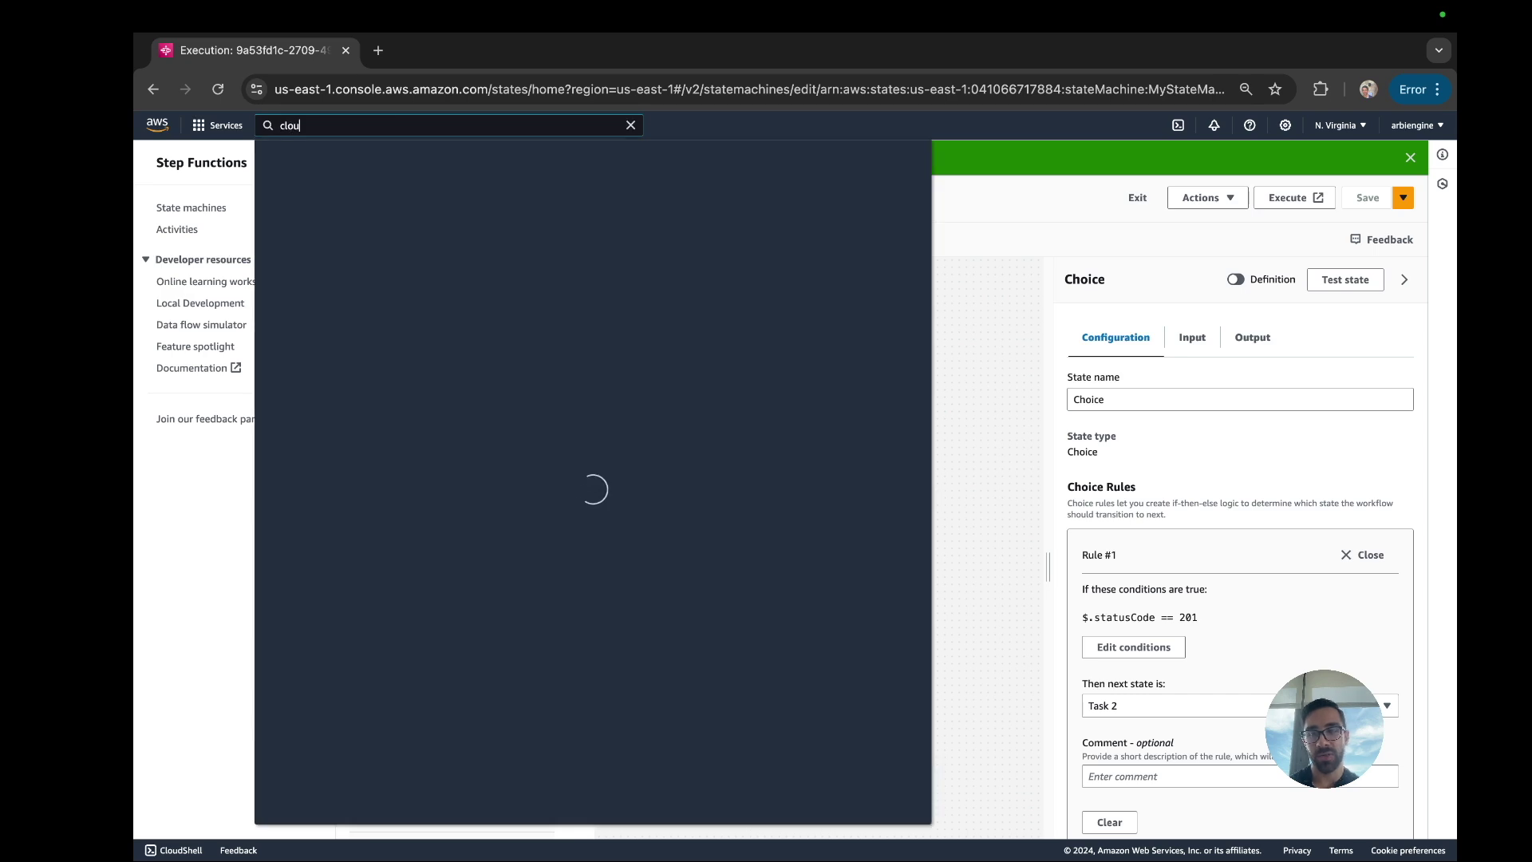
text(d w)
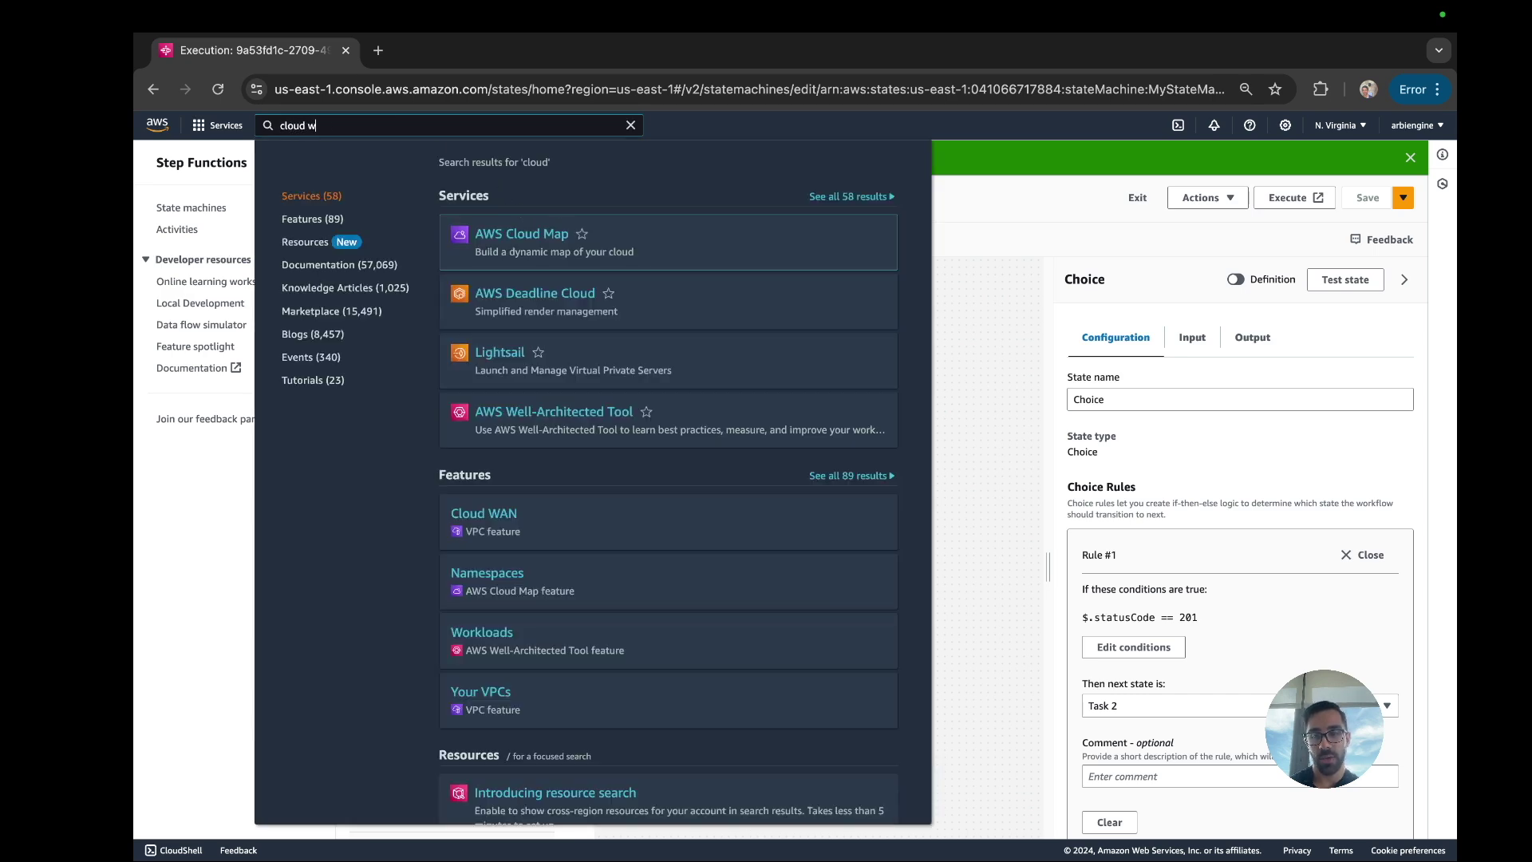
text(at)
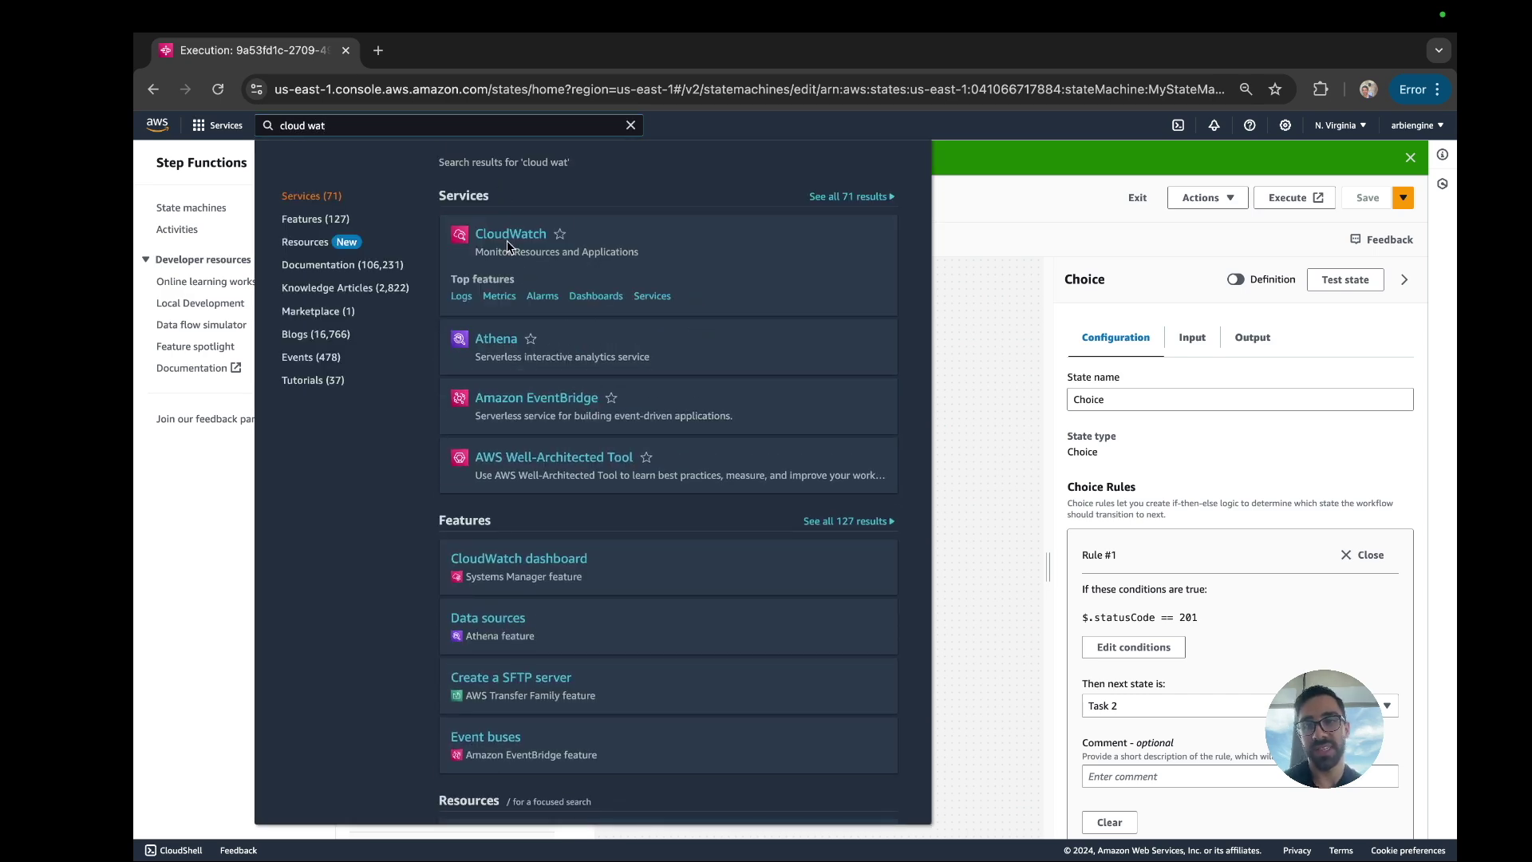
click(509, 241)
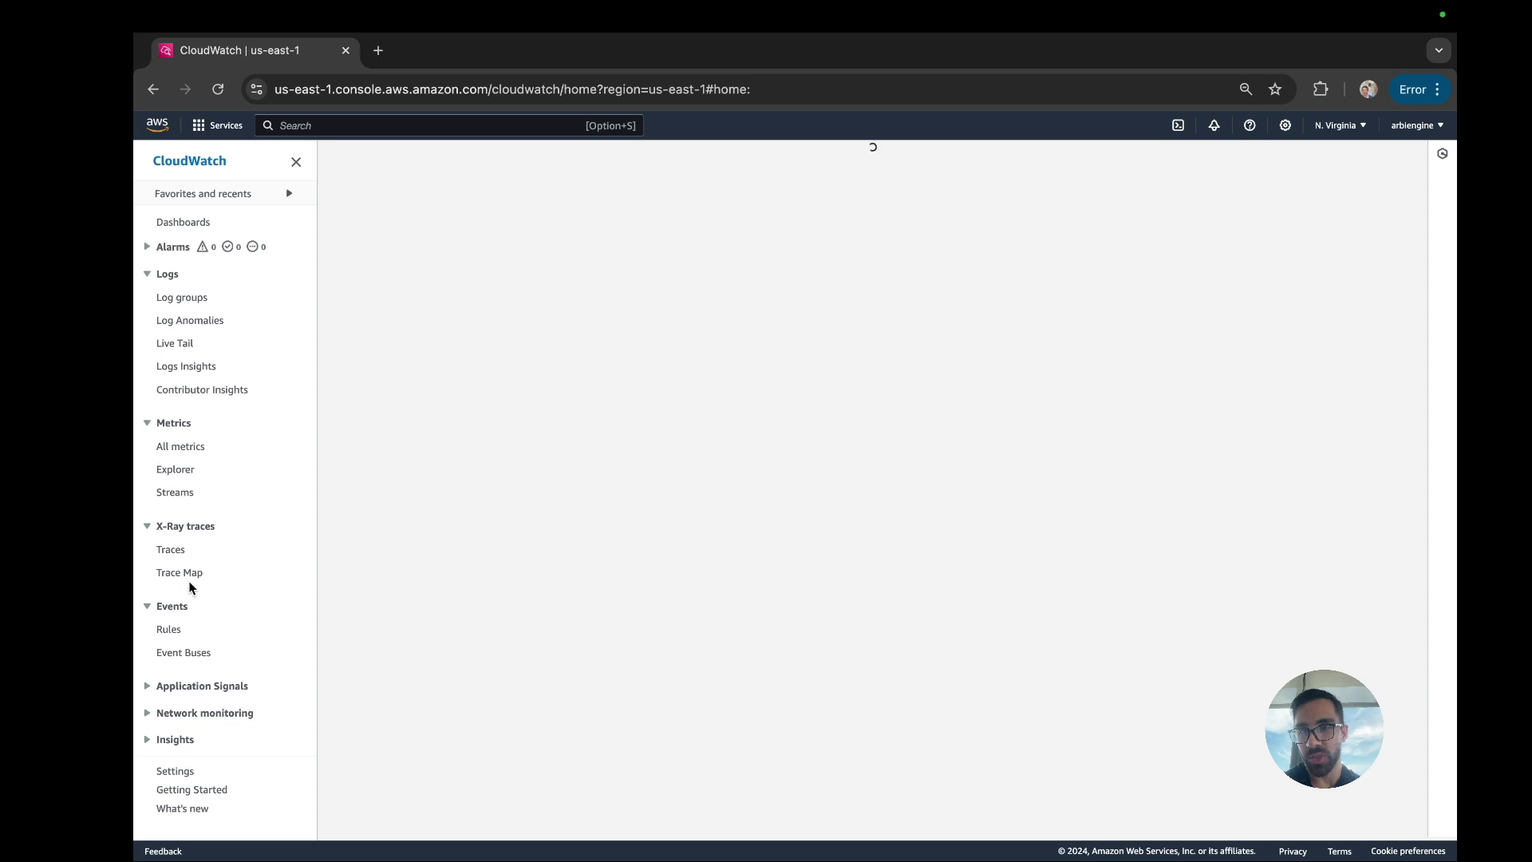
Step: Go through the event rules to the EventBridge Scheduler schedules and start creating a new schedule
click(171, 628)
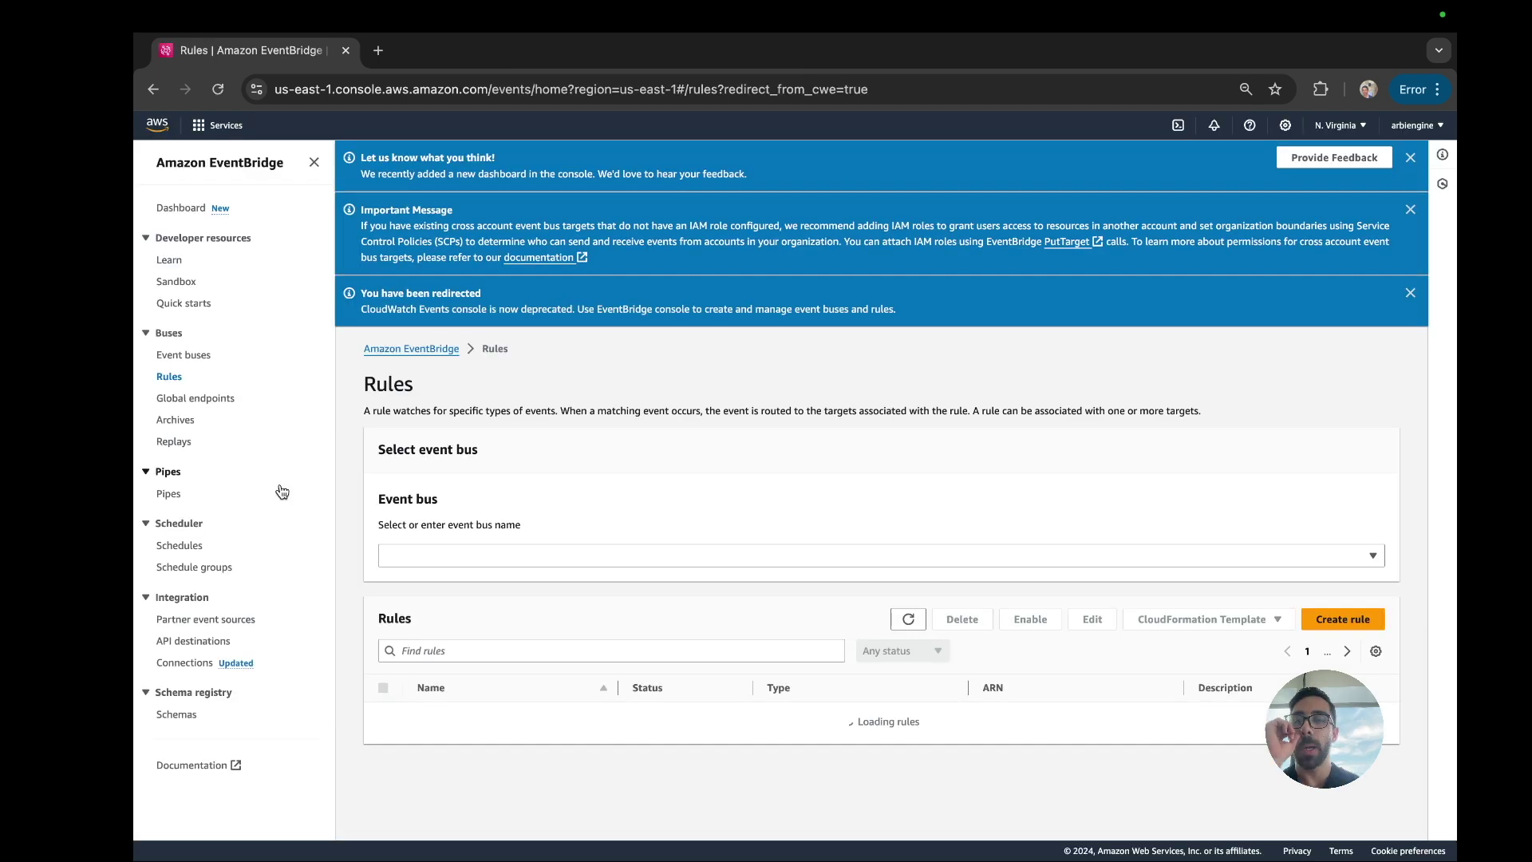
click(180, 545)
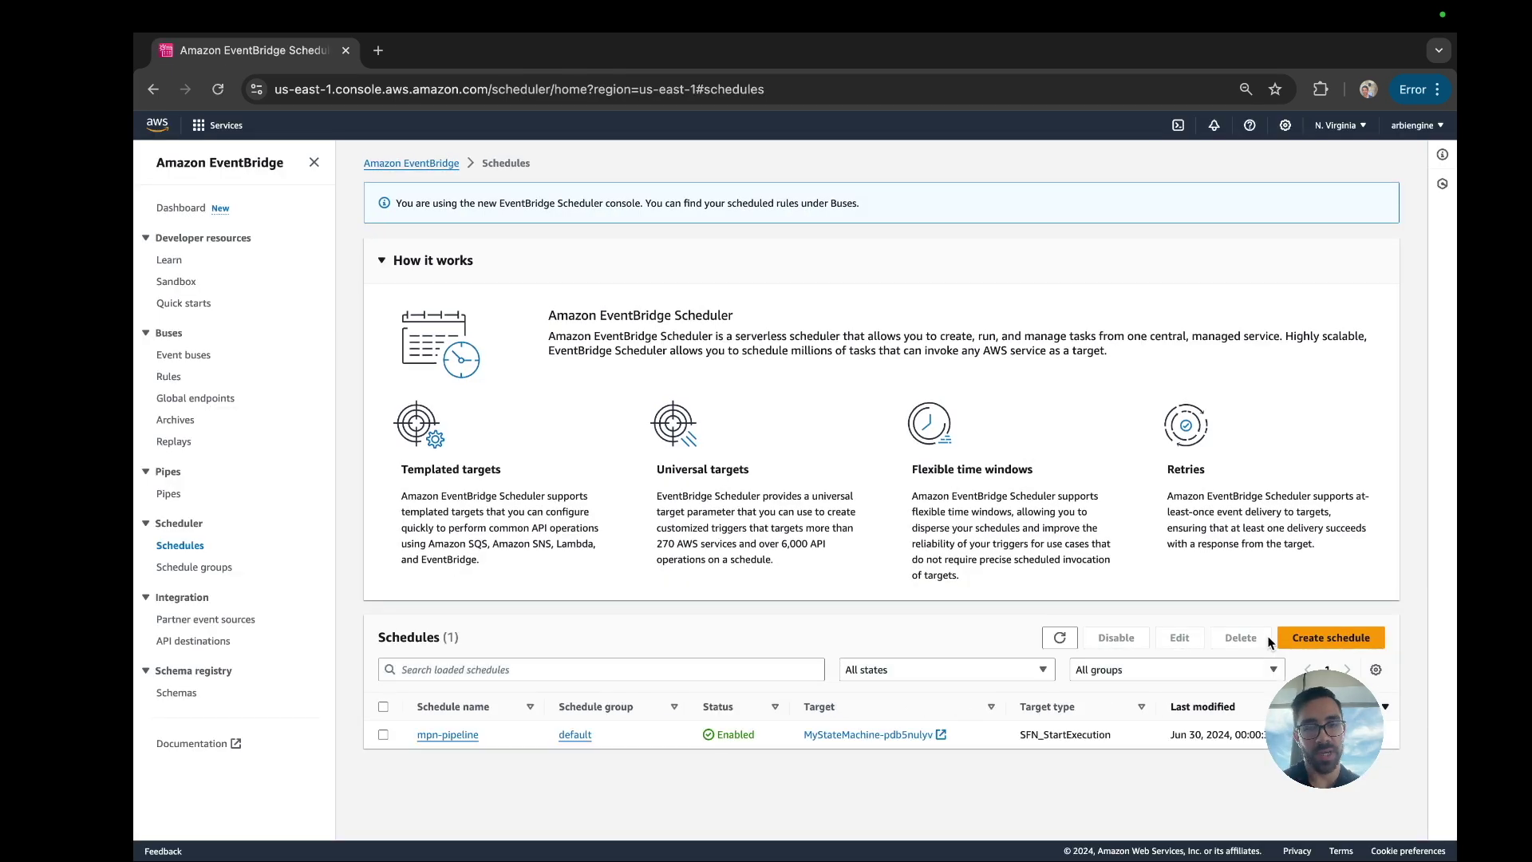
click(1300, 636)
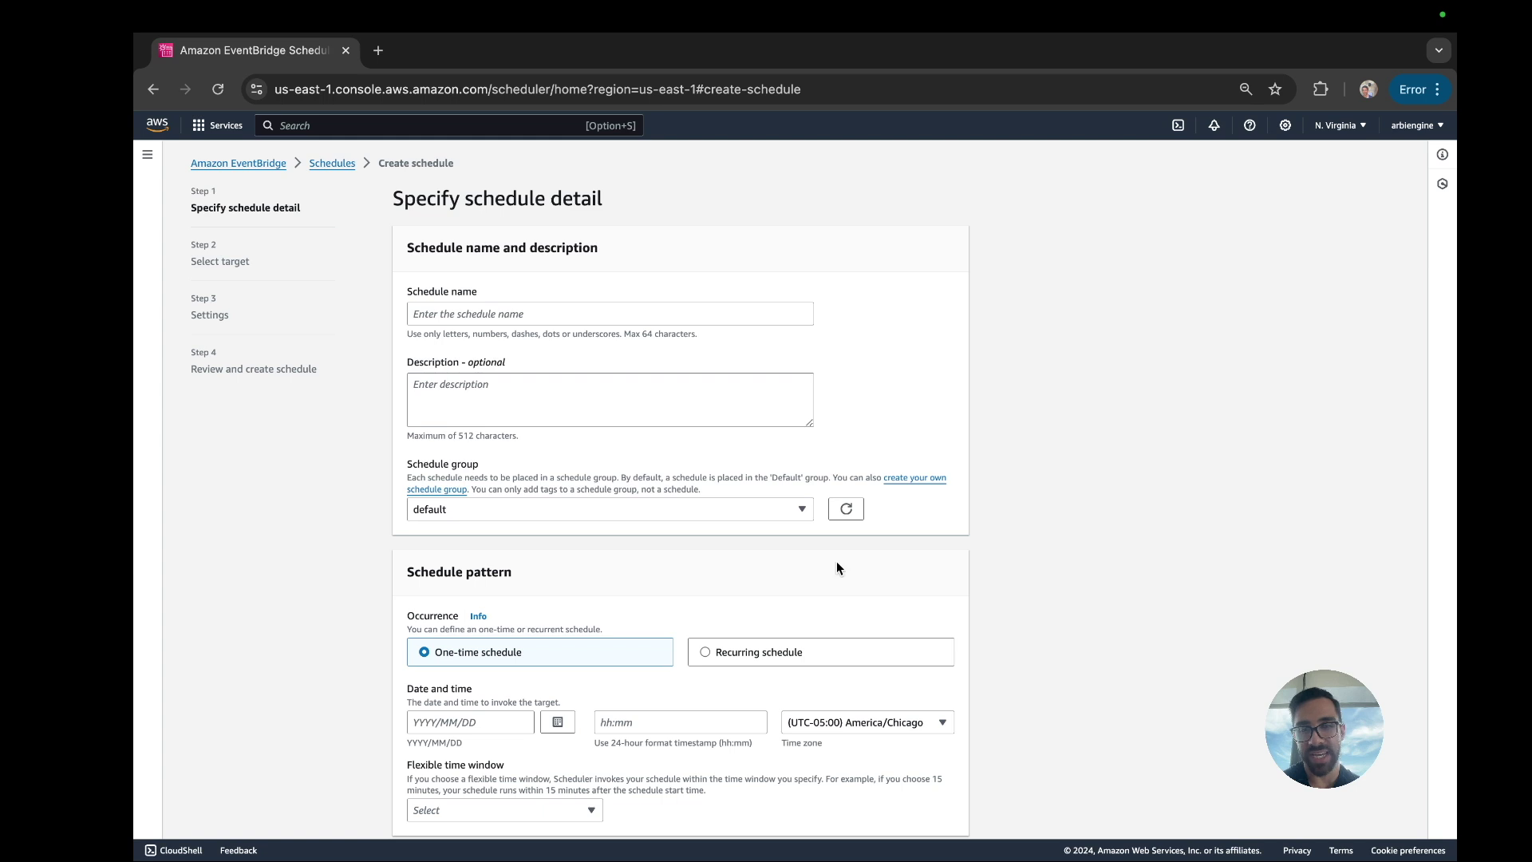
Step: Name the schedule yttestschedule and make its occurrence a recurring schedule
click(565, 314)
text(yt)
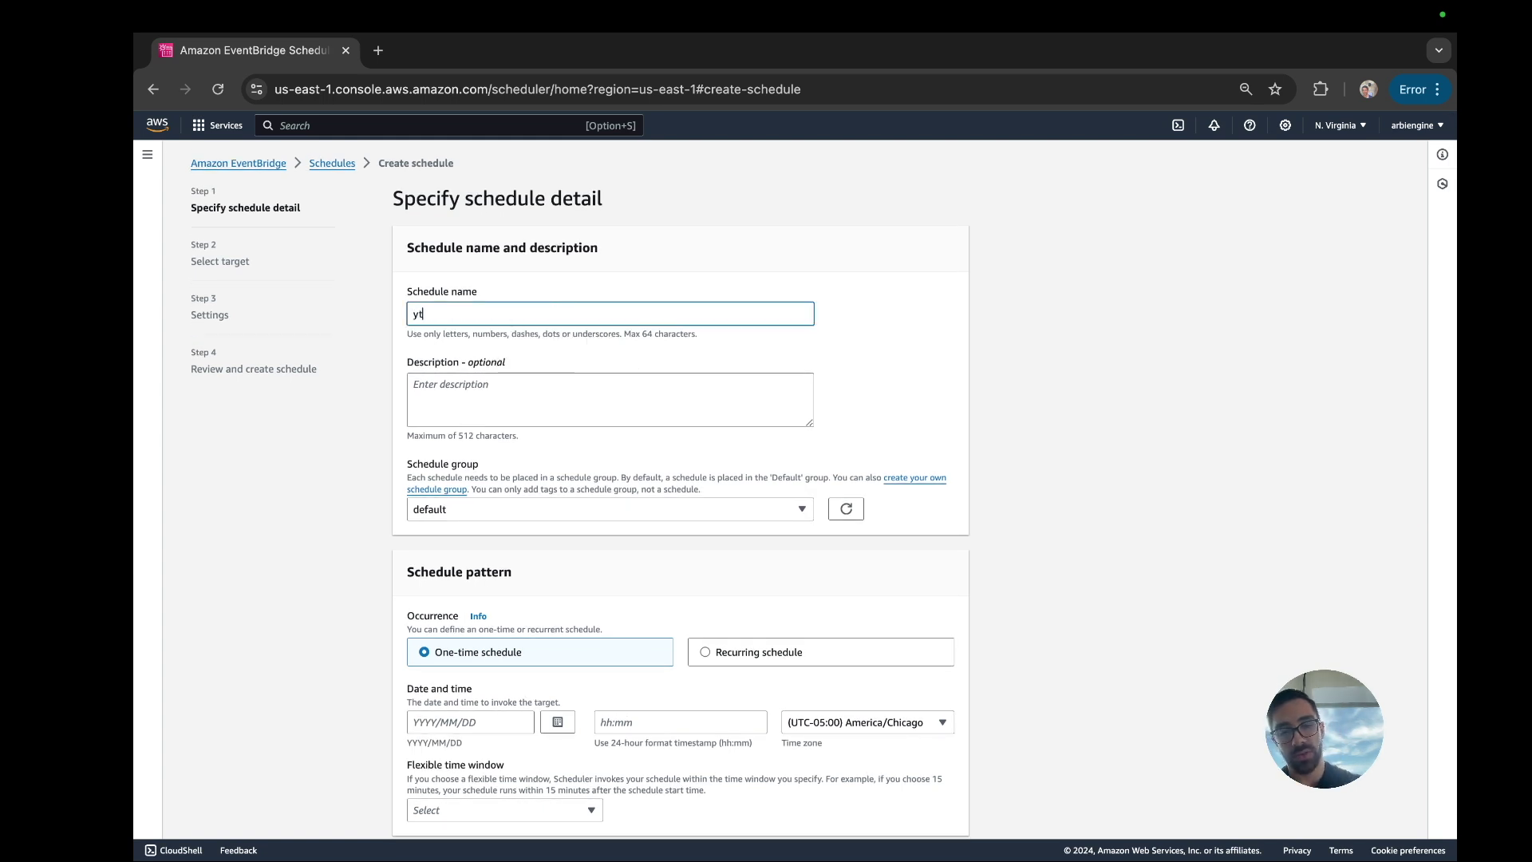
text(-estschedule)
scroll(605, 380, down, 1)
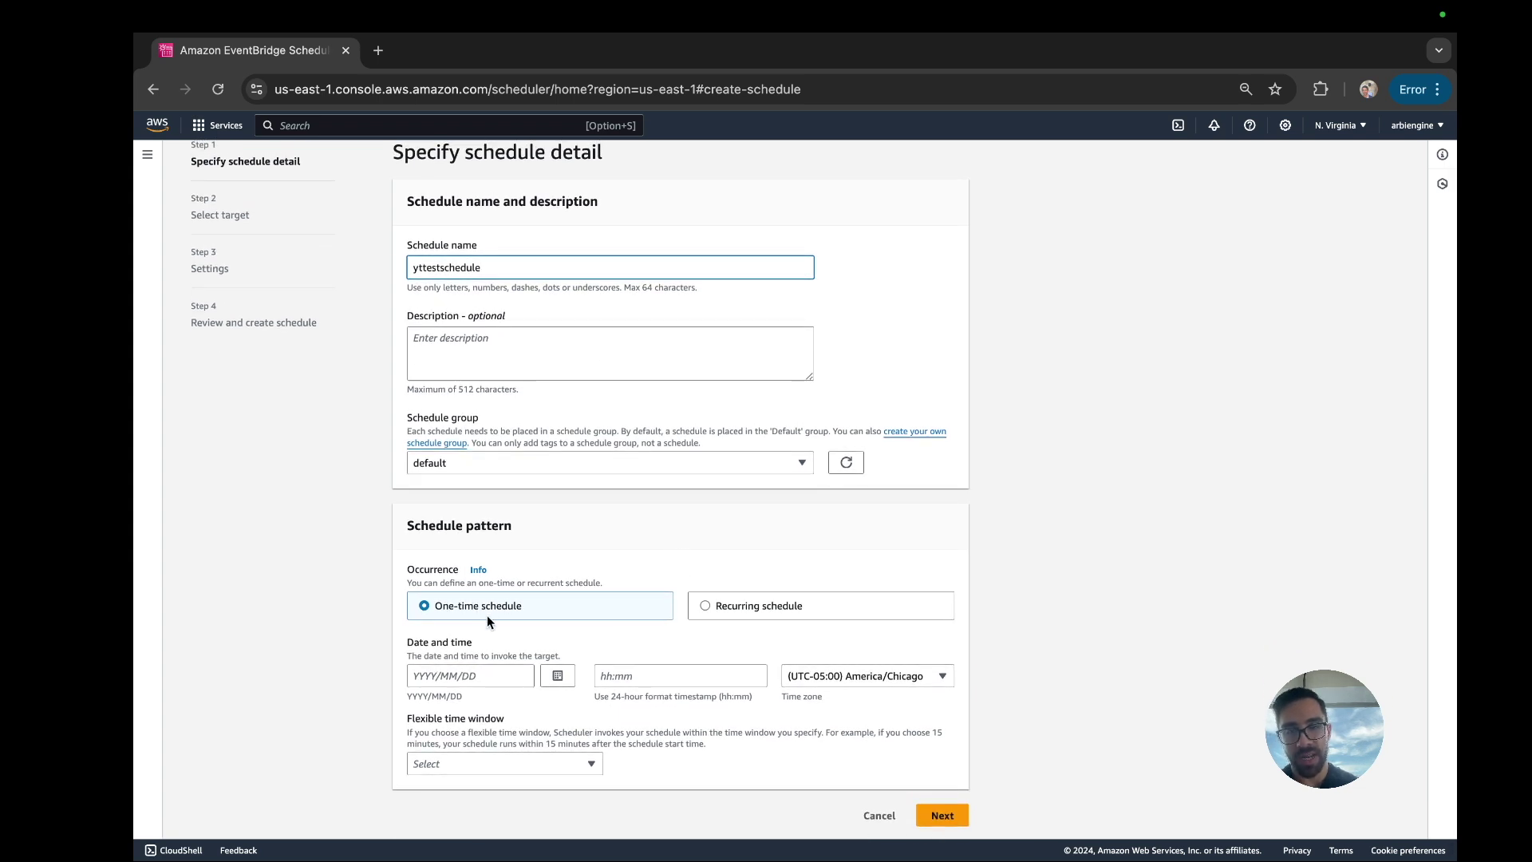
click(755, 603)
Step: Define the cron expression as 0/2 minutes, * hours, * day of month, * month, ? day of the week, and * year
scroll(683, 633, down, 3)
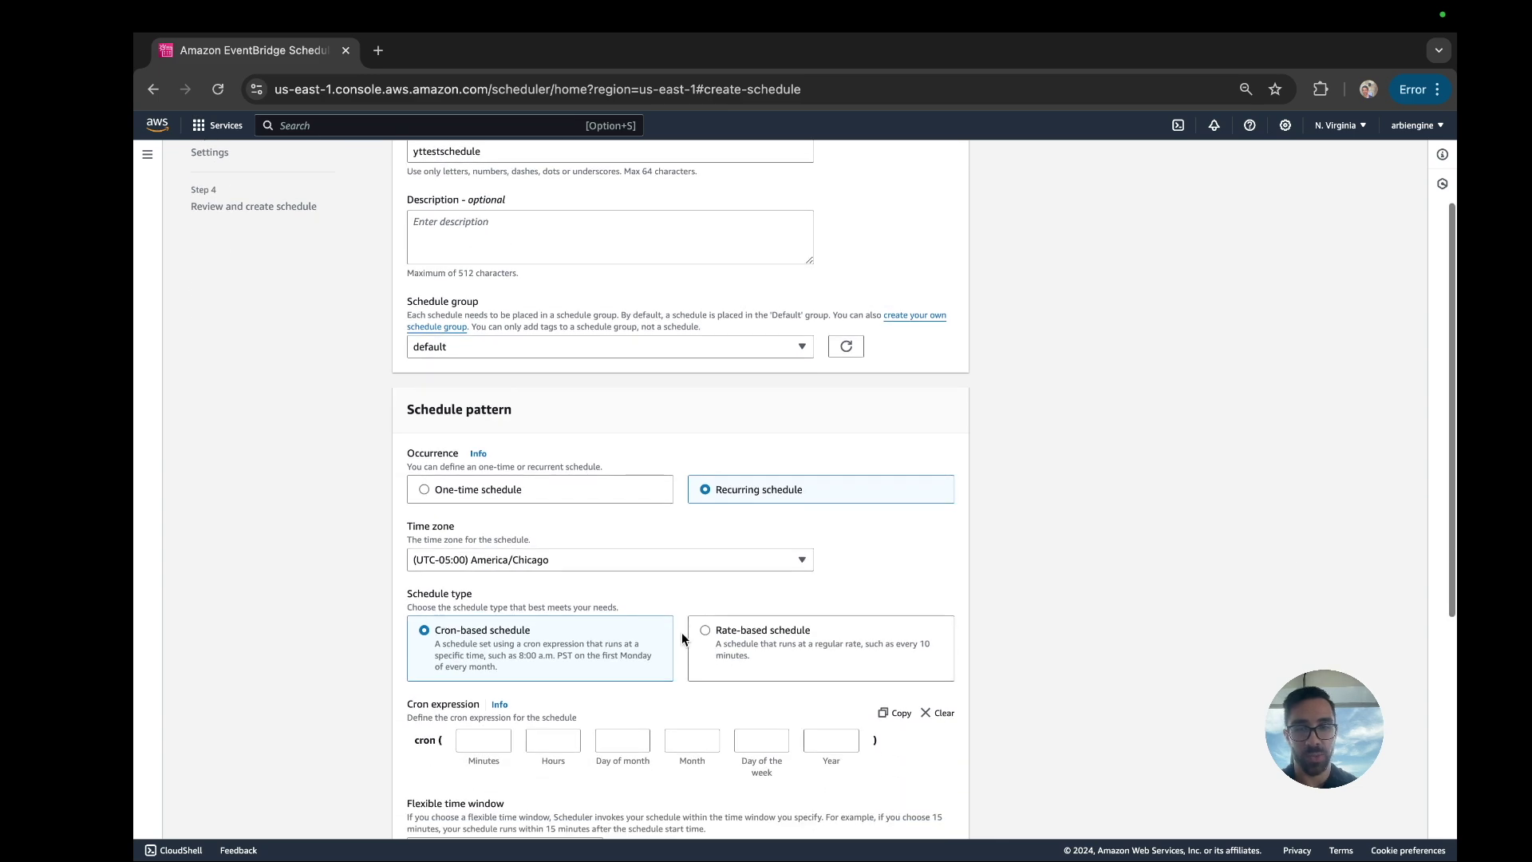
scroll(682, 638, down, 2)
click(484, 532)
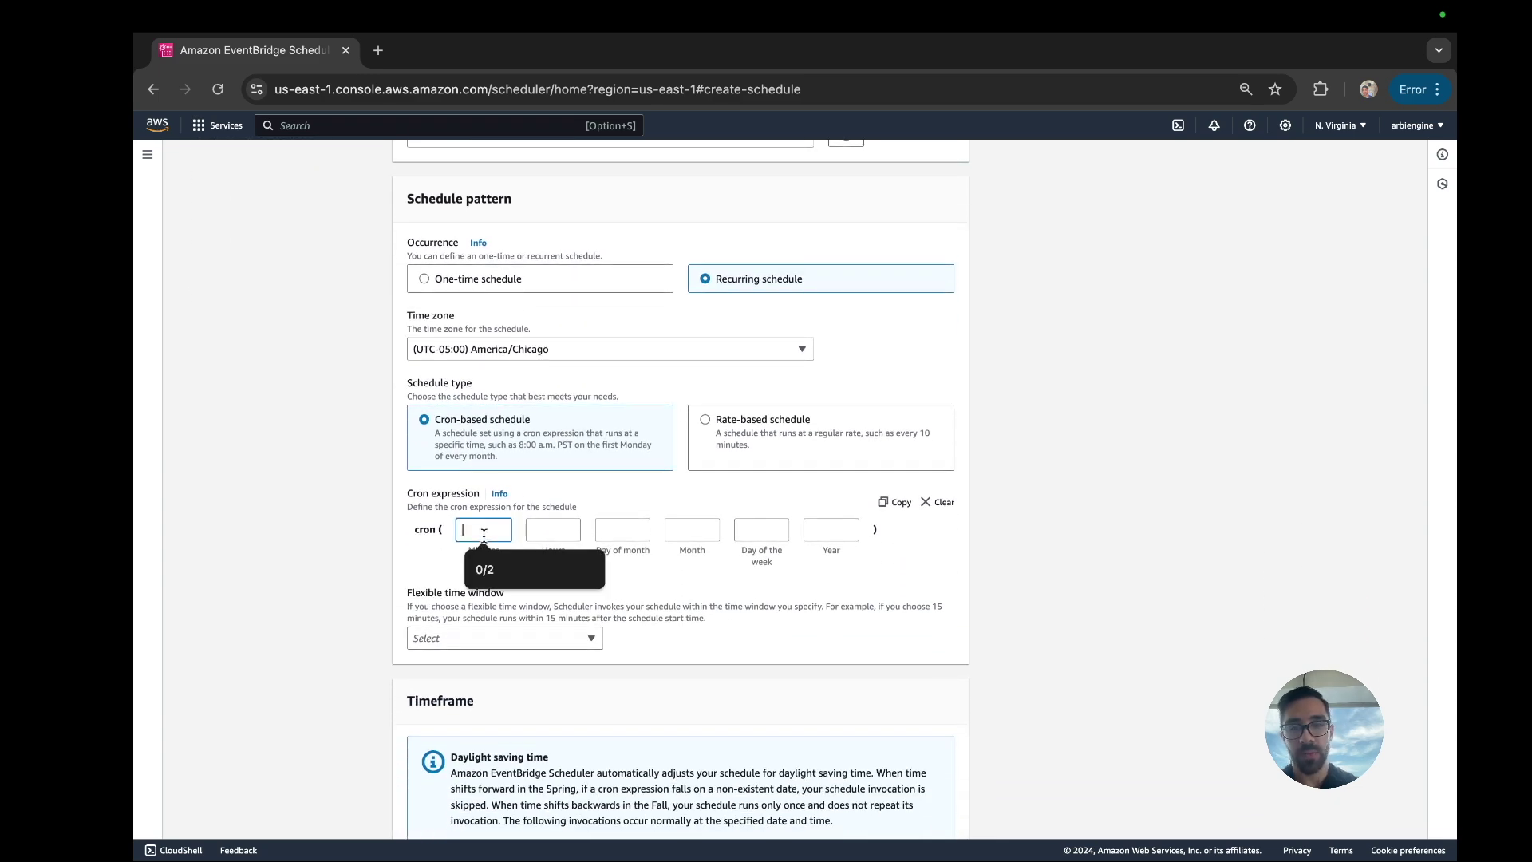
text(0/2)
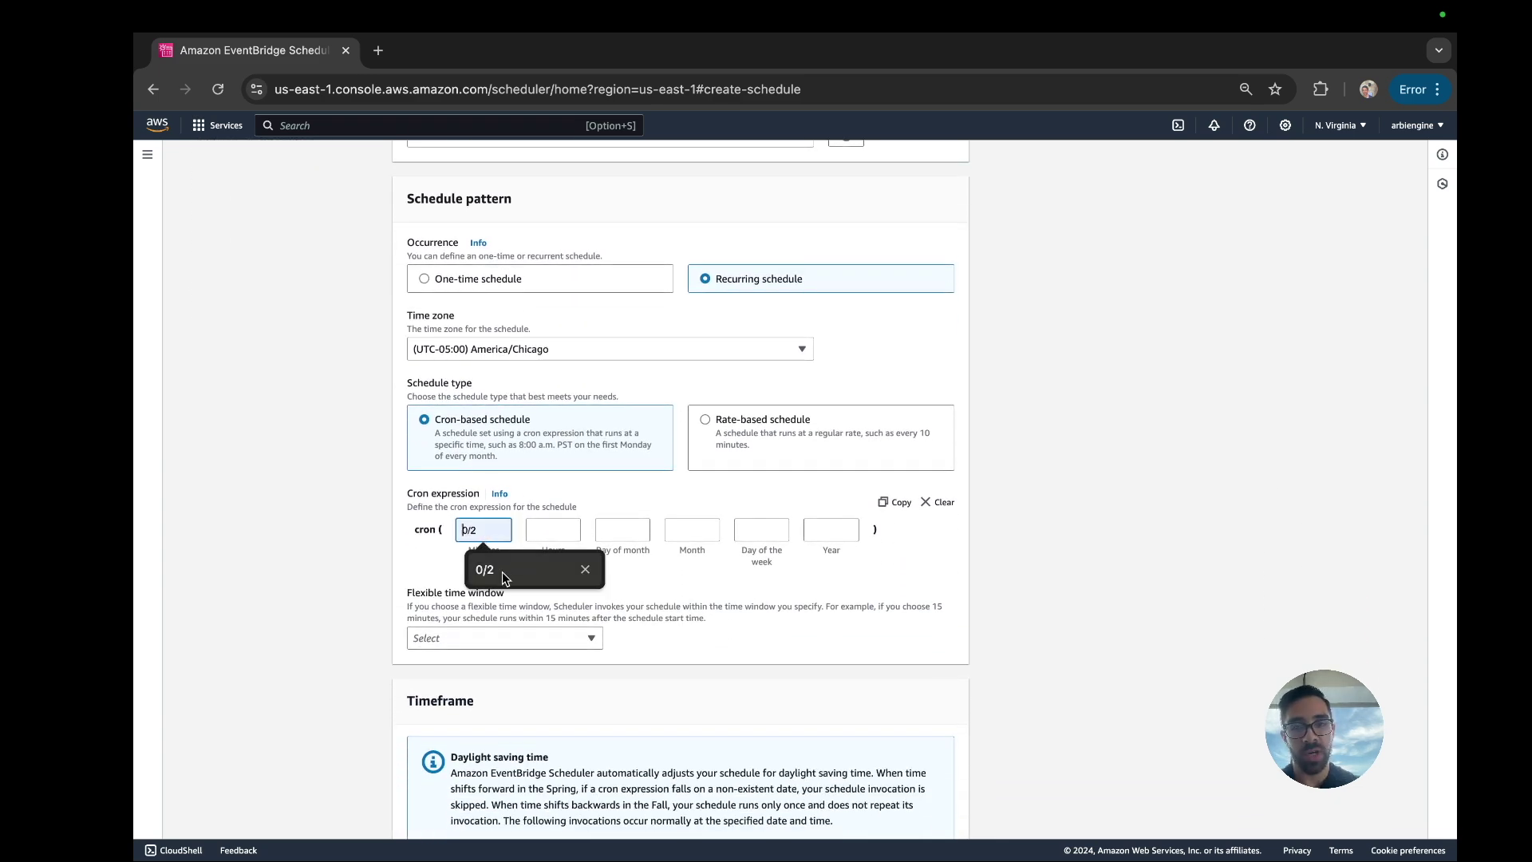
click(554, 536)
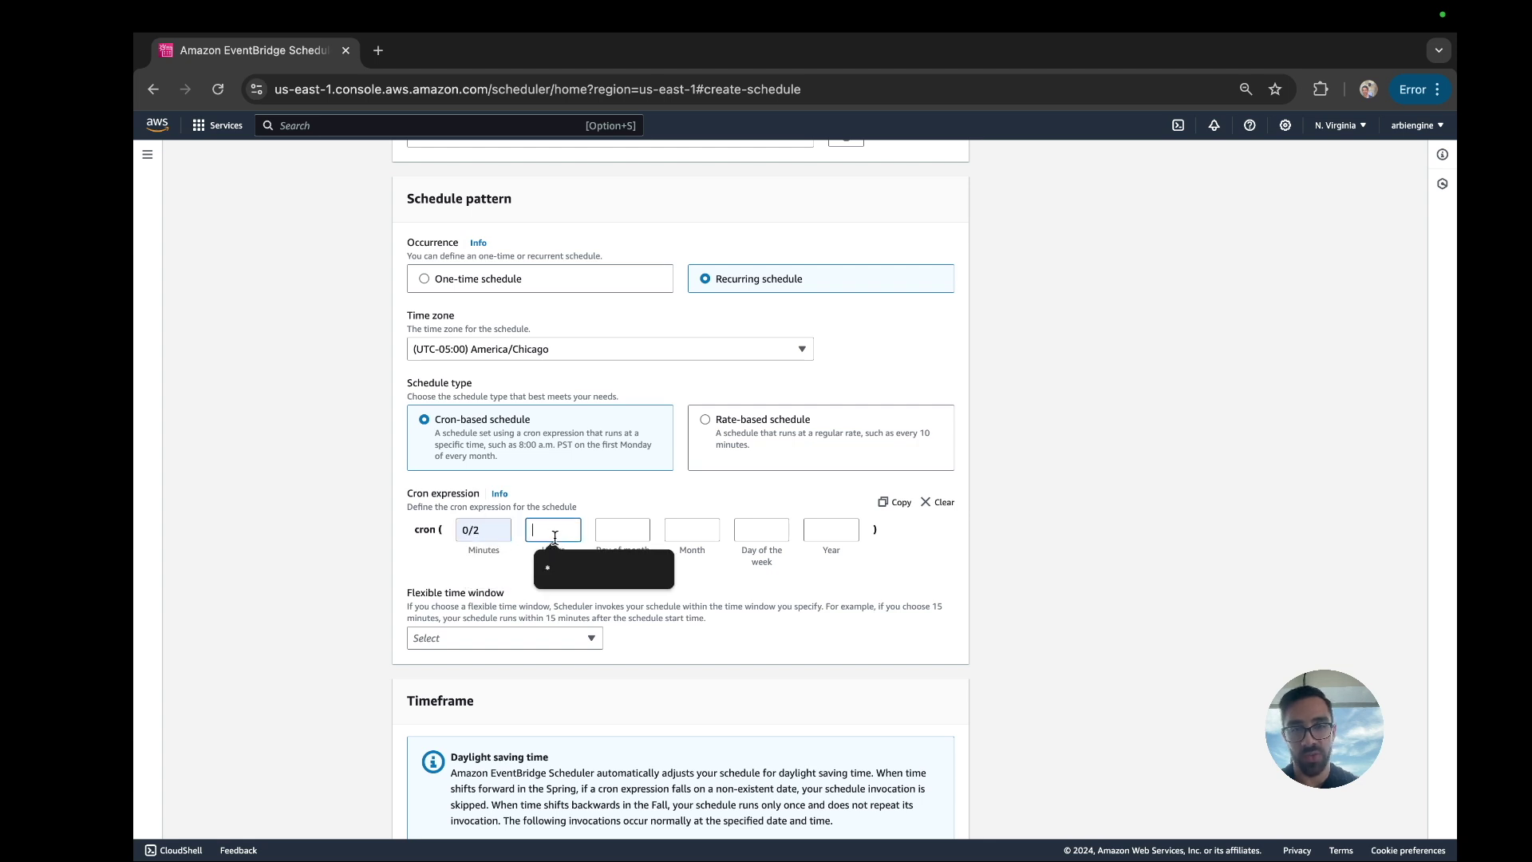
text(*)
click(604, 533)
text(*)
click(673, 530)
text(*)
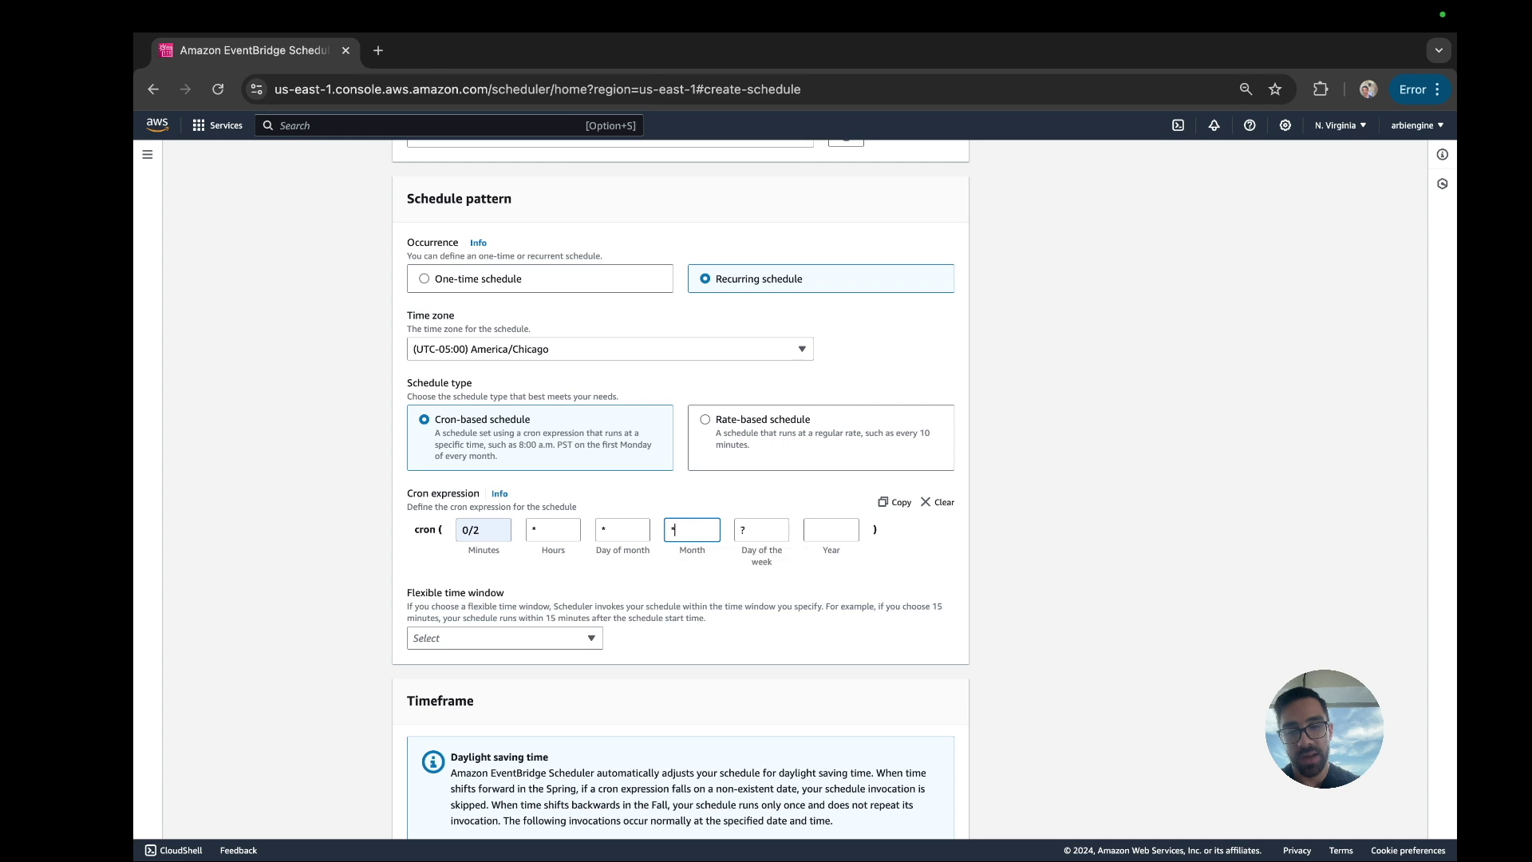
click(763, 530)
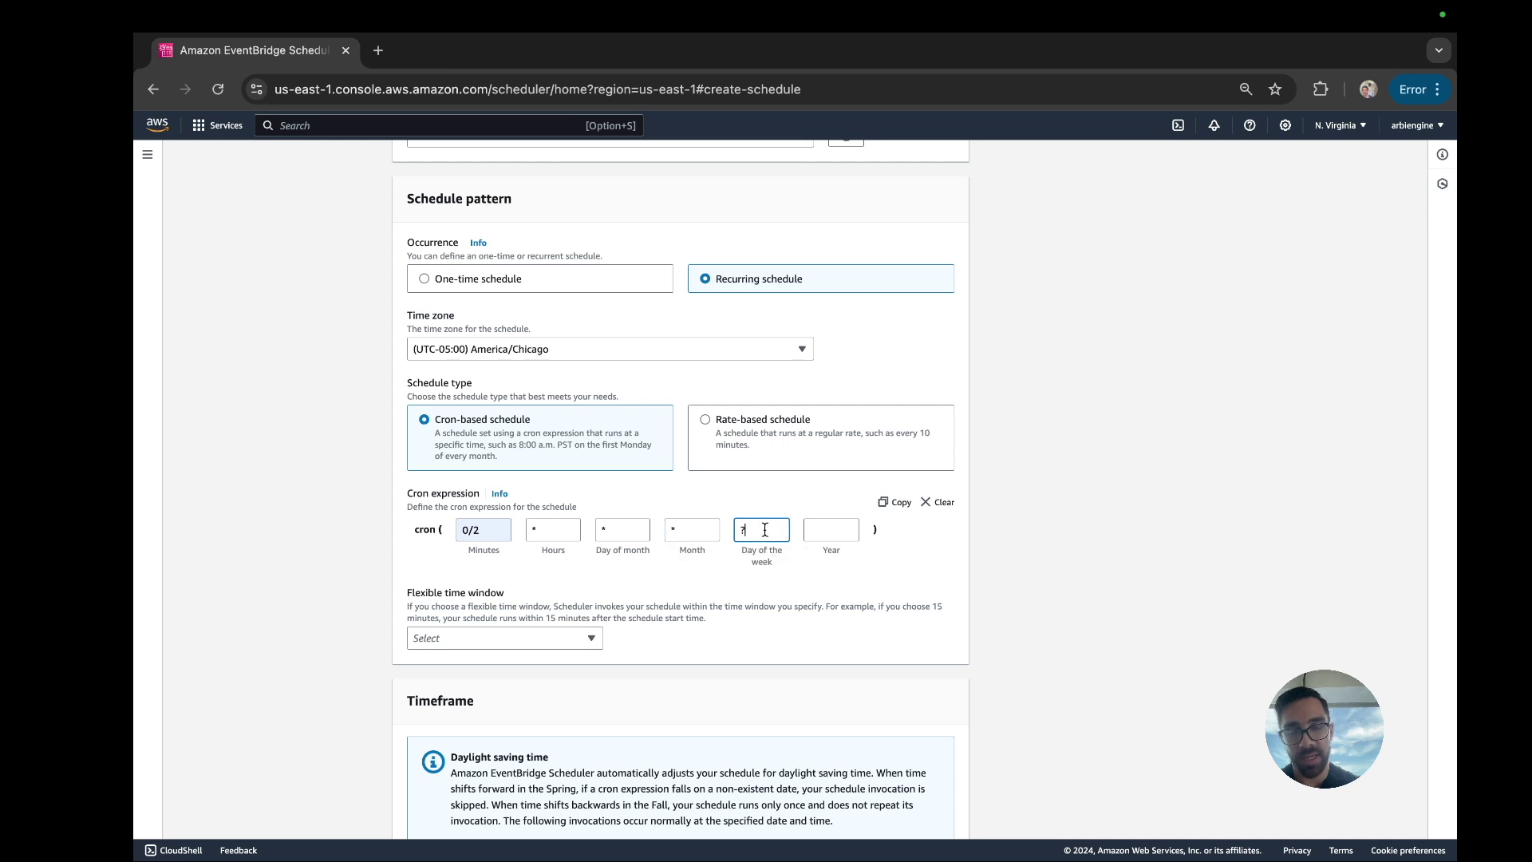
click(819, 529)
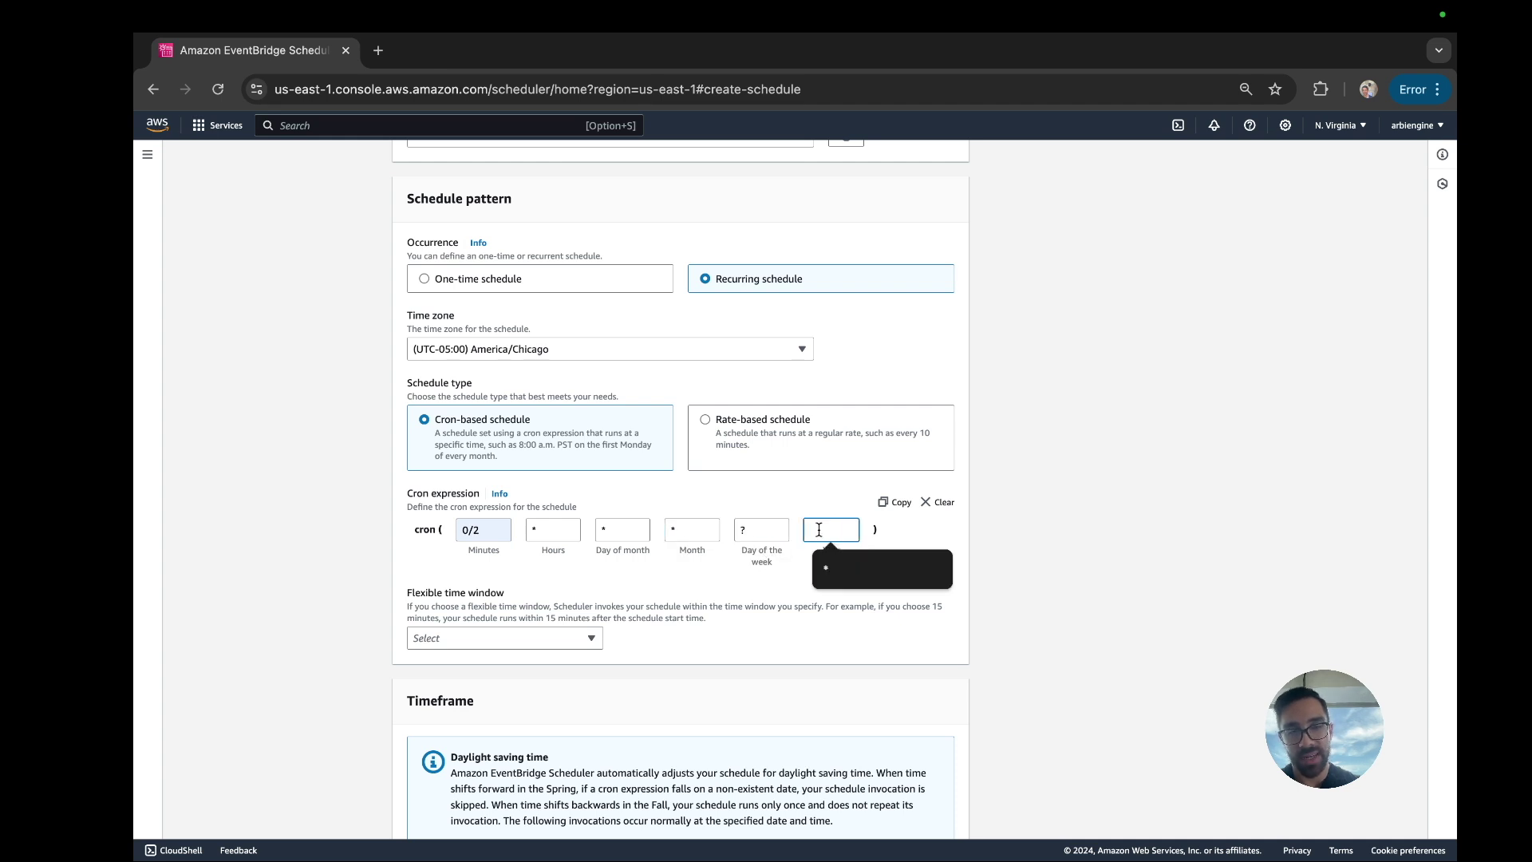
text(*)
click(844, 627)
Step: Examine the cron expression fields and the list of the next 10 trigger dates
scroll(845, 627, down, 2)
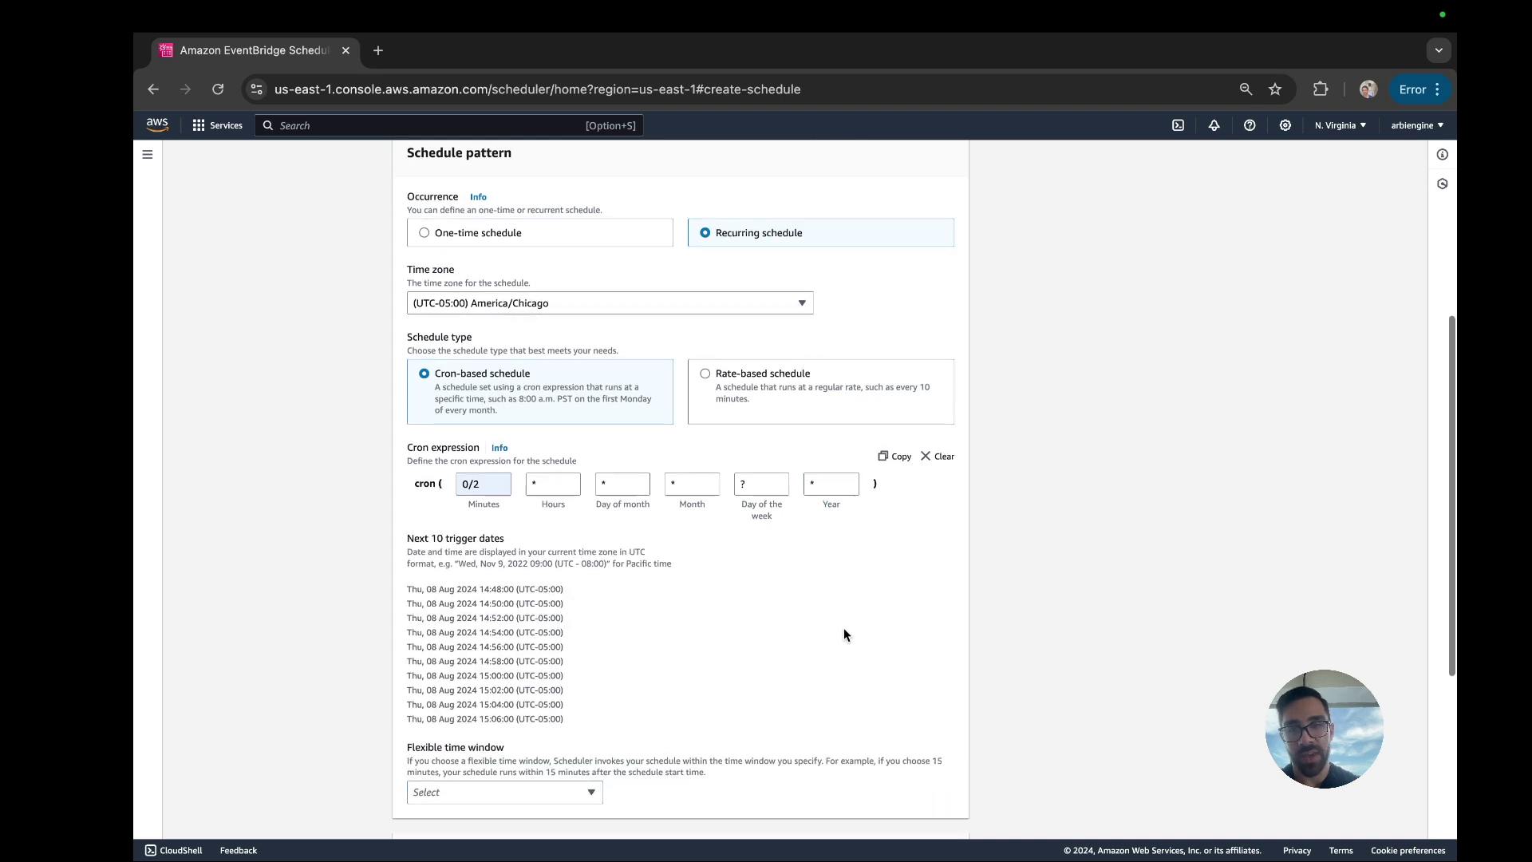
scroll(619, 623, down, 1)
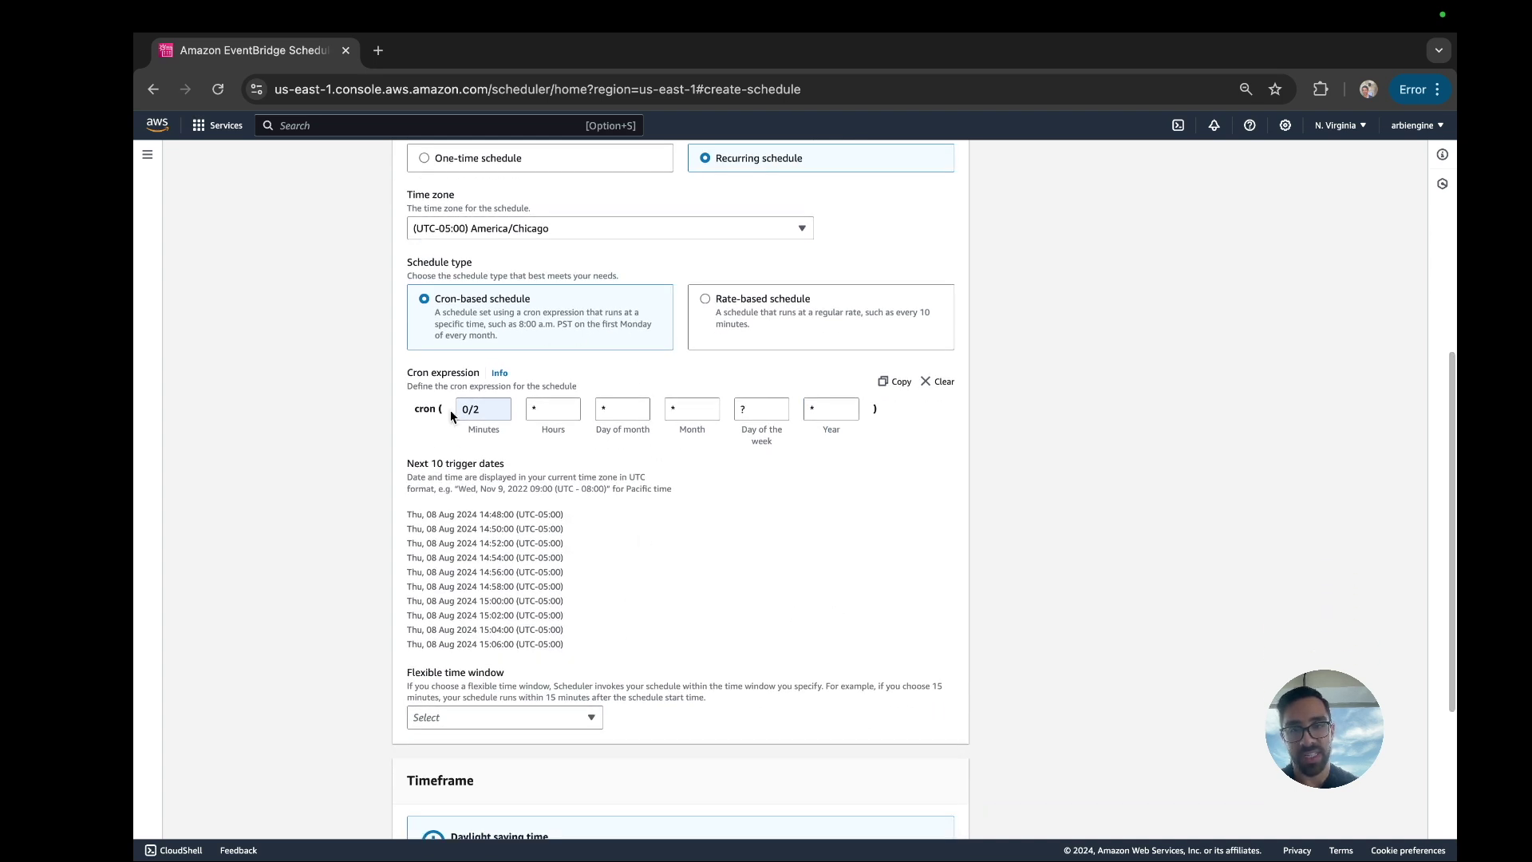
scroll(485, 500, up, 5)
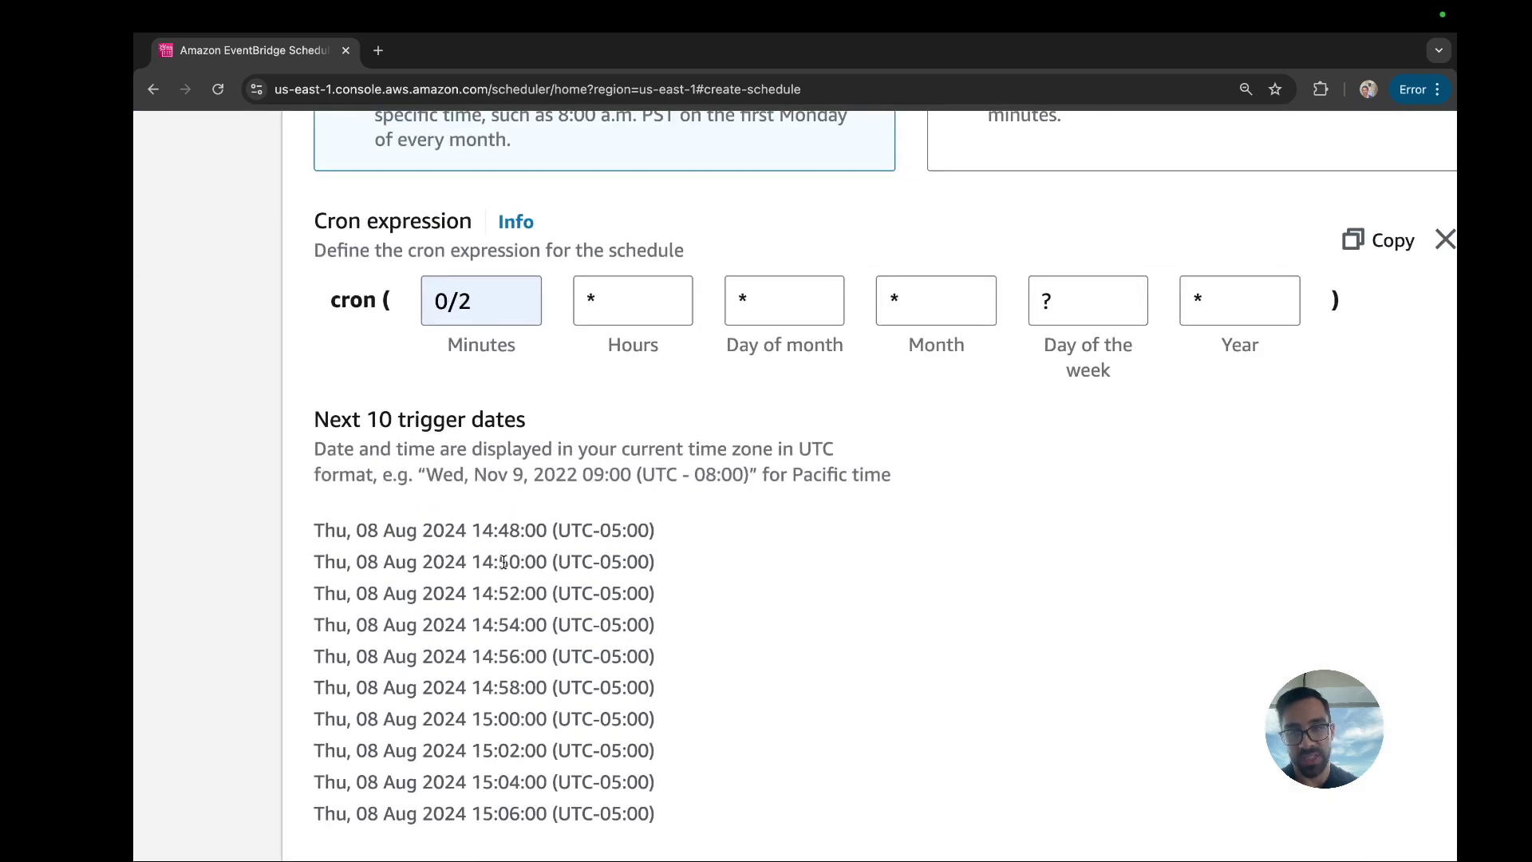
scroll(498, 788, down, 5)
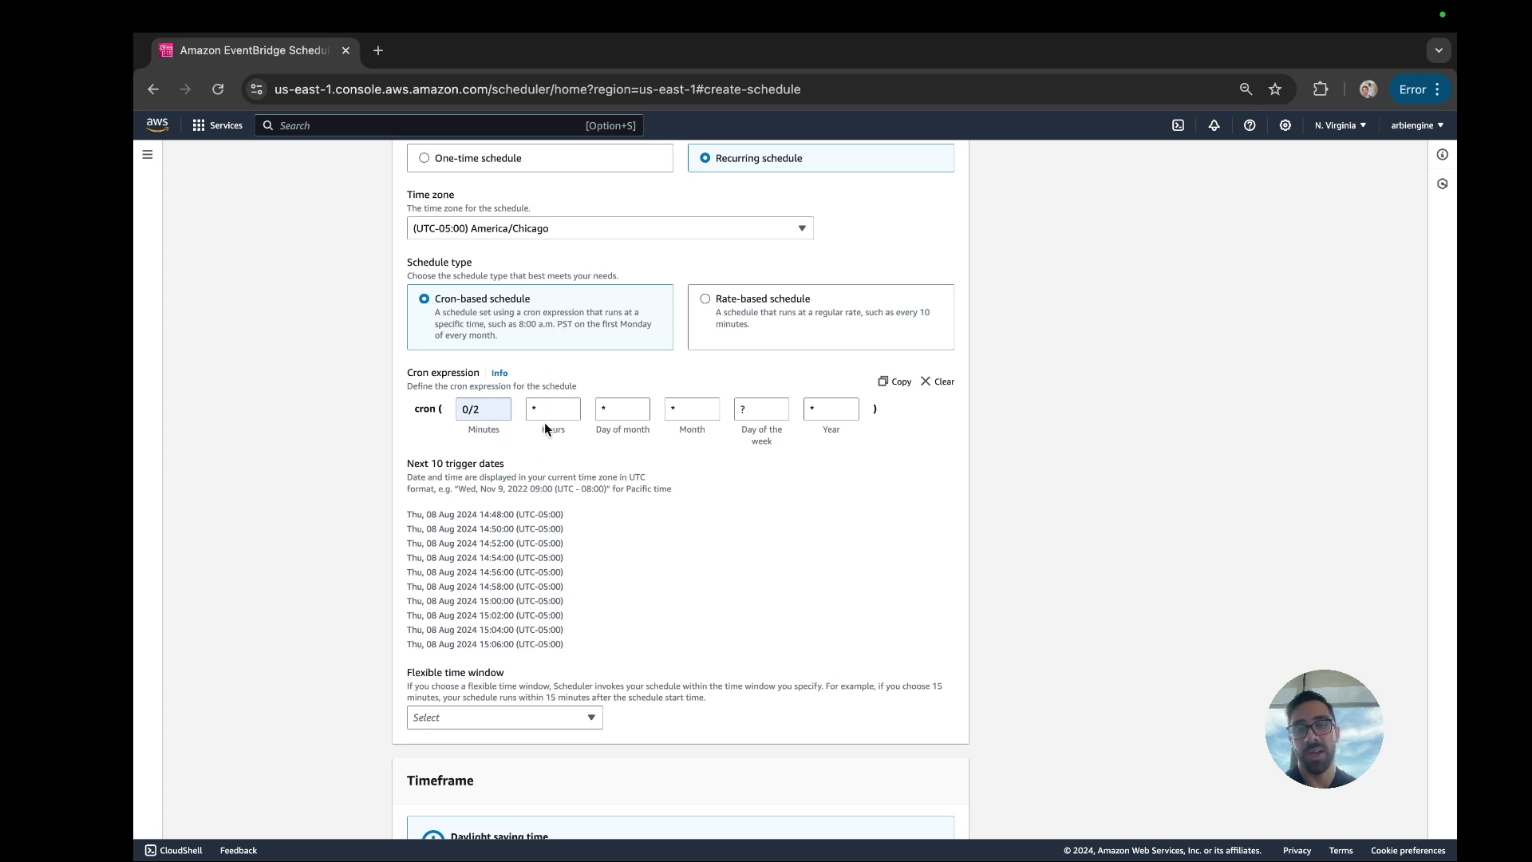
scroll(549, 426, down, 1)
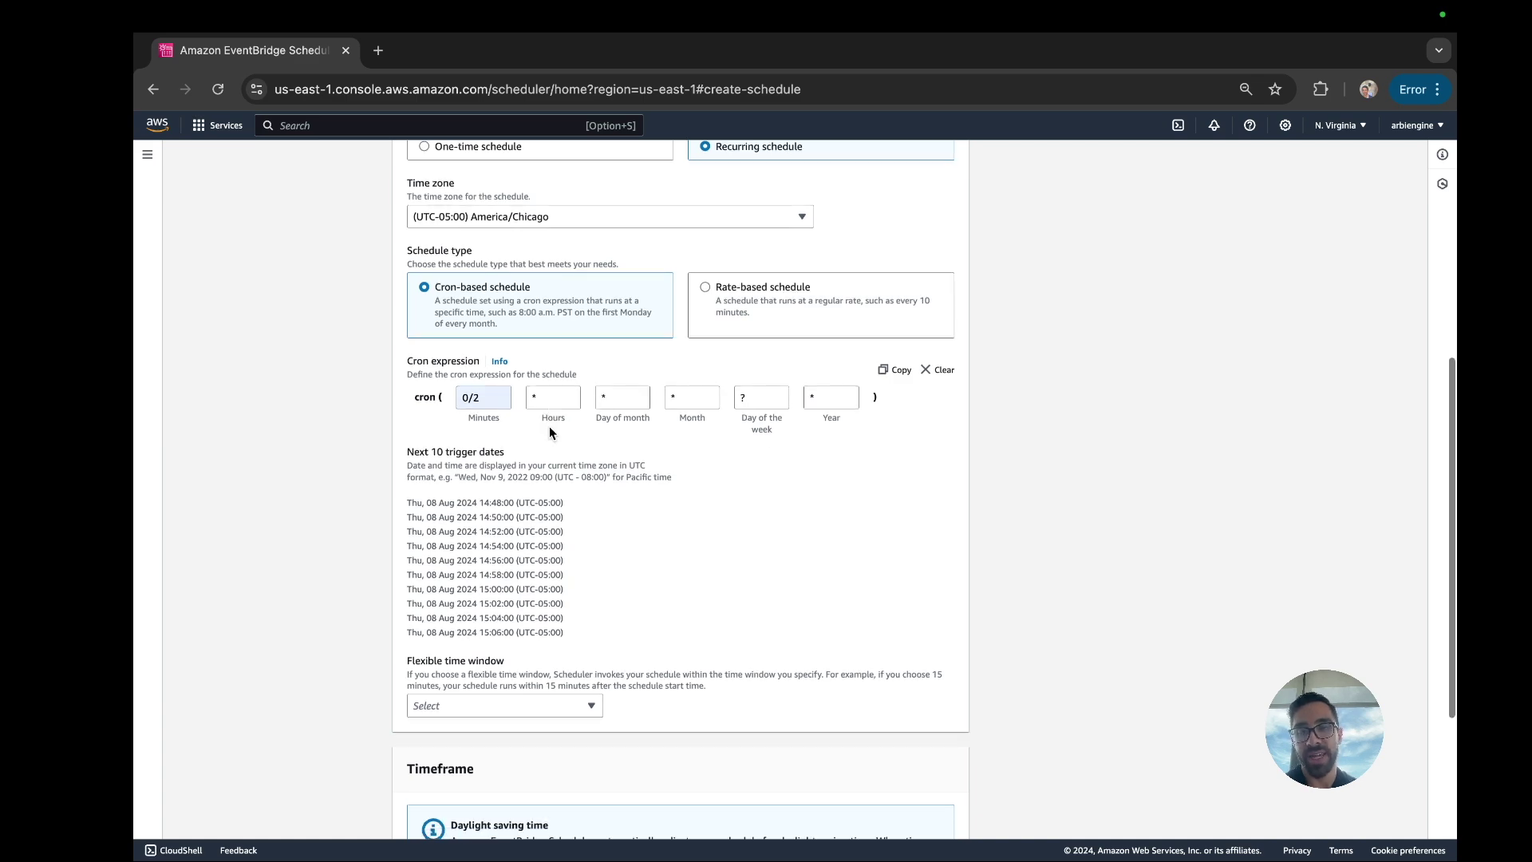
scroll(549, 426, down, 2)
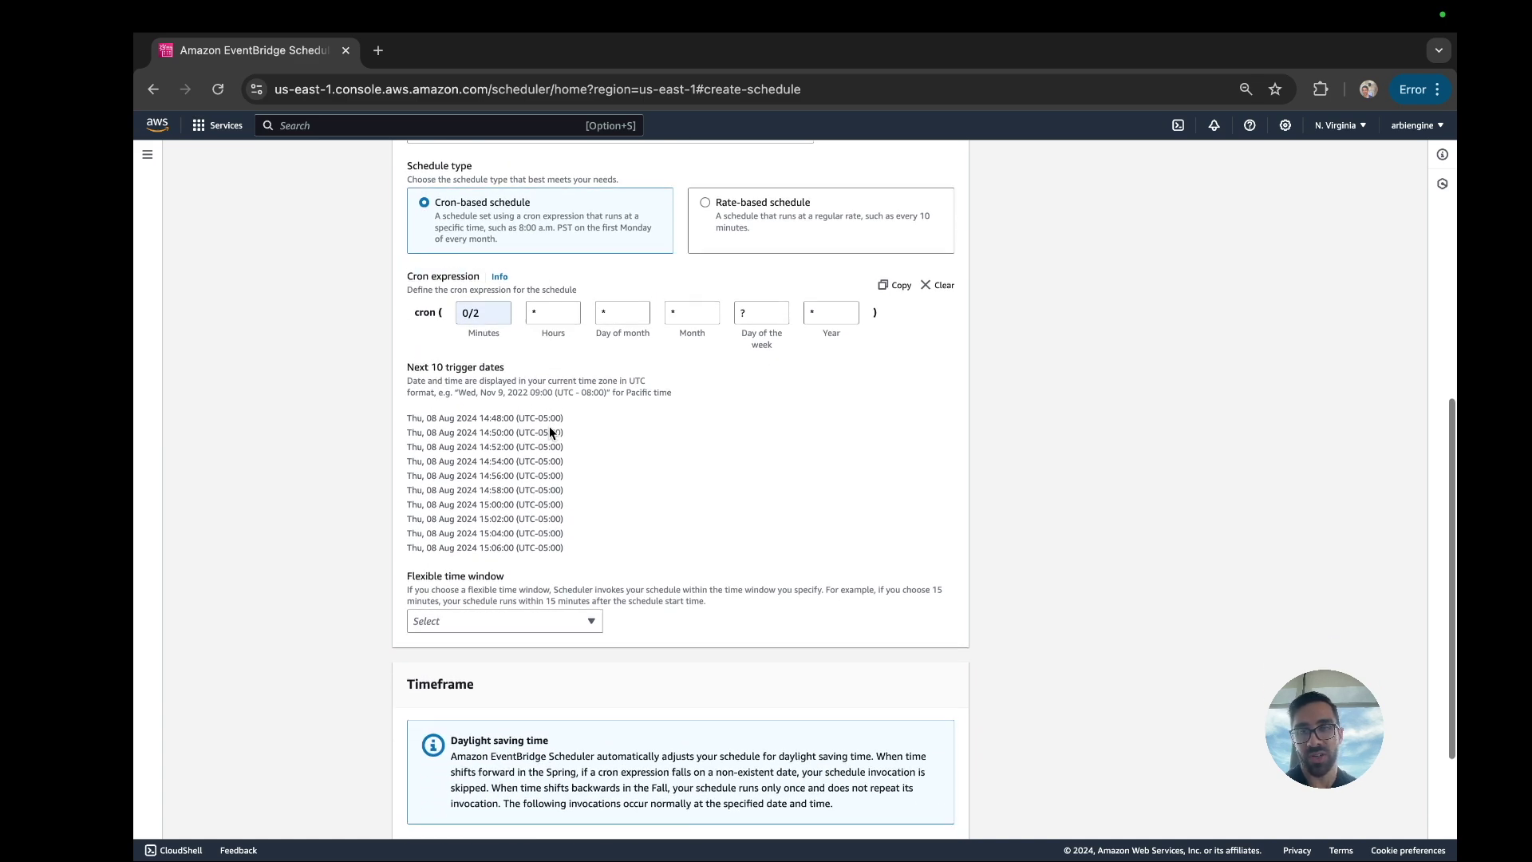
Step: Set the schedule's flexible time window to Off and continue to the target selection
scroll(549, 433, down, 4)
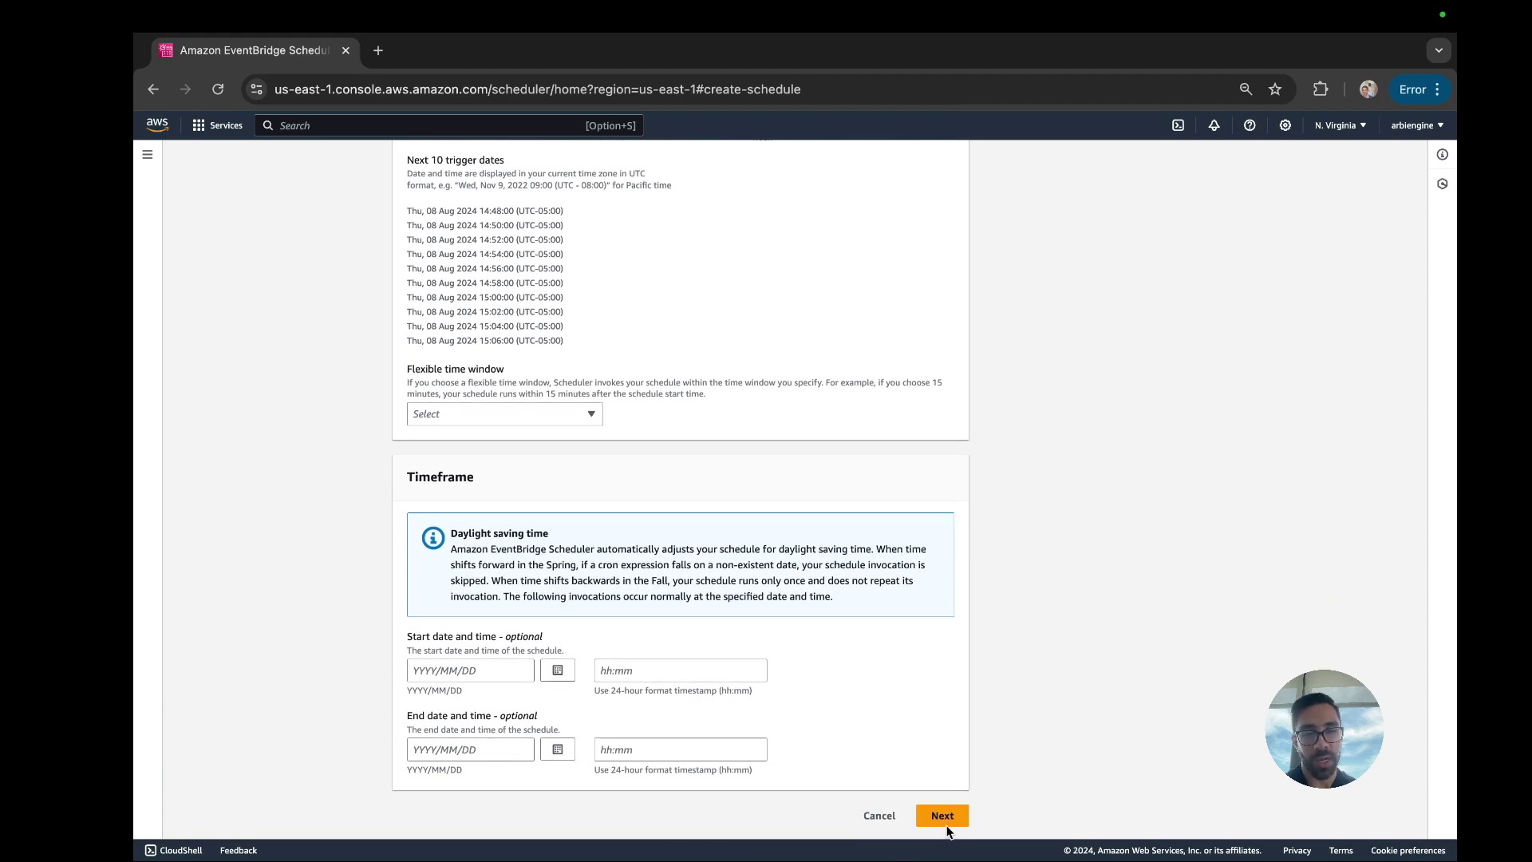
click(942, 814)
click(562, 414)
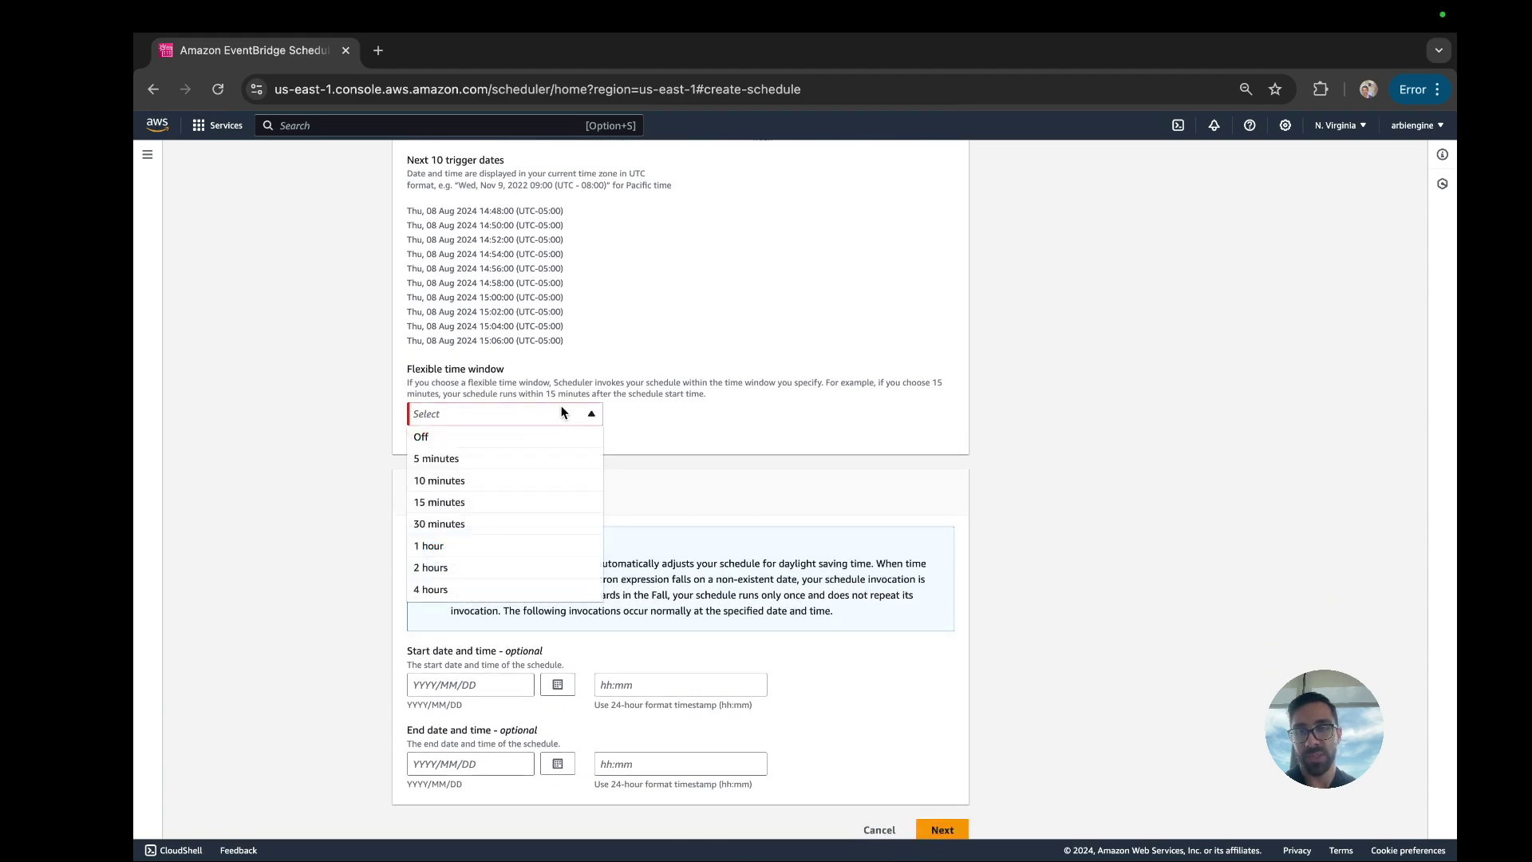
click(525, 435)
click(947, 814)
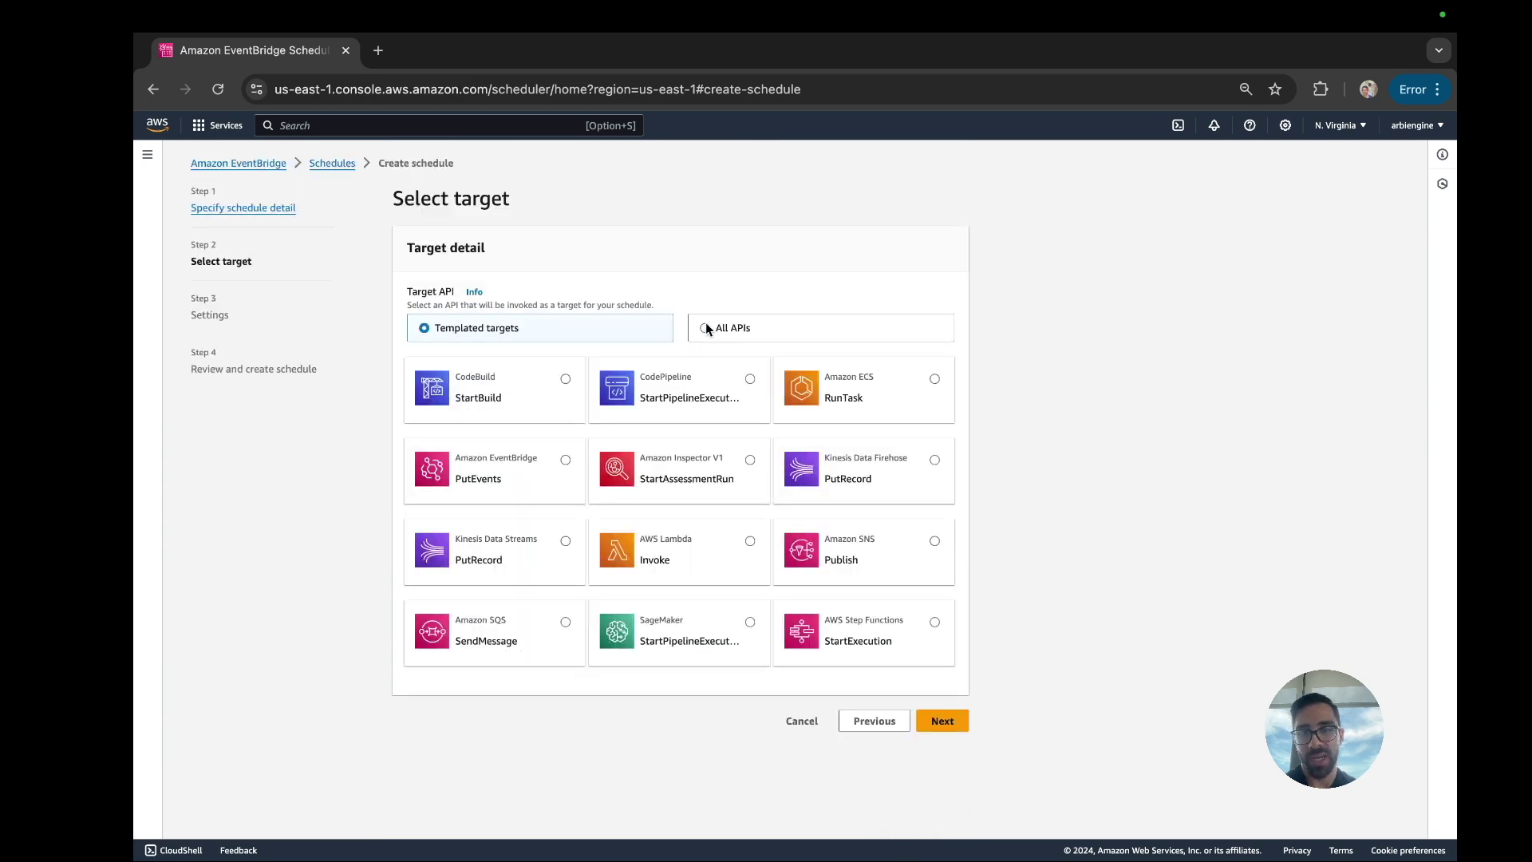
Step: List all APIs as possible targets, filter the services by "step", and open AWS Step Functions
click(705, 327)
click(574, 409)
text(steop)
key(BackSpace)
text(p)
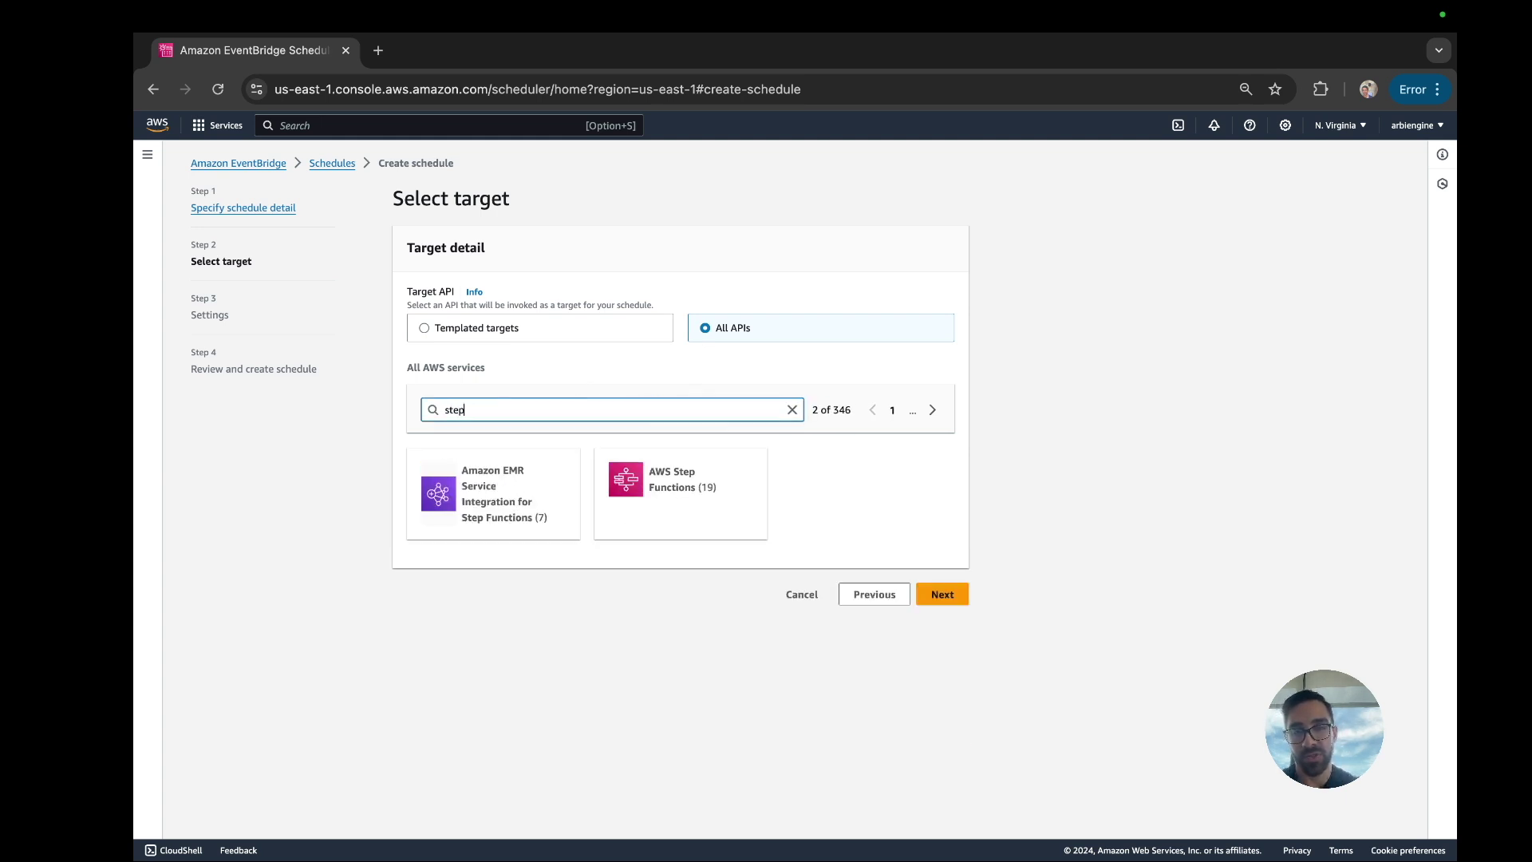
click(697, 484)
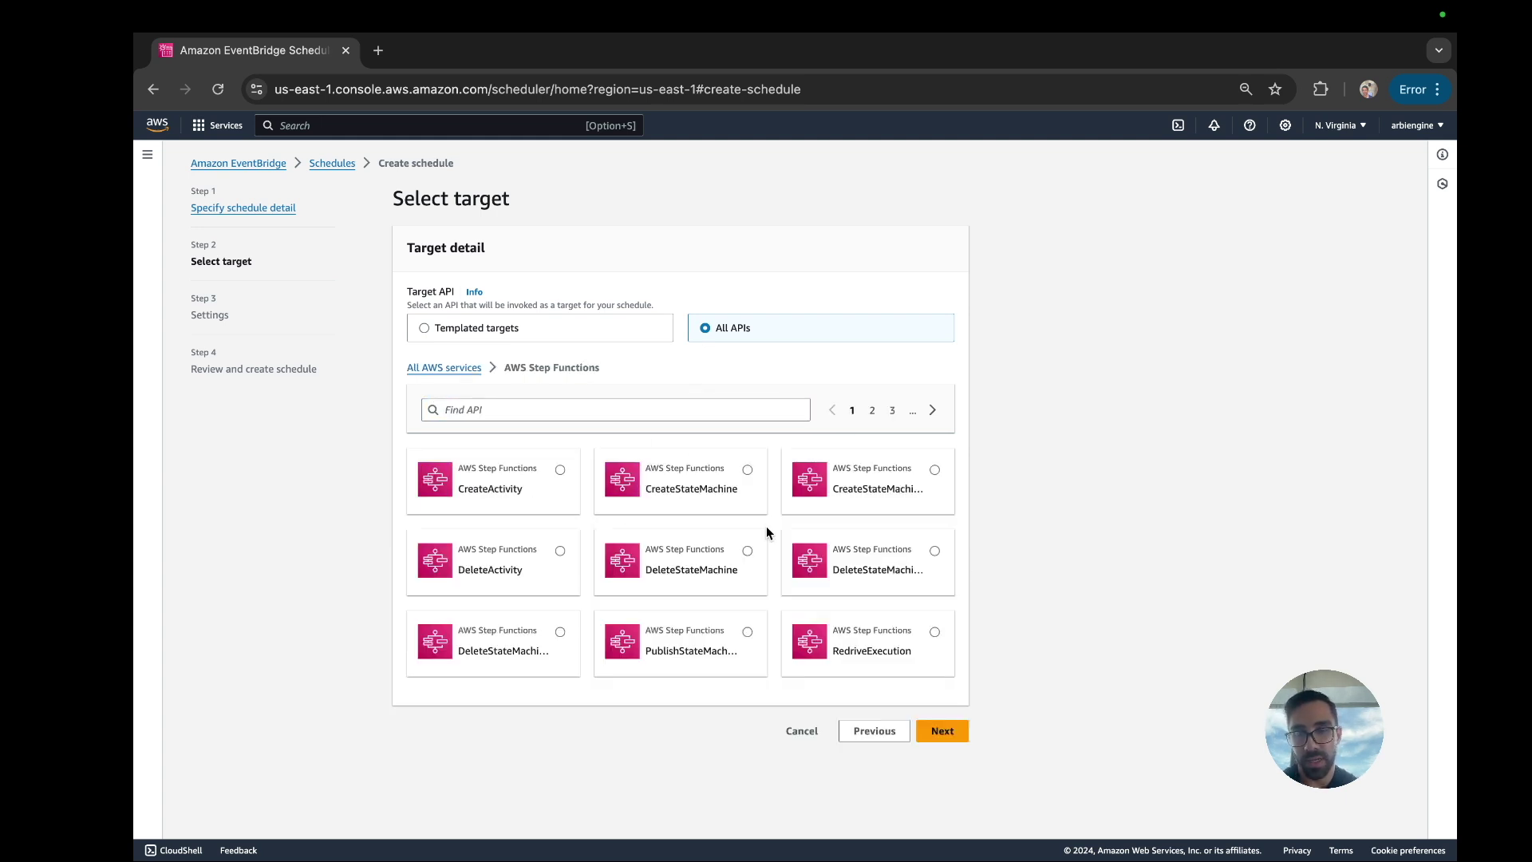
click(661, 408)
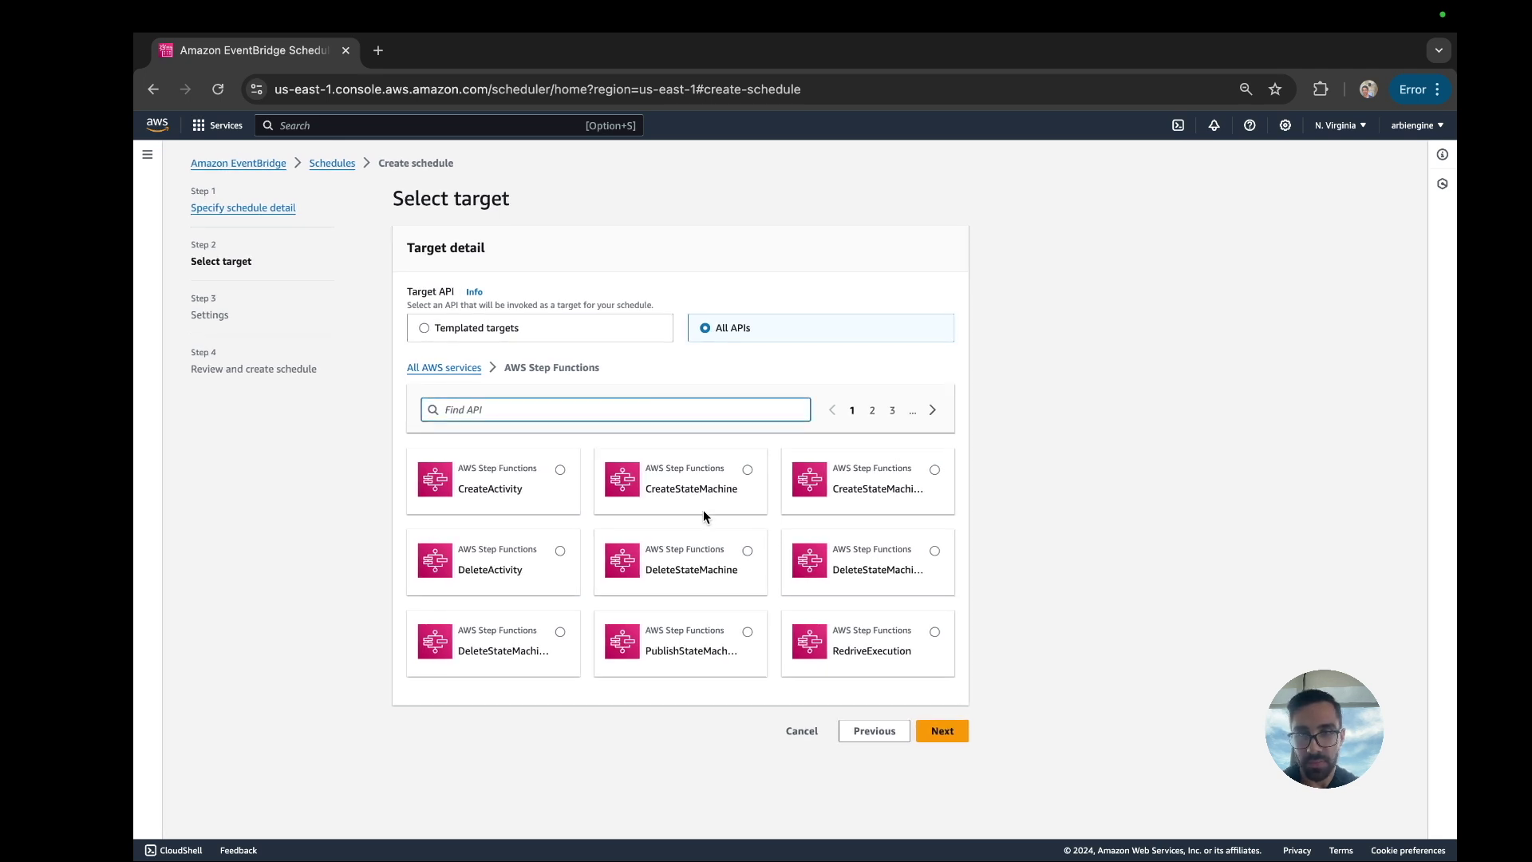
text(step)
key(BackSpace)
key(BackSpace)
key(BackSpace)
key(BackSpace)
Step: Choose StartExecution on the second page of AWS Step Functions APIs as the schedule's target
click(934, 411)
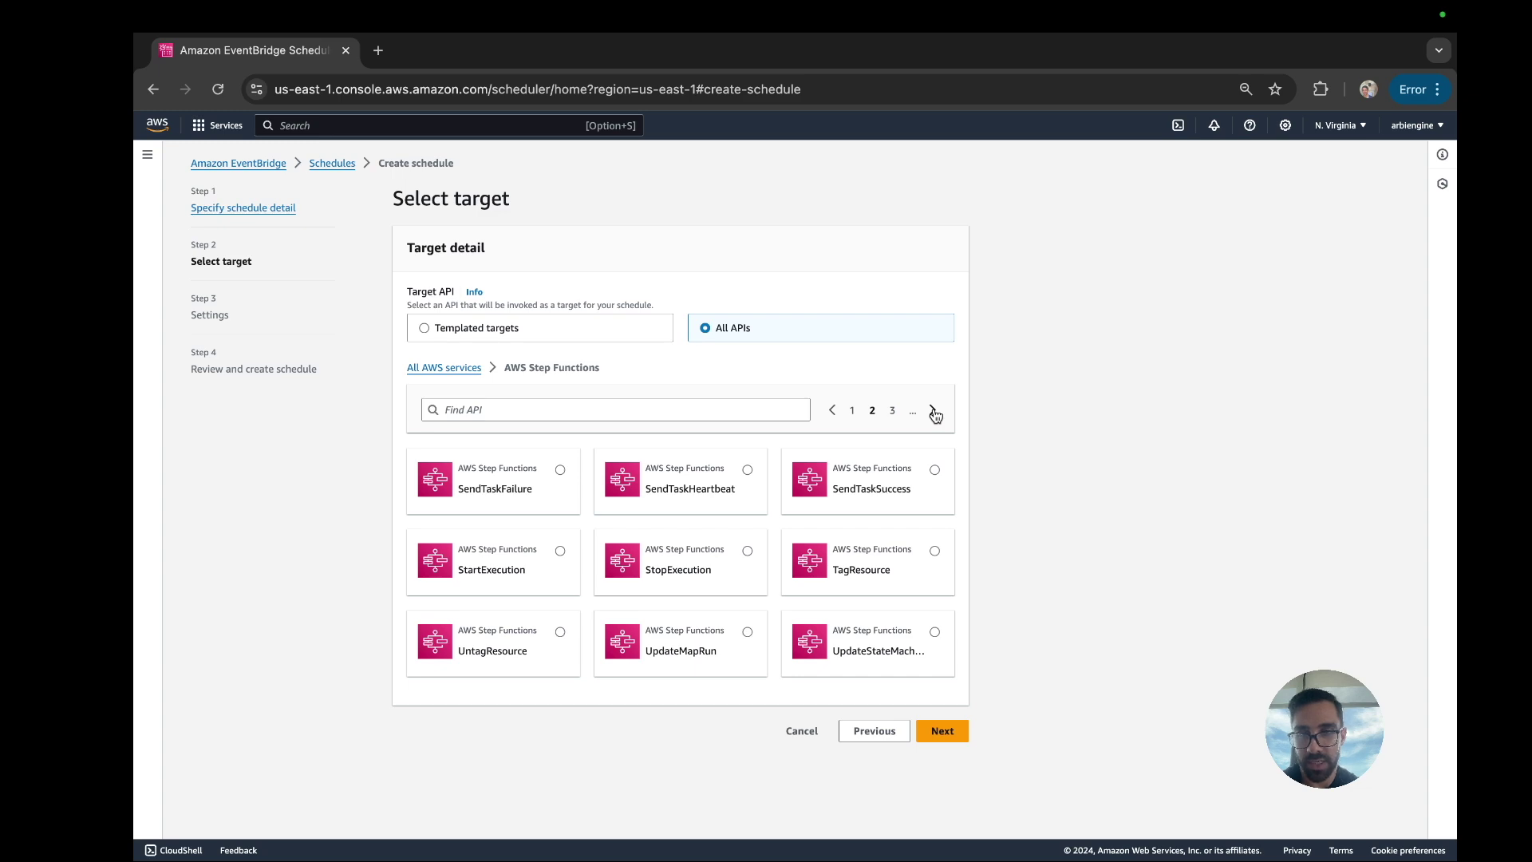
click(559, 549)
scroll(606, 582, down, 5)
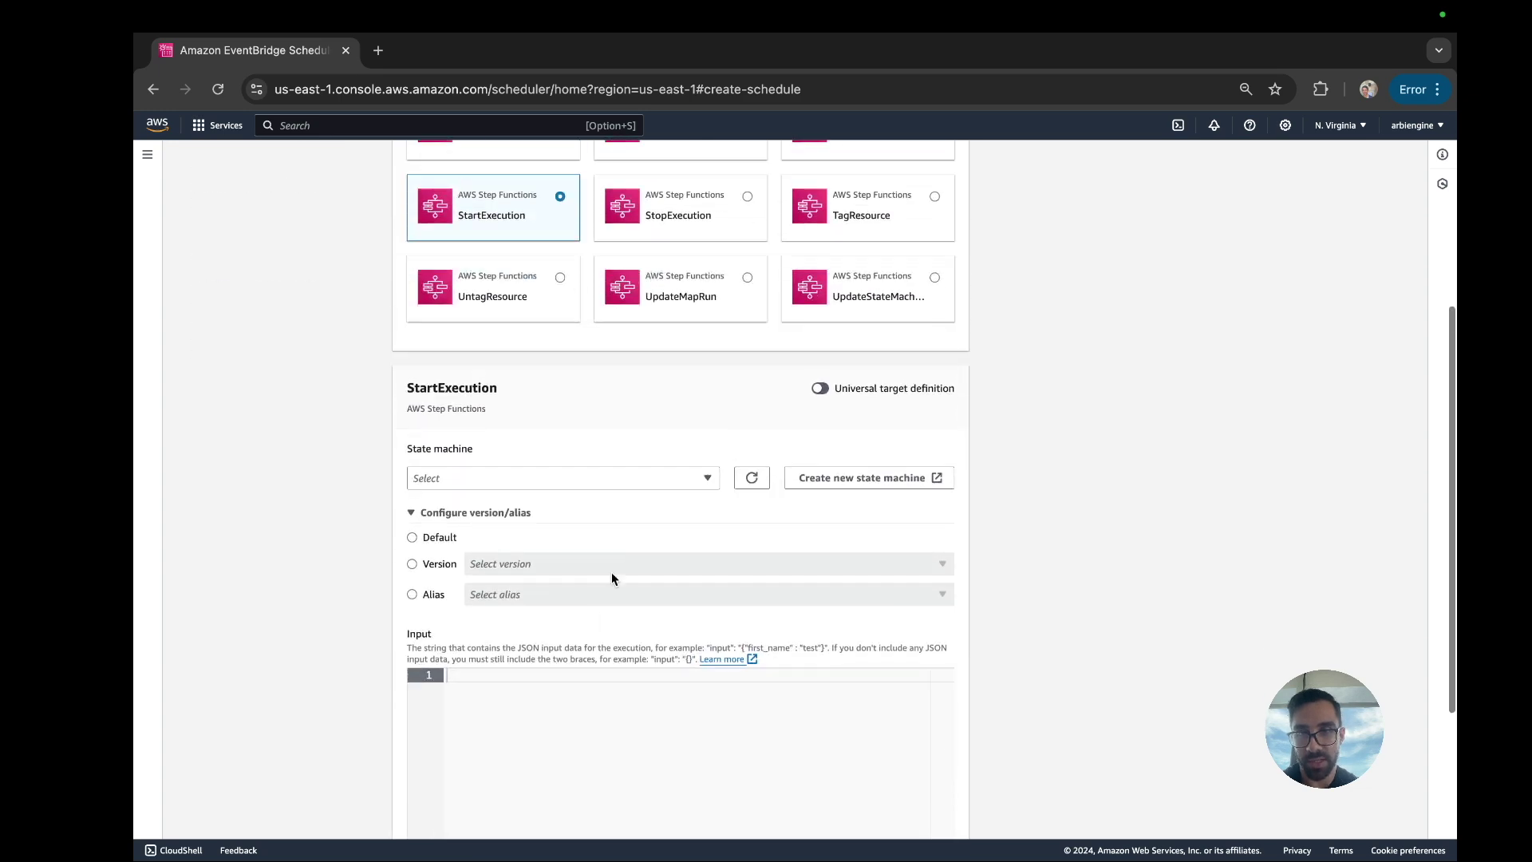
Step: Select MyStateMachine-h8j6xc8gt as the state machine to start, with its default version and empty input, and continue to the settings
click(652, 477)
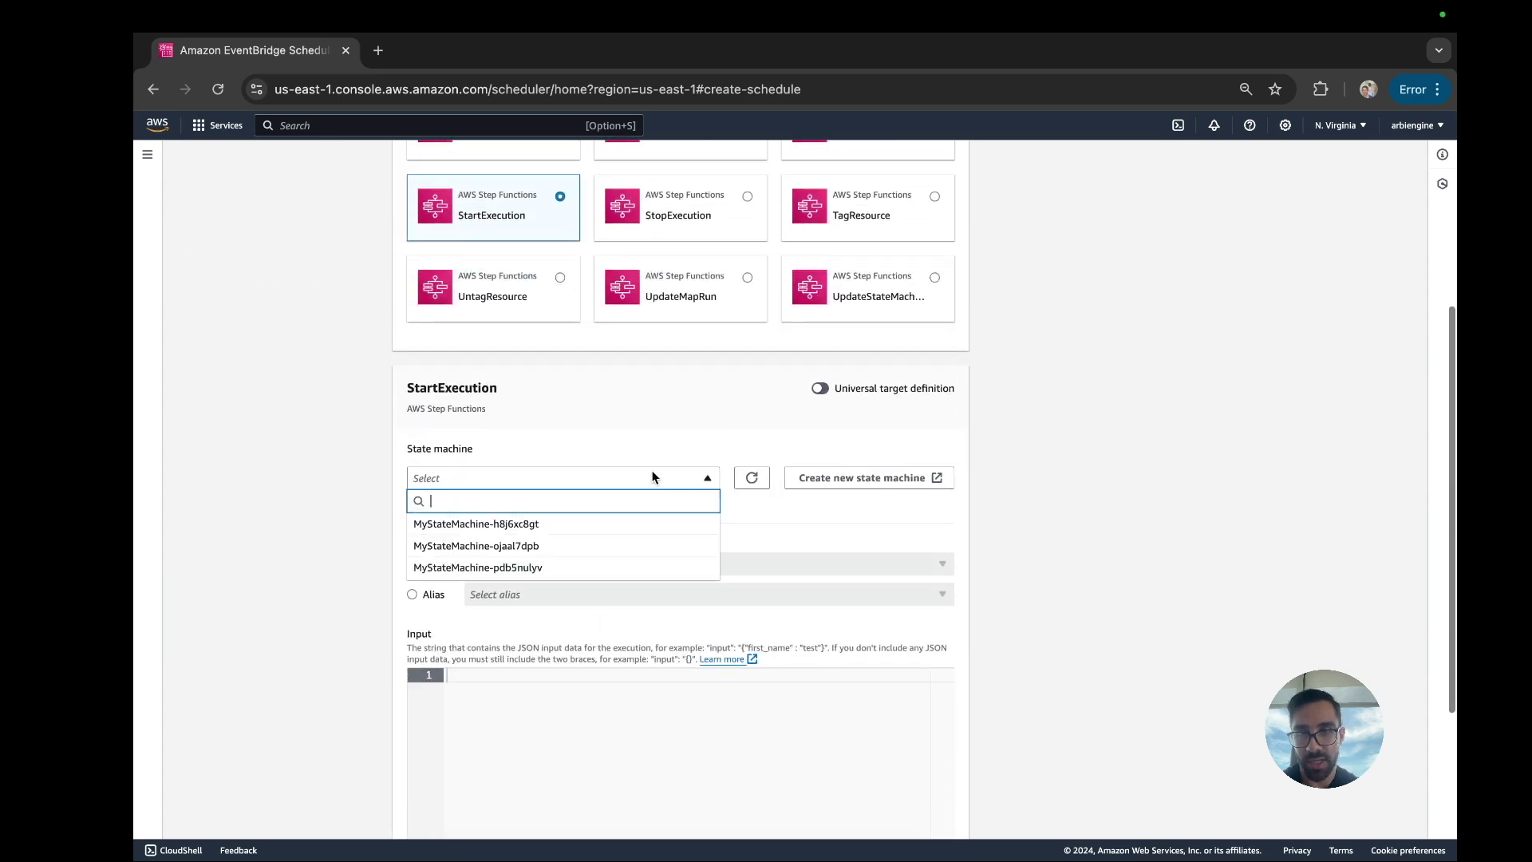
click(541, 525)
scroll(544, 520, down, 1)
scroll(544, 527, down, 1)
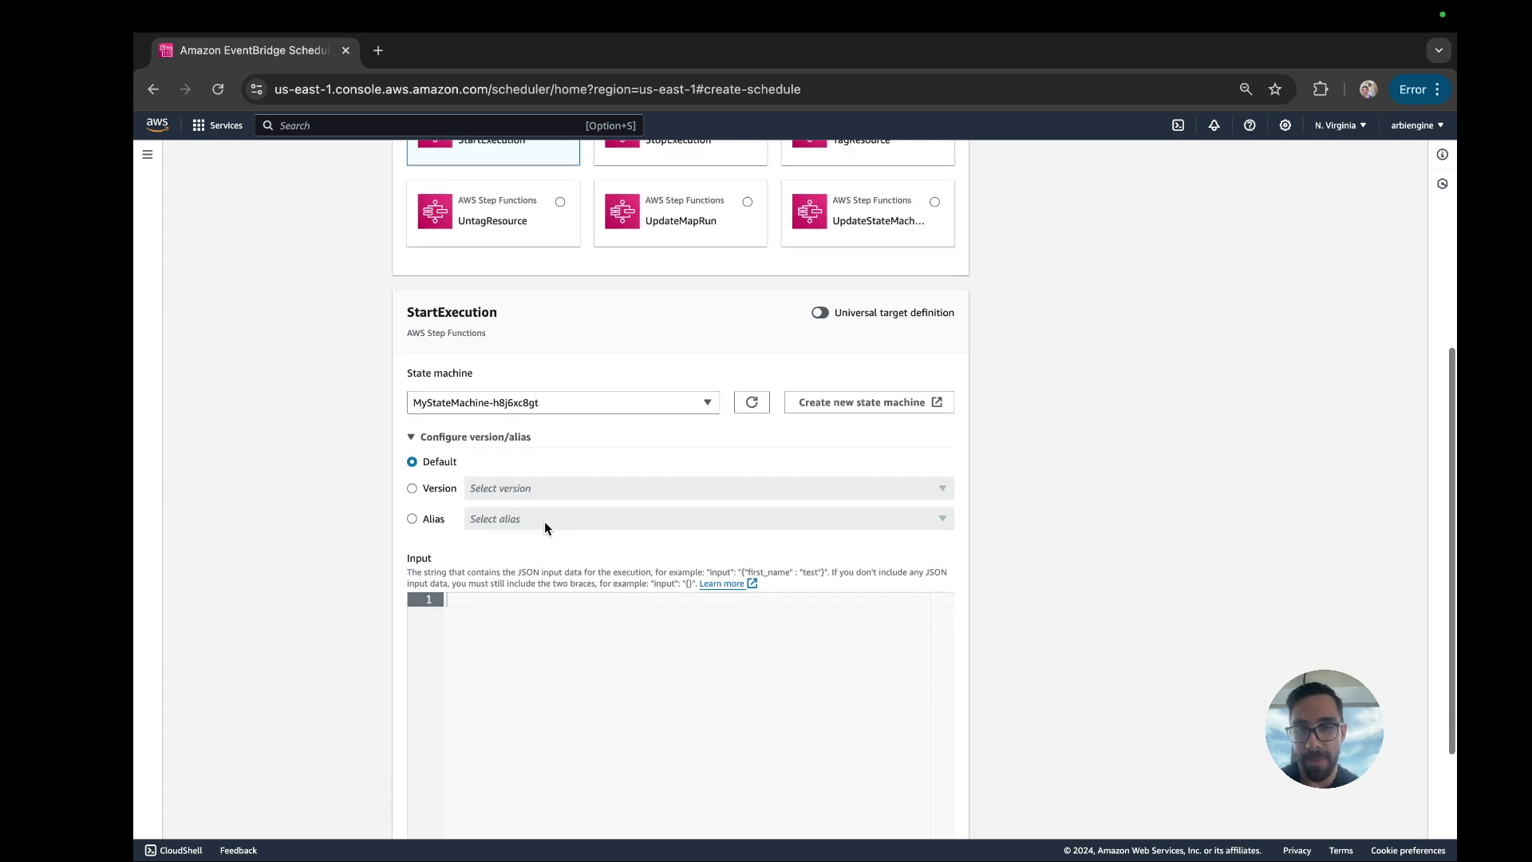
scroll(375, 200, up, 1)
scroll(376, 199, down, 1)
scroll(376, 199, down, 4)
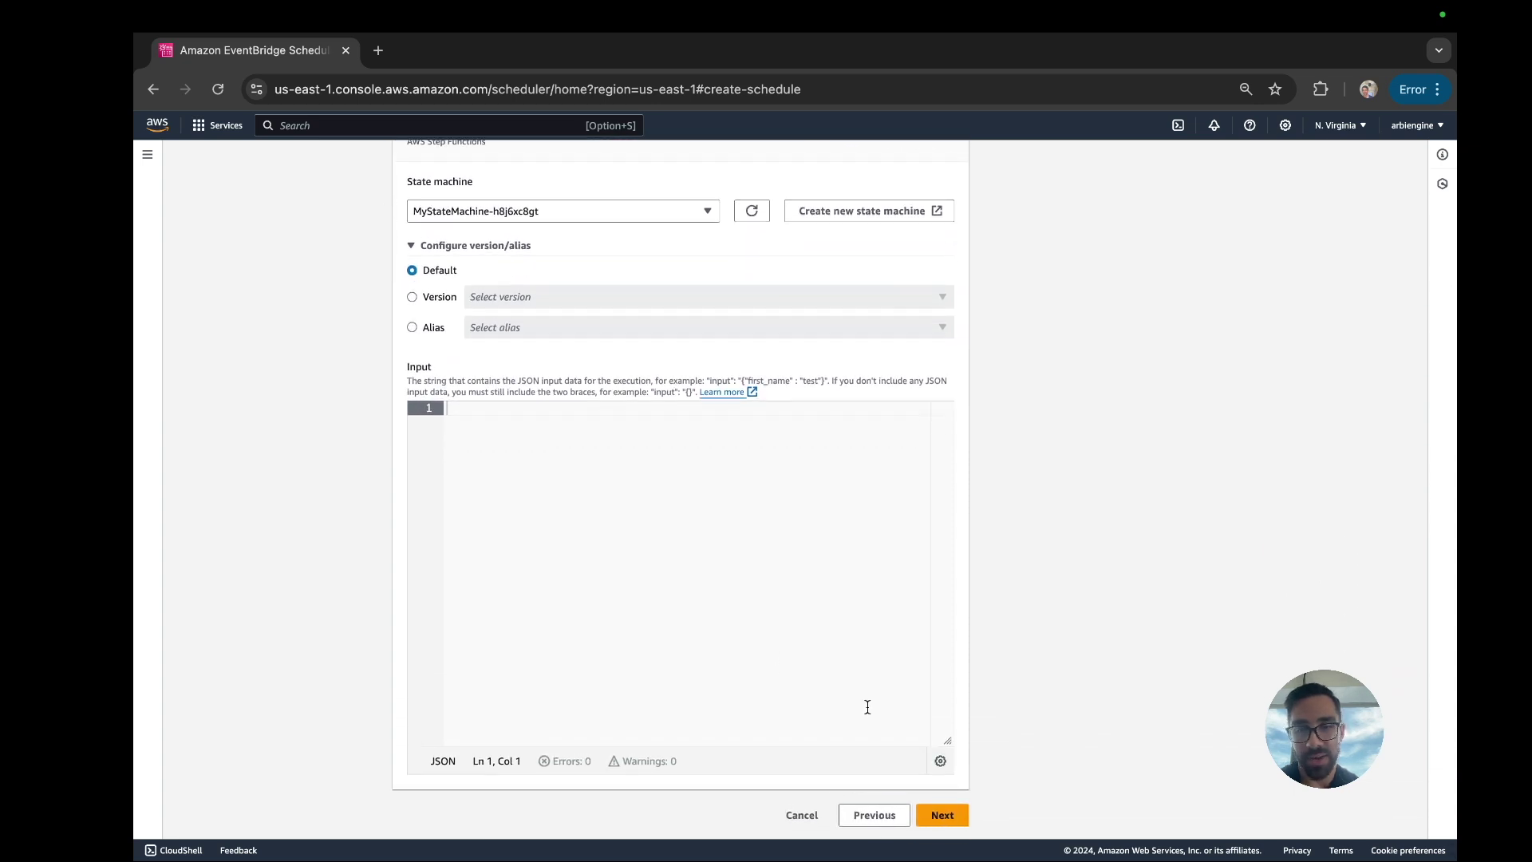
click(941, 809)
Step: Set the action after schedule completion to NONE, keep the other default settings with a new execution role, and continue to the review
scroll(801, 645, down, 1)
scroll(801, 648, down, 2)
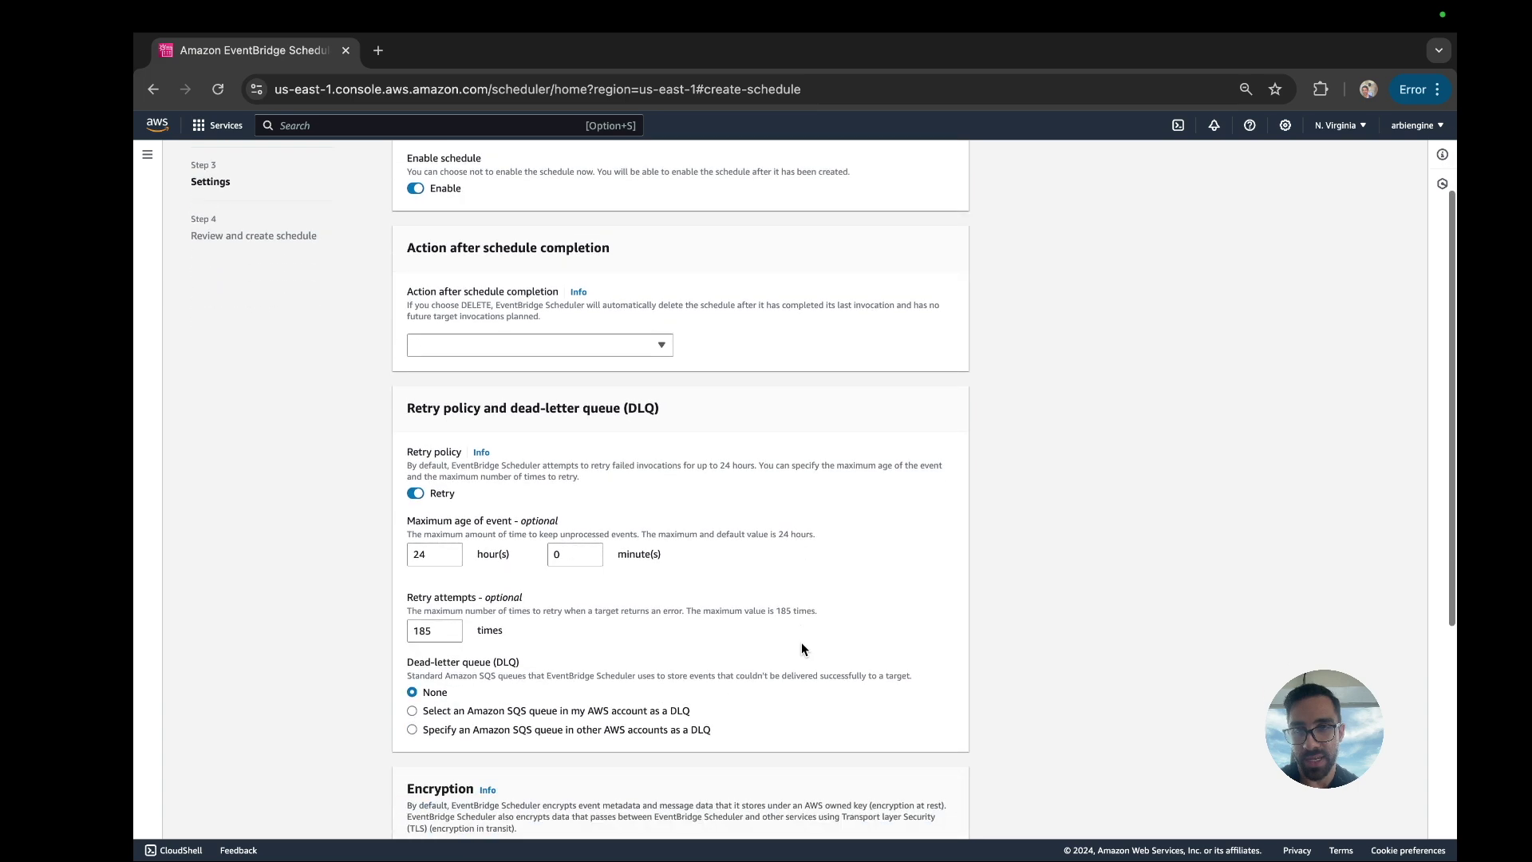
click(619, 348)
click(782, 342)
scroll(782, 341, down, 3)
scroll(782, 338, down, 5)
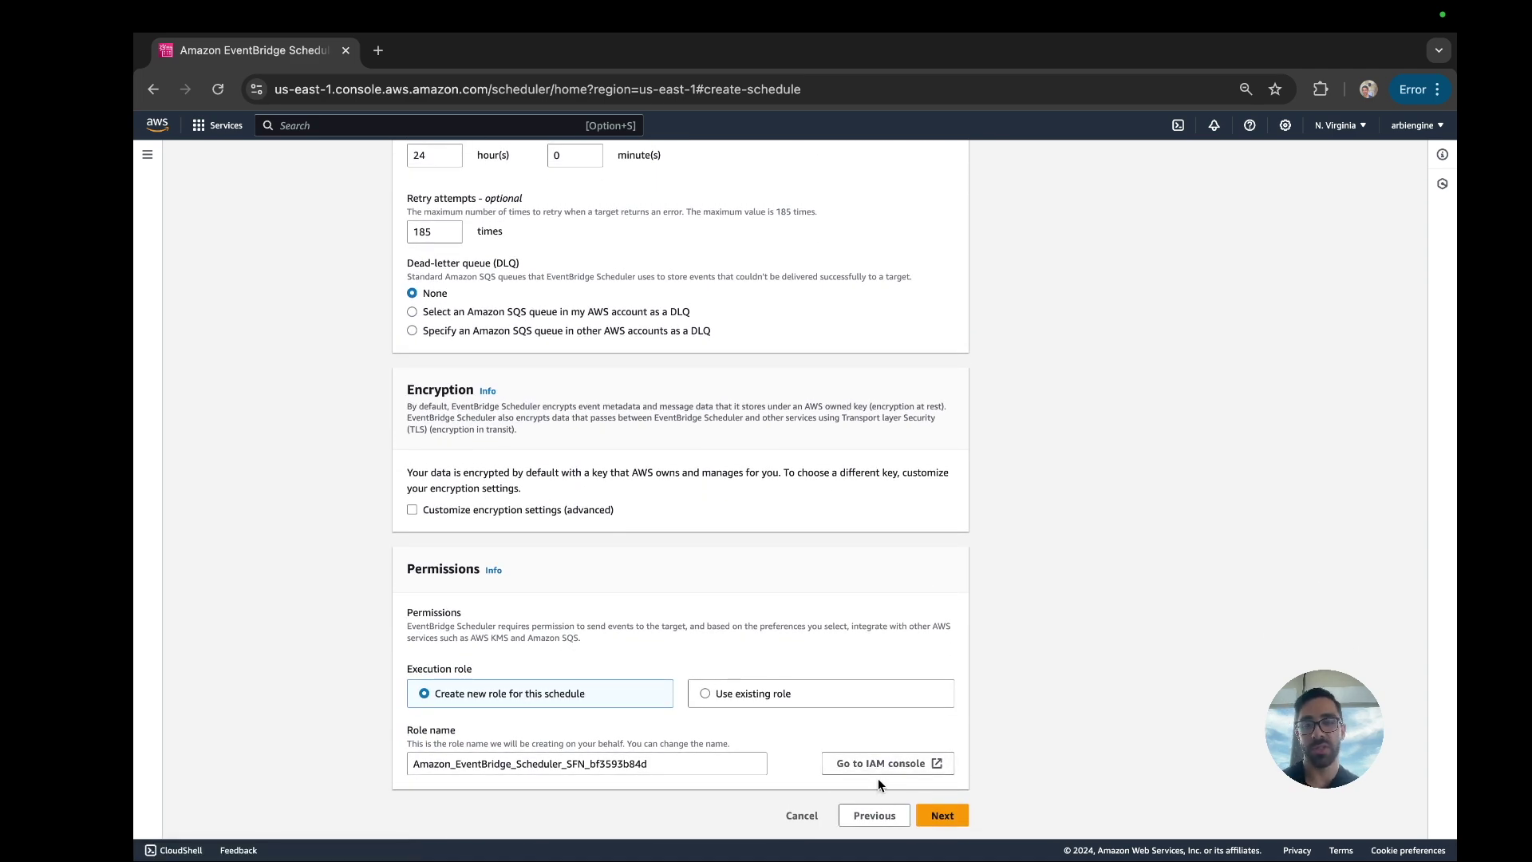
click(943, 810)
Step: Review and create the schedule yttestschedule, and check its entry in the list of schedules
scroll(770, 638, down, 10)
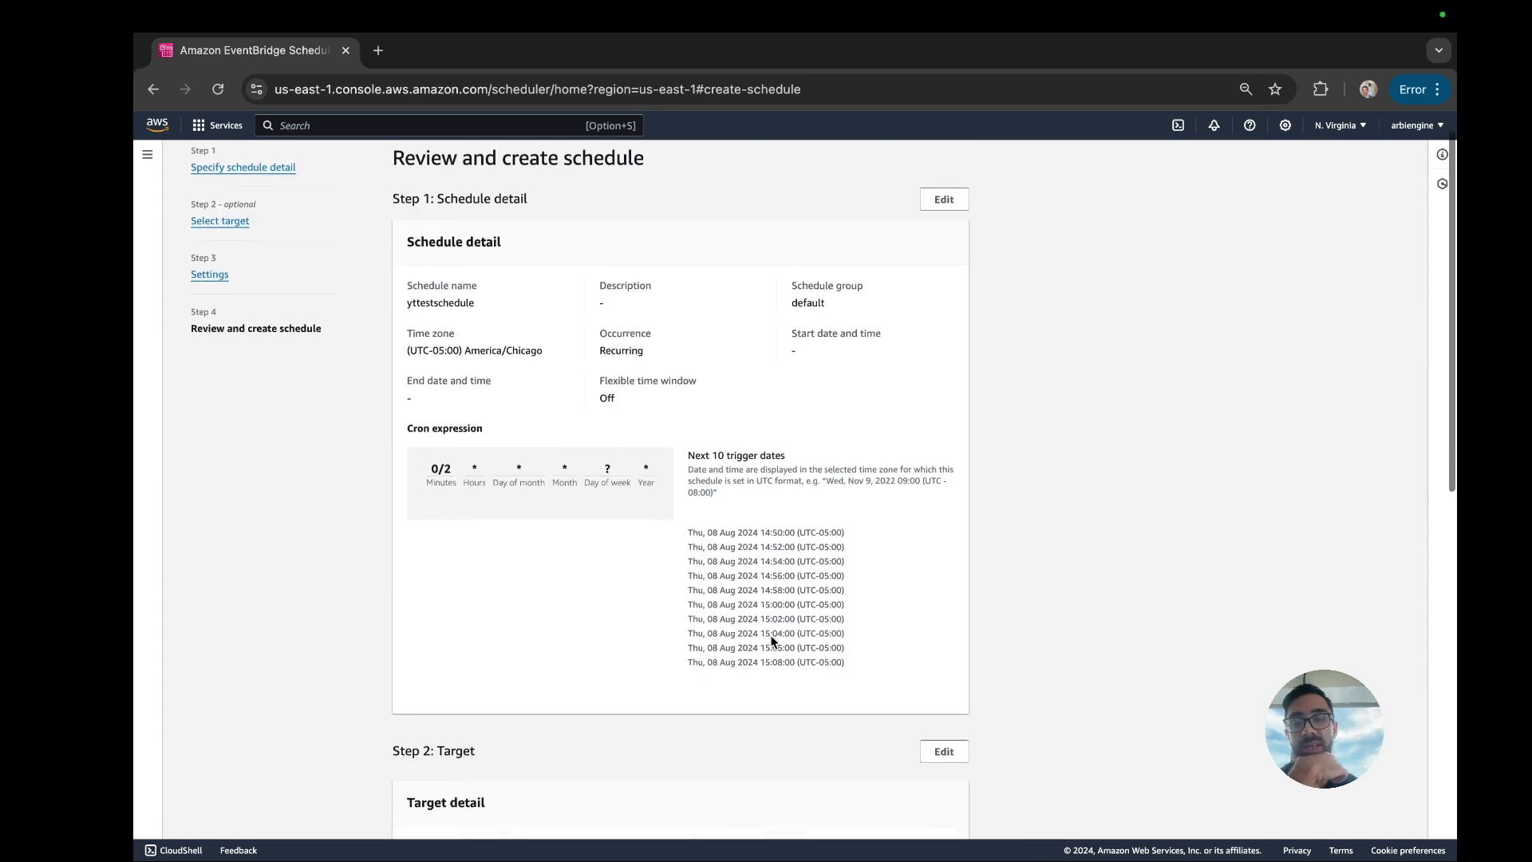
click(926, 814)
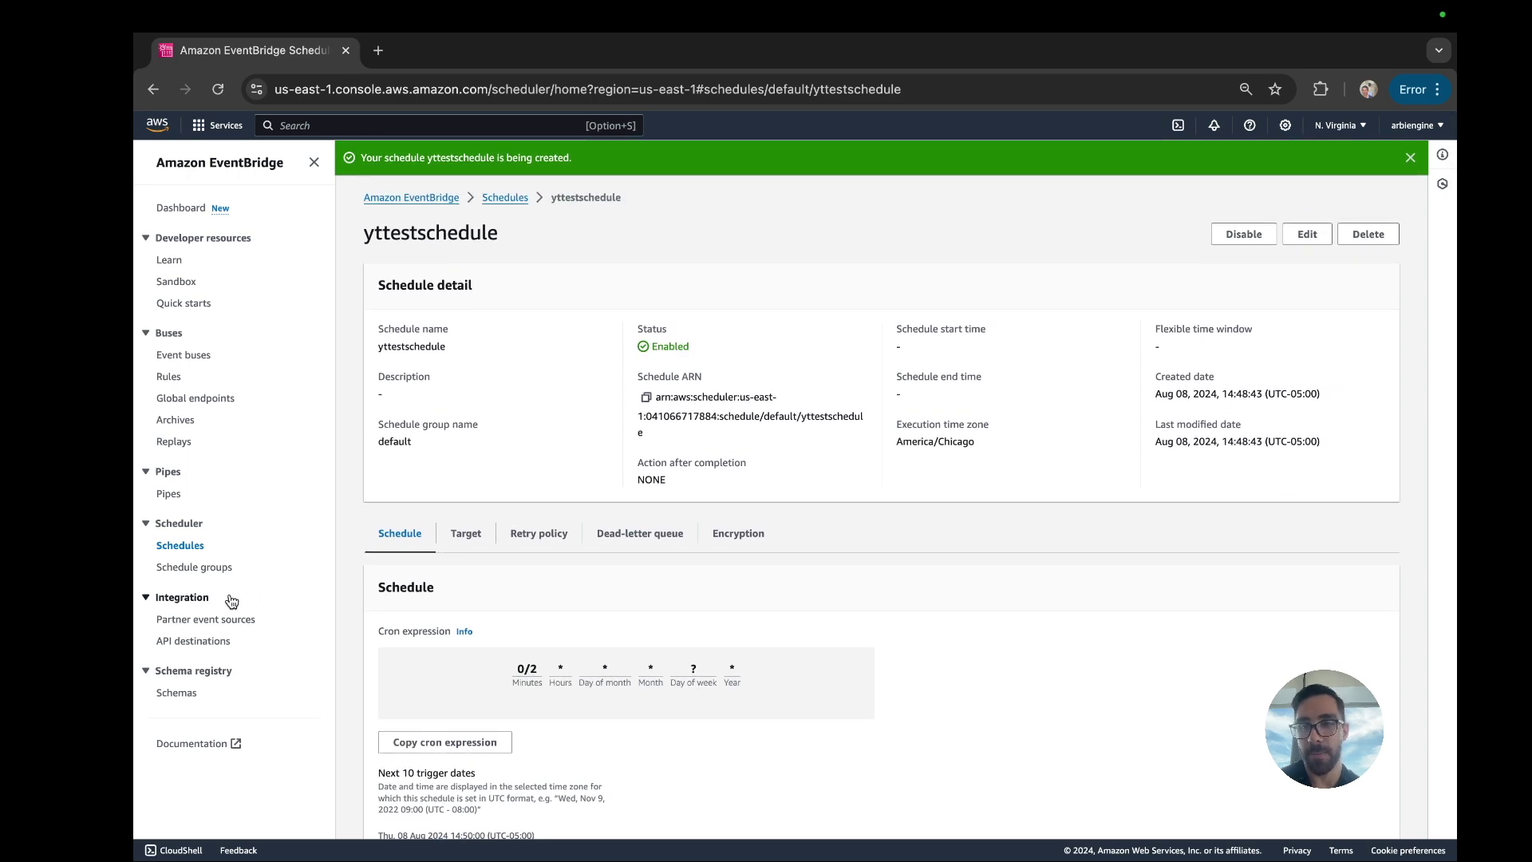
click(179, 545)
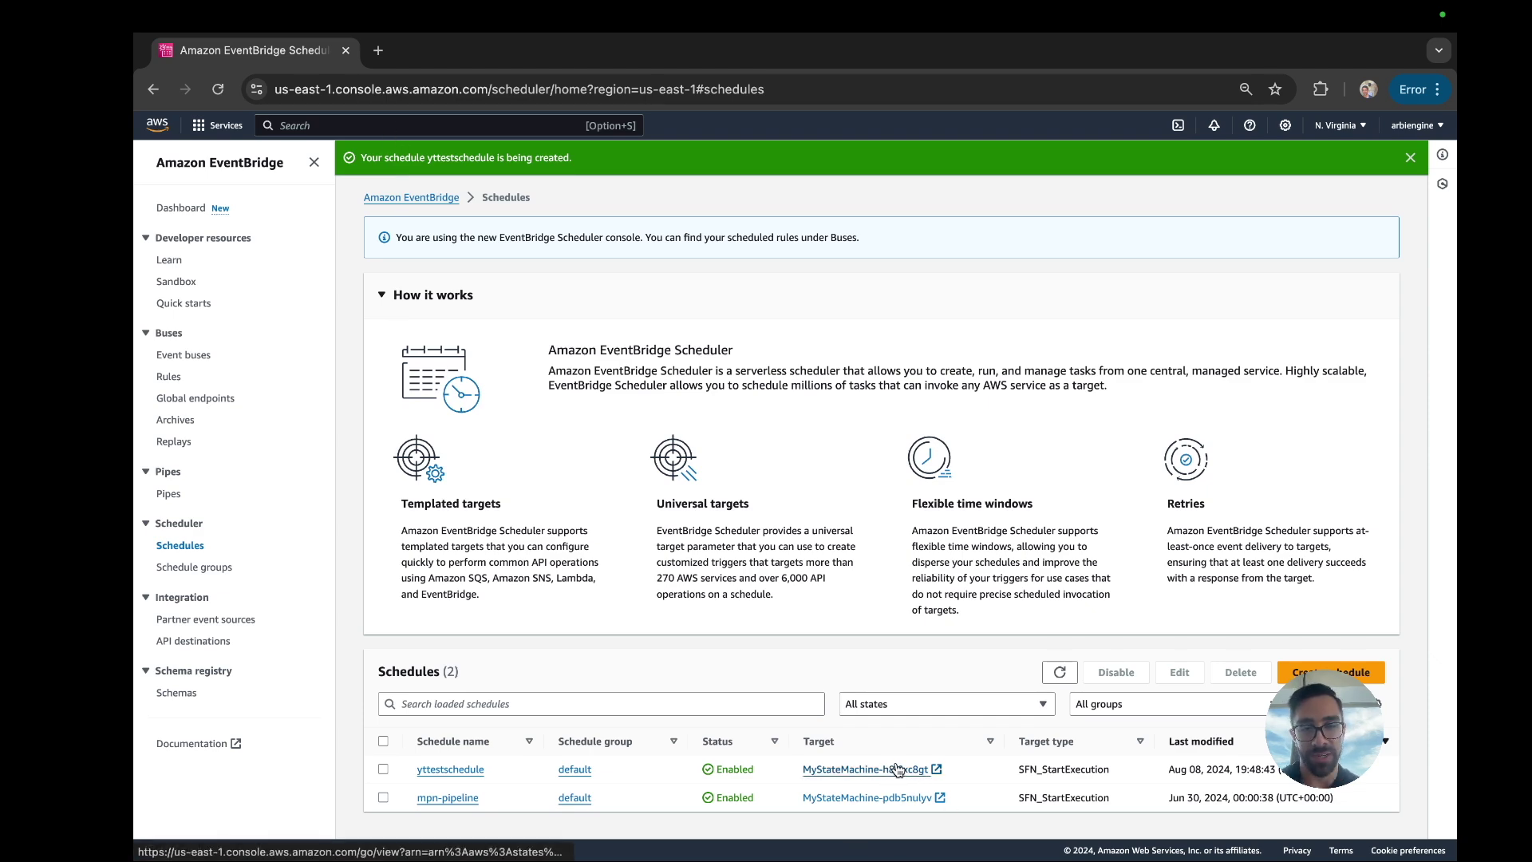
scroll(902, 780, up, 5)
scroll(907, 788, down, 5)
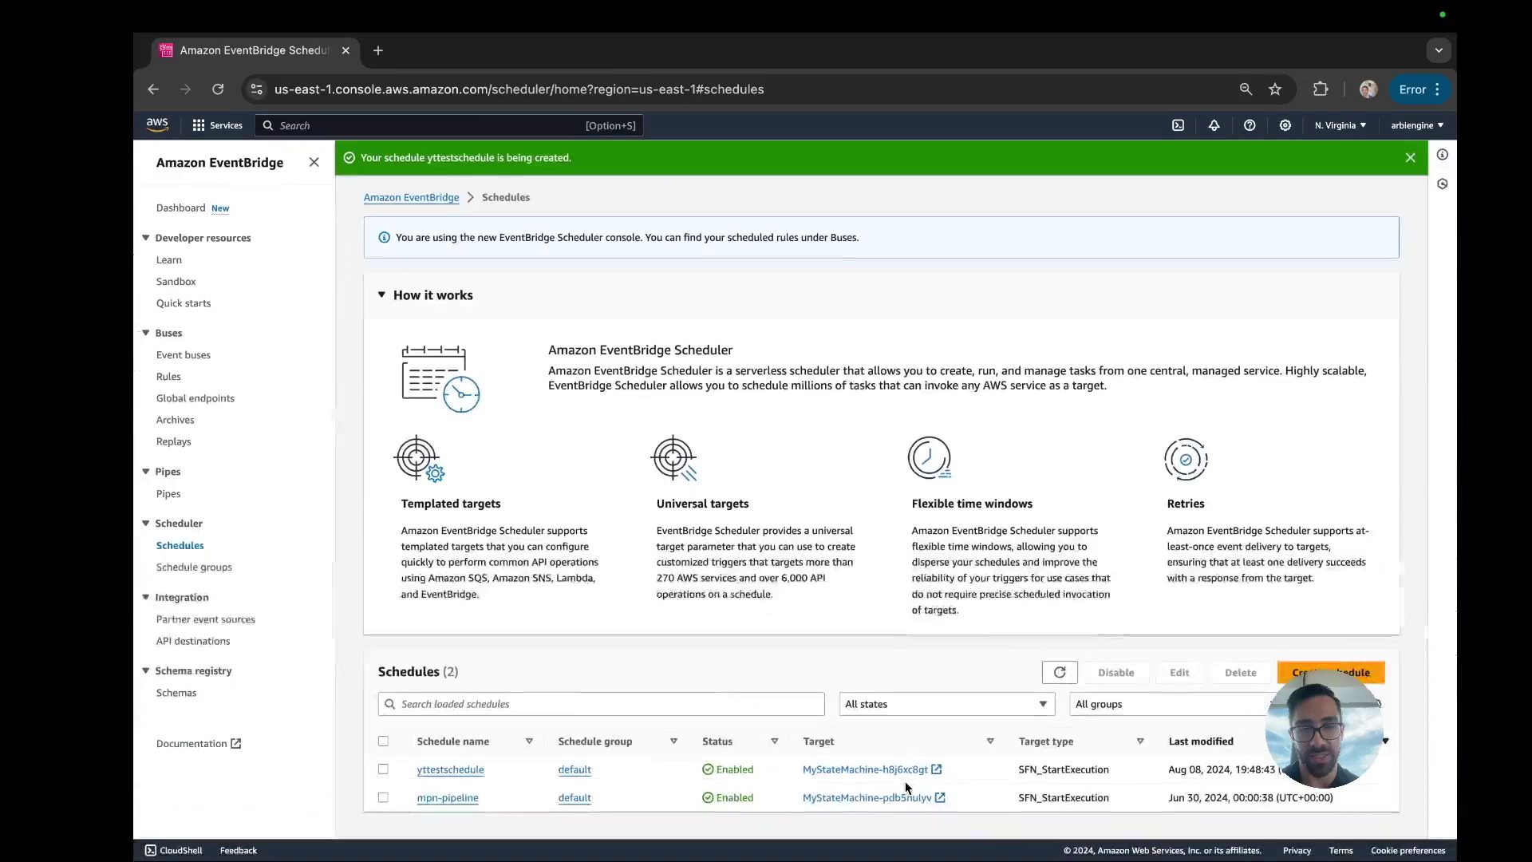
Step: Search the AWS services for "step", open Step Functions, and examine the executions of MyStateMachine-h8j6xc8gt
click(319, 126)
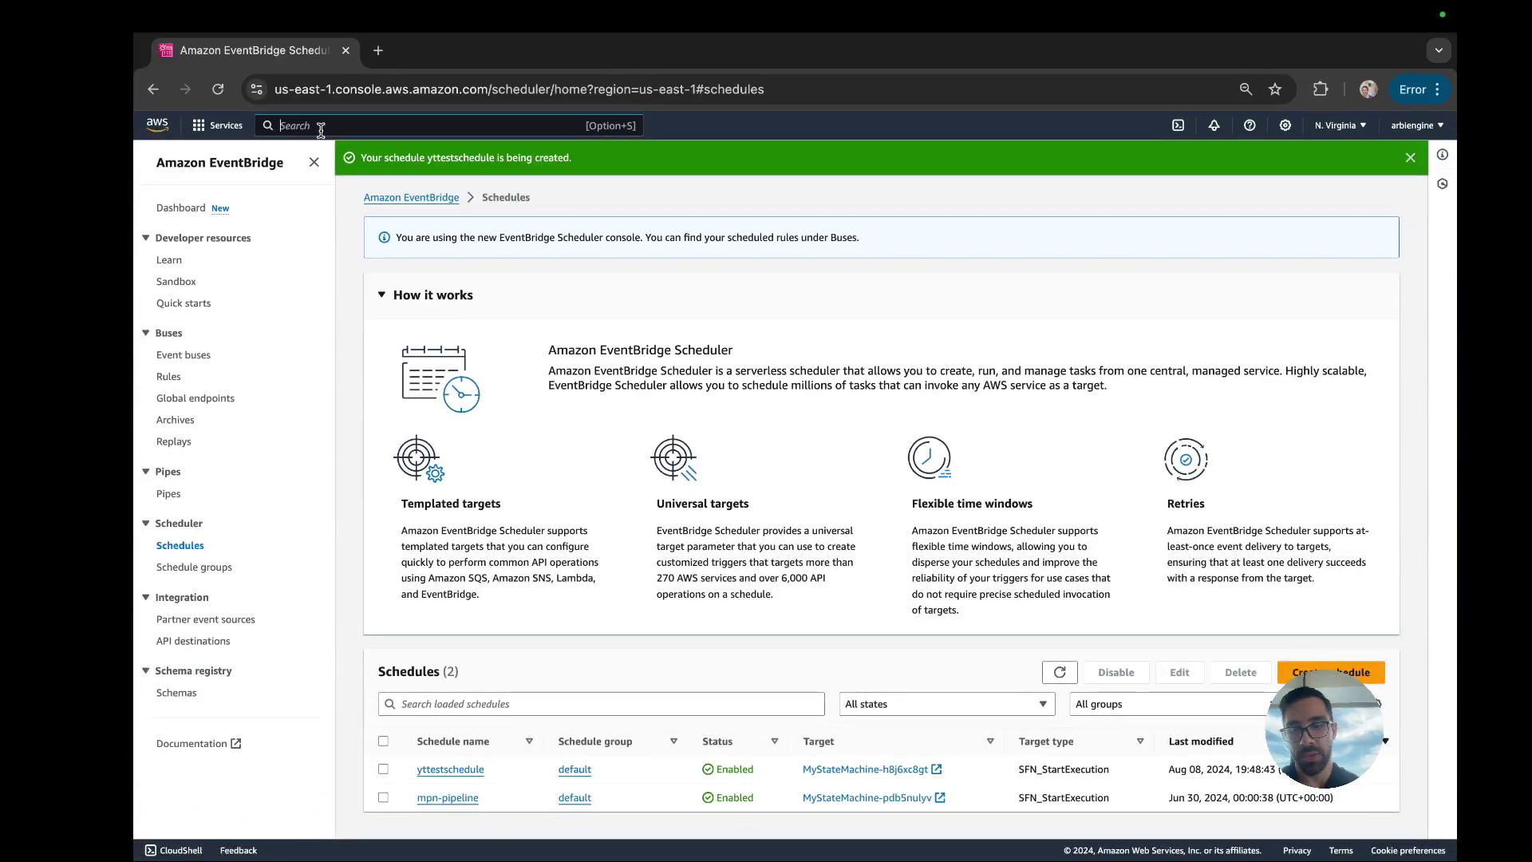
text(step)
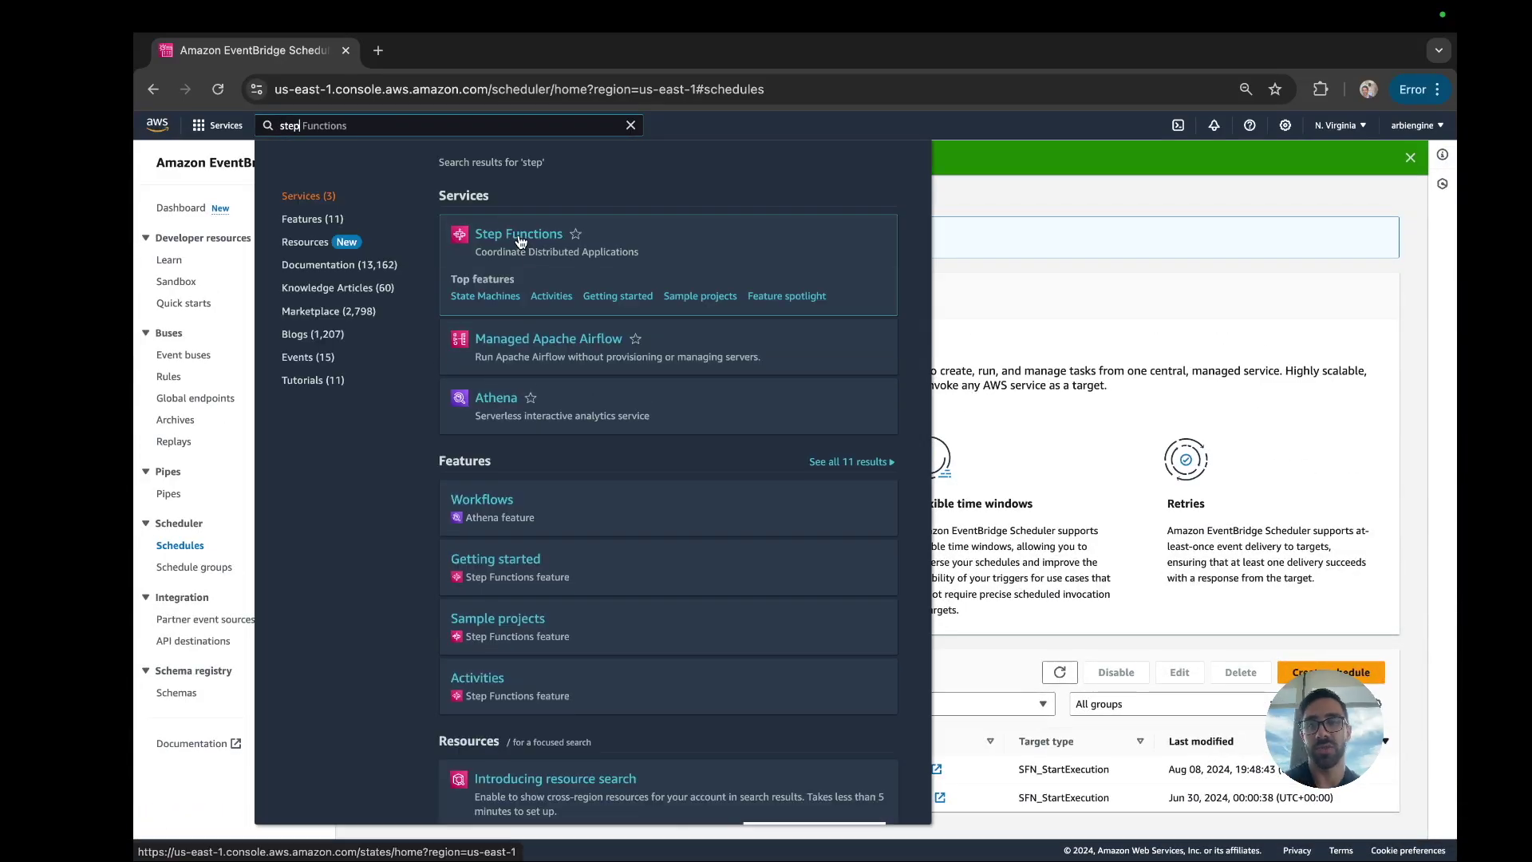
click(519, 236)
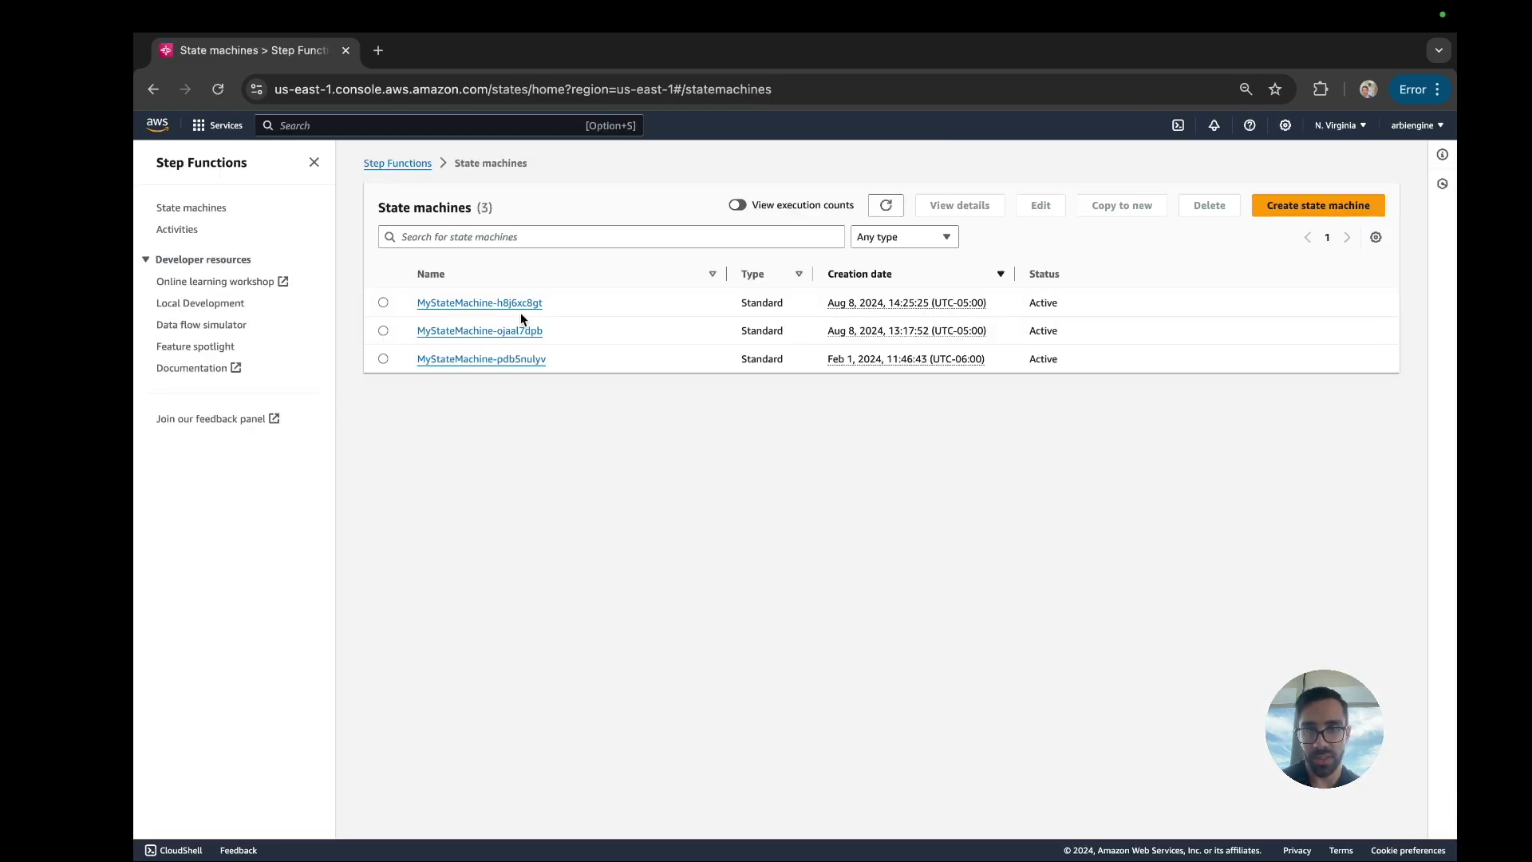
click(509, 308)
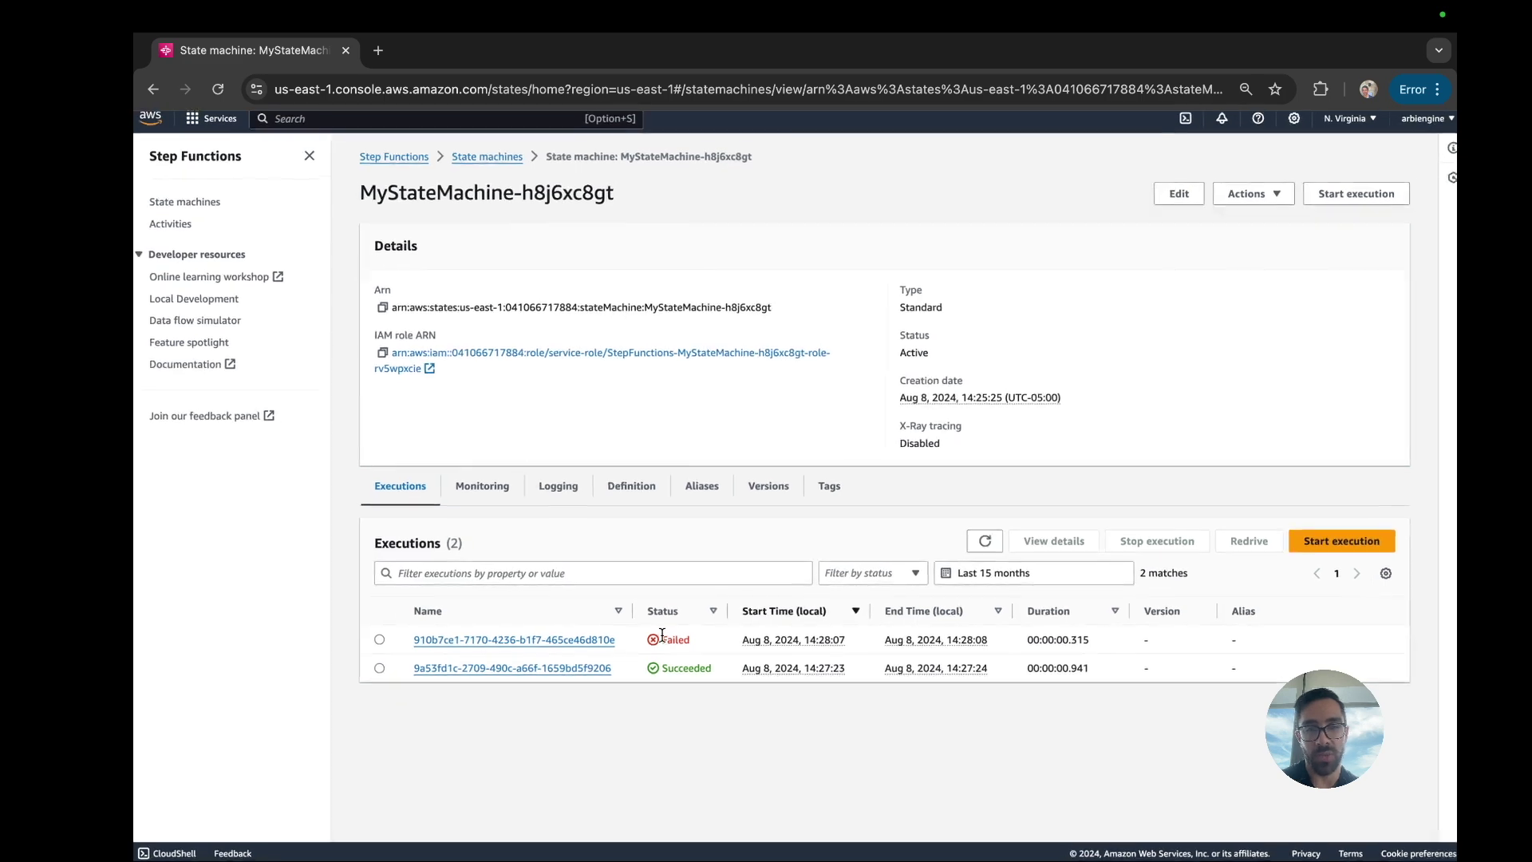
scroll(662, 634, up, 3)
scroll(671, 628, down, 3)
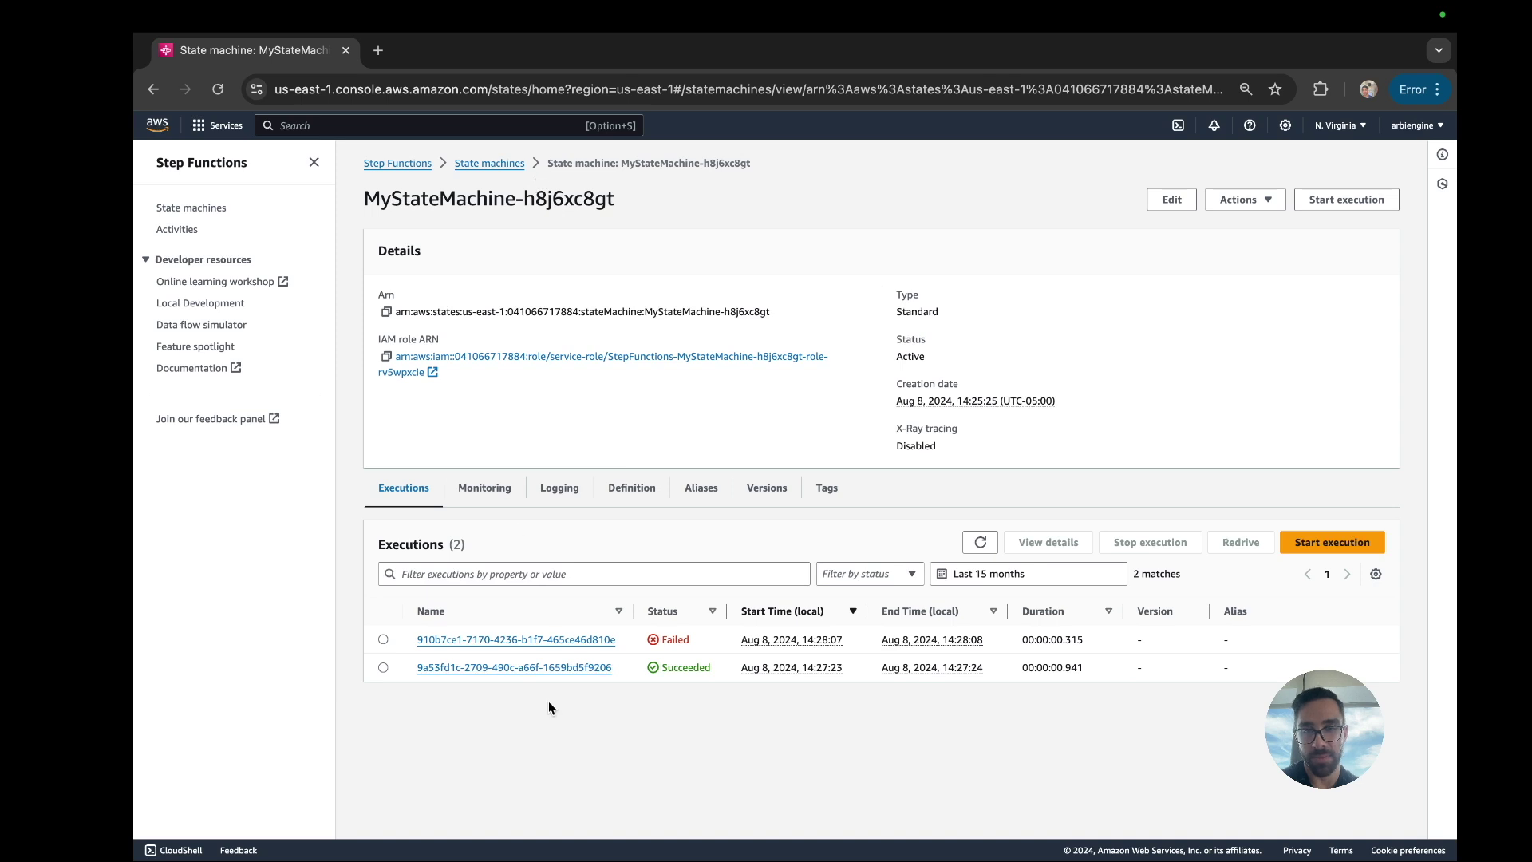
Step: Edit MyStateMachine-h8j6xc8gt so that the Choice state's rule #1 requires $.statusCode to equal the number 200, and save the state machine
click(516, 164)
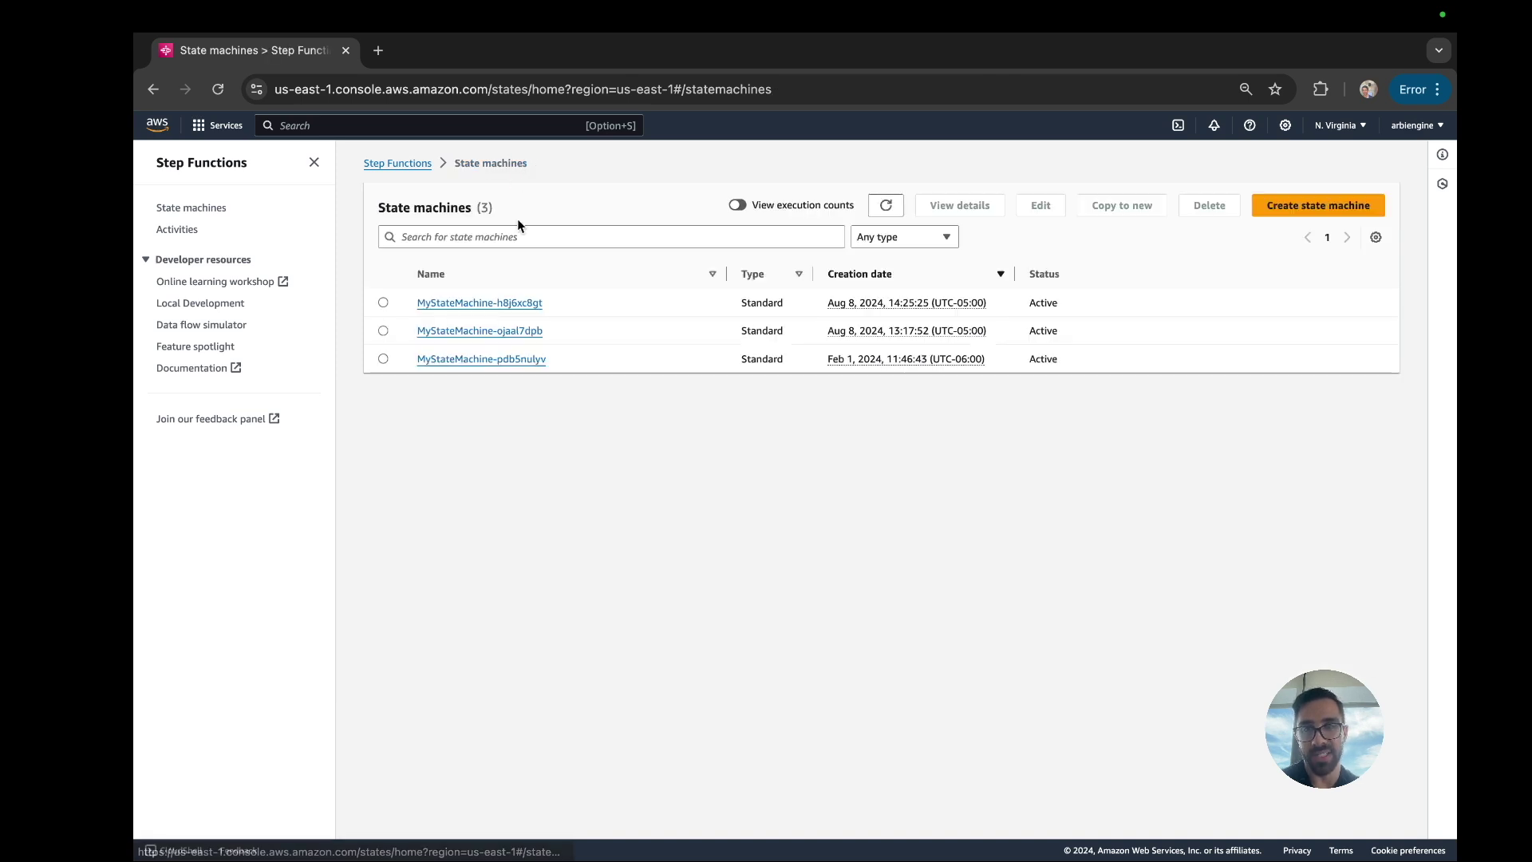
click(478, 304)
click(1169, 201)
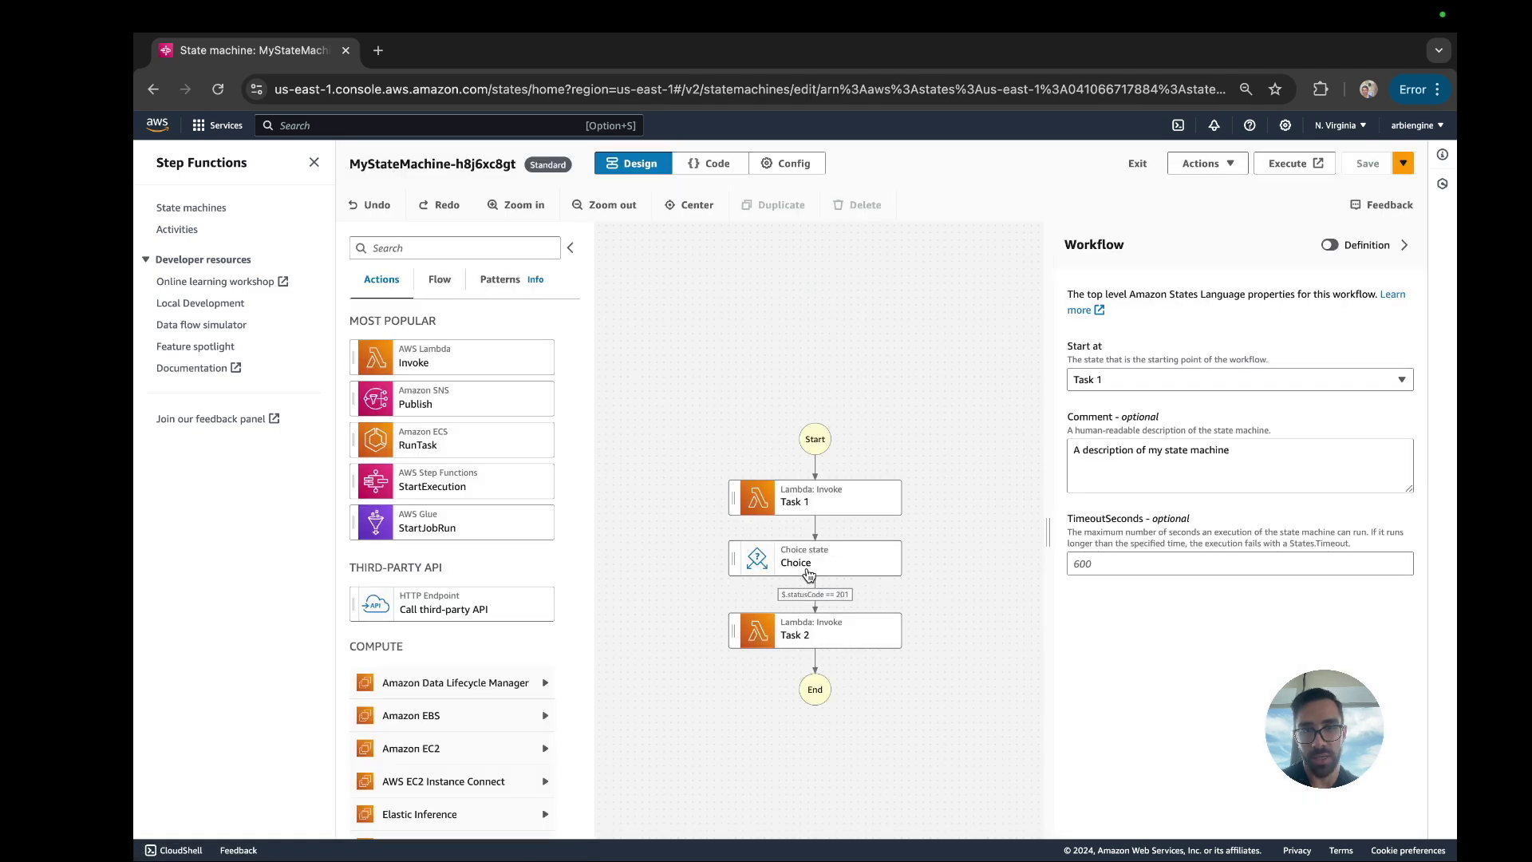
click(1400, 512)
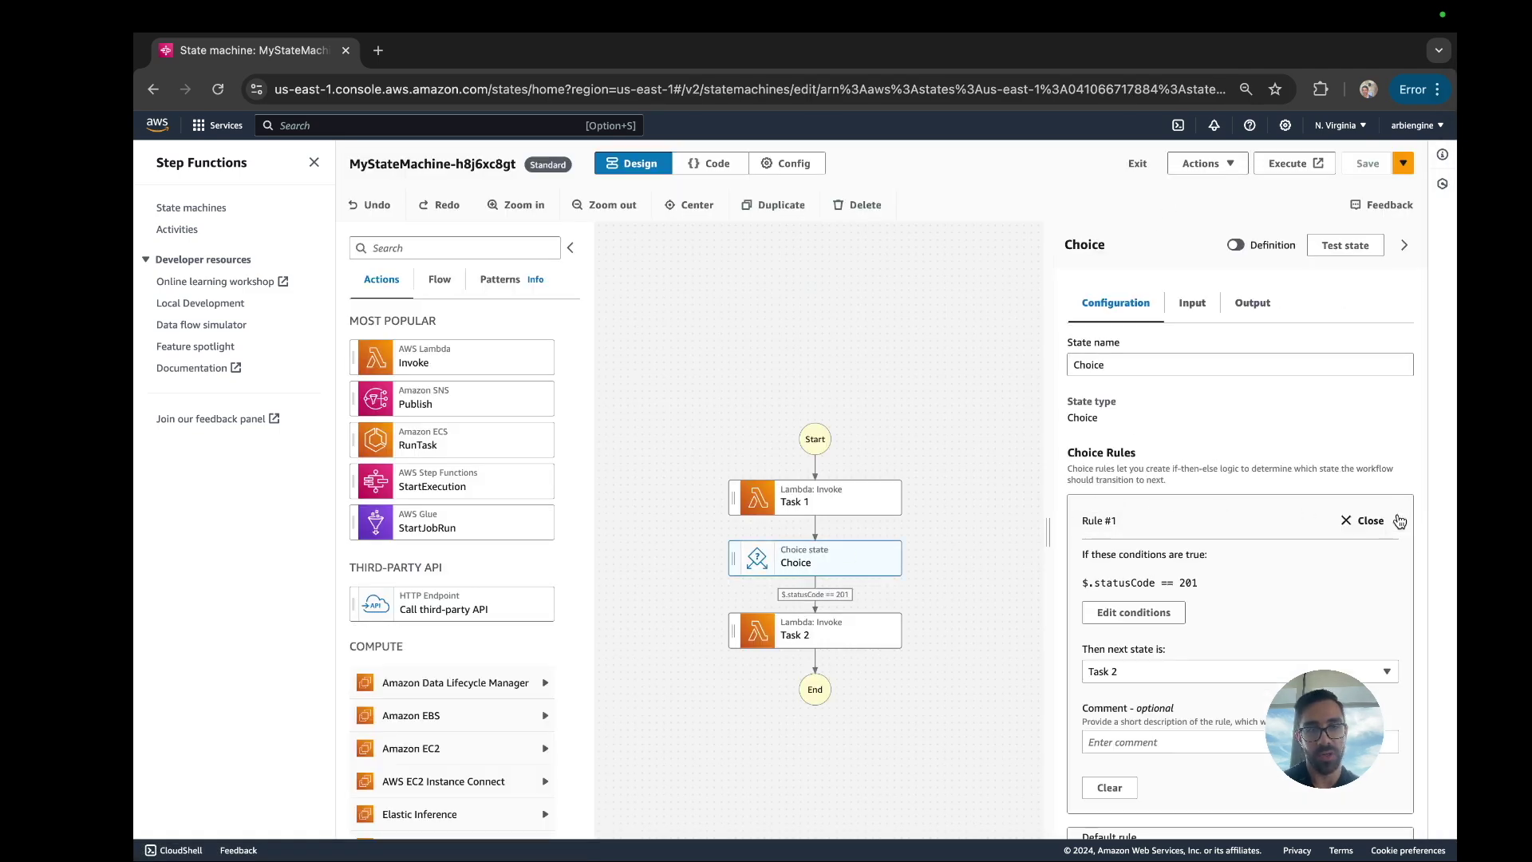
click(1173, 612)
click(742, 532)
key(BackSpace)
text(00)
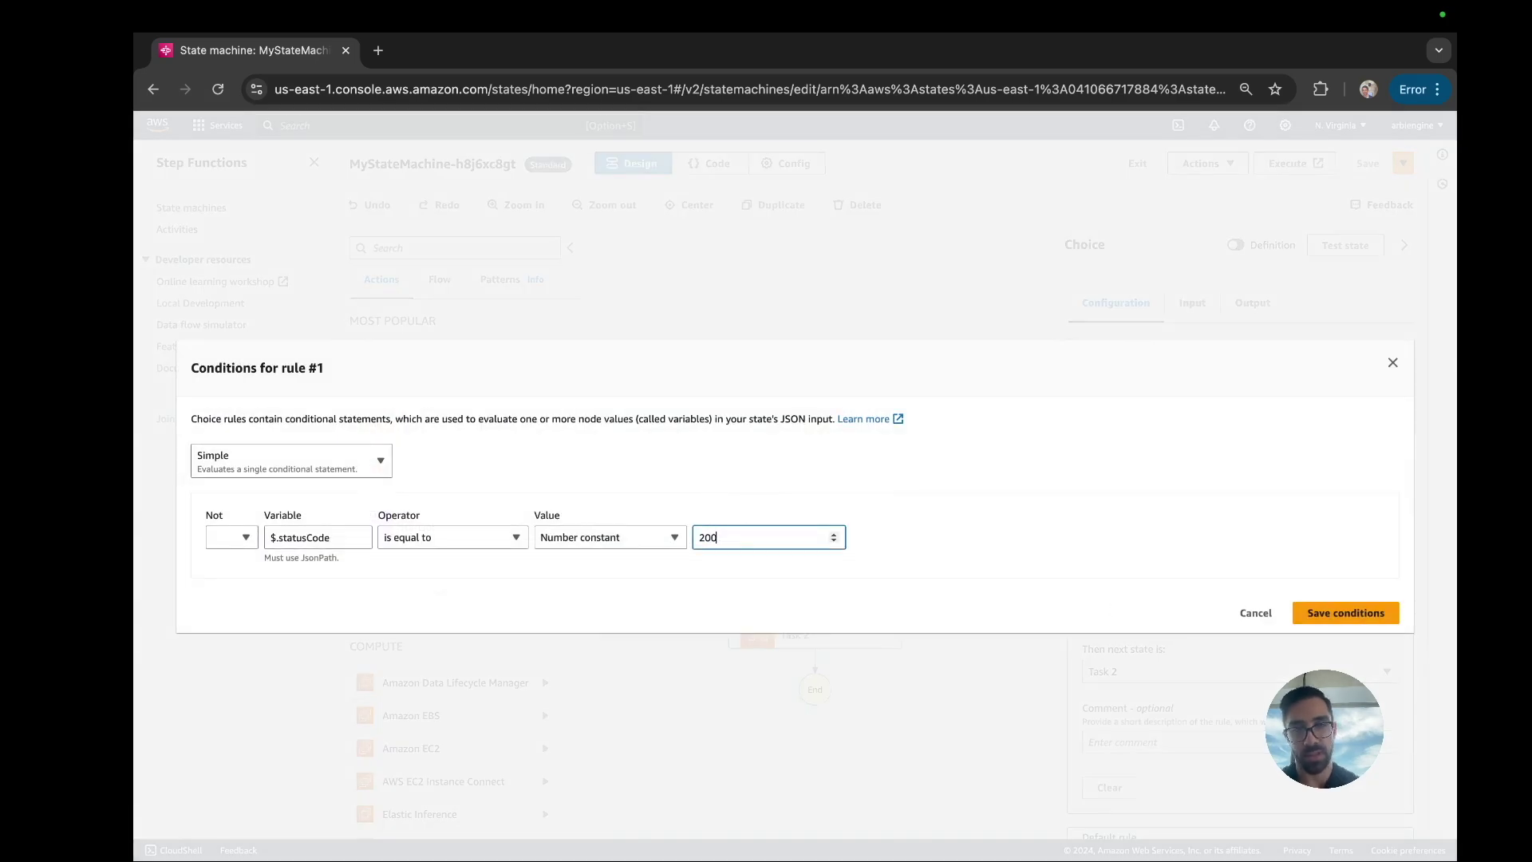
click(1345, 613)
click(1367, 162)
Step: Reopen MyStateMachine-h8j6xc8gt from the state machines list and examine the status and start times of its scheduled executions
click(204, 209)
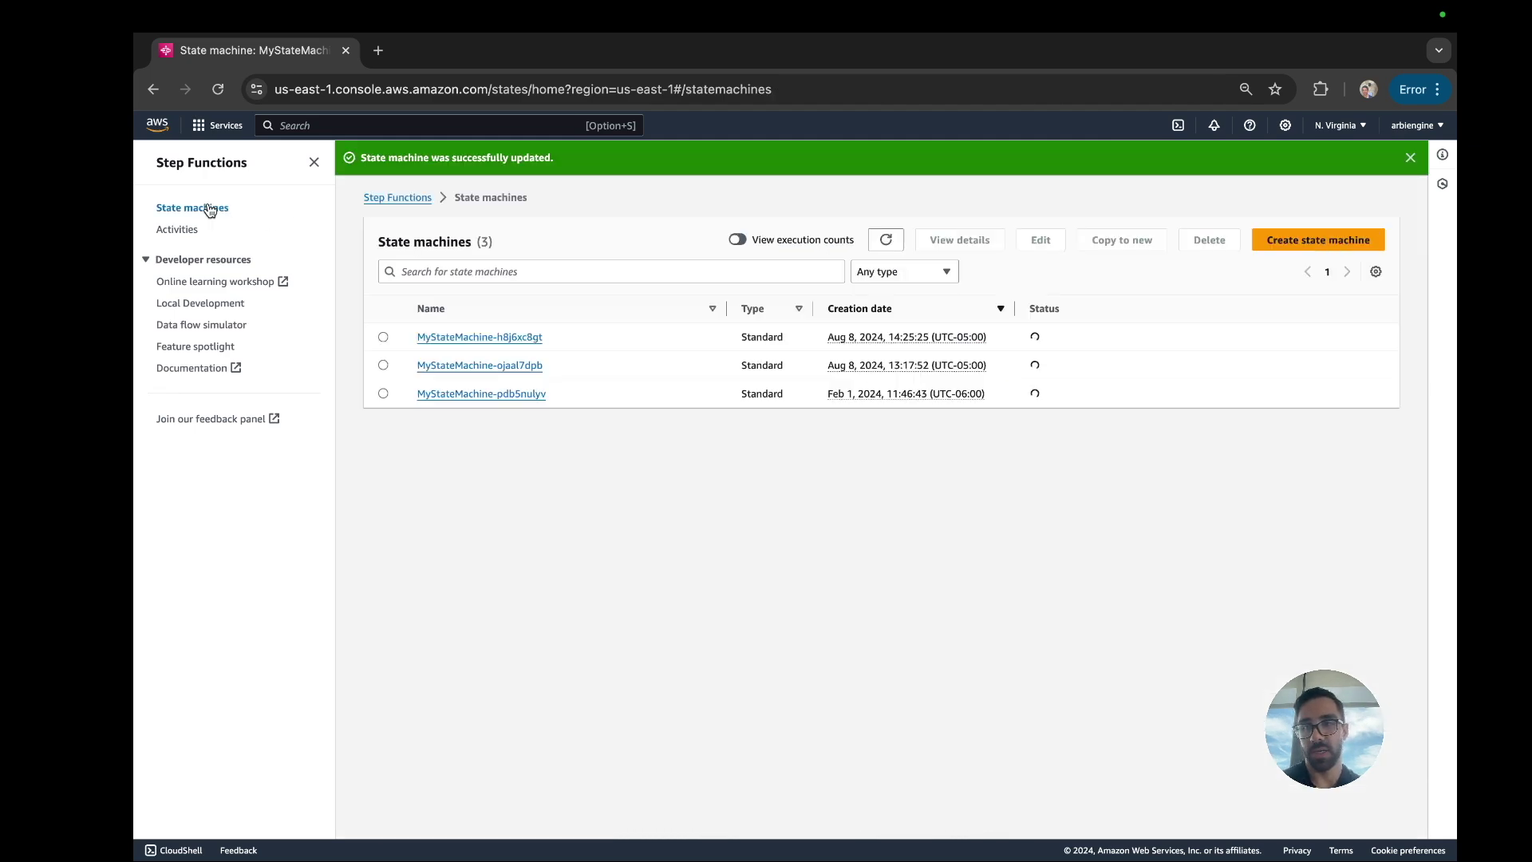
click(492, 335)
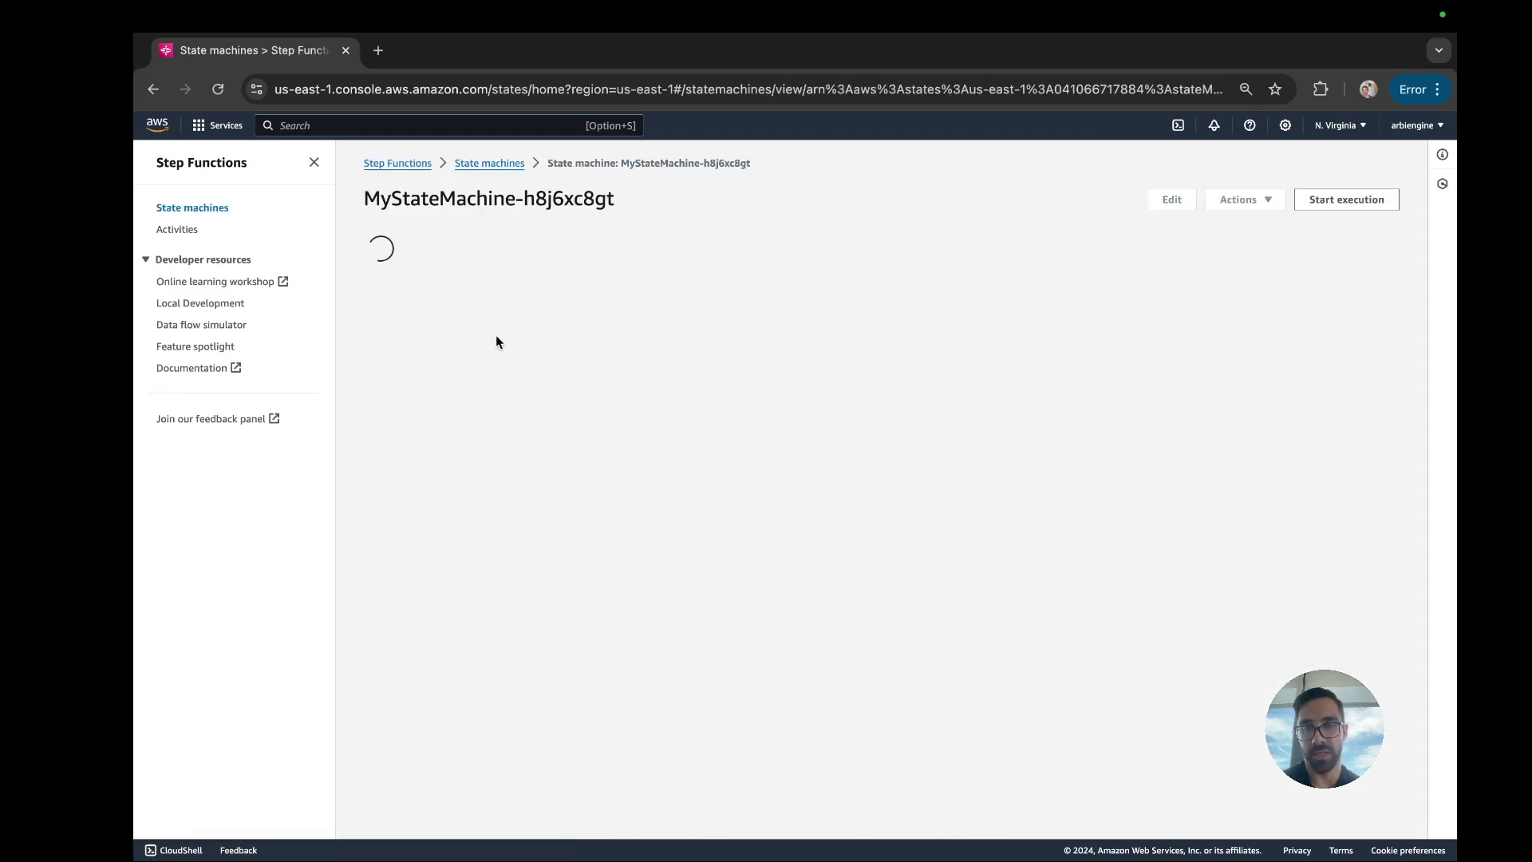
scroll(585, 676, up, 5)
scroll(585, 676, down, 5)
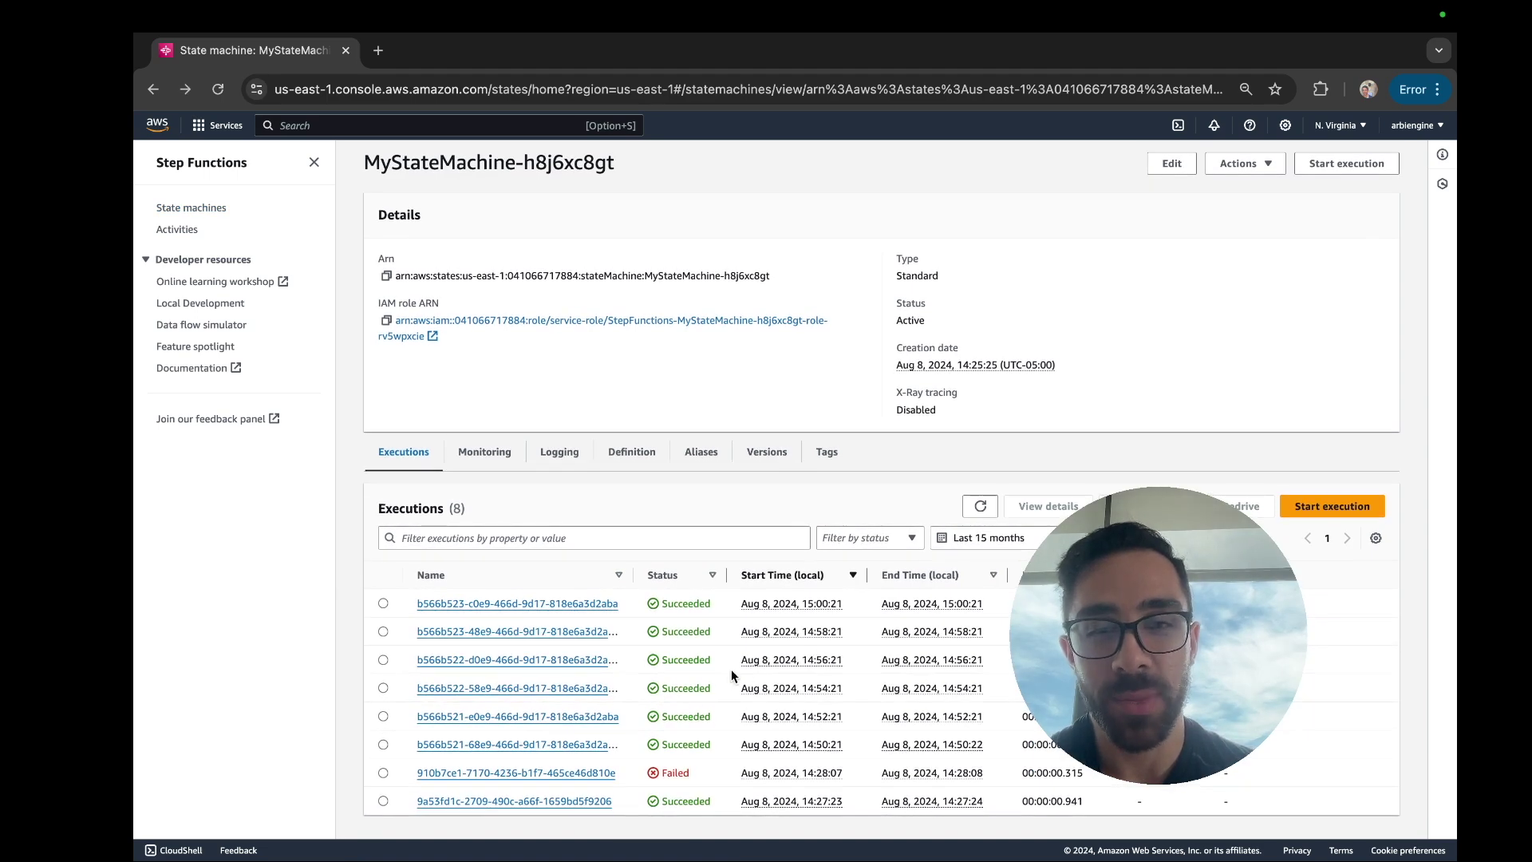
scroll(731, 668, up, 5)
scroll(731, 668, down, 3)
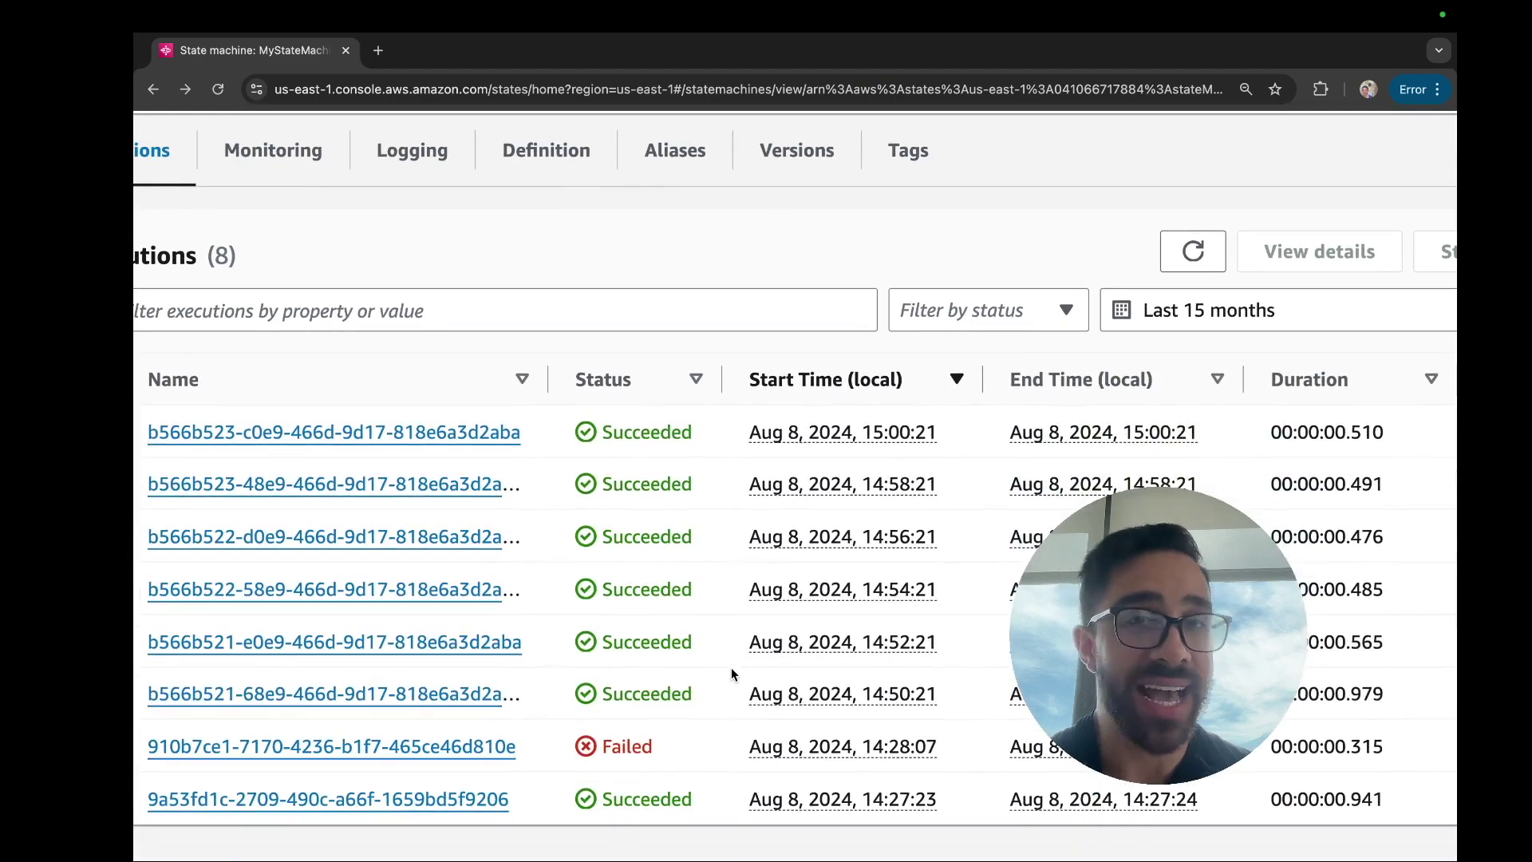
scroll(731, 670, down, 5)
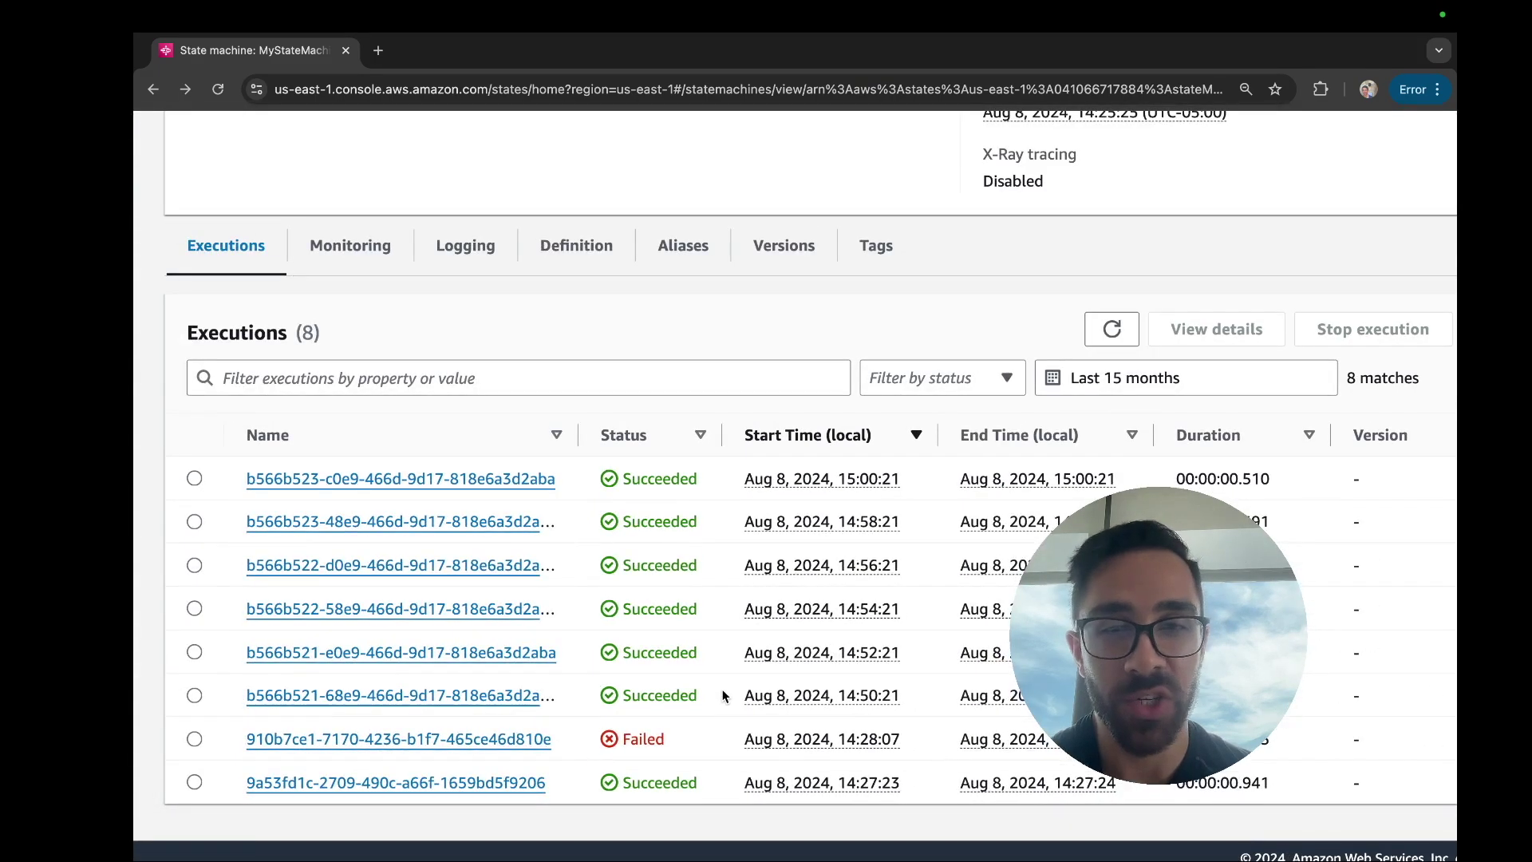
scroll(723, 696, down, 2)
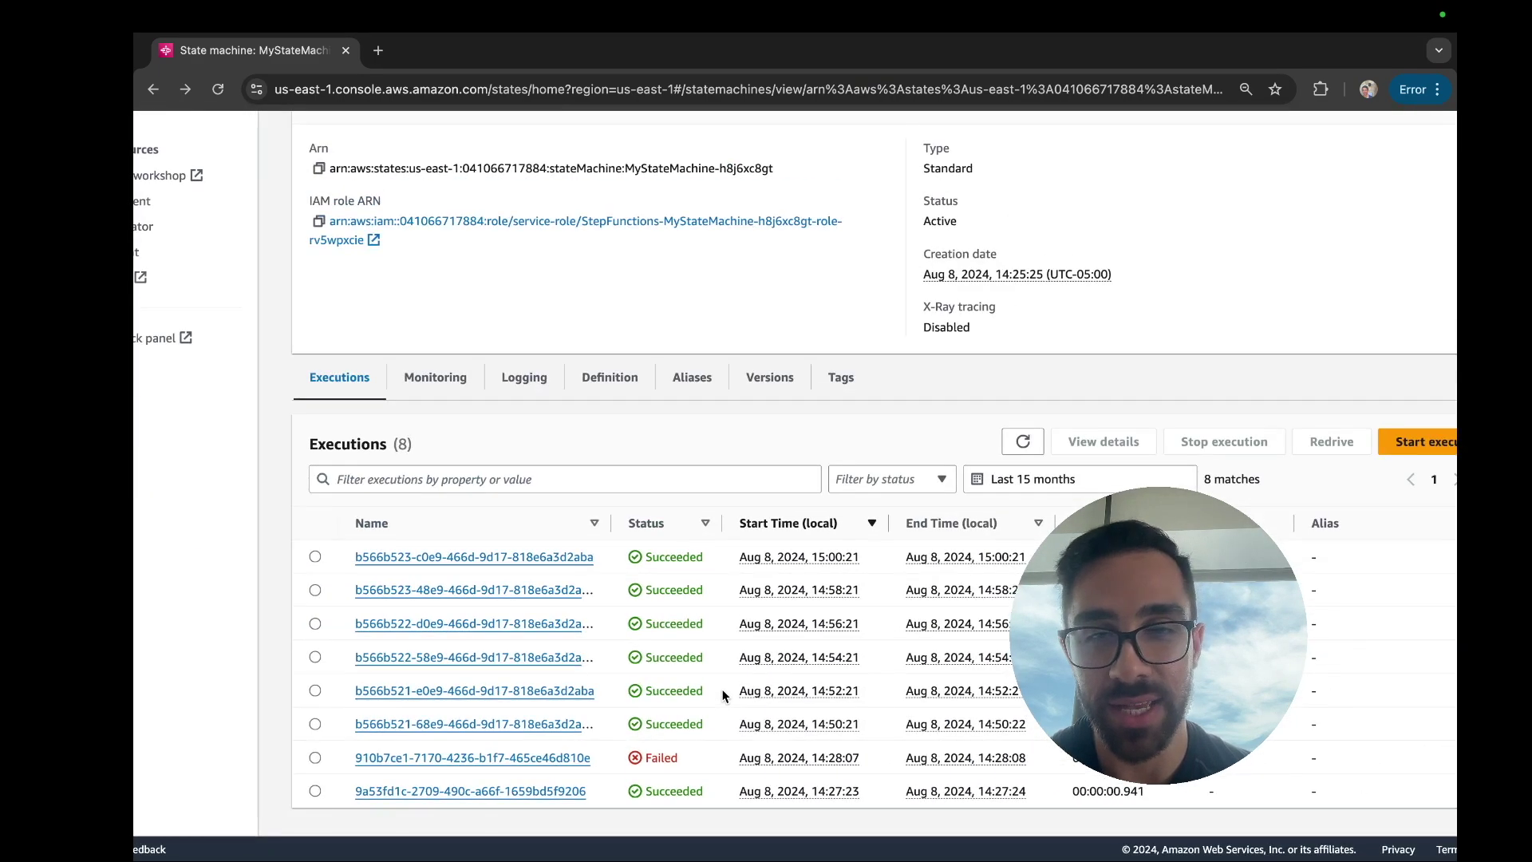
scroll(706, 667, down, 2)
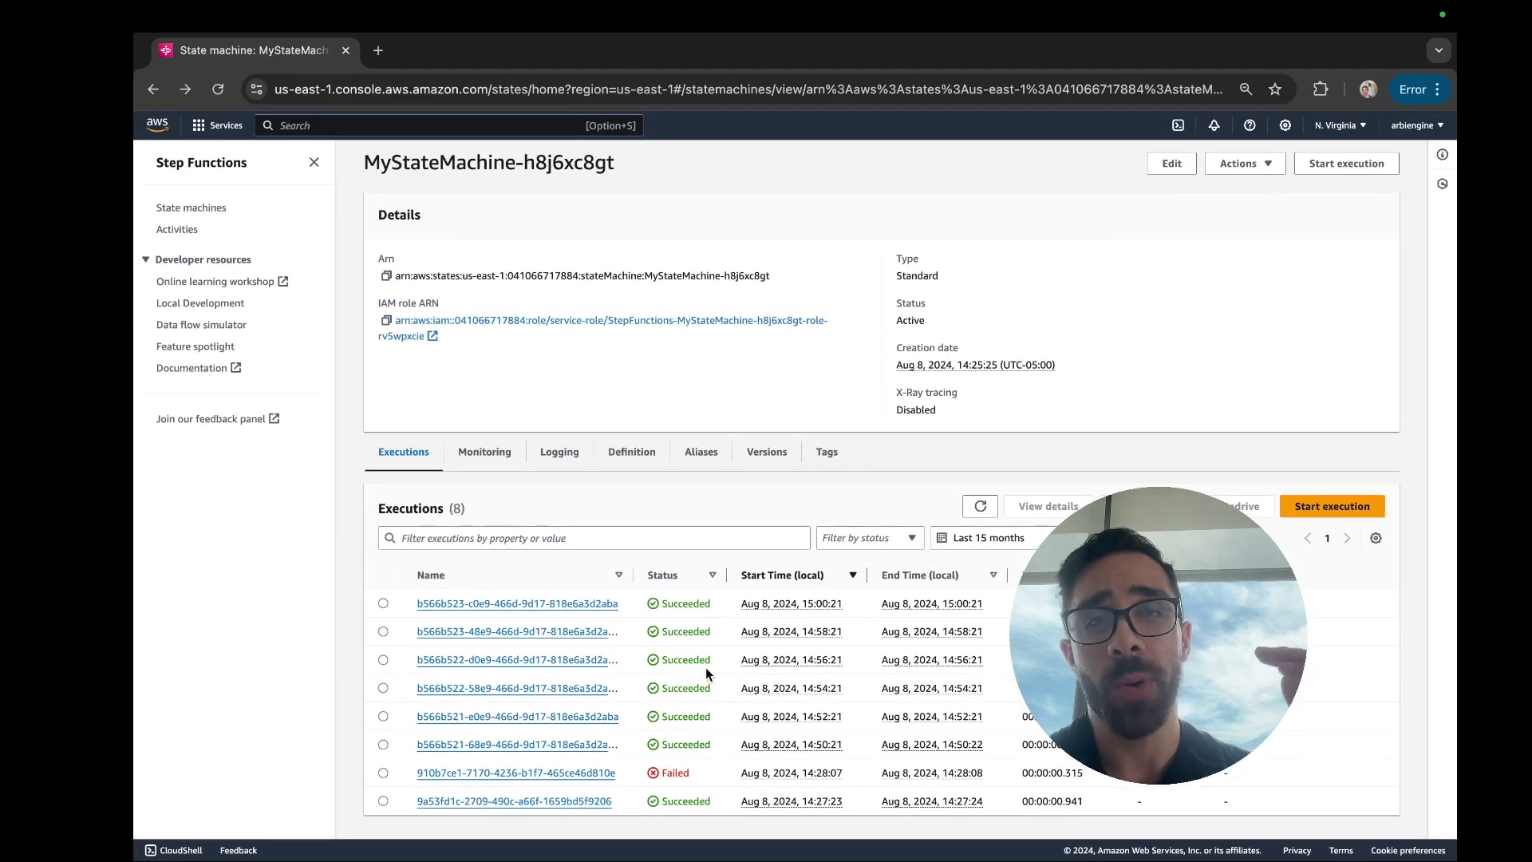